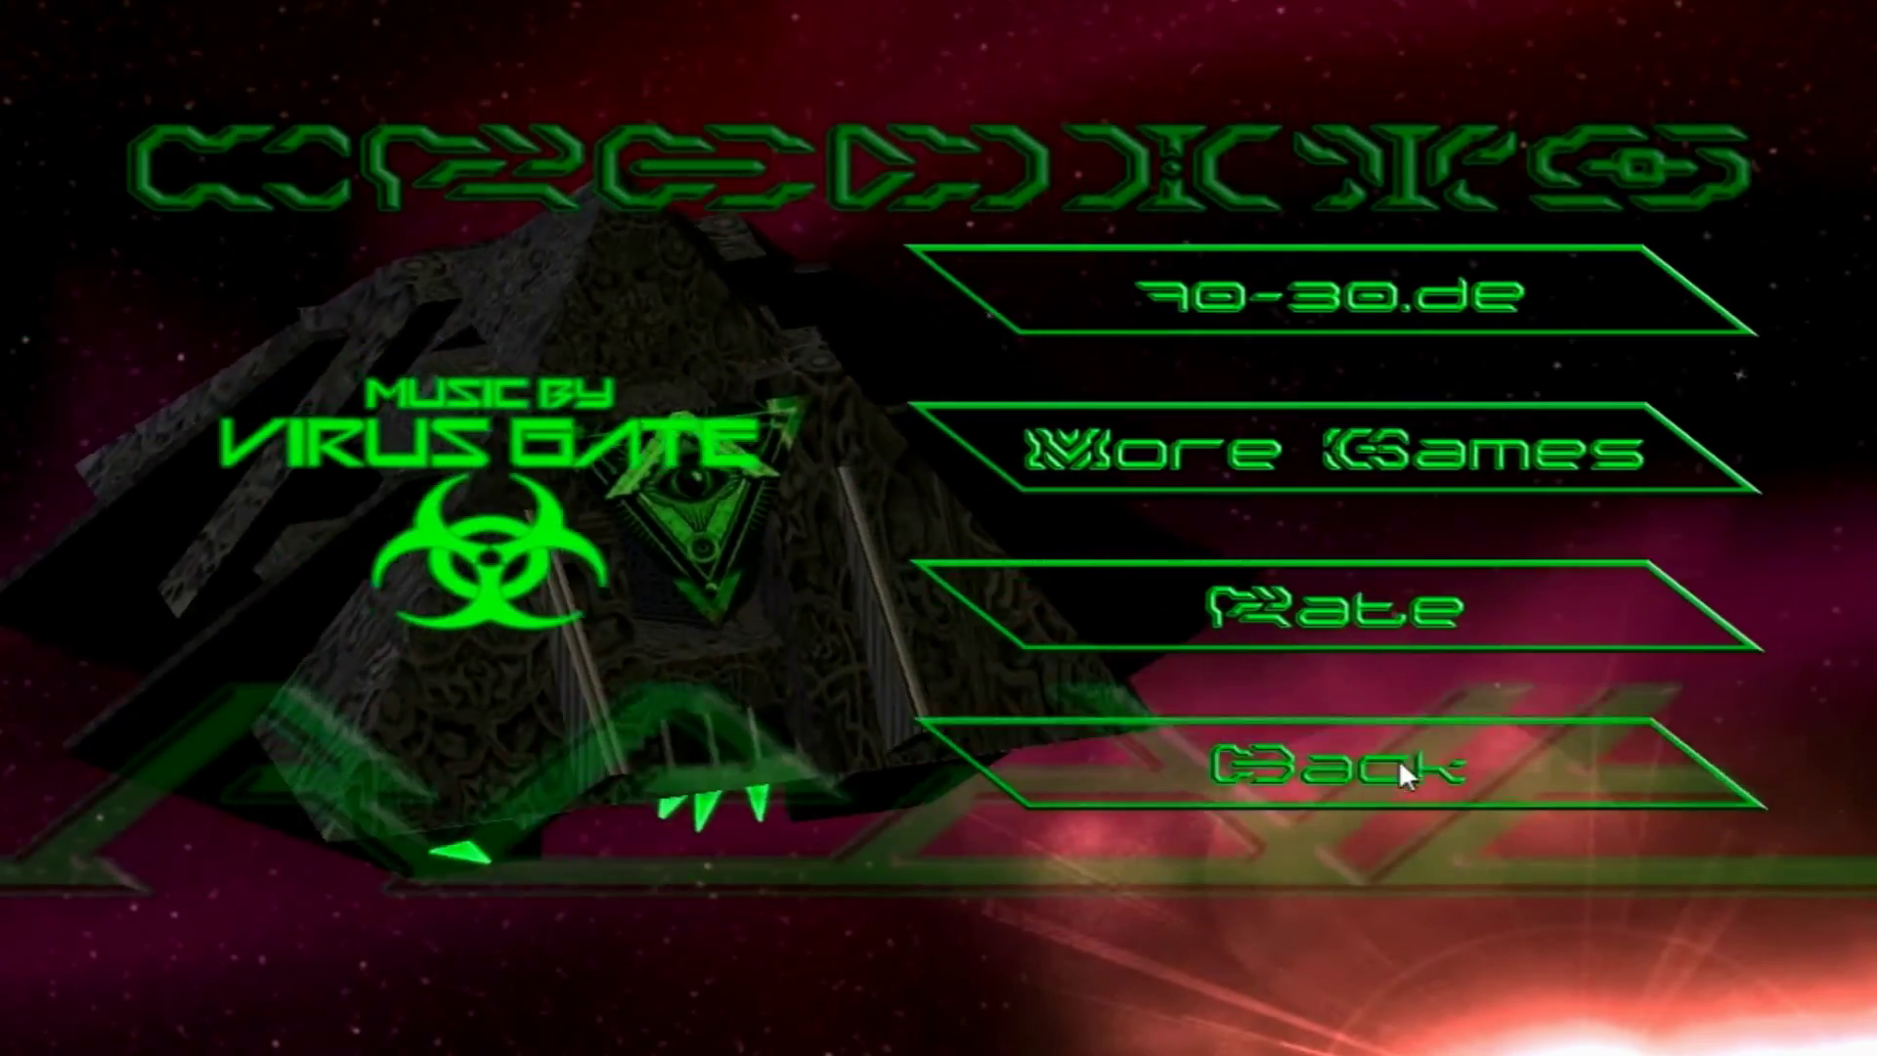
# Play through the demo's credits, game and fight screens, then pause and quit to the main menu.
pyautogui.click(1399, 761)
pyautogui.click(492, 295)
pyautogui.click(1530, 285)
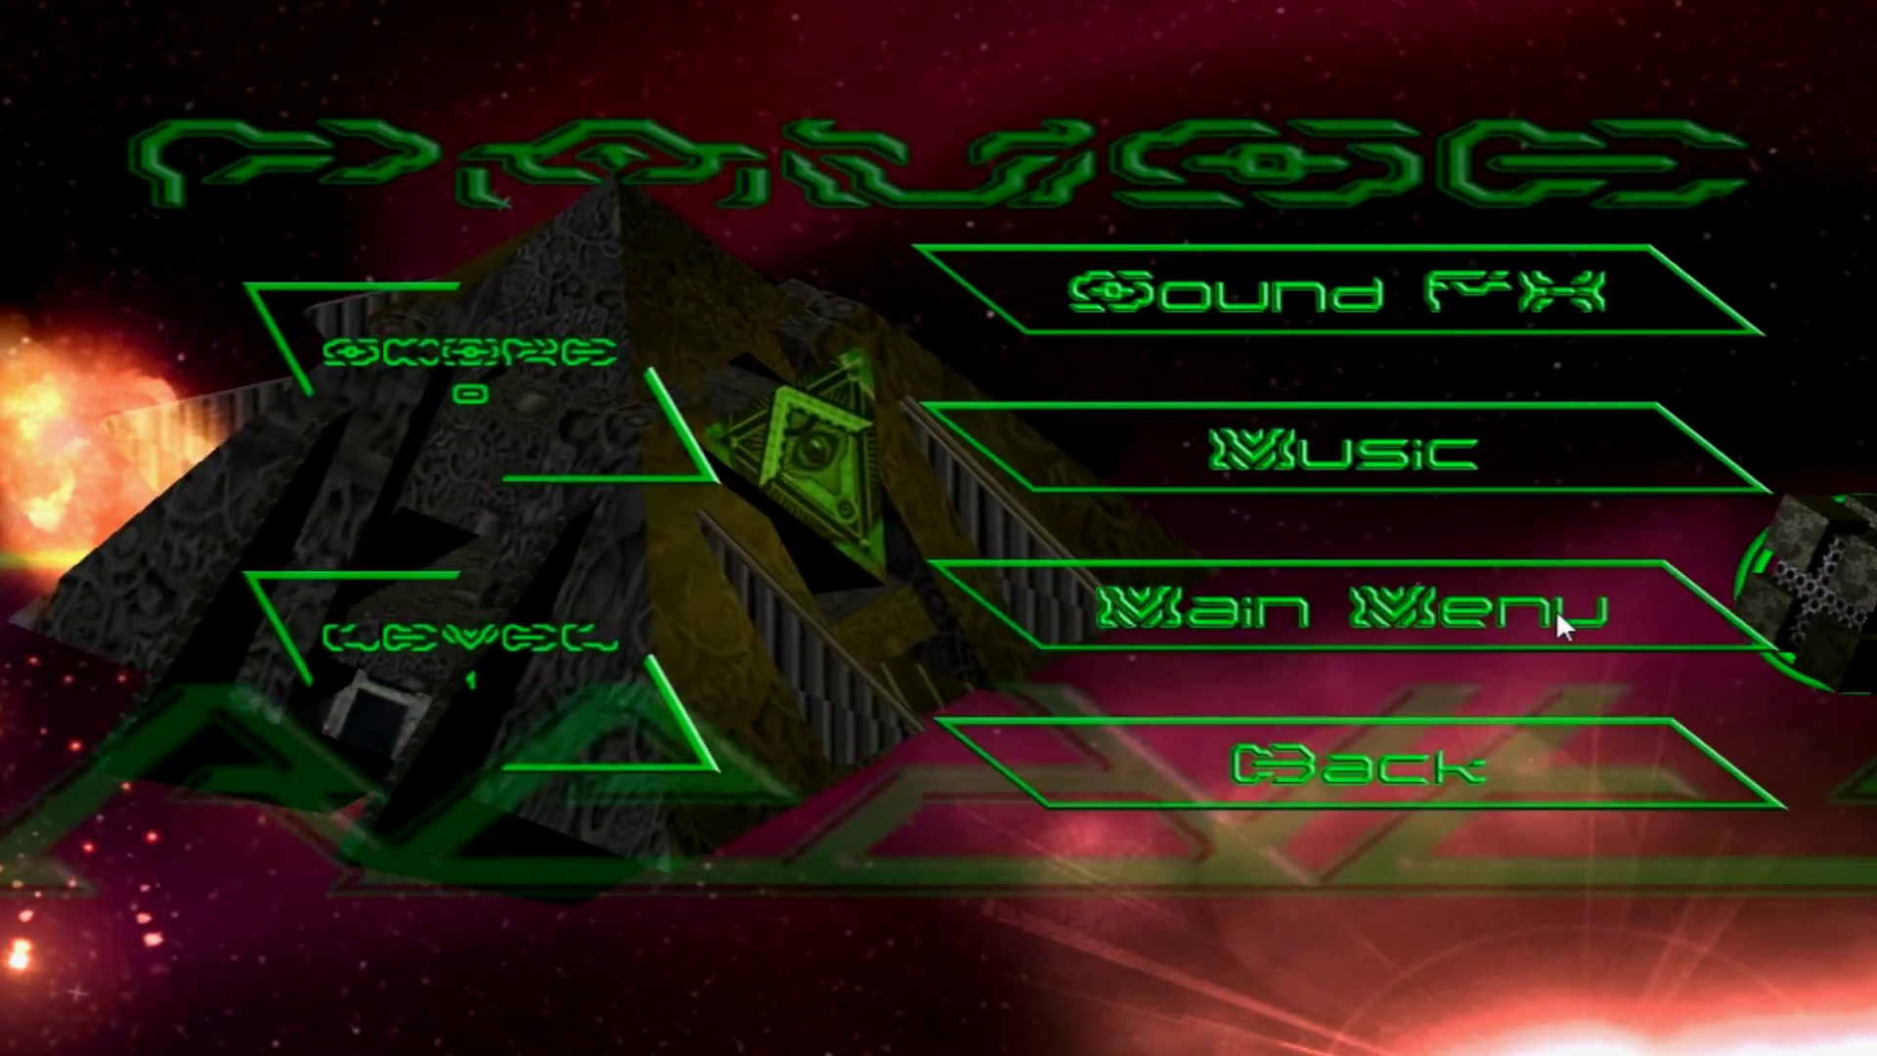
pyautogui.click(1556, 608)
pyautogui.click(469, 880)
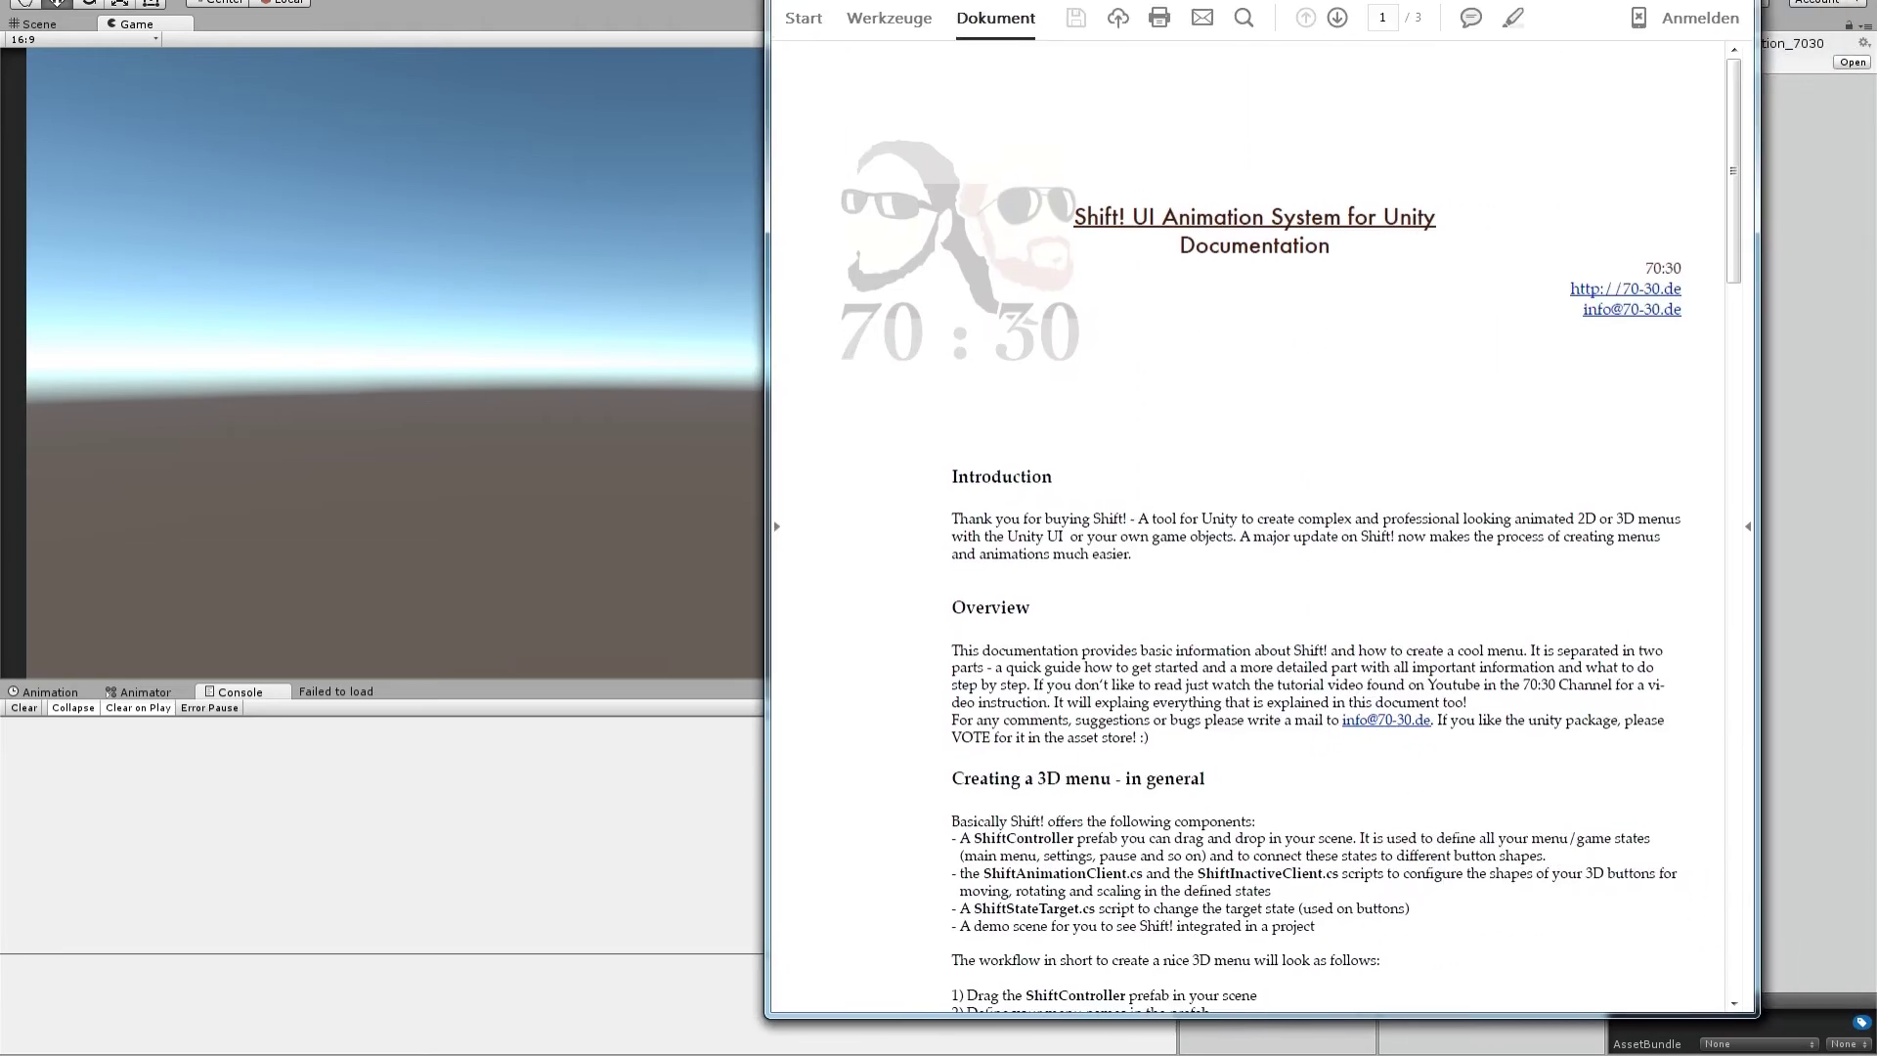
pyautogui.moveTo(1724, 170); pyautogui.dragTo(1735, 880)
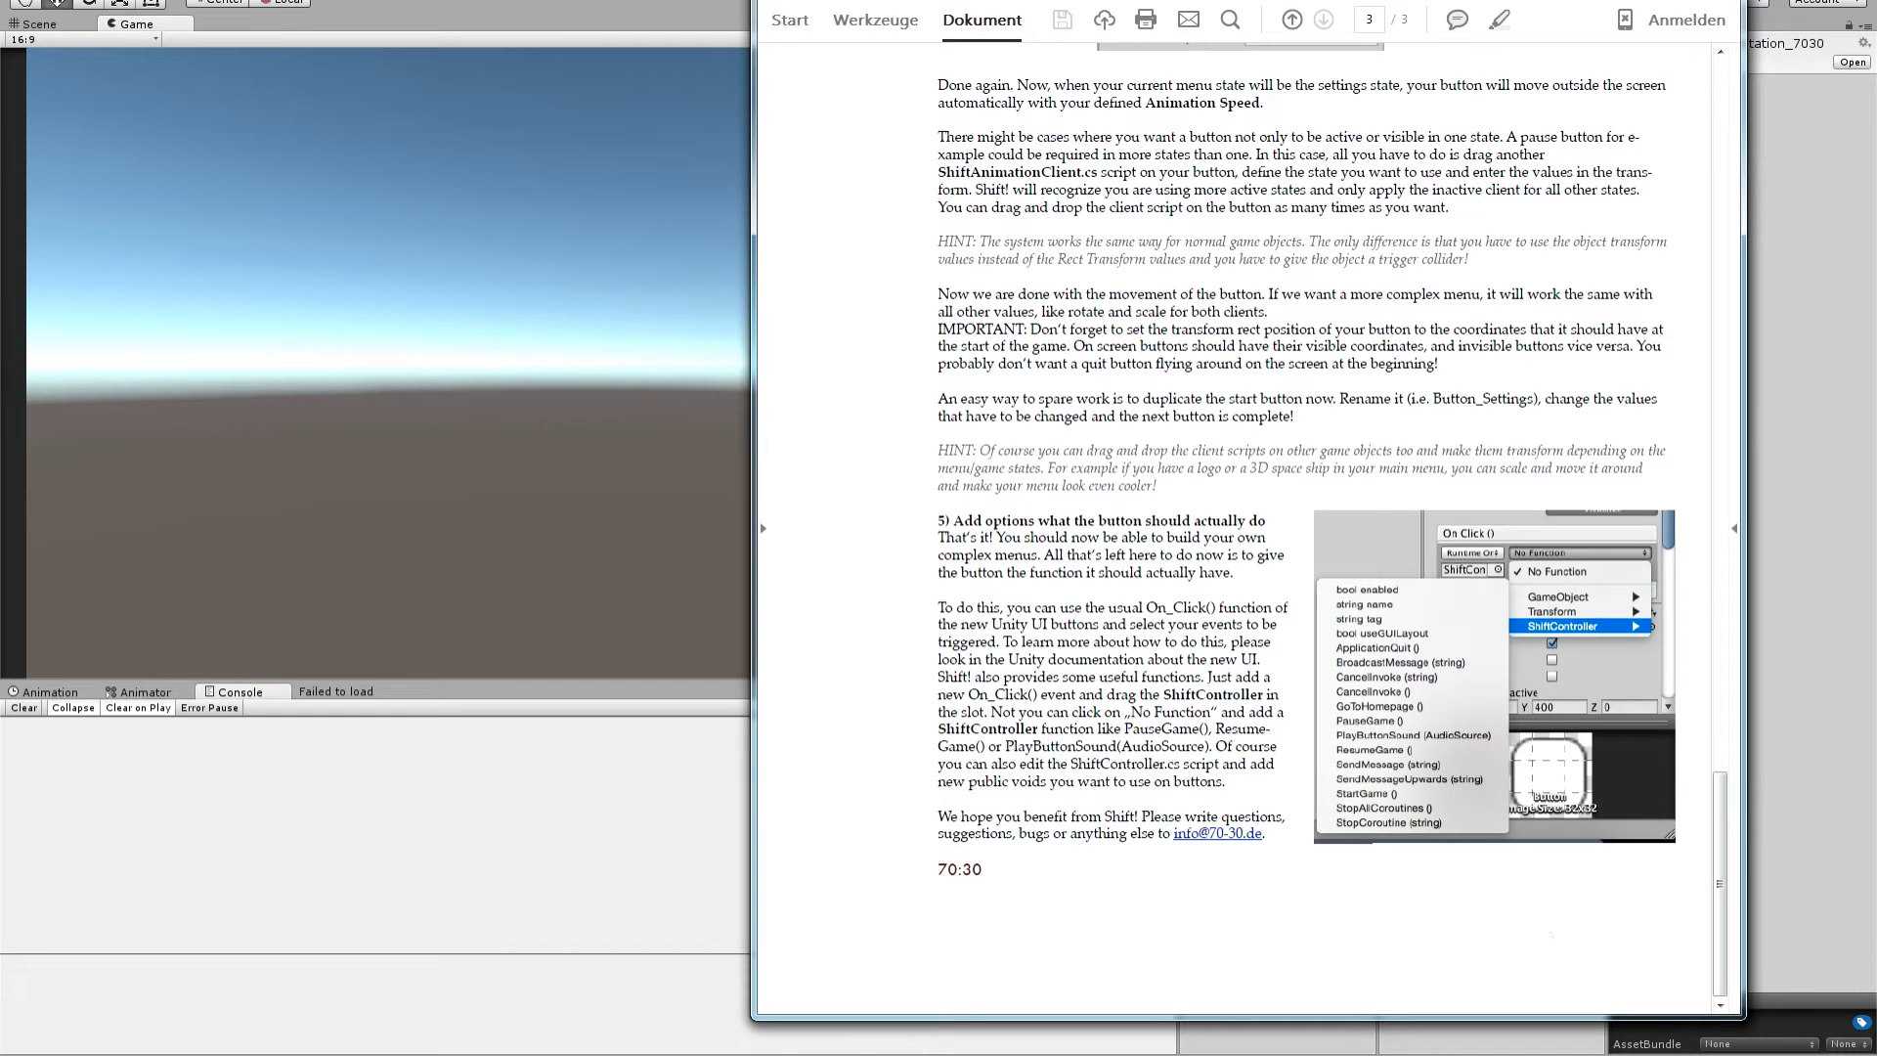
pyautogui.hotkey('alt', 'F4')
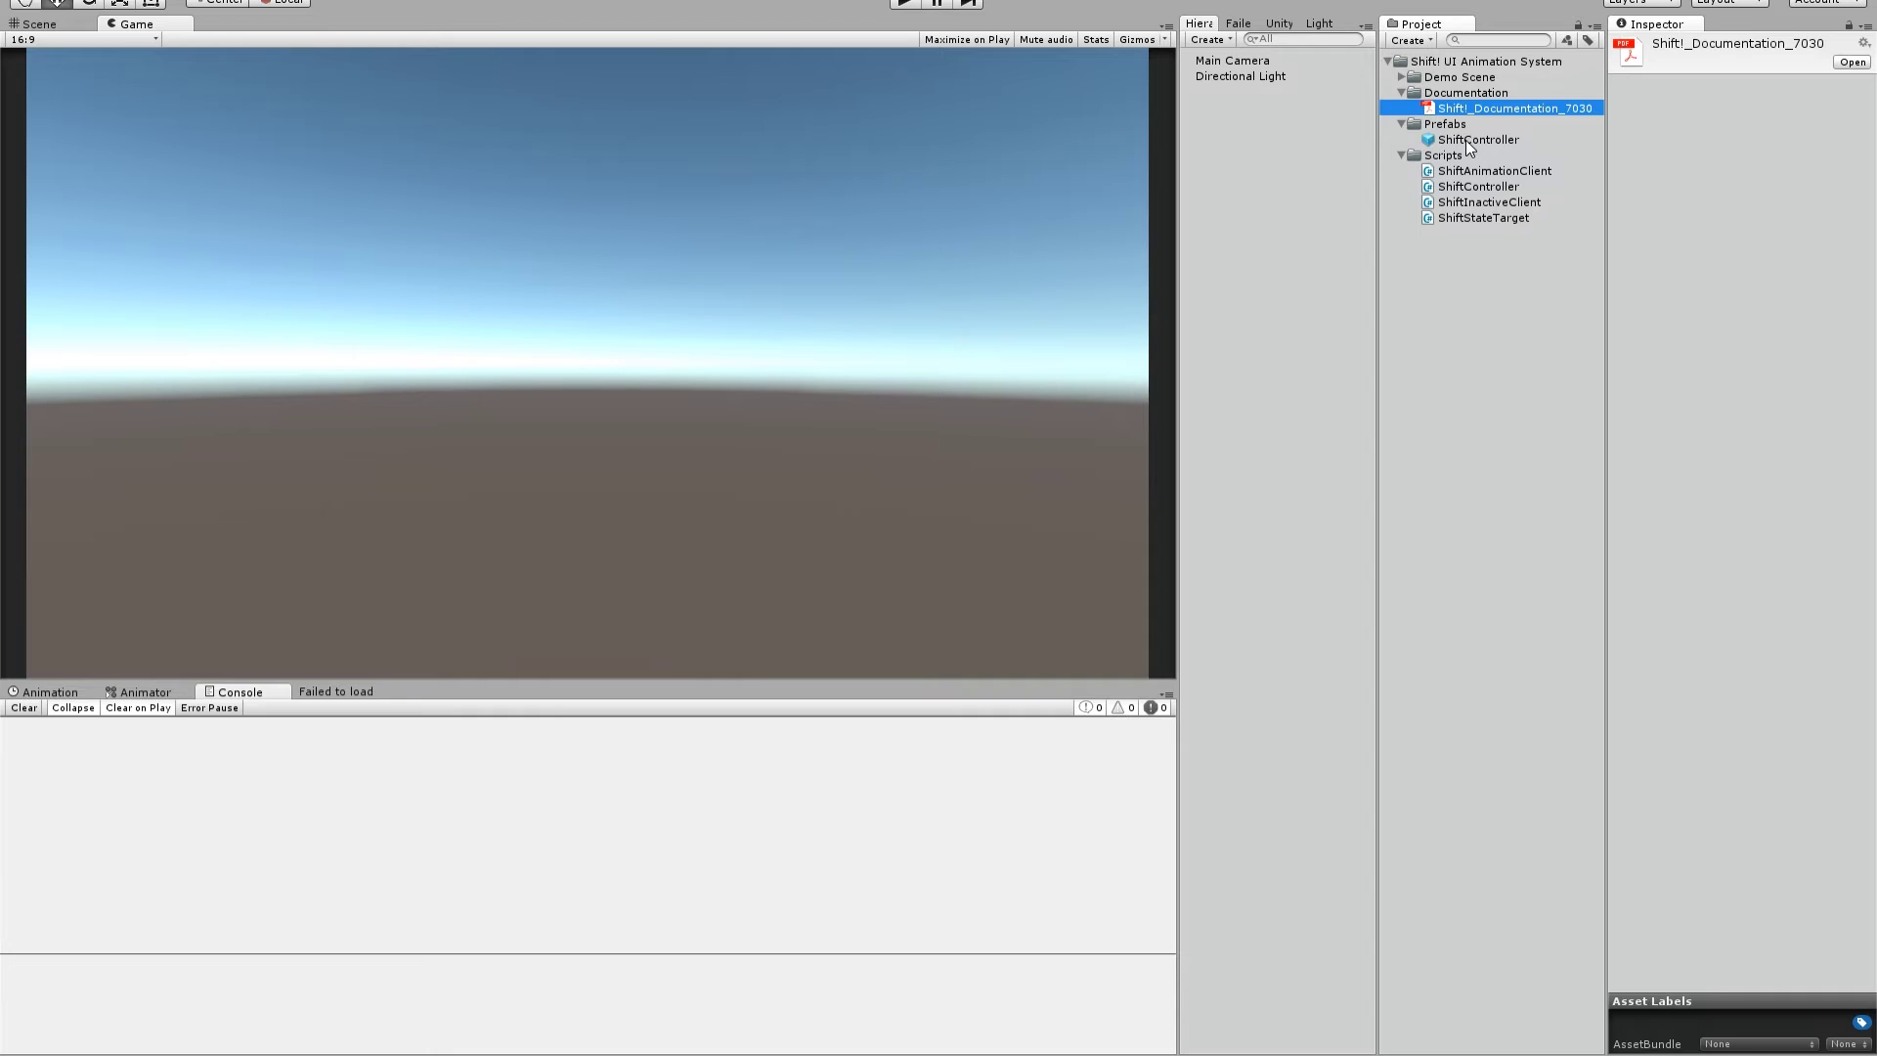
# Place the ShiftController prefab in the scene and set its States size to 3.
pyautogui.moveTo(1464, 139); pyautogui.dragTo(1259, 156)
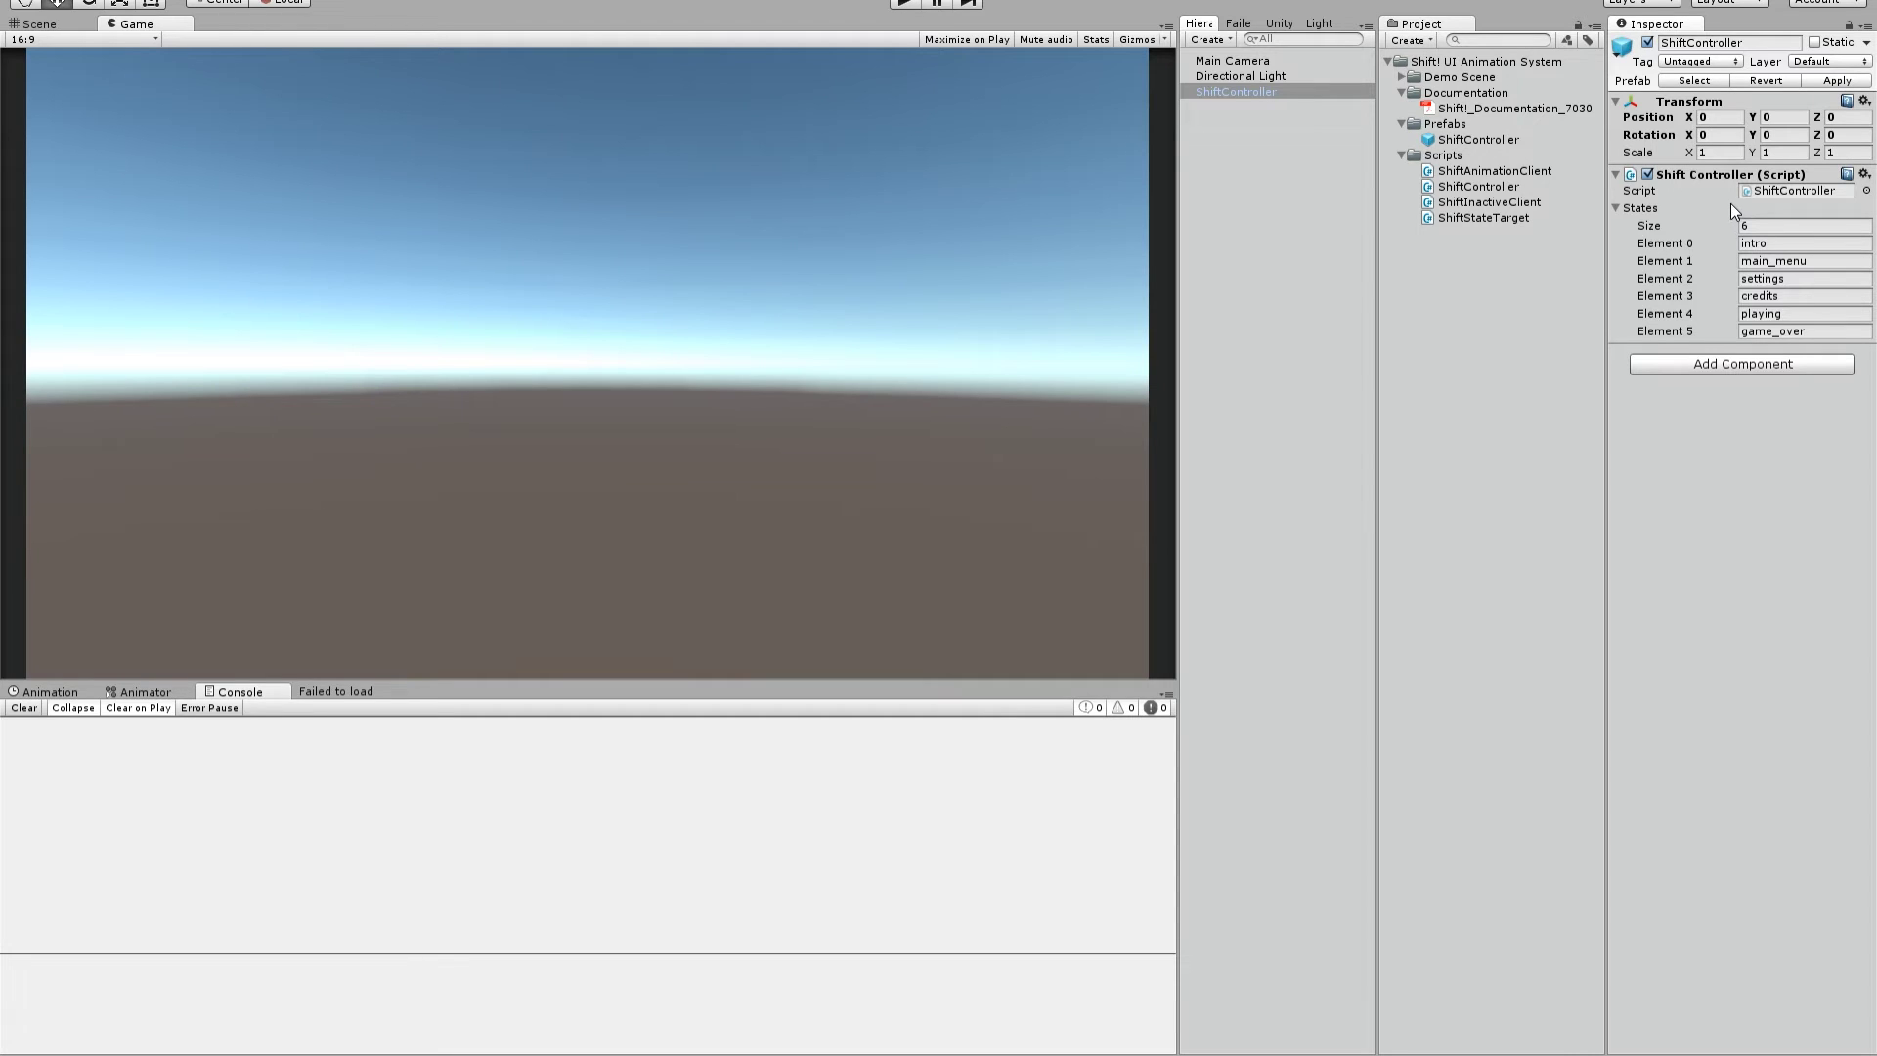
pyautogui.click(1792, 189)
pyautogui.click(1810, 227)
pyautogui.click(1777, 226)
pyautogui.press('BackSpace')
pyautogui.write('5')
pyautogui.press('BackSpace')
pyautogui.write('3')
pyautogui.press('Return')
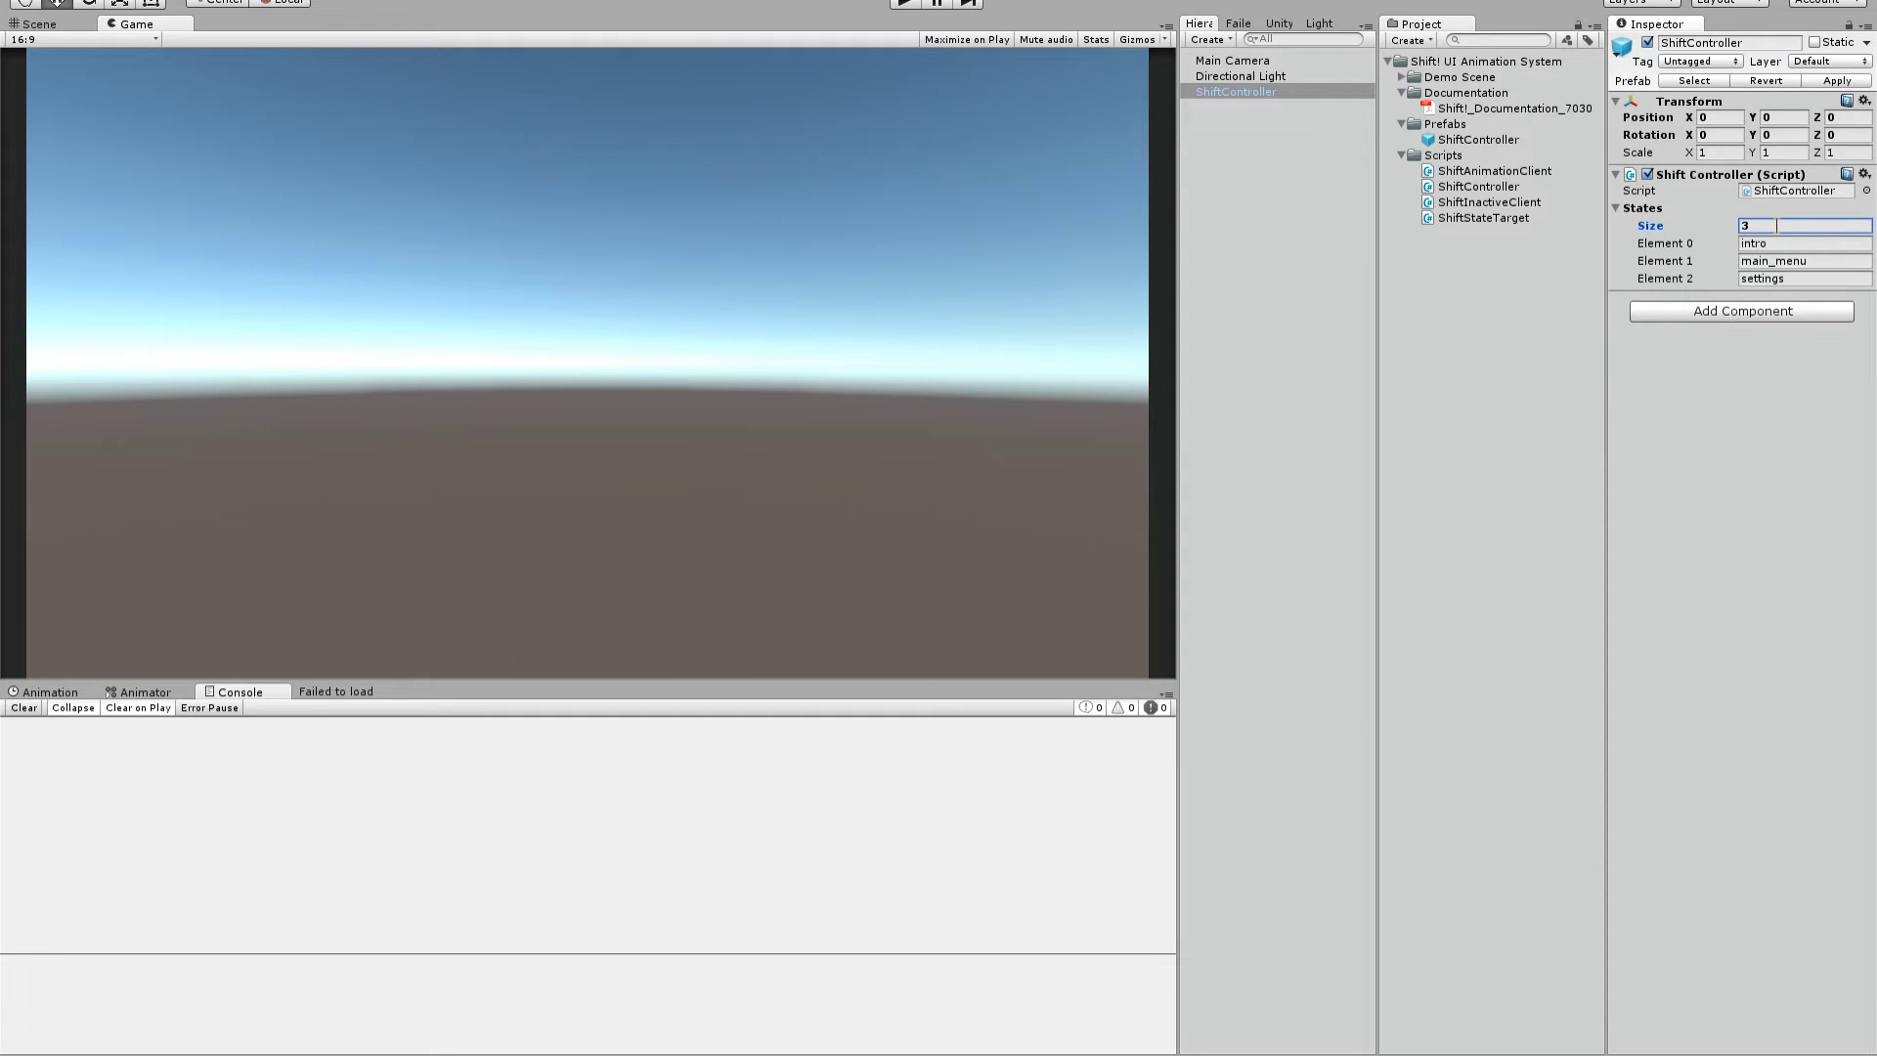
# Name the three states main_menu, settings and playing.
pyautogui.press('Tab')
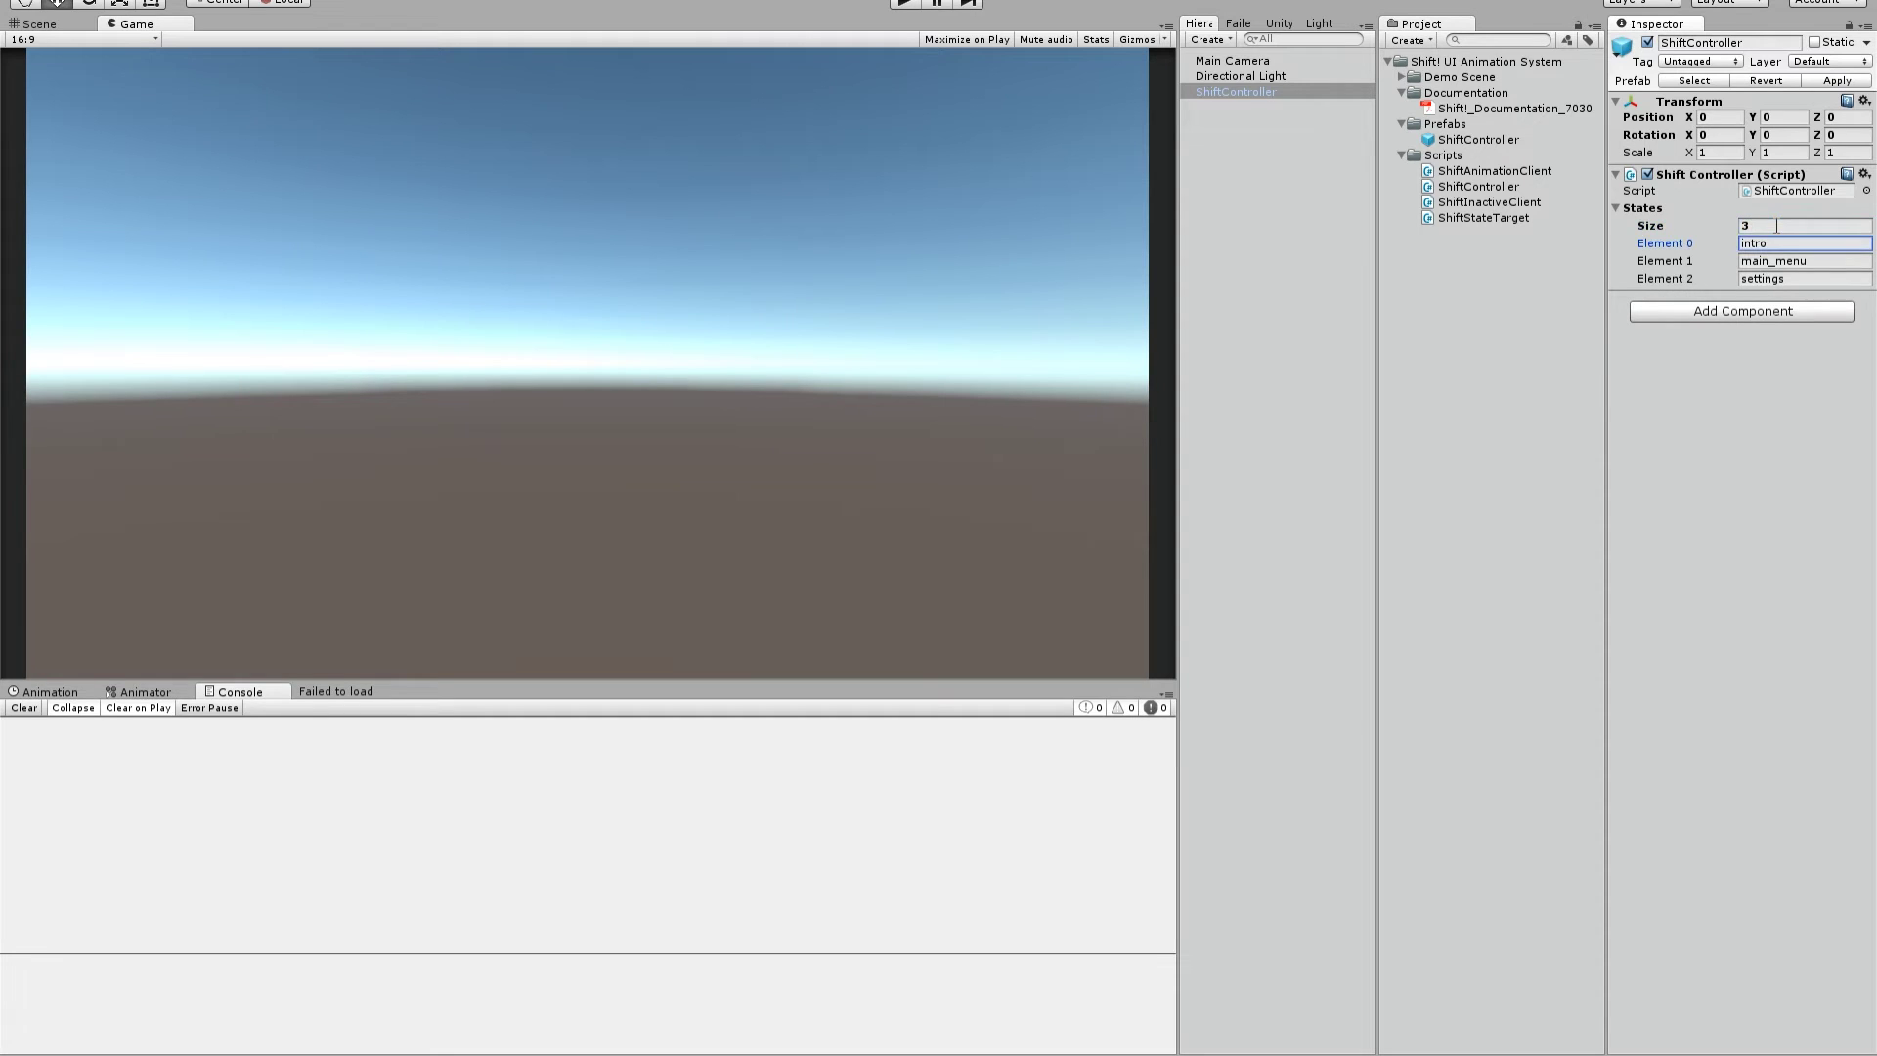
pyautogui.click(1782, 247)
pyautogui.write('main_menu')
pyautogui.press('Tab')
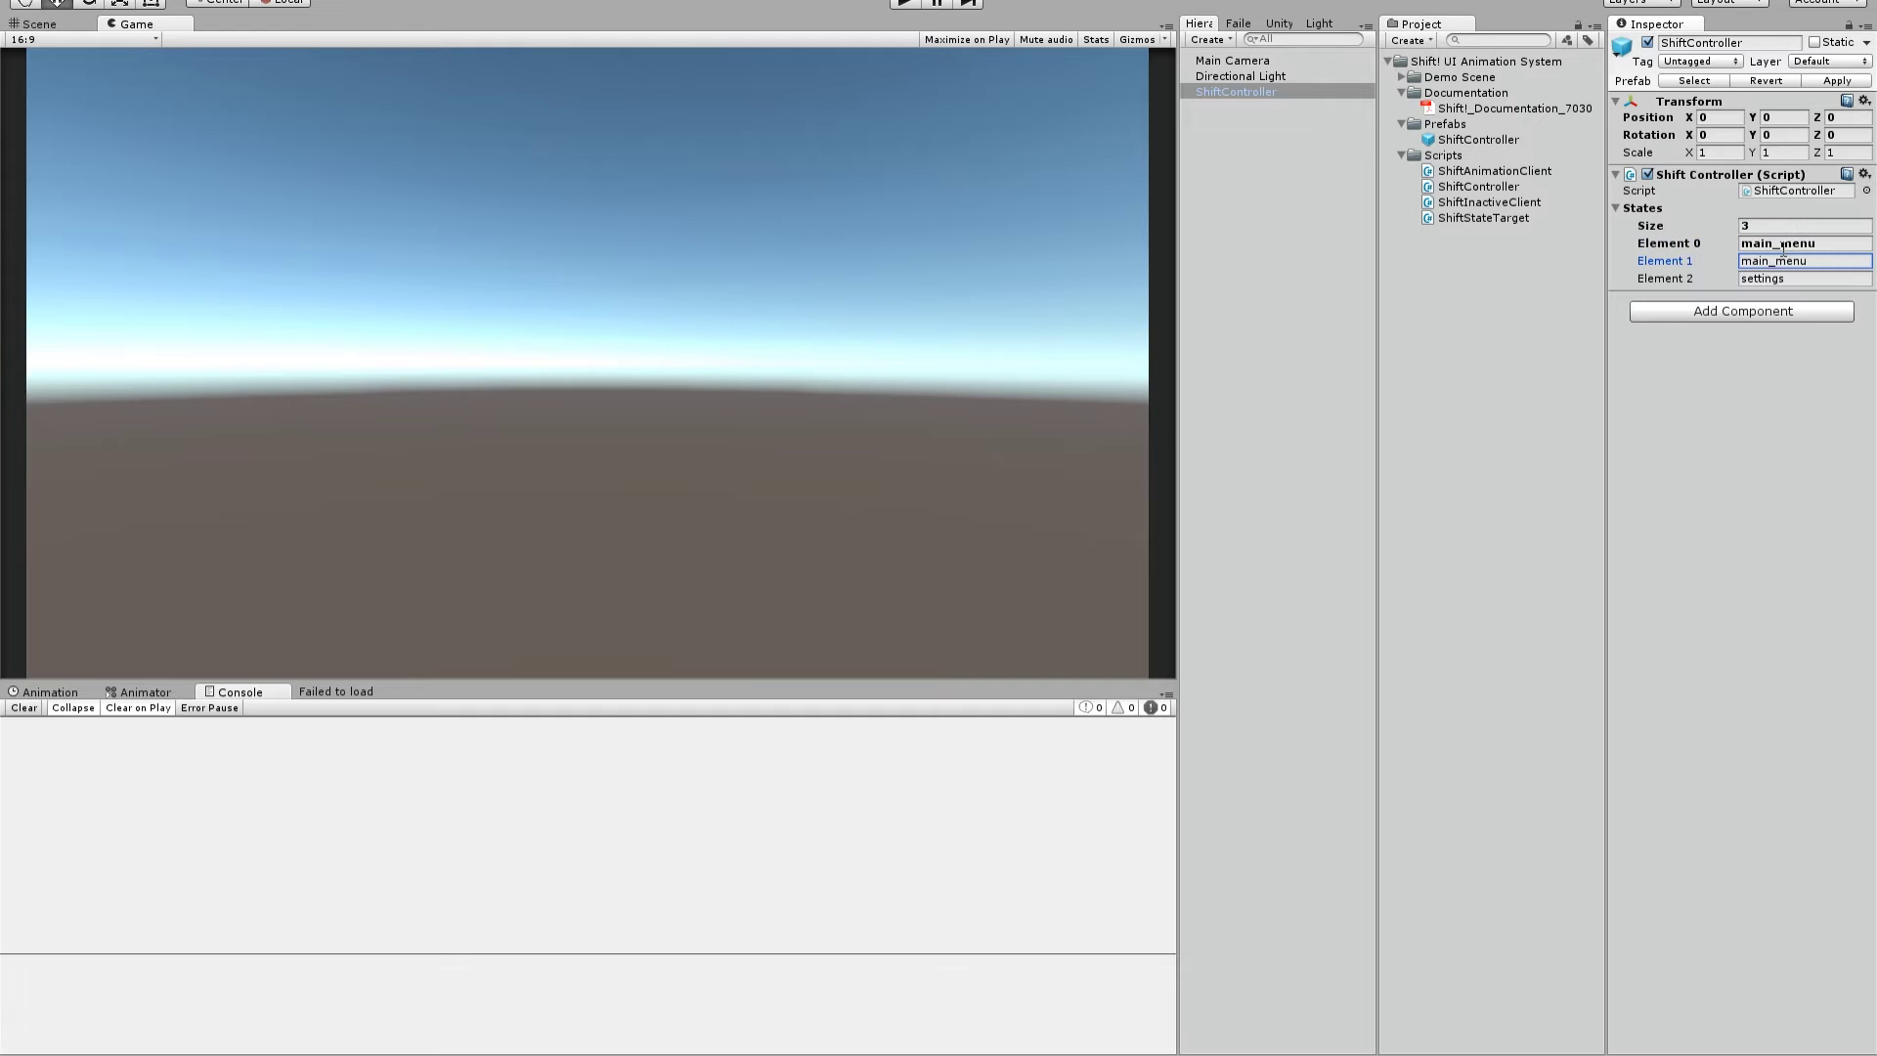
pyautogui.doubleClick(1816, 261)
pyautogui.write('settings')
pyautogui.click(1804, 279)
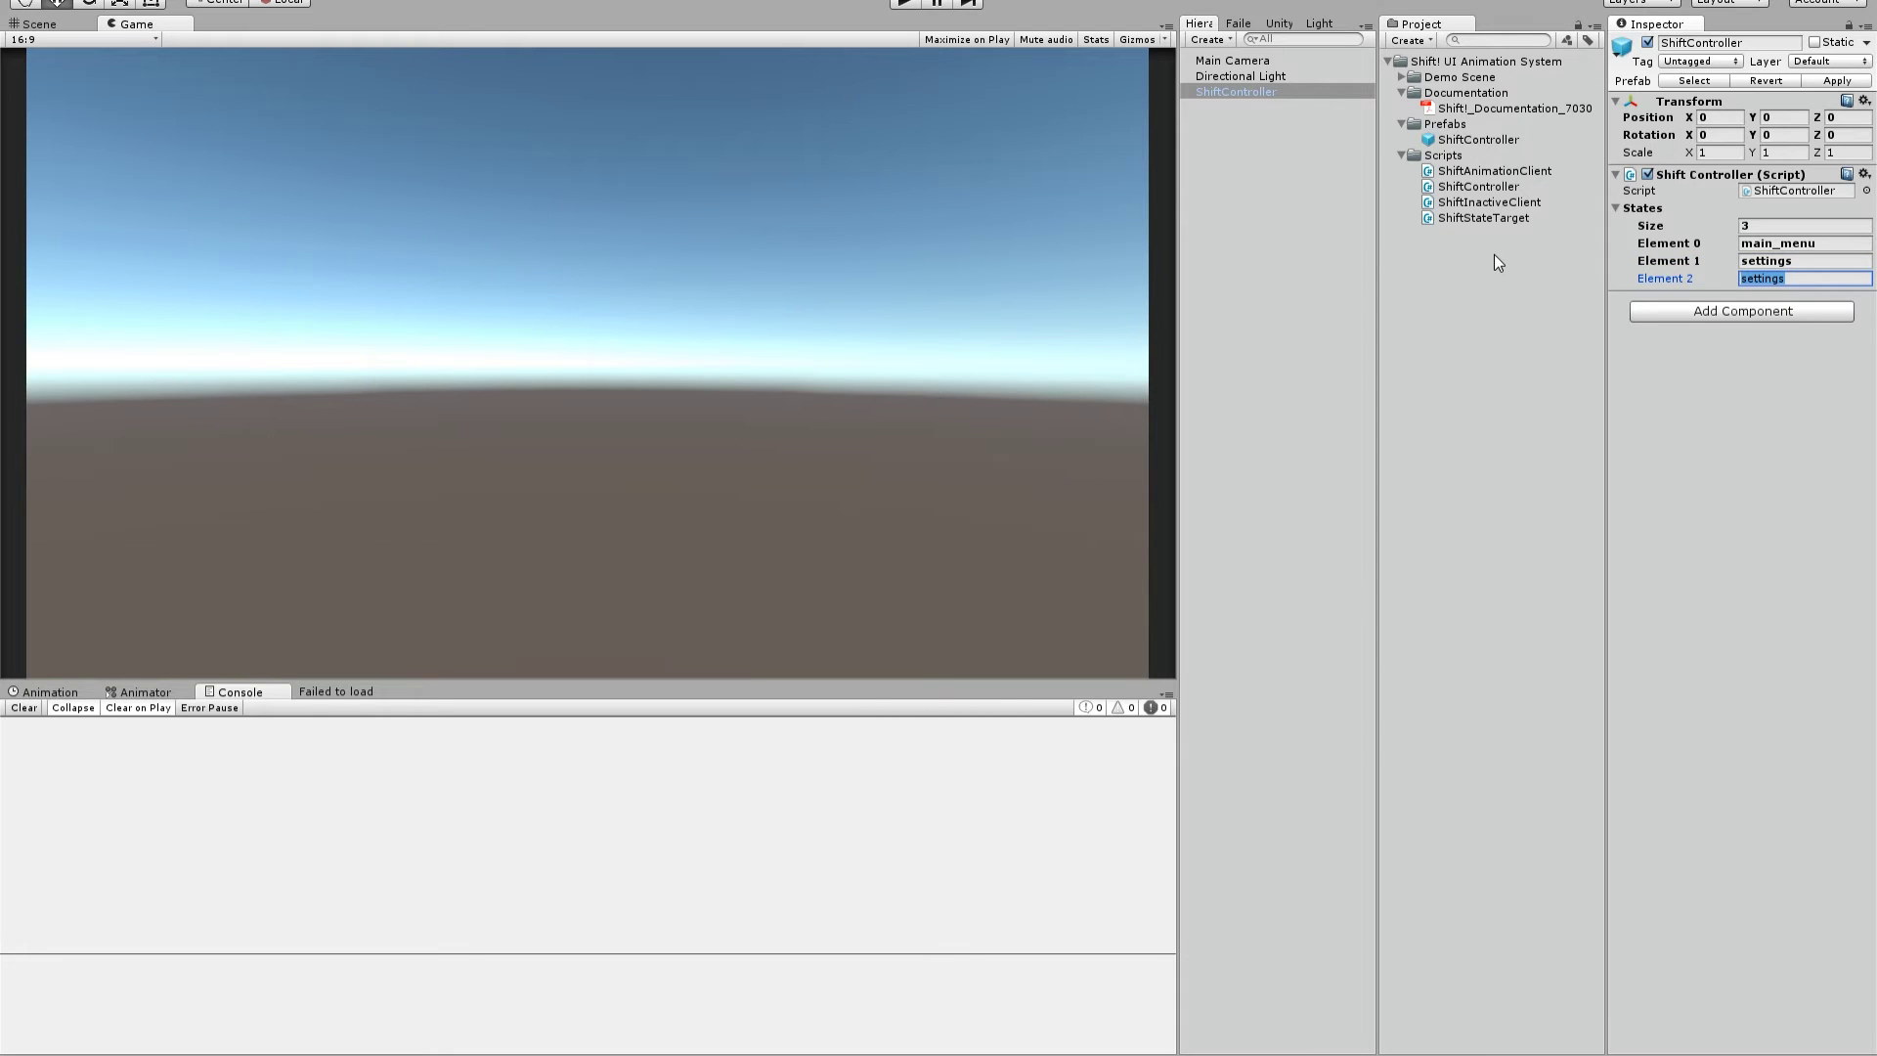
pyautogui.write('credit')
pyautogui.press('BackSpace')
pyautogui.press('BackSpace')
pyautogui.press('BackSpace')
pyautogui.press('BackSpace')
pyautogui.press('BackSpace')
pyautogui.press('BackSpace')
pyautogui.write('playing')
pyautogui.click(1780, 226)
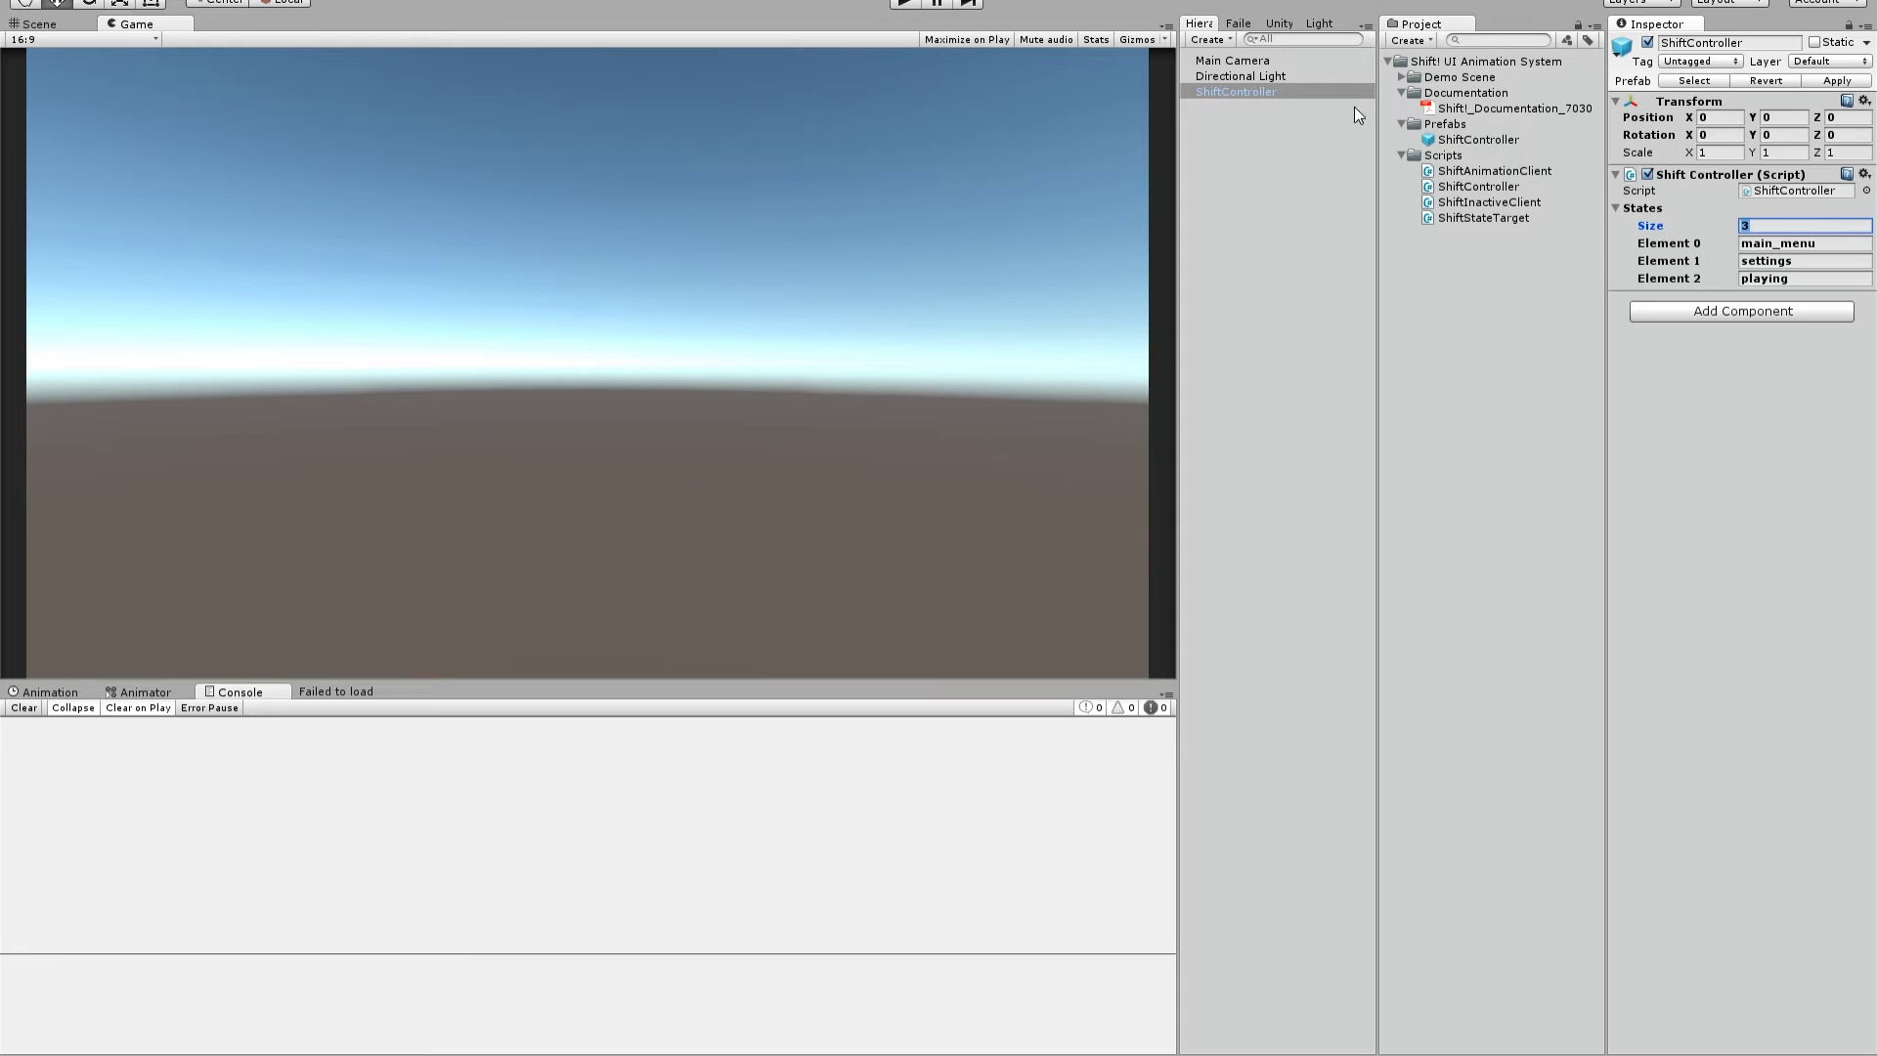
# Create a UI Button on a new Canvas and rename it but_start.
pyautogui.click(1220, 40)
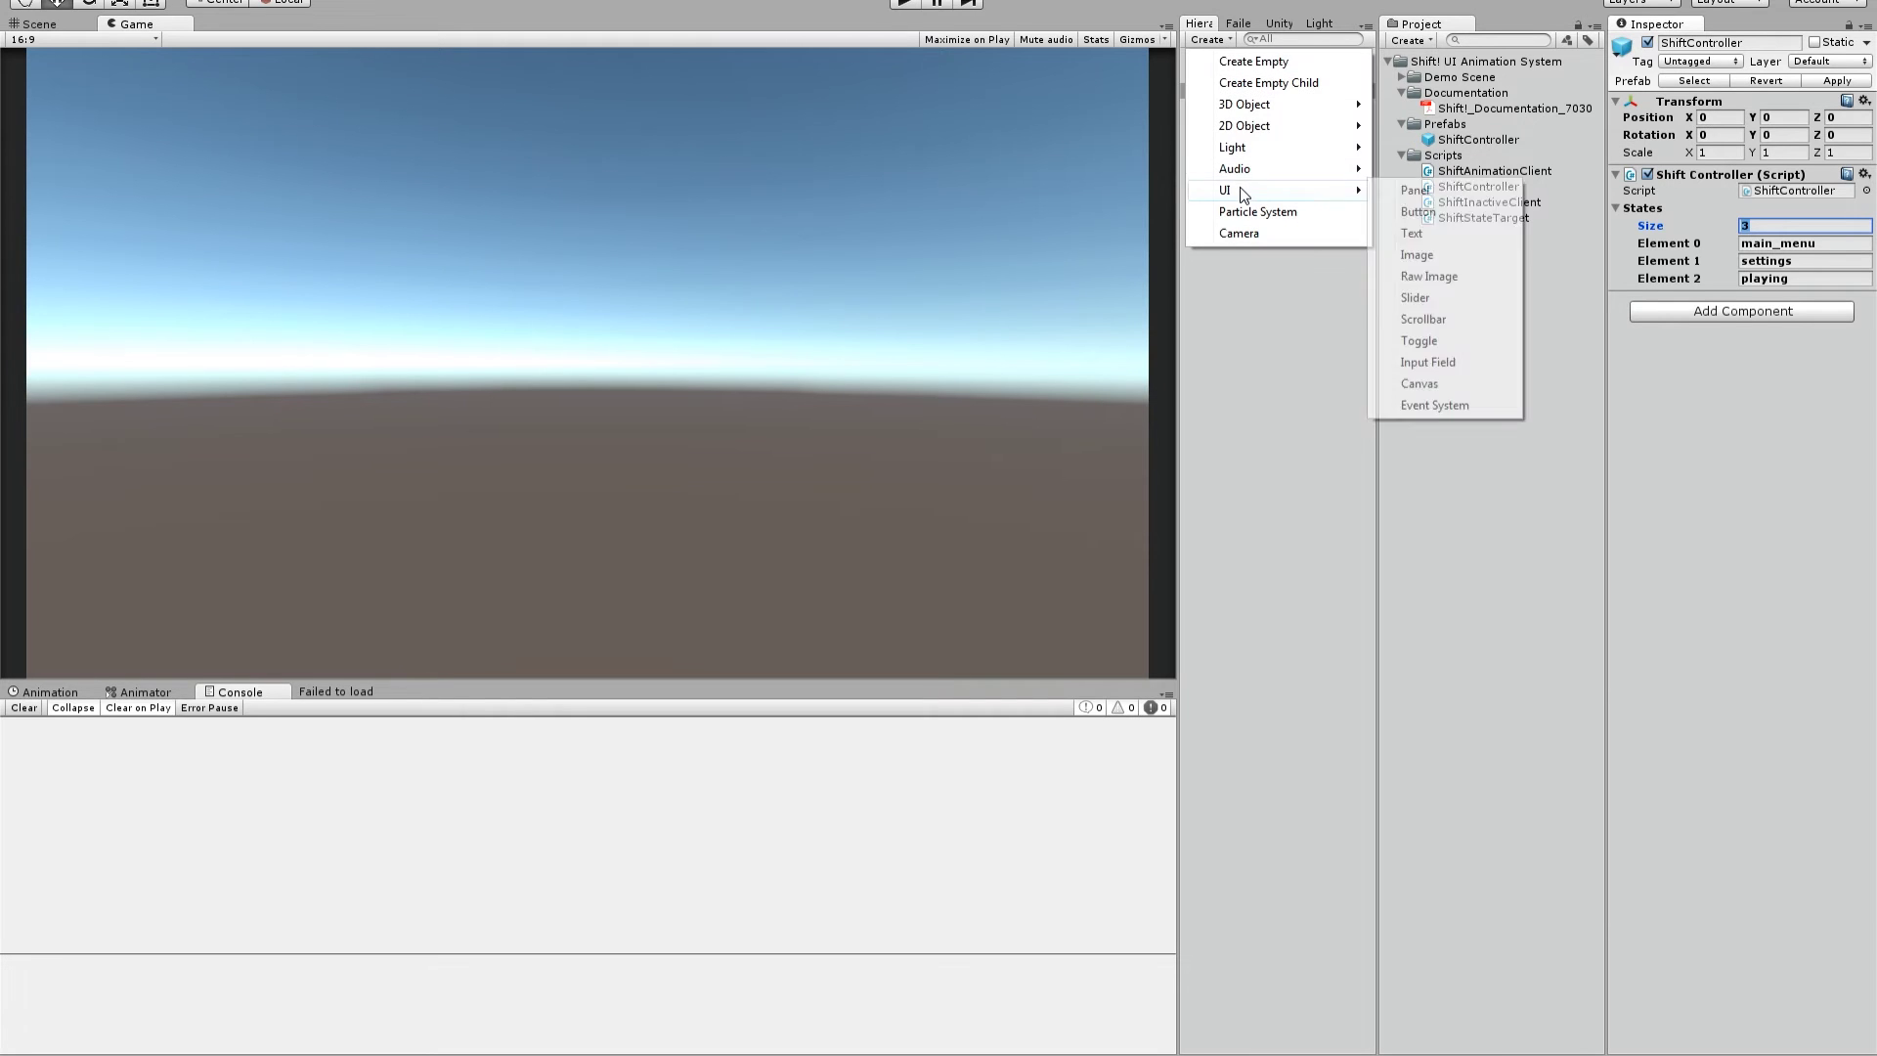
pyautogui.moveTo(1245, 189)
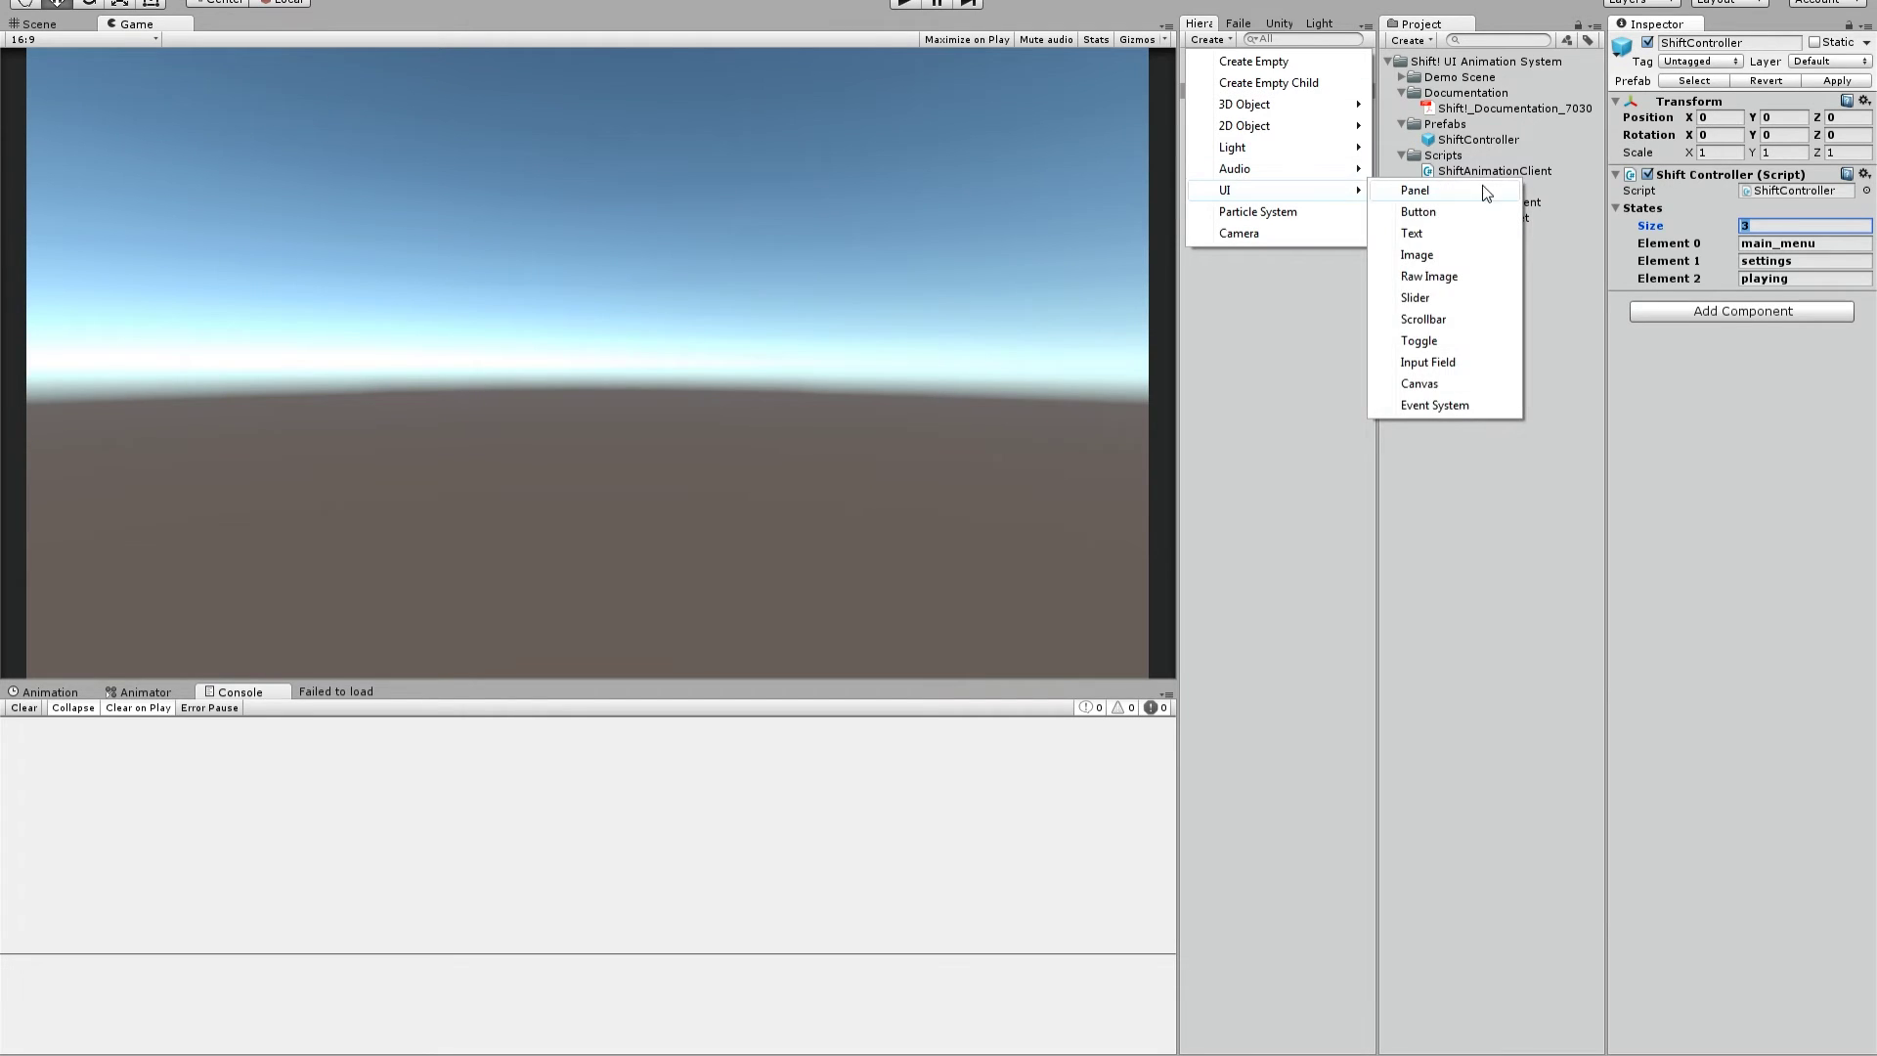
pyautogui.click(1437, 212)
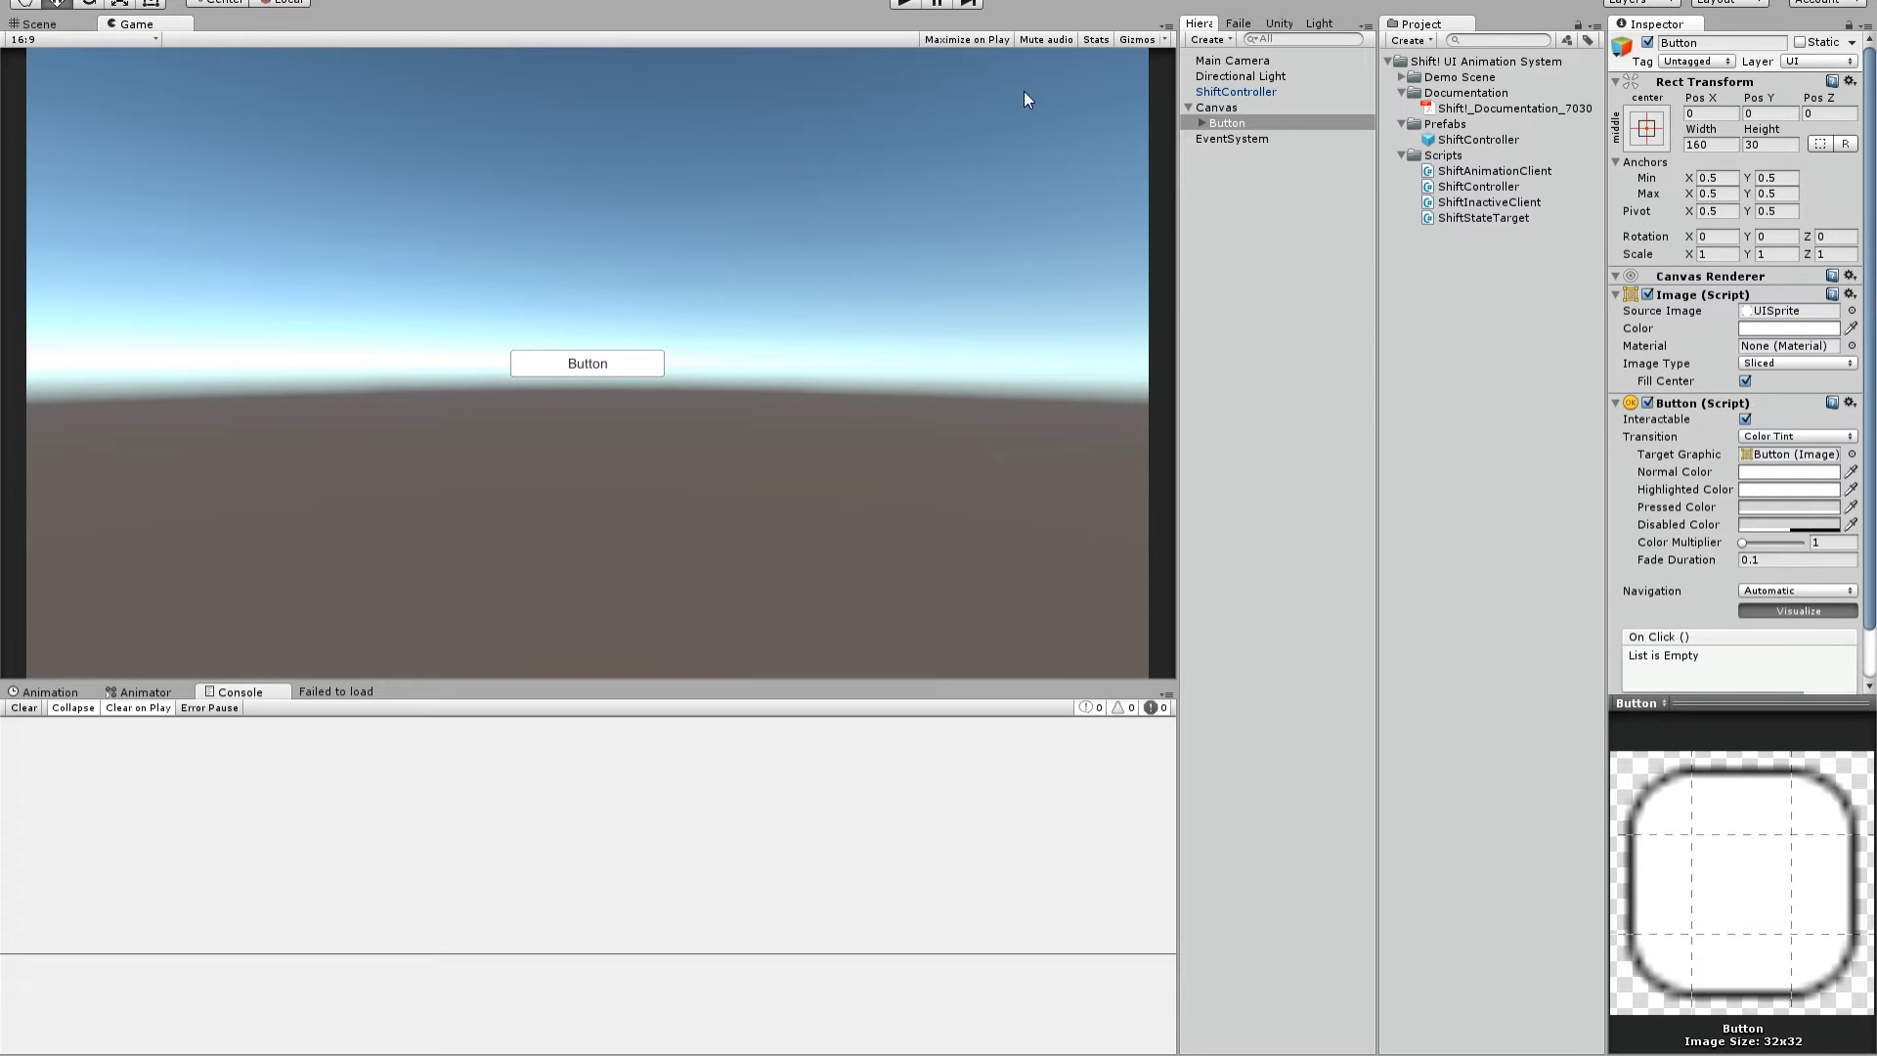
pyautogui.click(1217, 108)
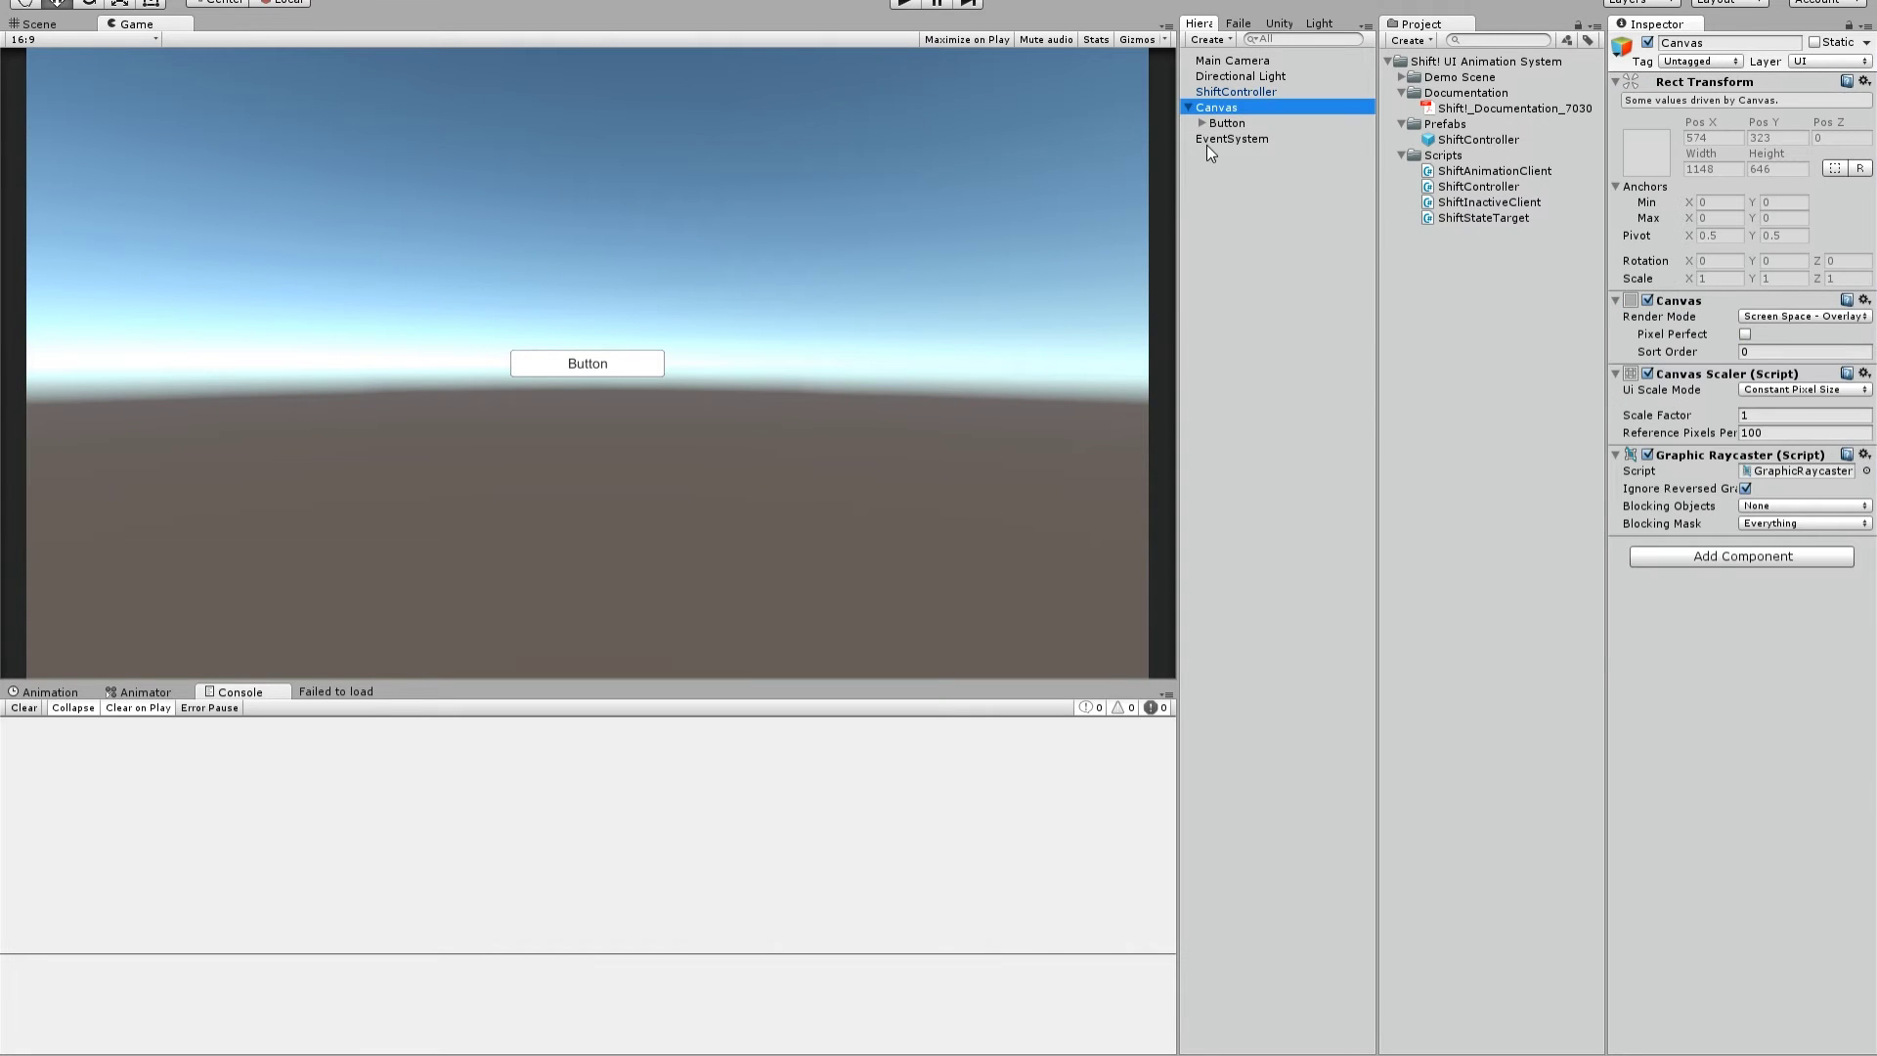
pyautogui.click(1202, 123)
pyautogui.click(1228, 123)
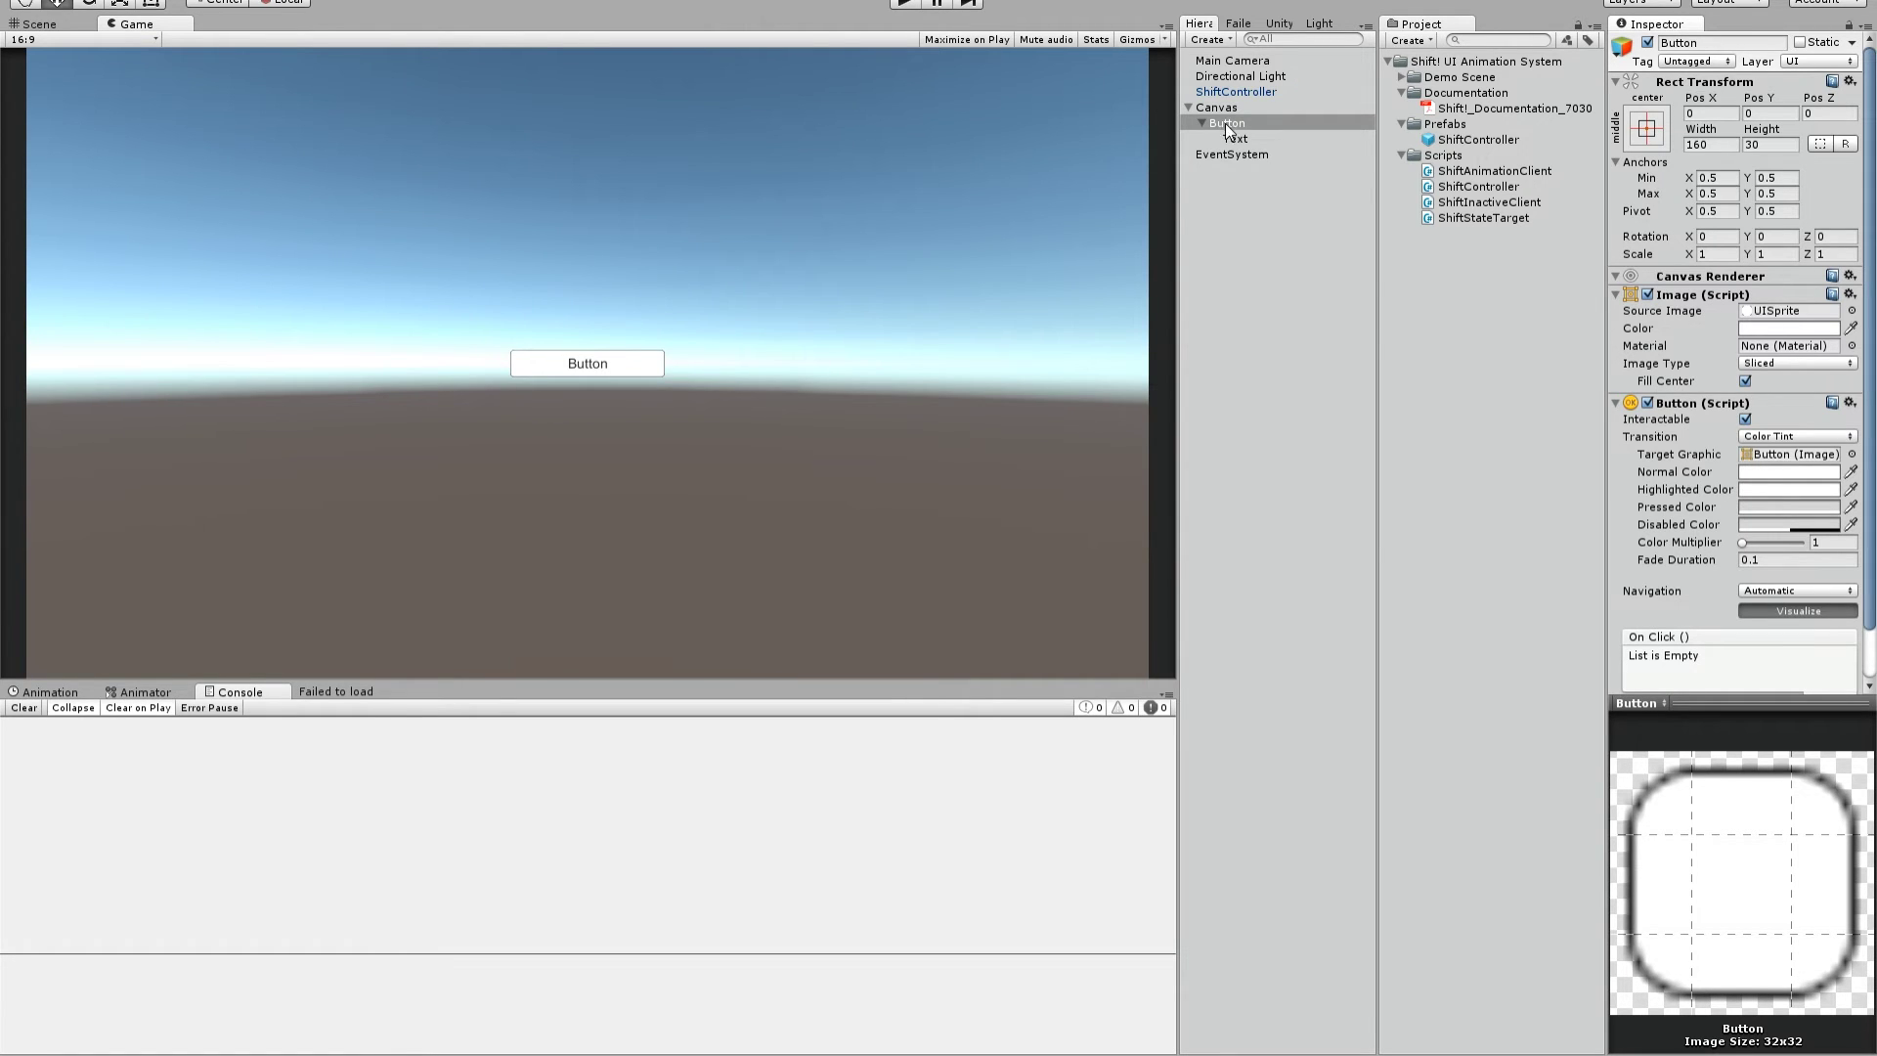
pyautogui.click(1688, 43)
pyautogui.write('bu')
pyautogui.write('t_start')
pyautogui.press('Return')
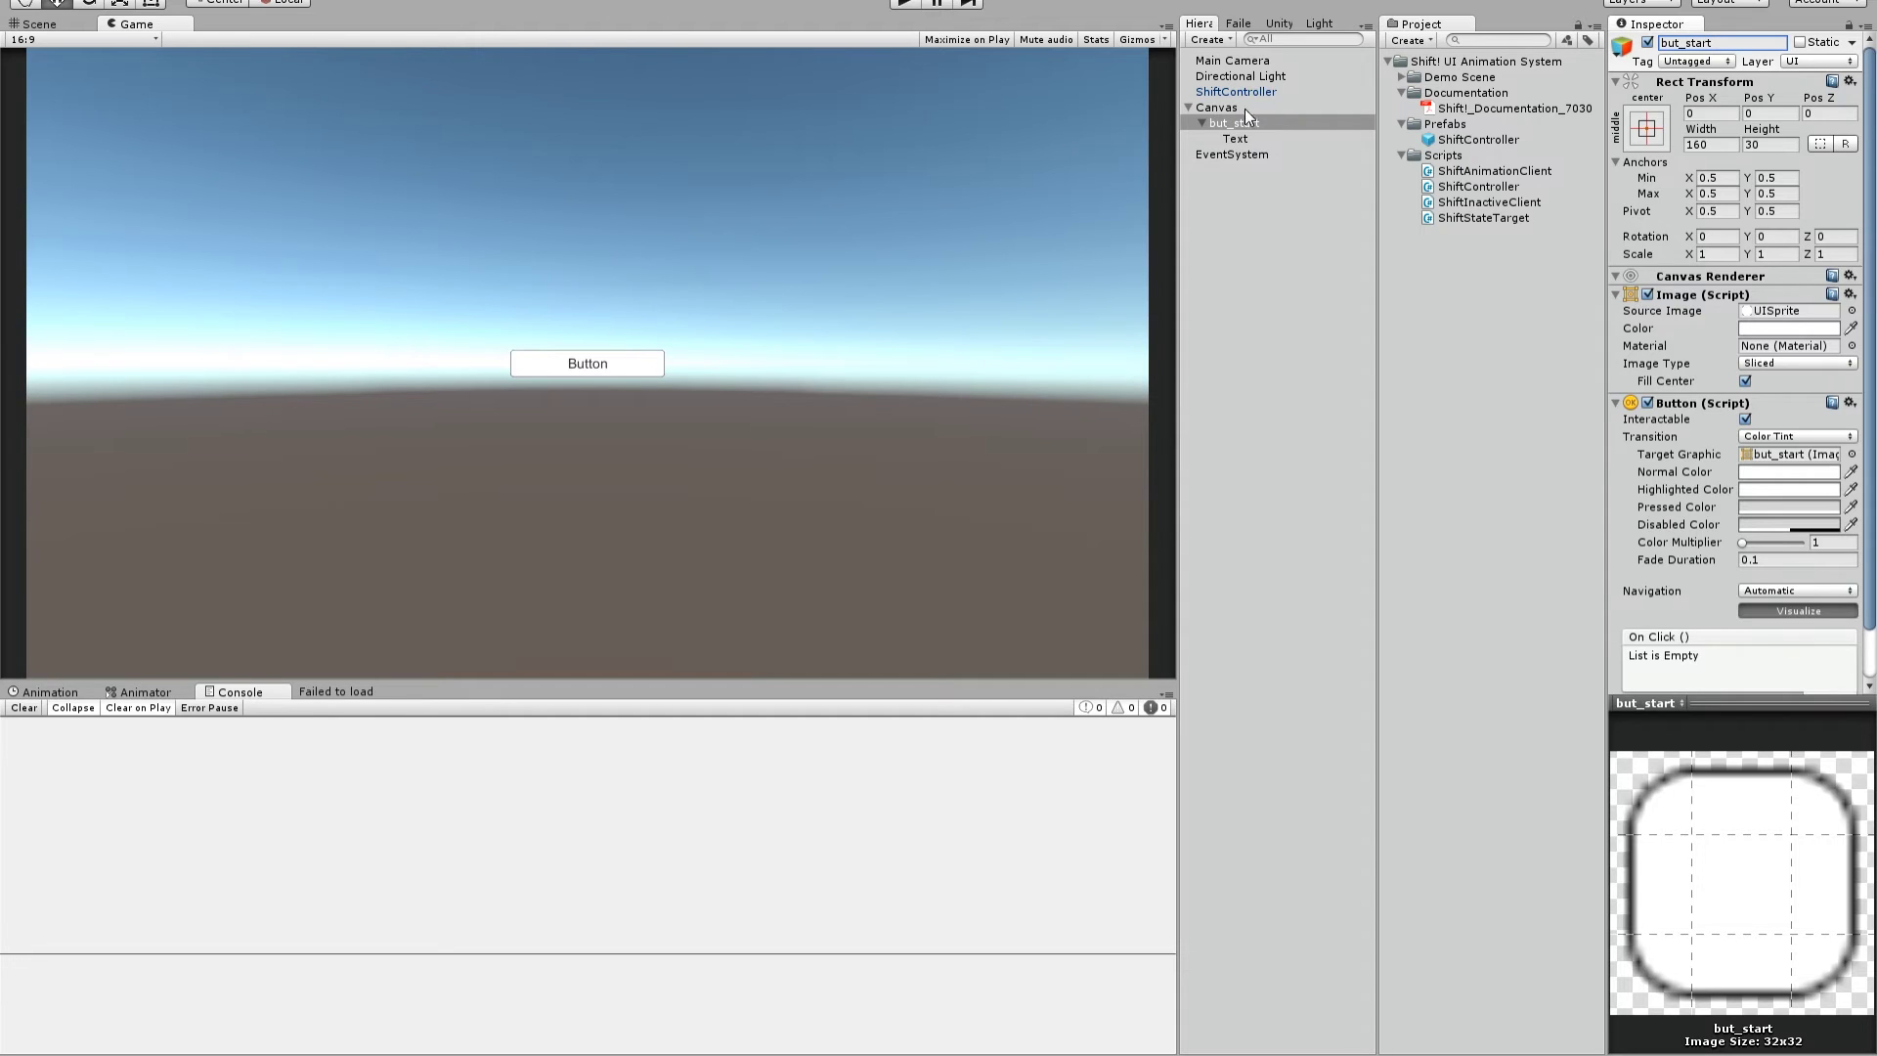
# Set the button's child Text label to 'Start Game'.
pyautogui.click(1235, 138)
pyautogui.click(1683, 336)
pyautogui.write('St')
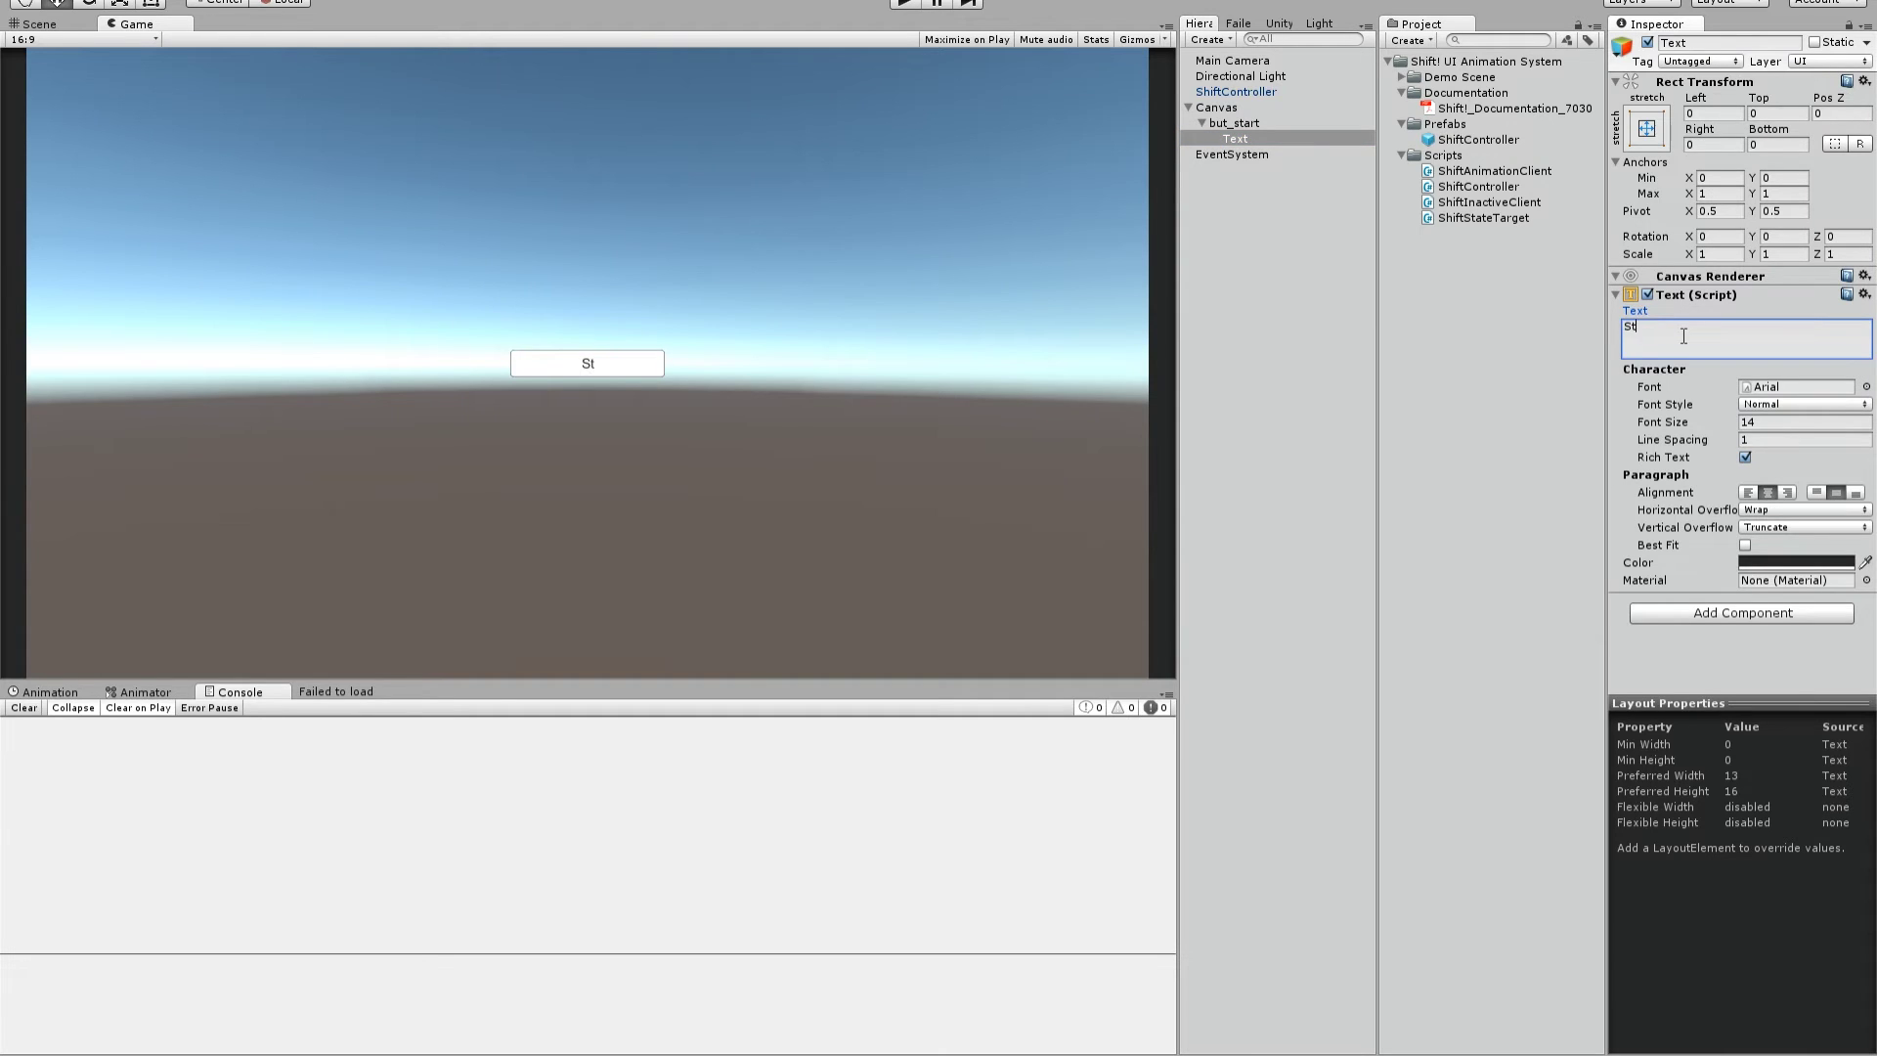
pyautogui.write('art Game')
pyautogui.press('Return')
pyautogui.click(1242, 122)
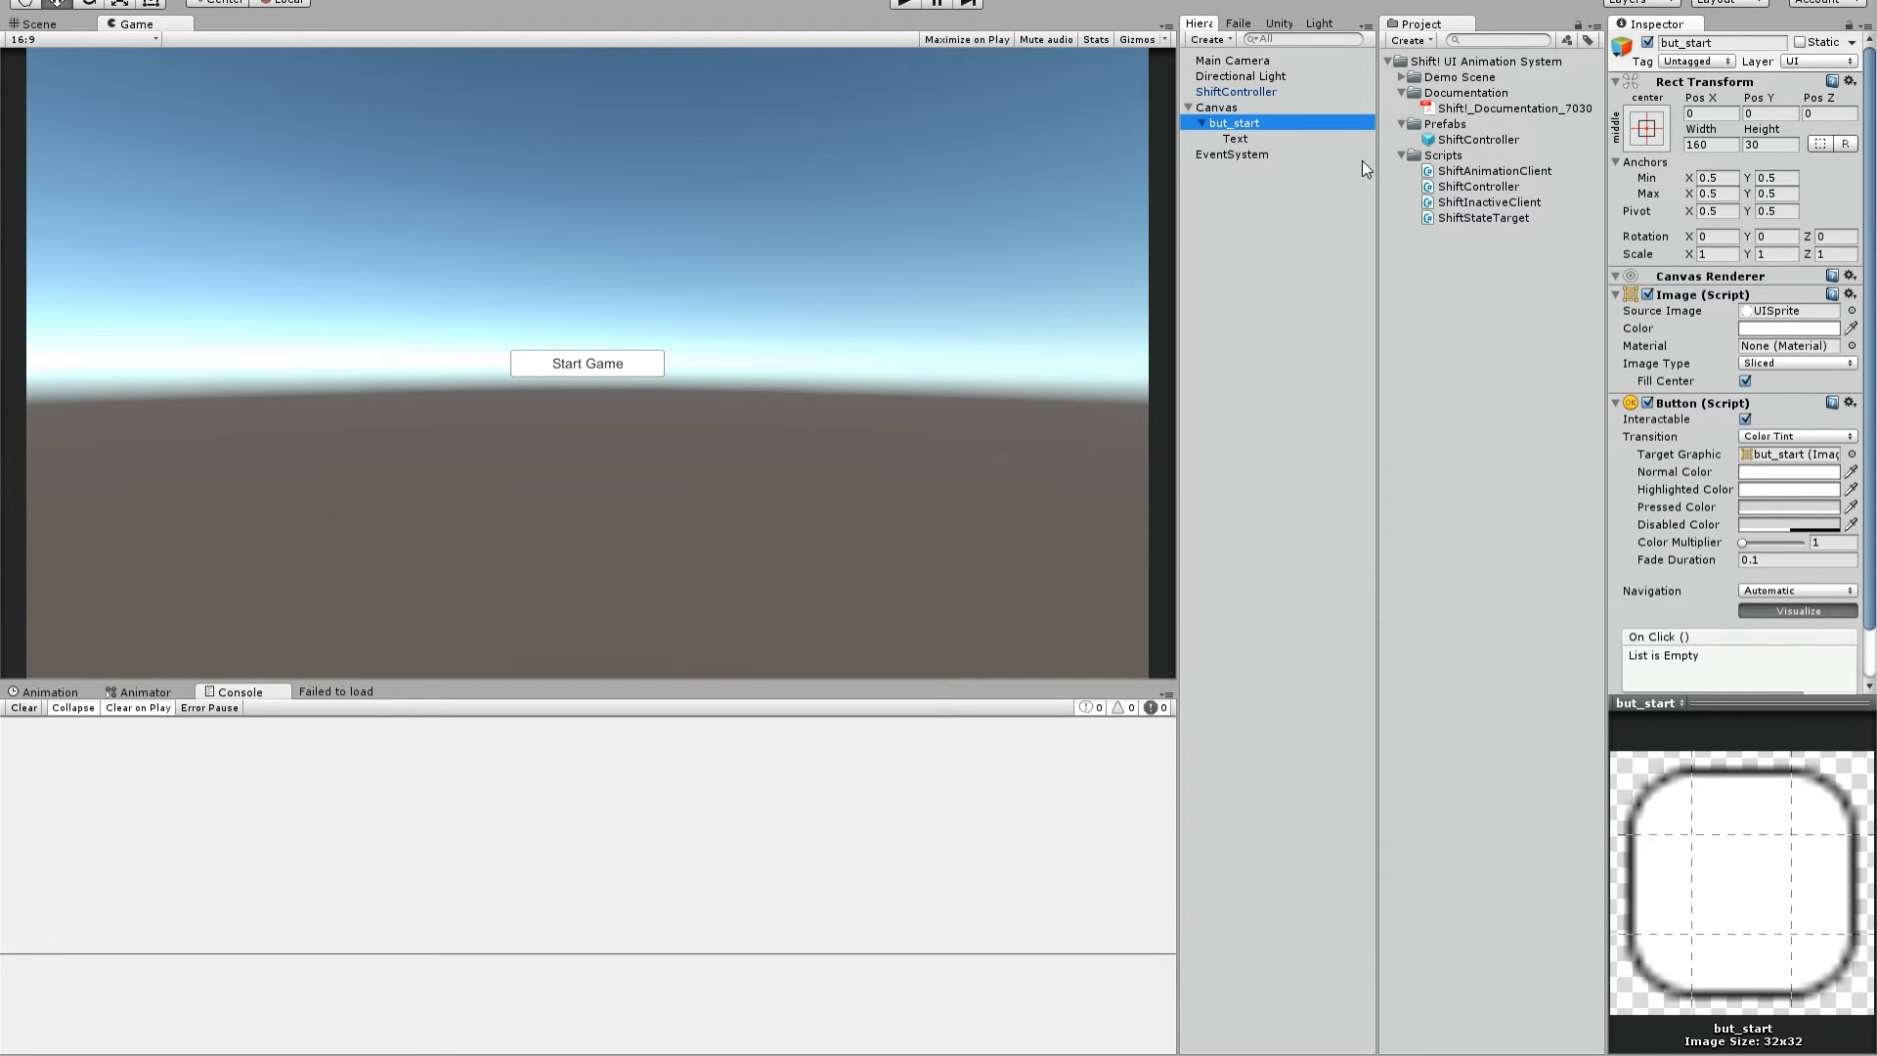
# Attach the Shift Animation Client script to the but_start button.
pyautogui.click(1496, 173)
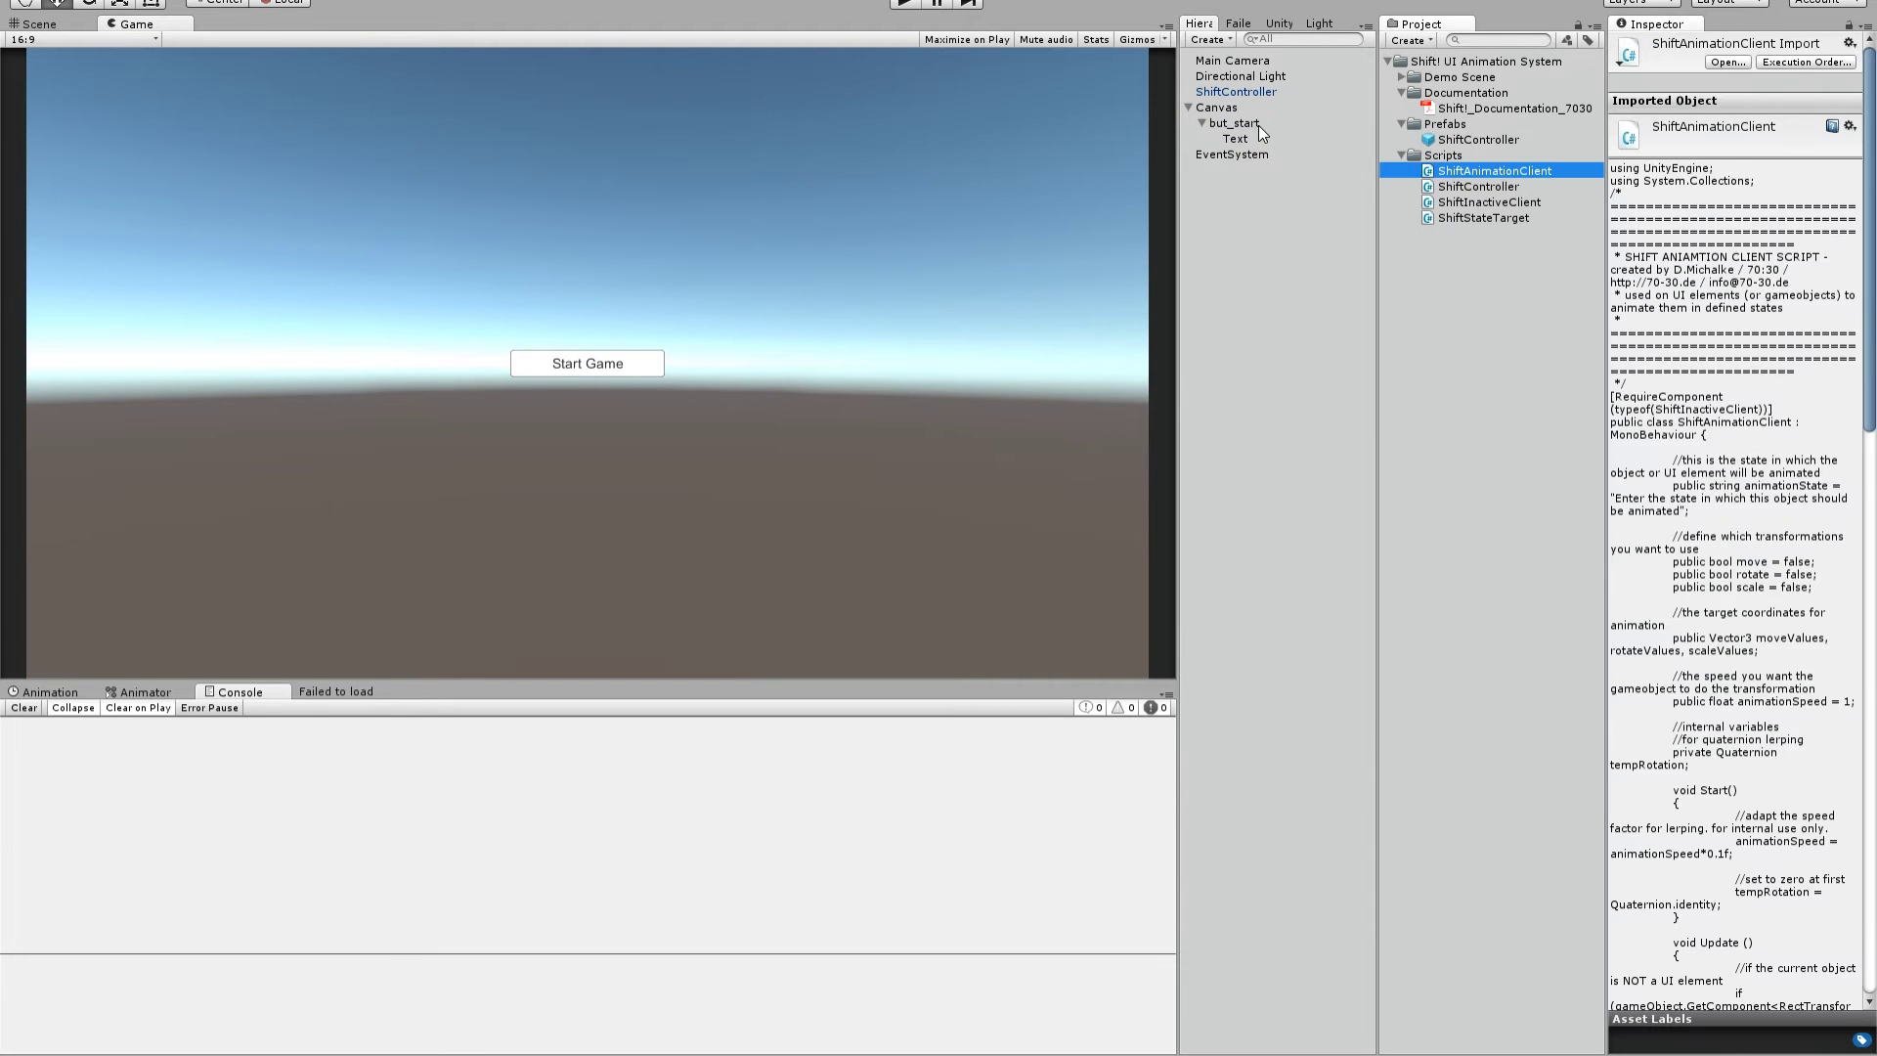
pyautogui.click(1237, 123)
pyautogui.scroll(-1, 1639, 252)
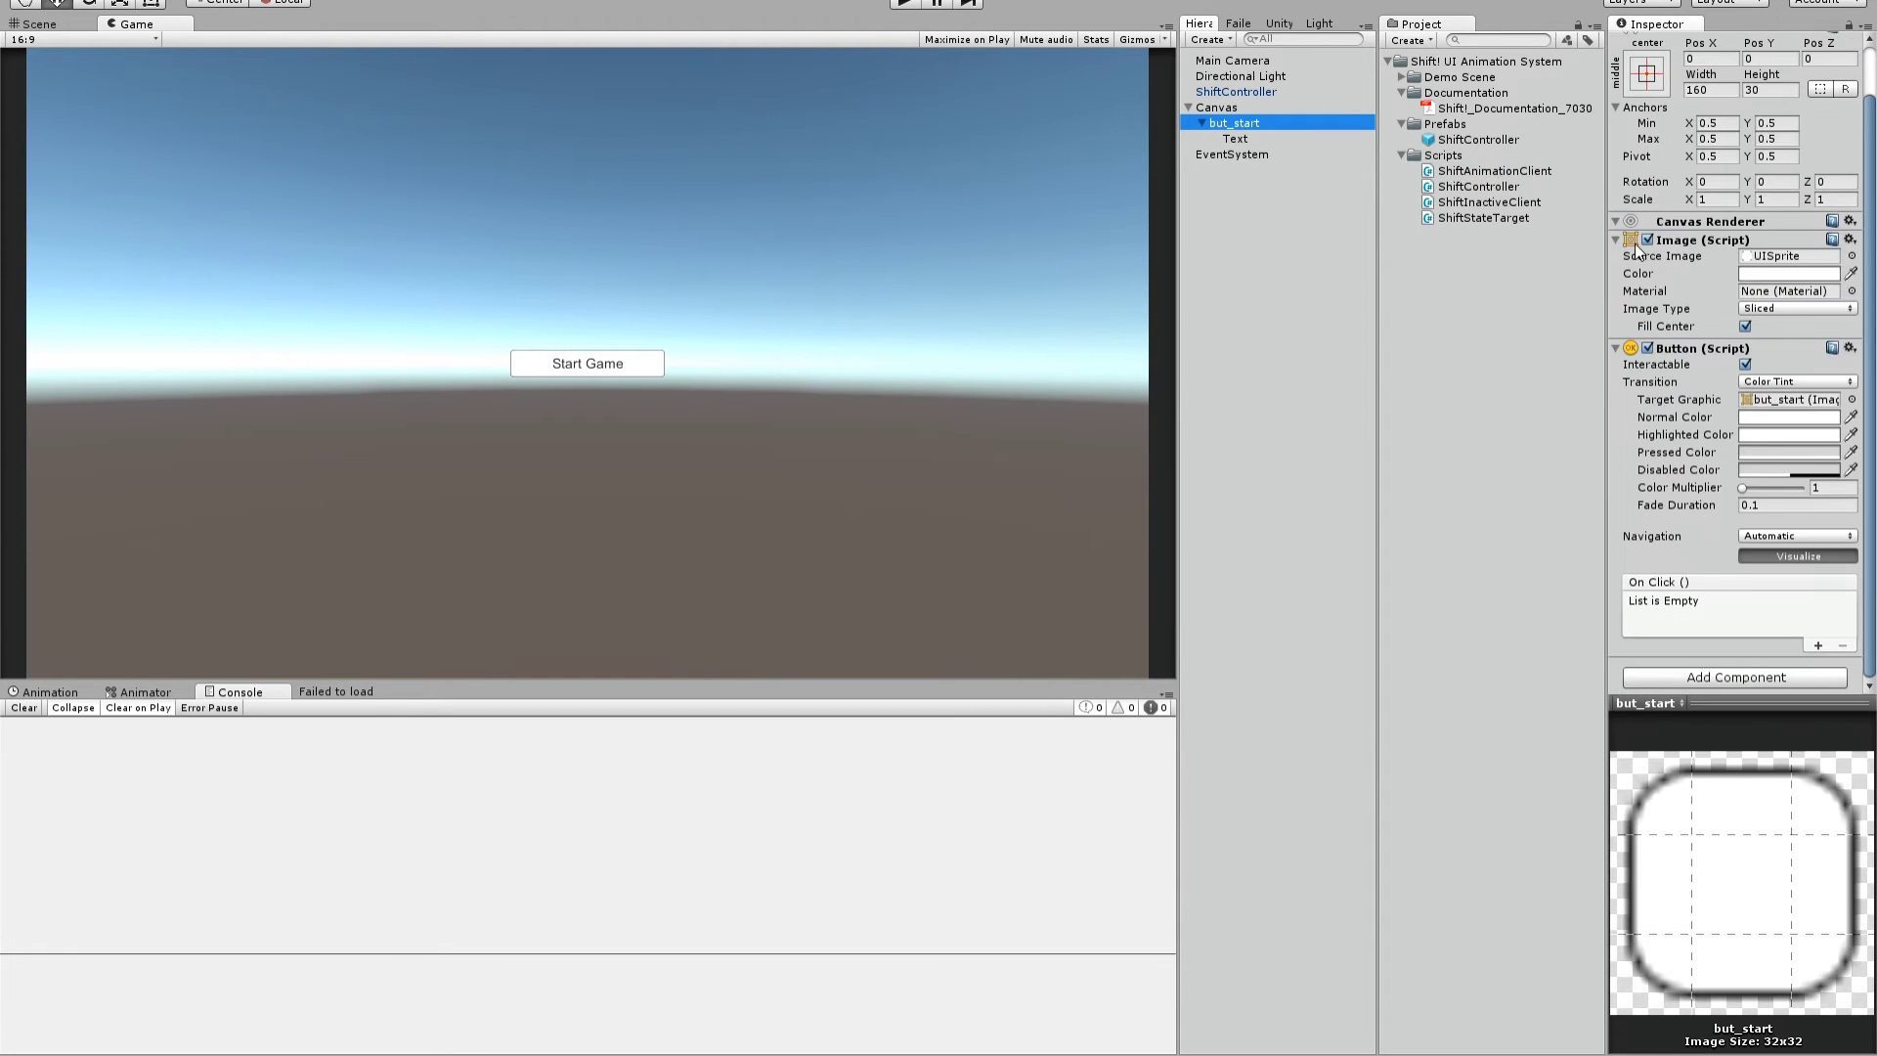
pyautogui.moveTo(1489, 179); pyautogui.dragTo(1618, 683)
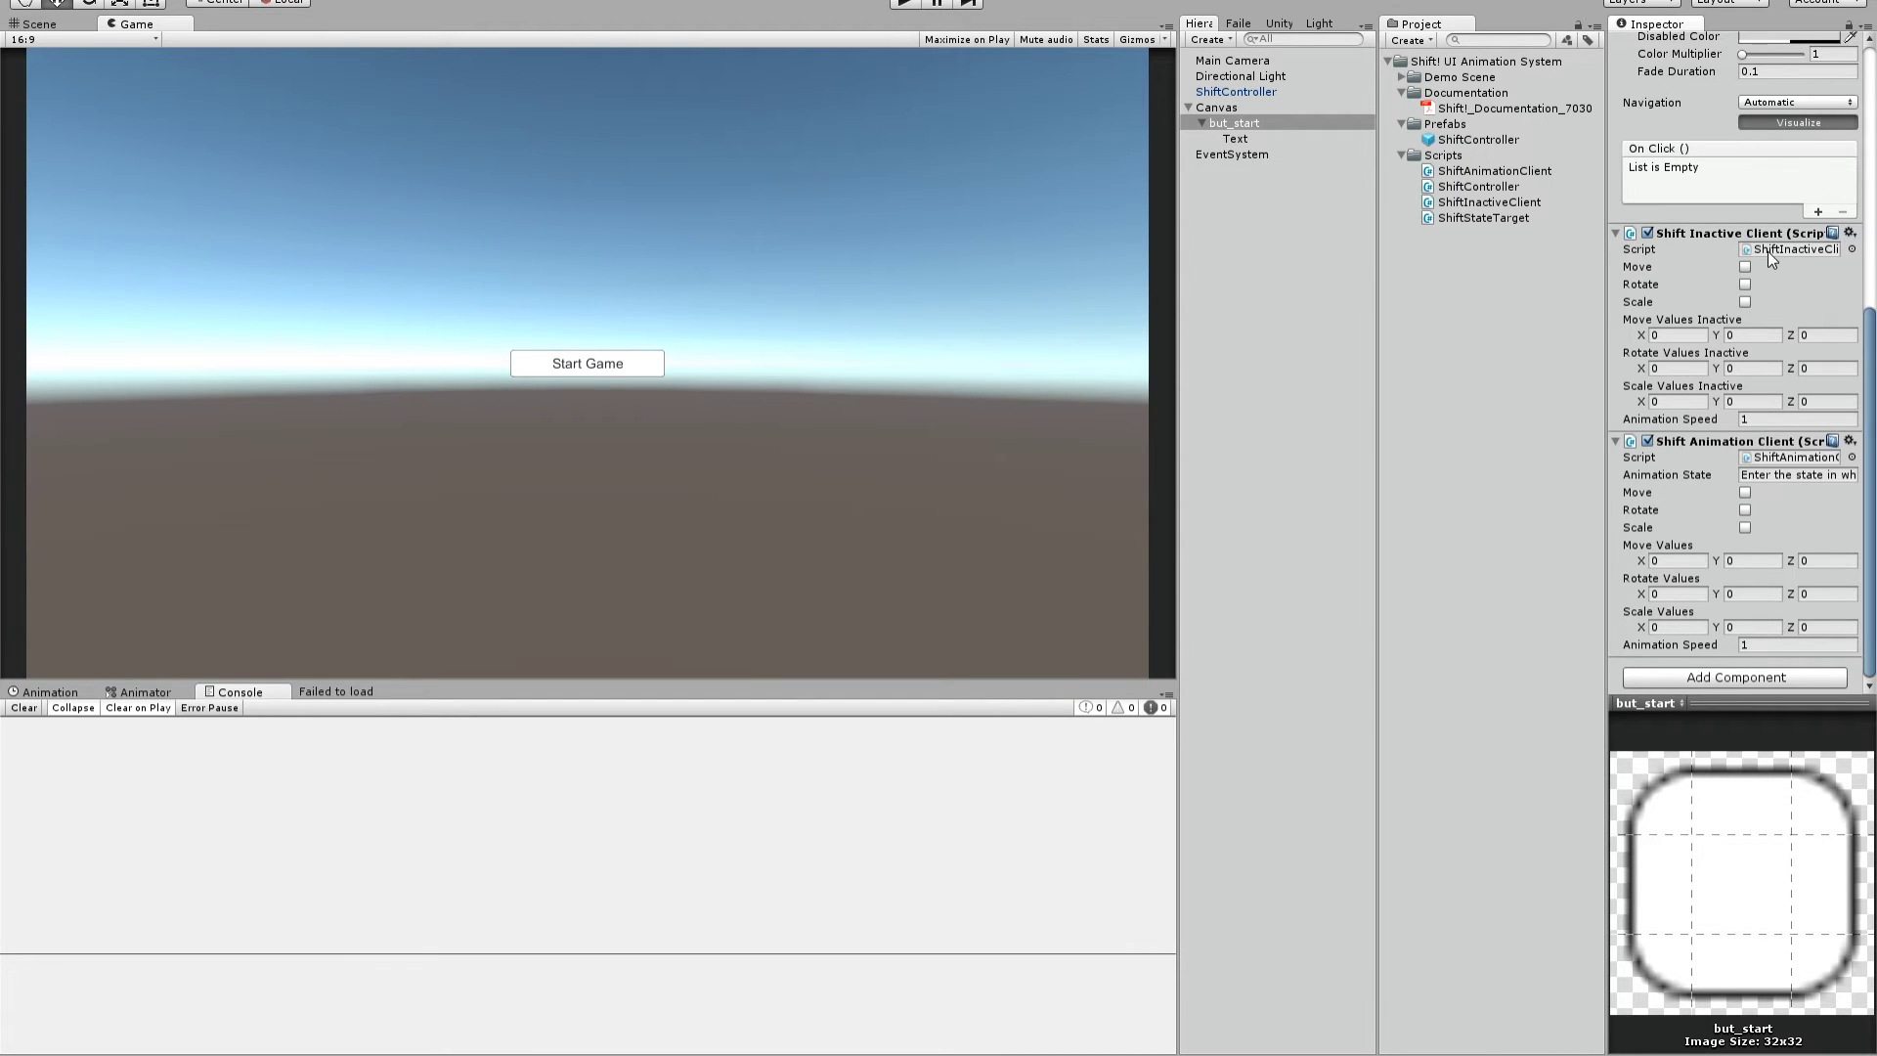
pyautogui.click(1696, 335)
pyautogui.click(1772, 477)
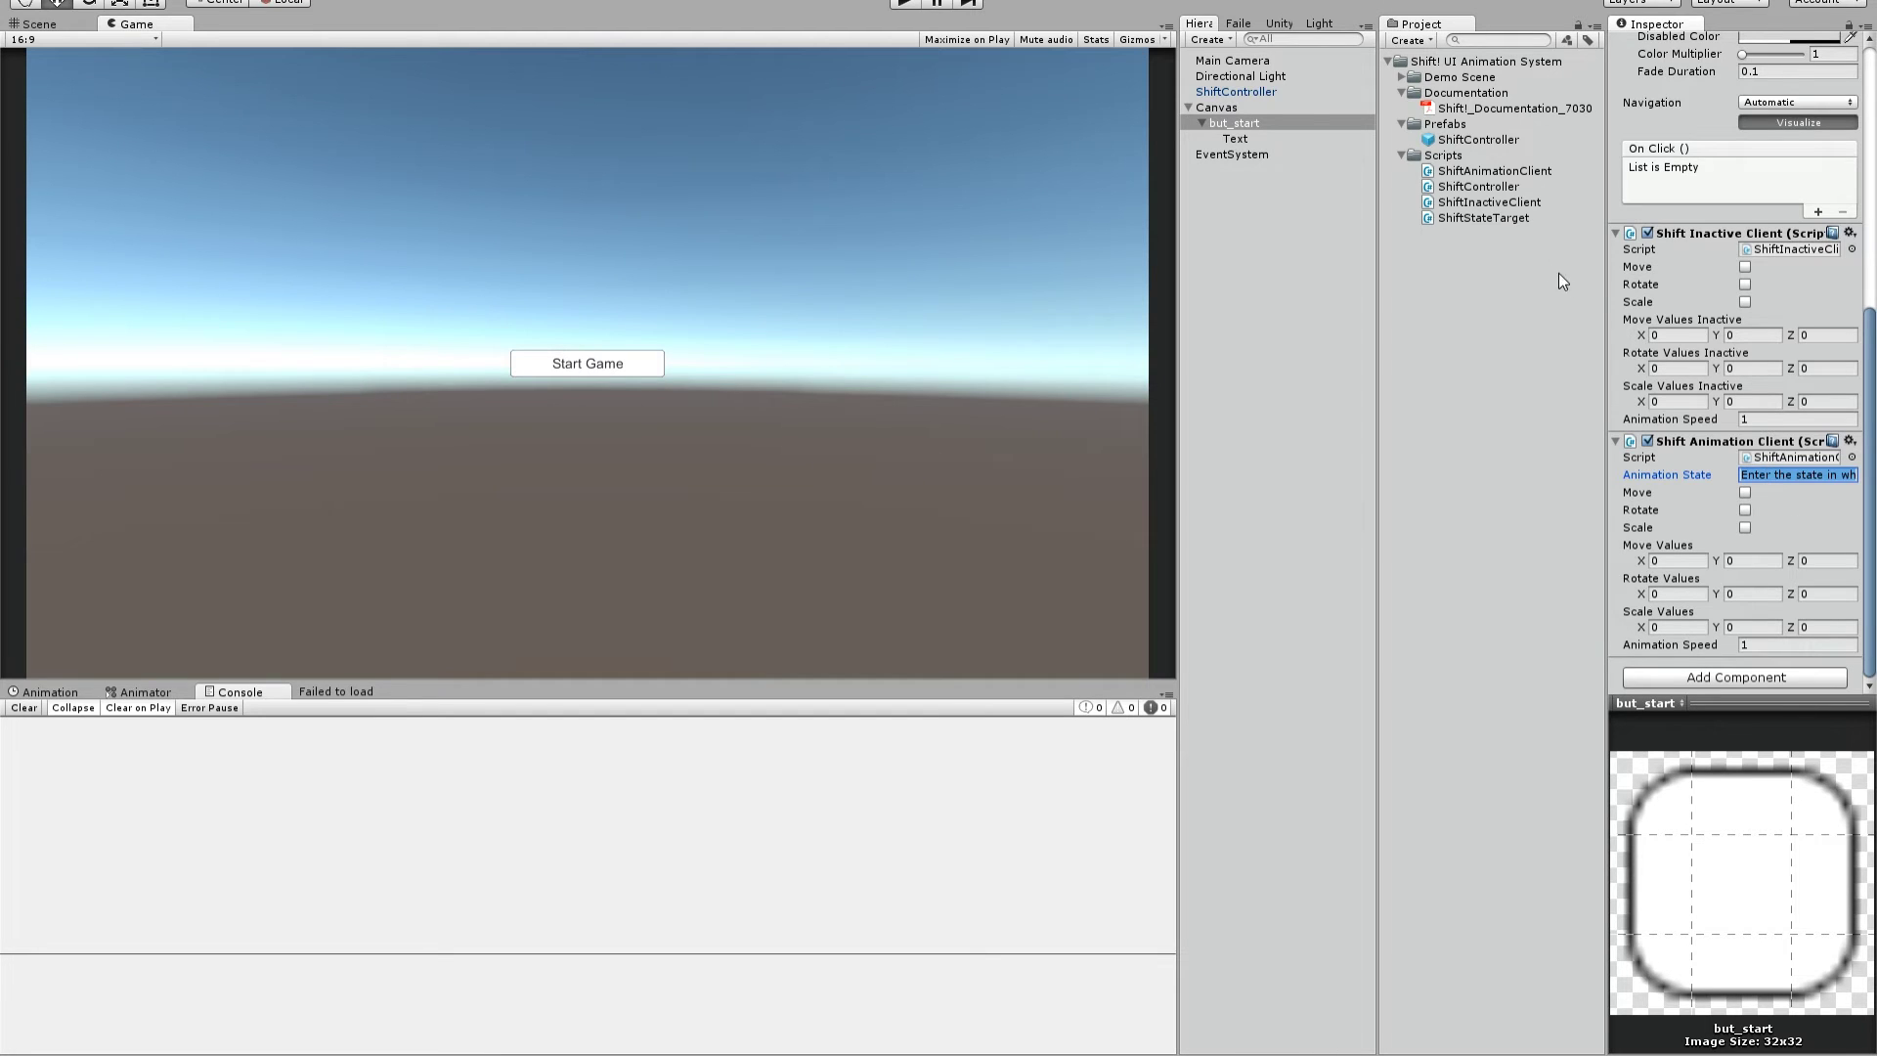
# Remove the duplicate Shift Animation Client component, keeping a single one.
pyautogui.moveTo(1479, 176); pyautogui.dragTo(1617, 689)
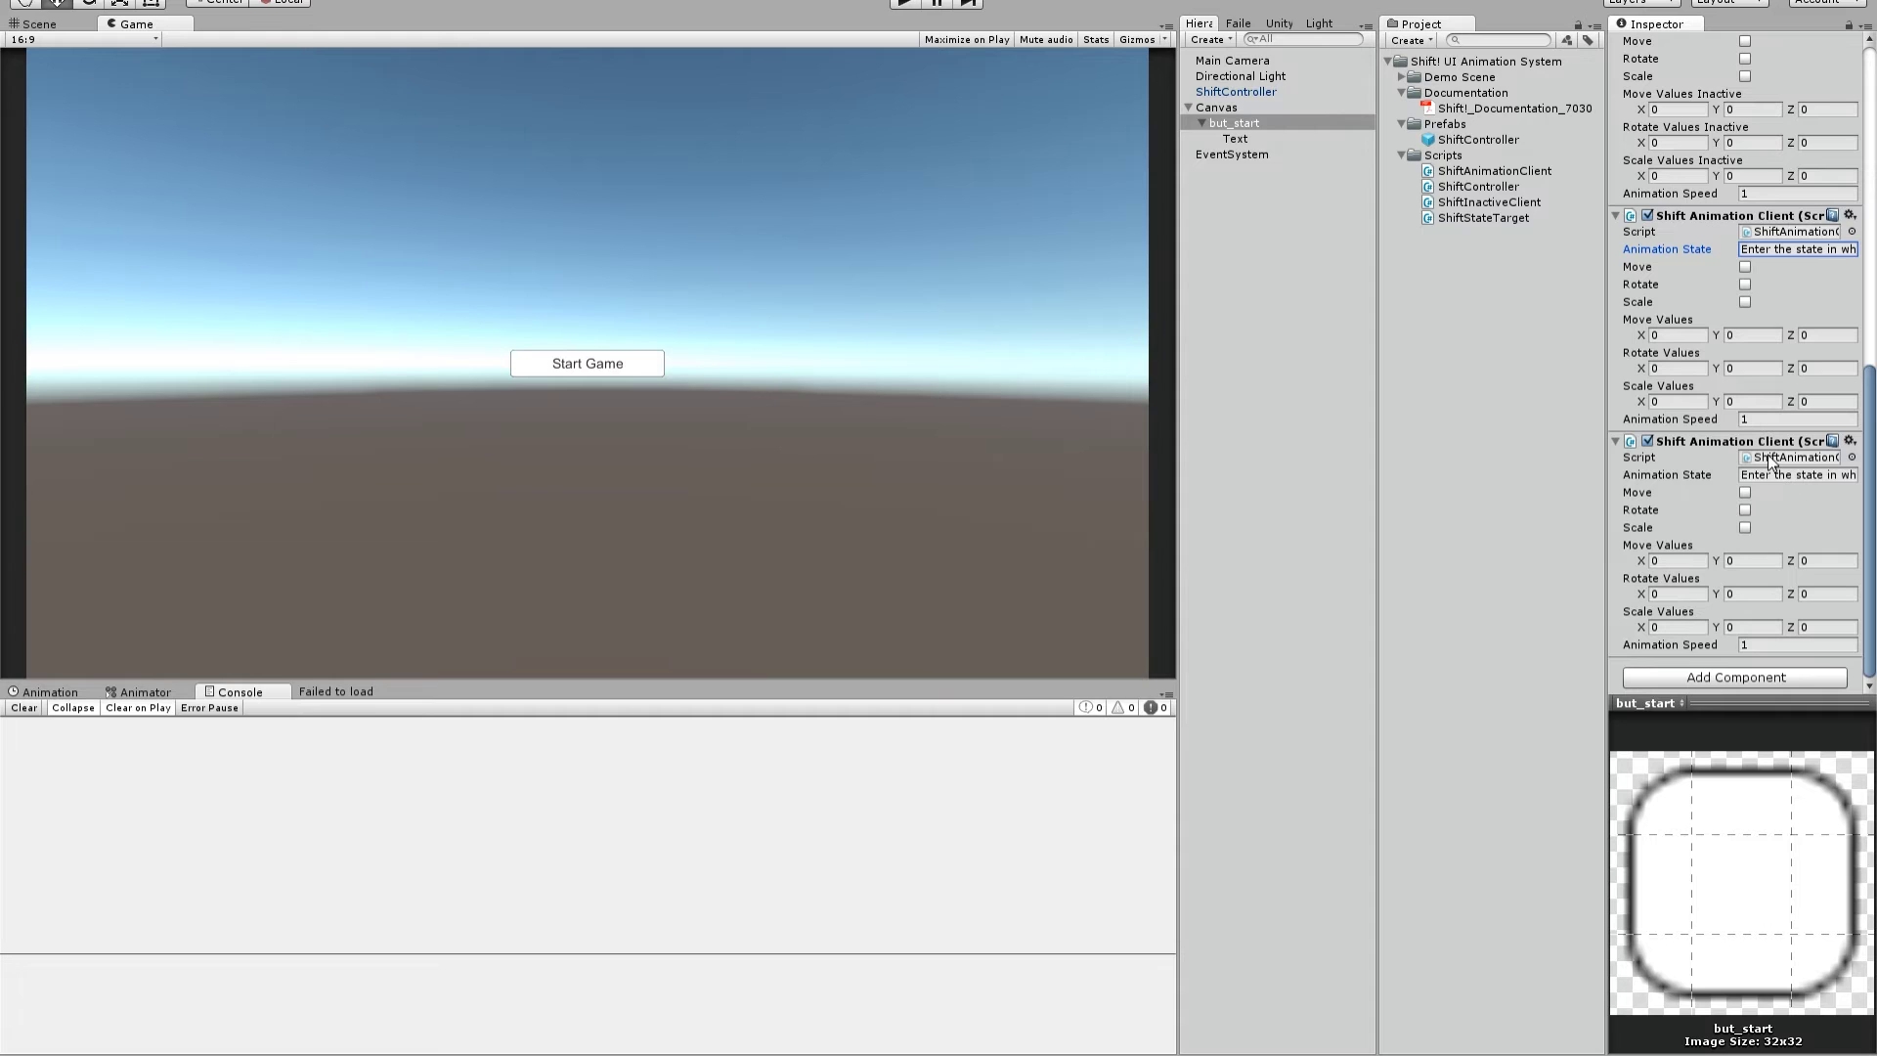
pyautogui.click(1792, 458)
pyautogui.click(1768, 251)
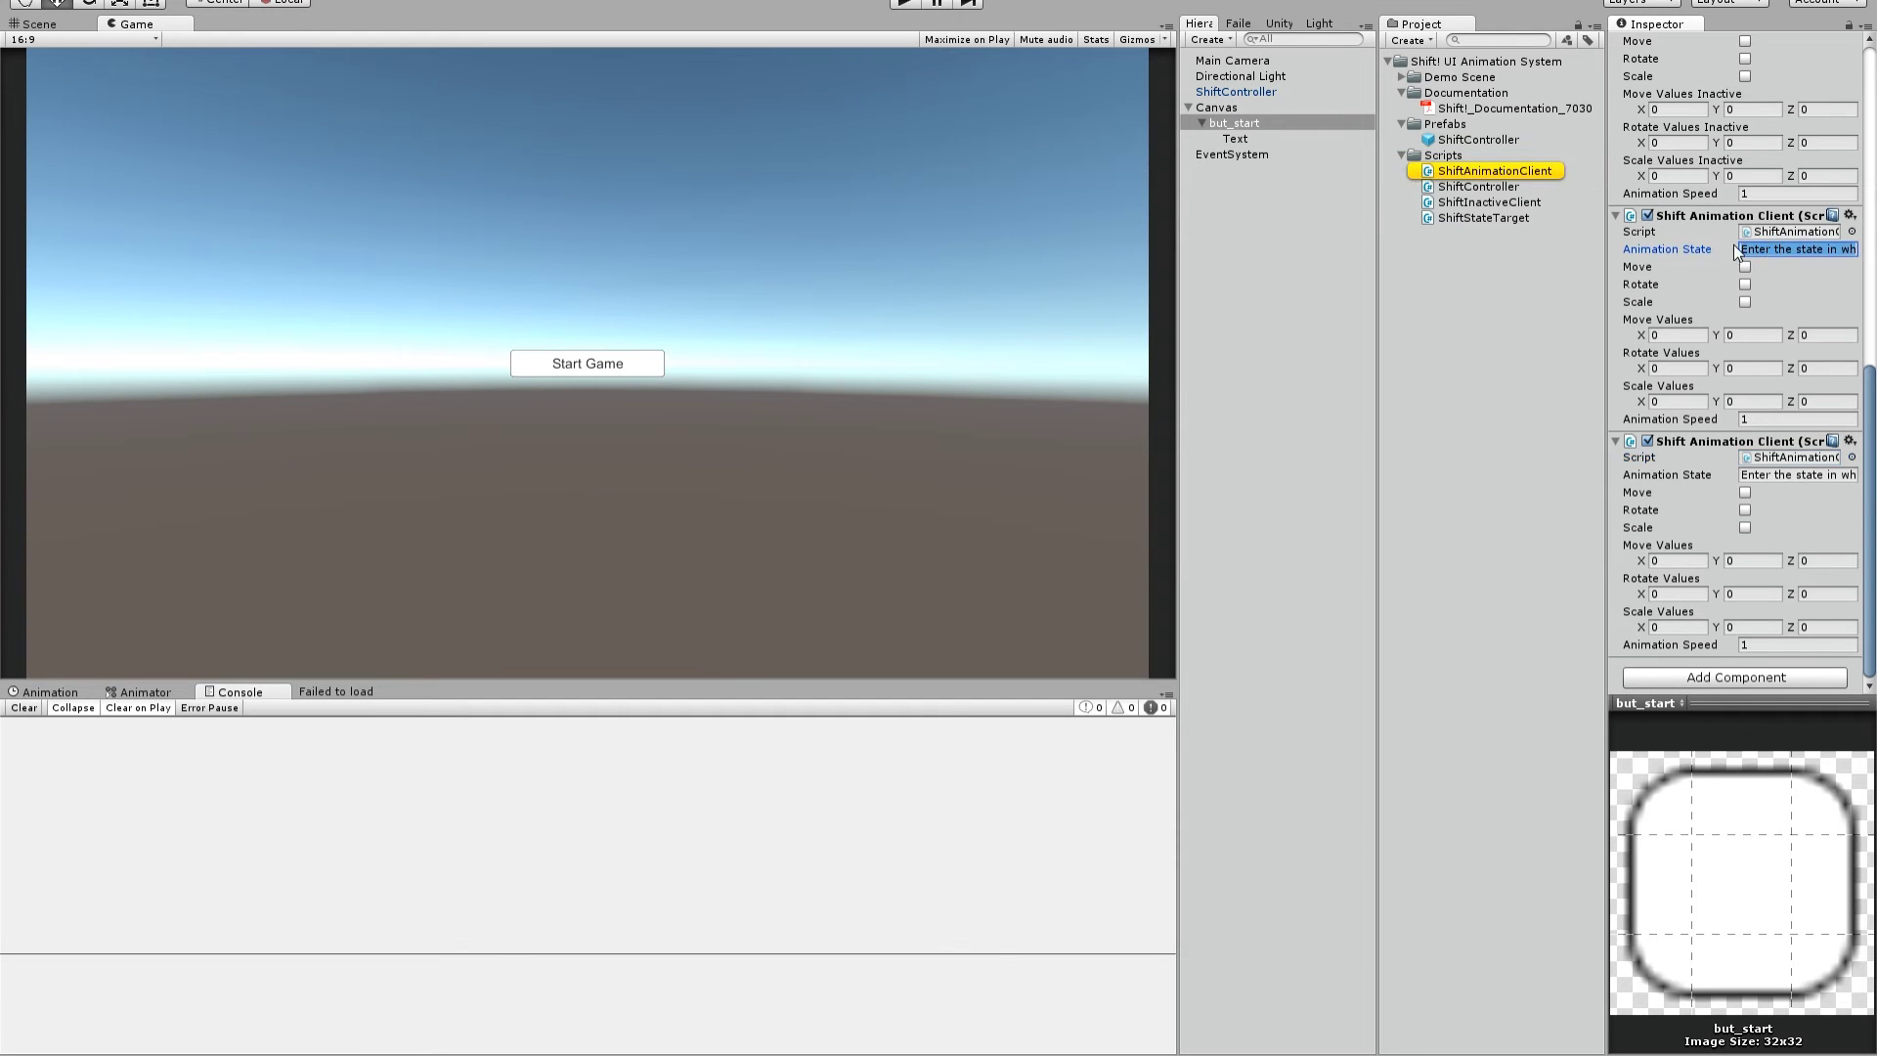
pyautogui.scroll(3, 1821, 232)
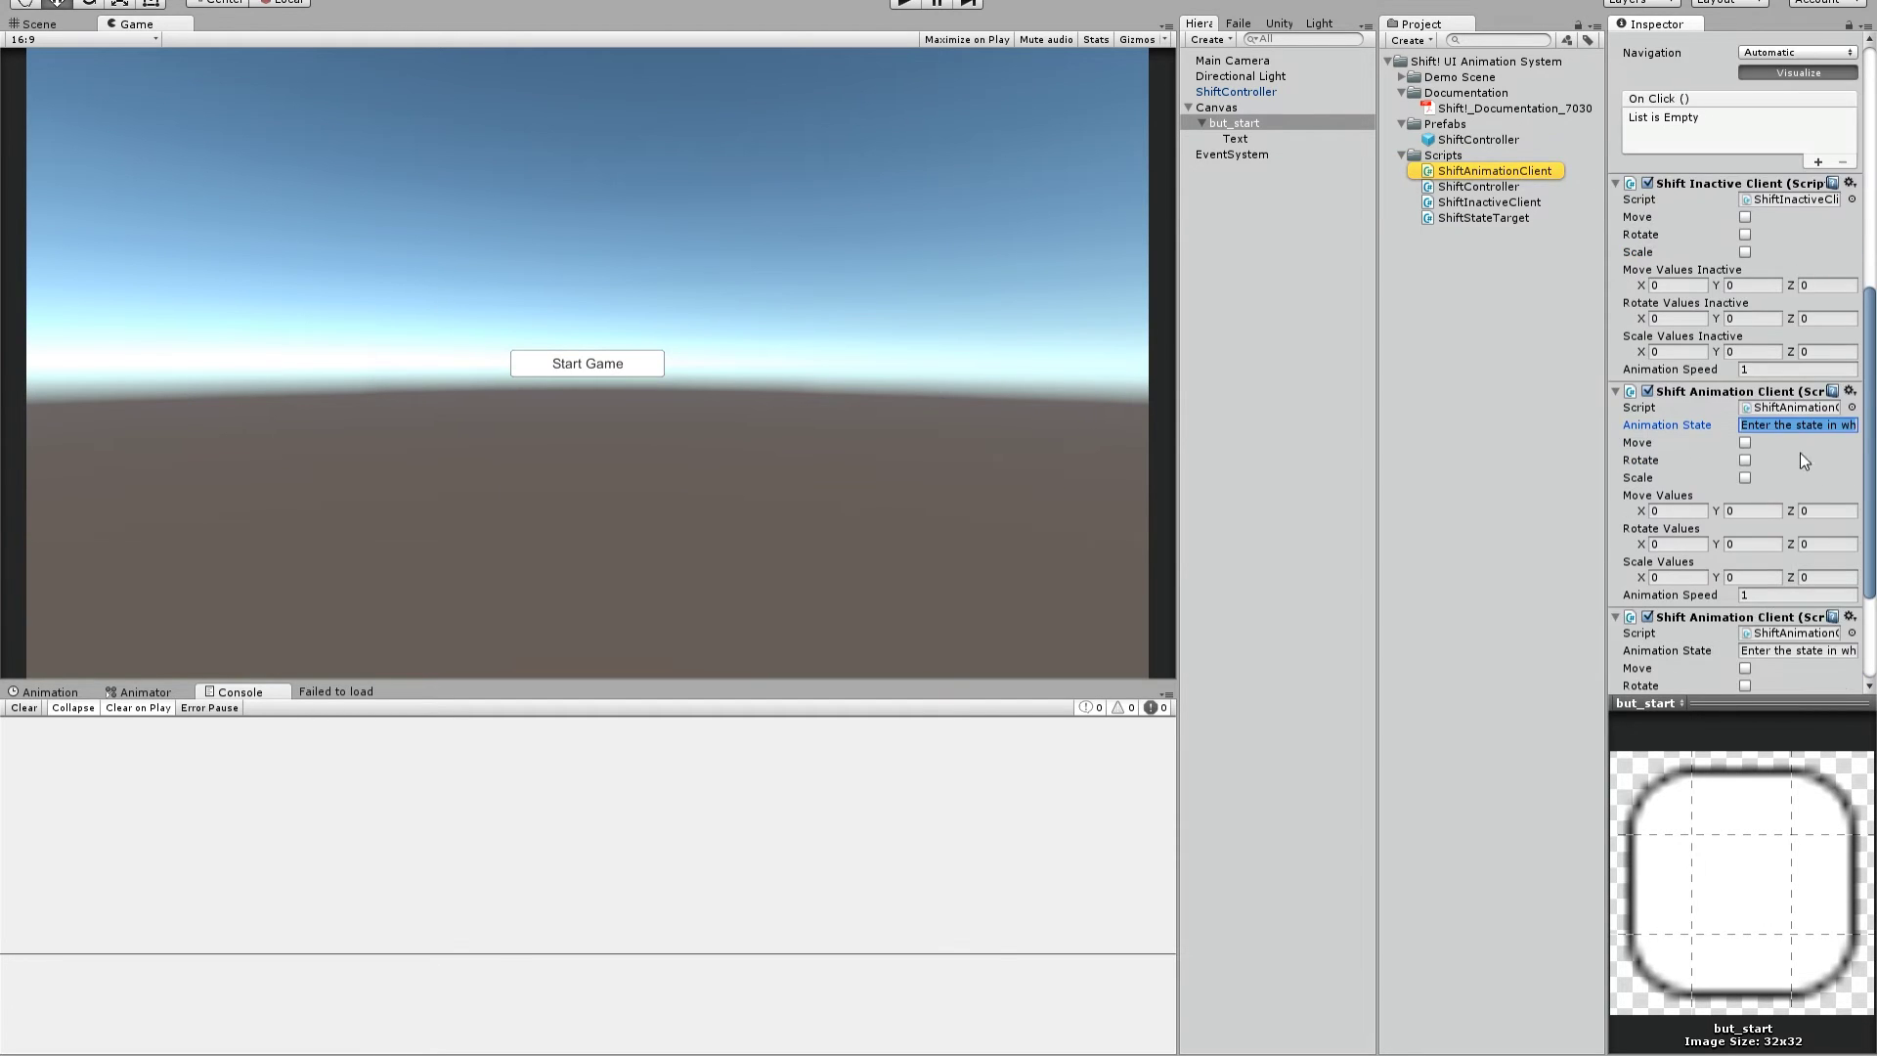
pyautogui.click(1849, 617)
pyautogui.click(1780, 671)
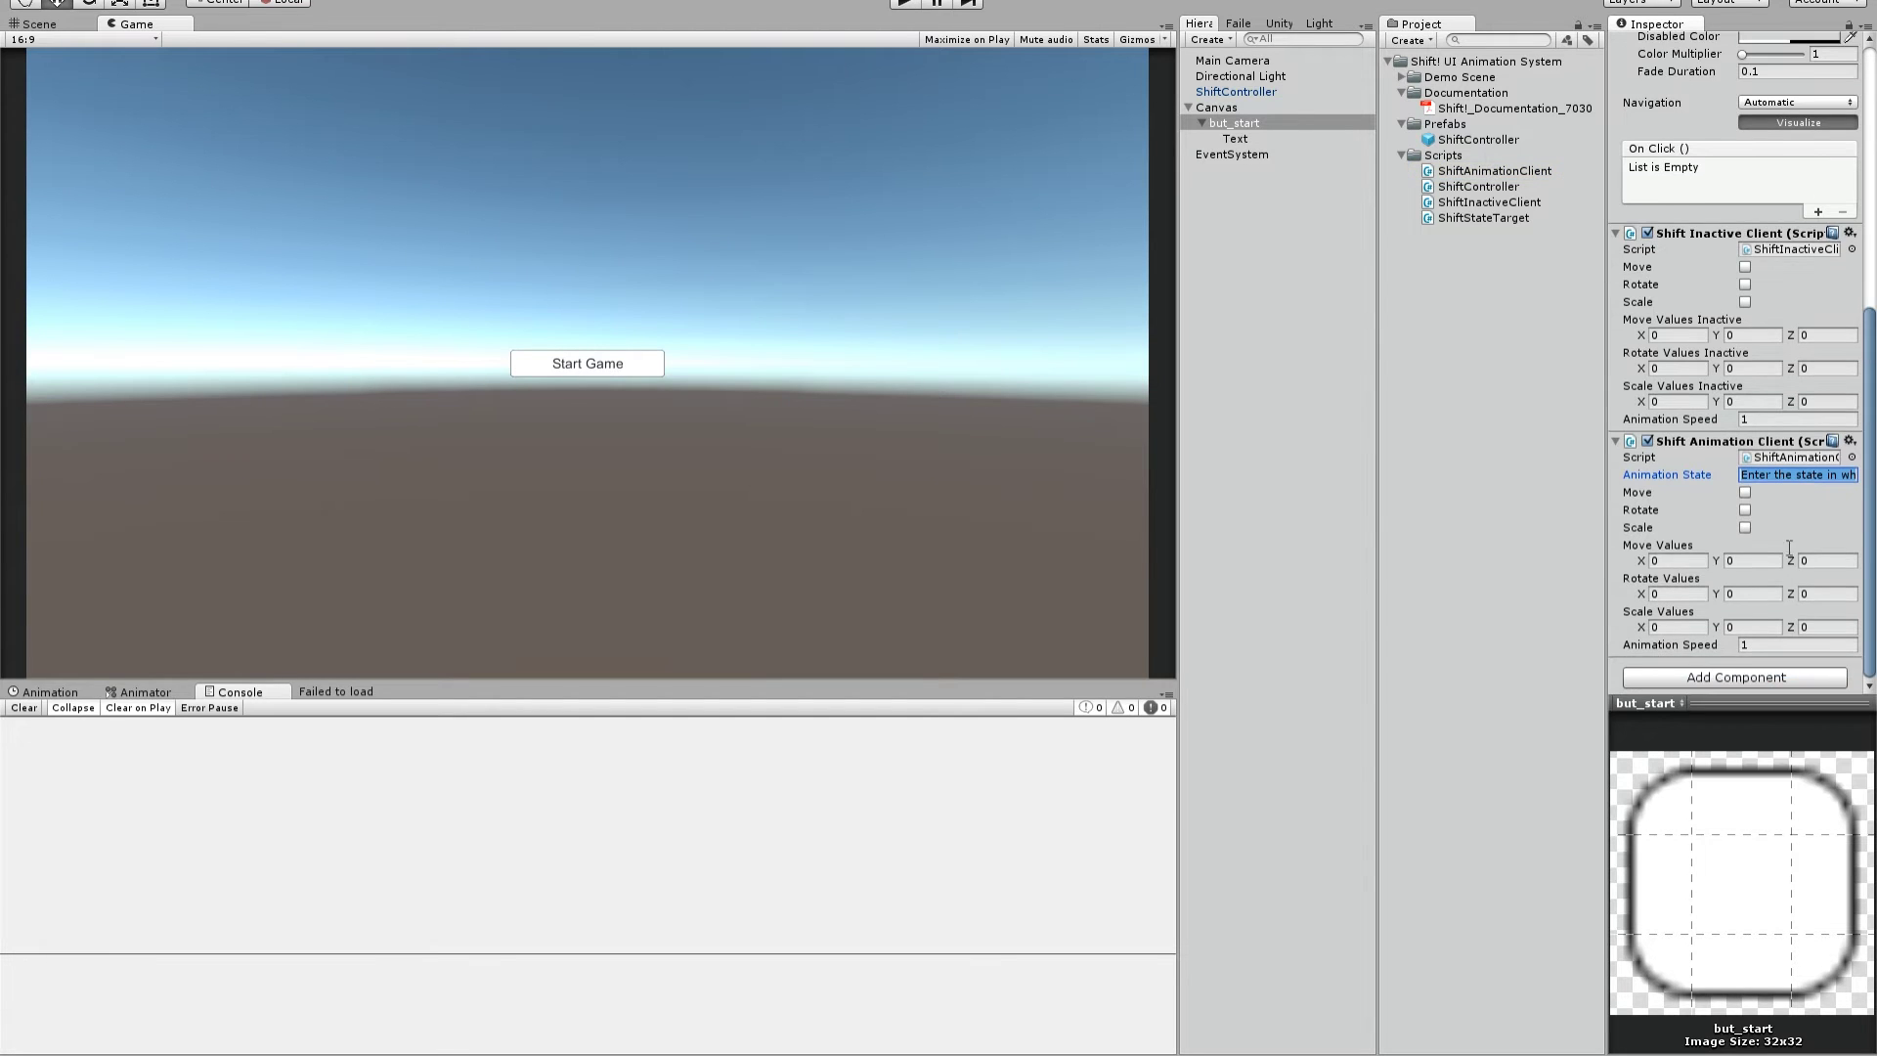
pyautogui.scroll(3, 1774, 459)
pyautogui.scroll(-2, 1773, 460)
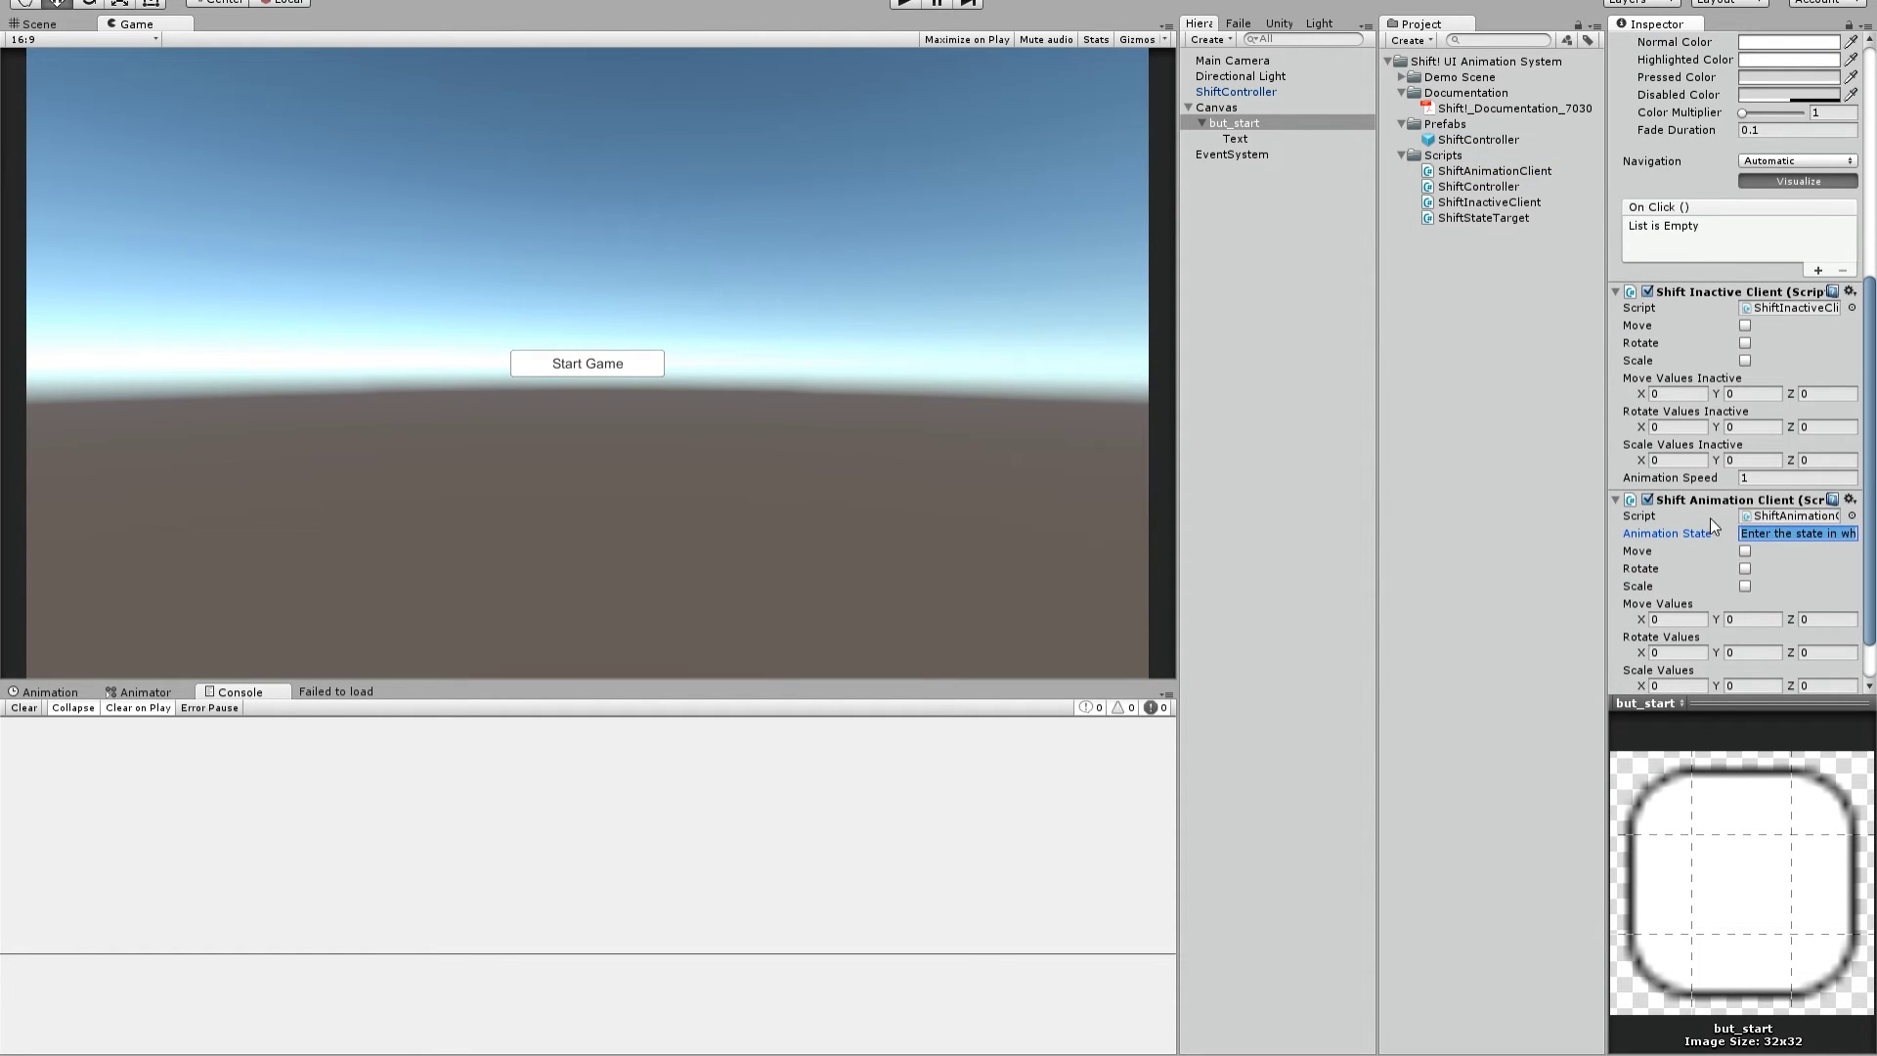
pyautogui.scroll(-1, 1674, 477)
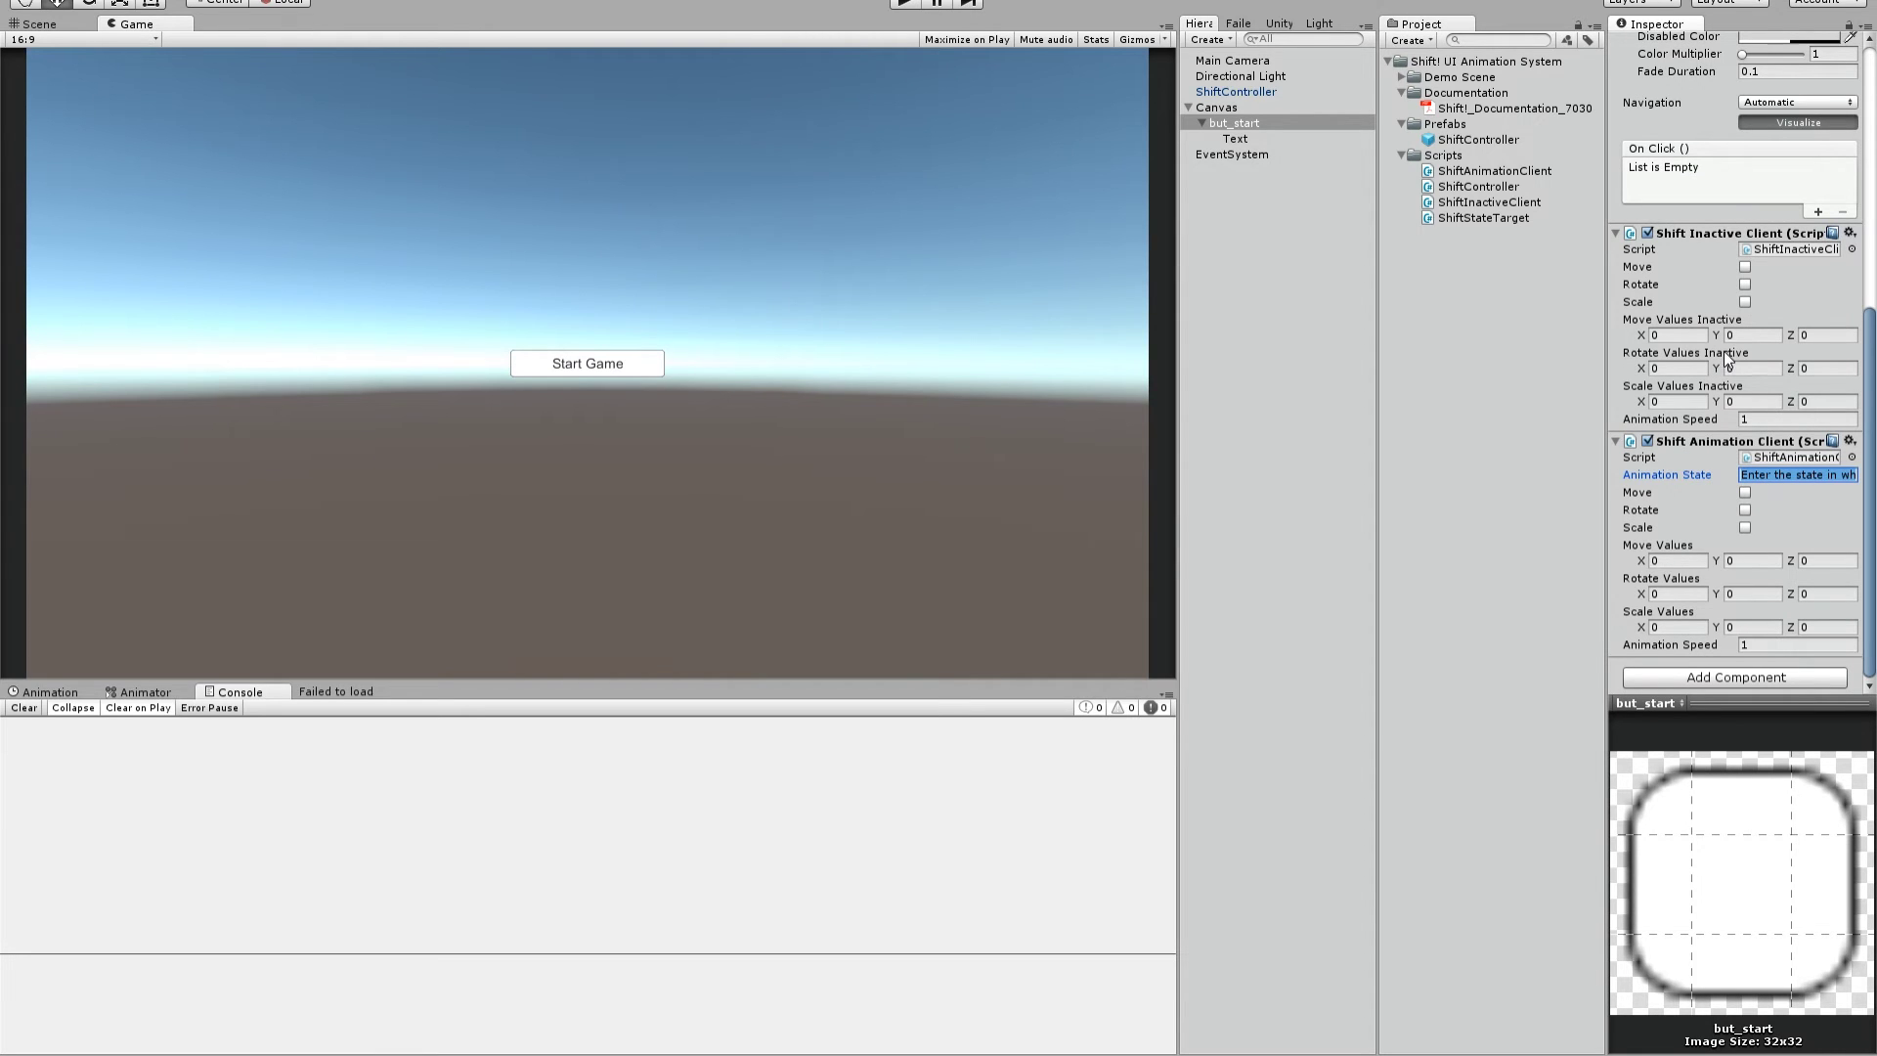
pyautogui.scroll(6, 1708, 419)
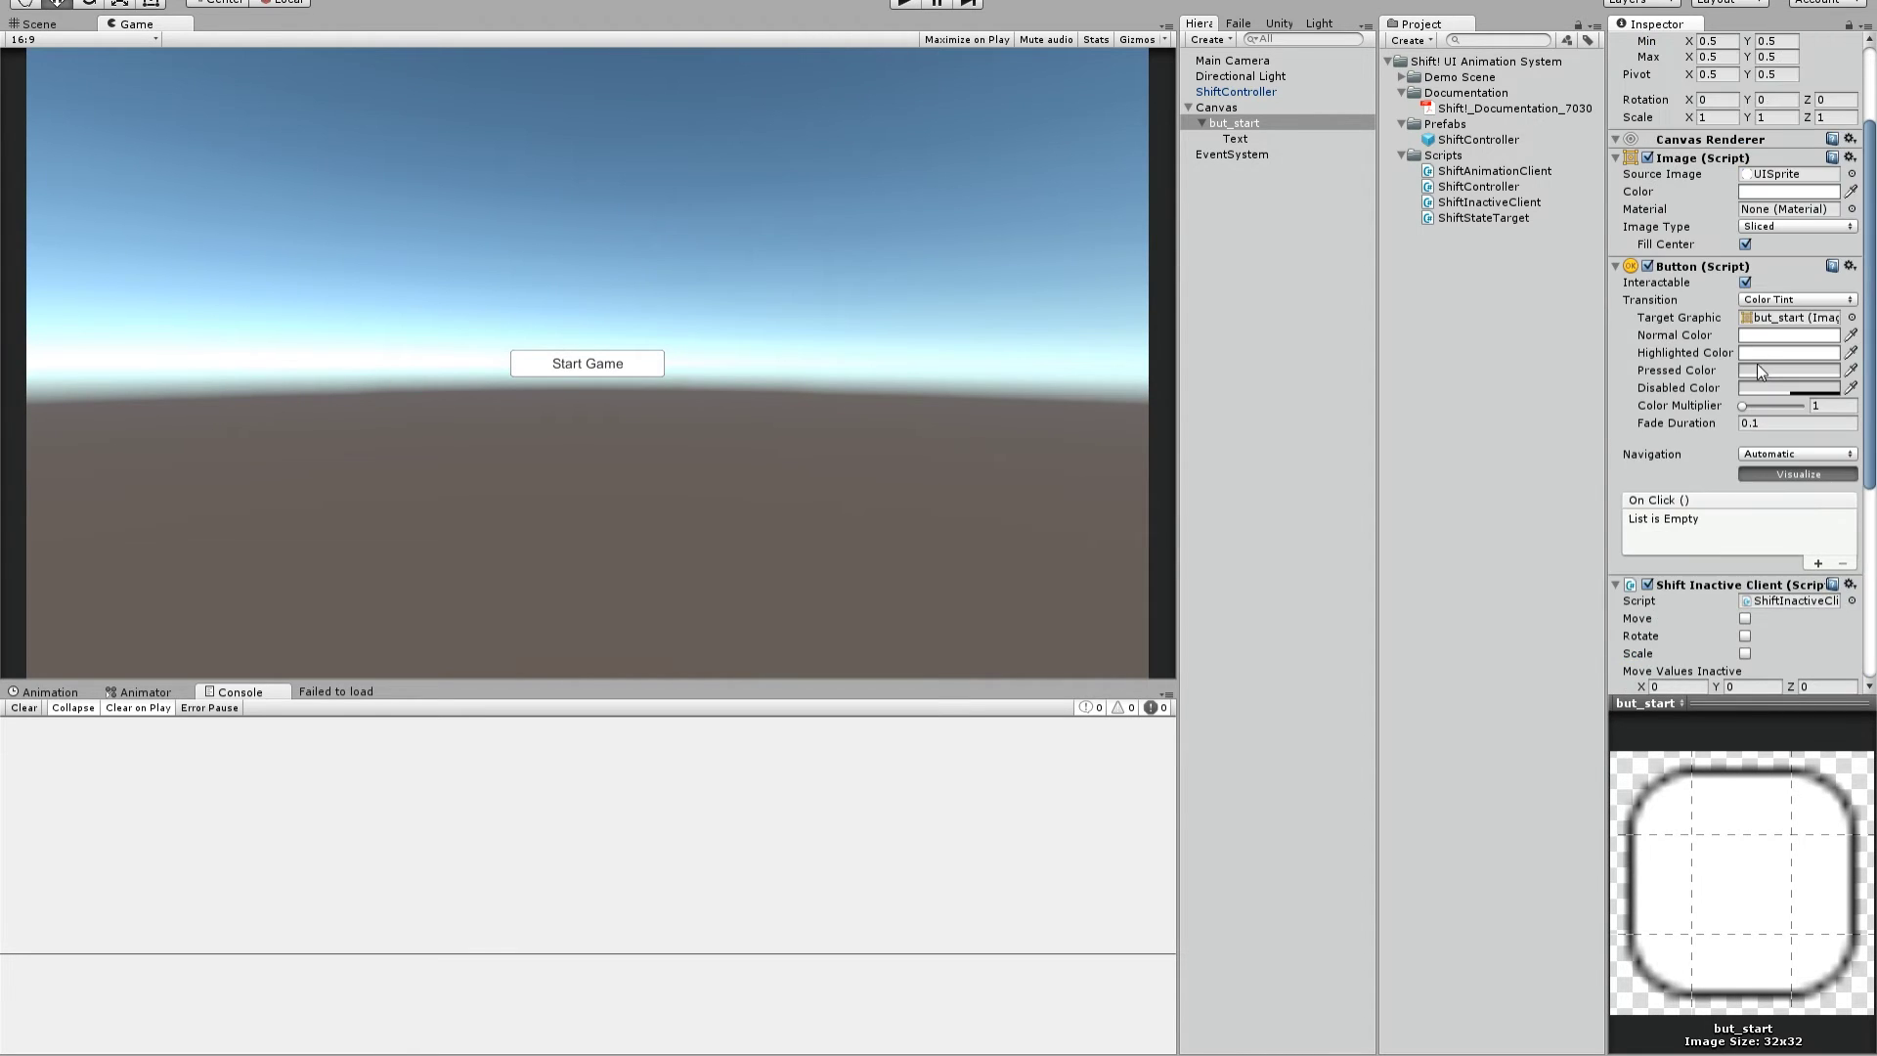
# Drag the Start Game button to the top-left, at Pos X -432.85, Y 259.65.
pyautogui.scroll(3, 1752, 432)
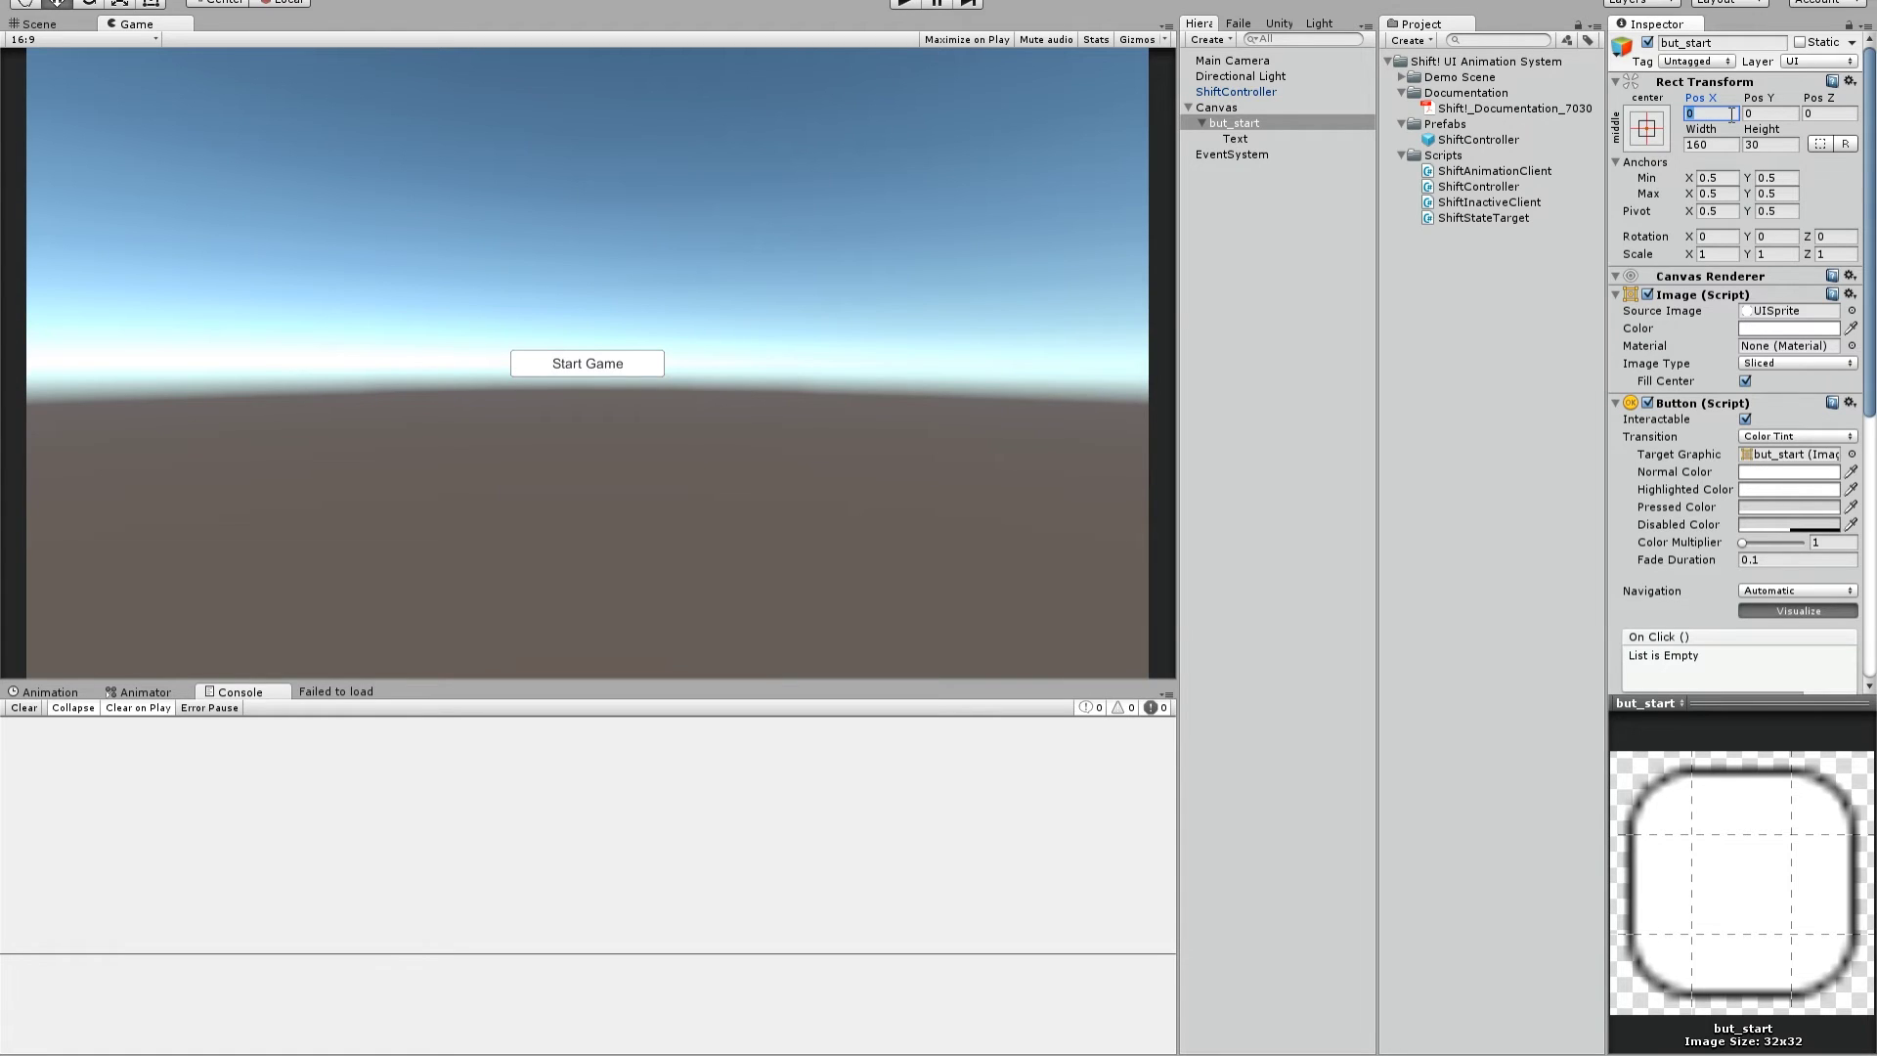
pyautogui.click(1714, 117)
pyautogui.moveTo(1703, 97); pyautogui.dragTo(899, 872)
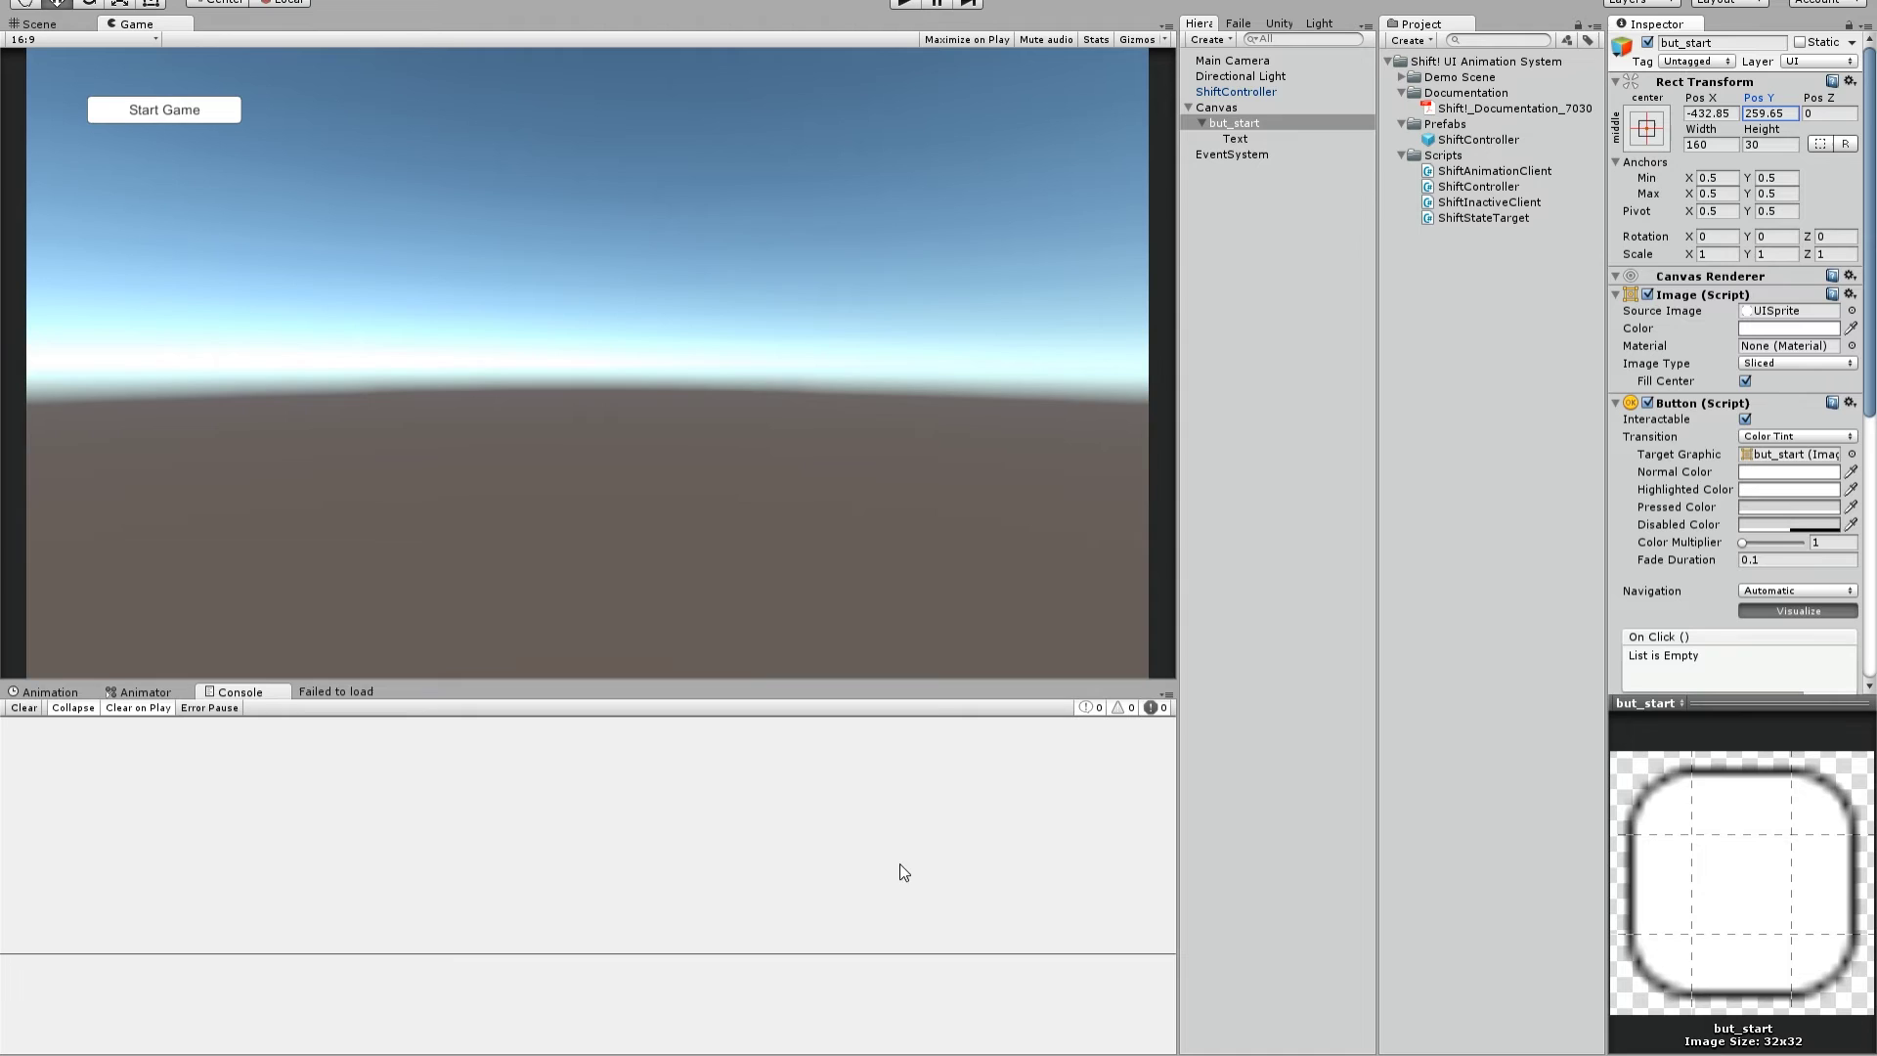
pyautogui.click(1731, 114)
pyautogui.click(1785, 114)
pyautogui.click(1706, 115)
# Copy -432.85 and 259.65 into the animation client's Move Values and enable Move.
pyautogui.scroll(-8, 1693, 549)
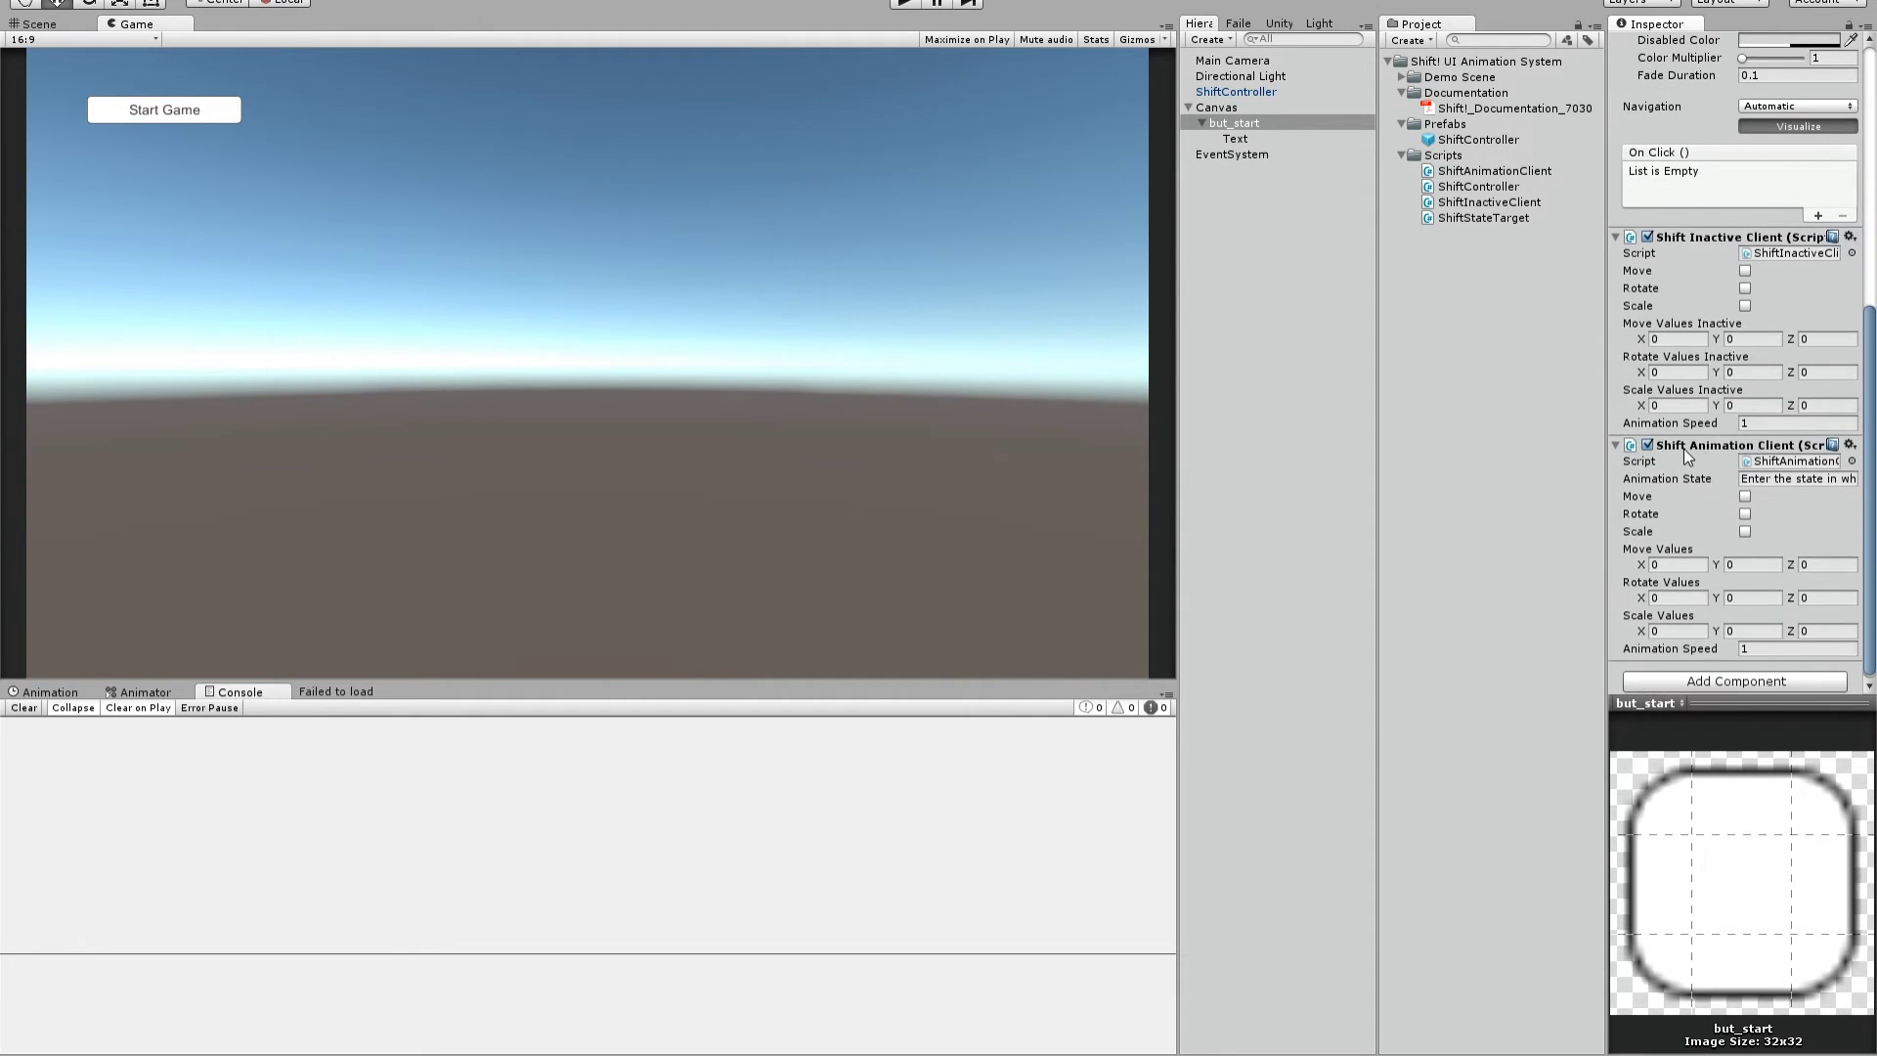
pyautogui.click(1678, 565)
pyautogui.scroll(8, 1752, 543)
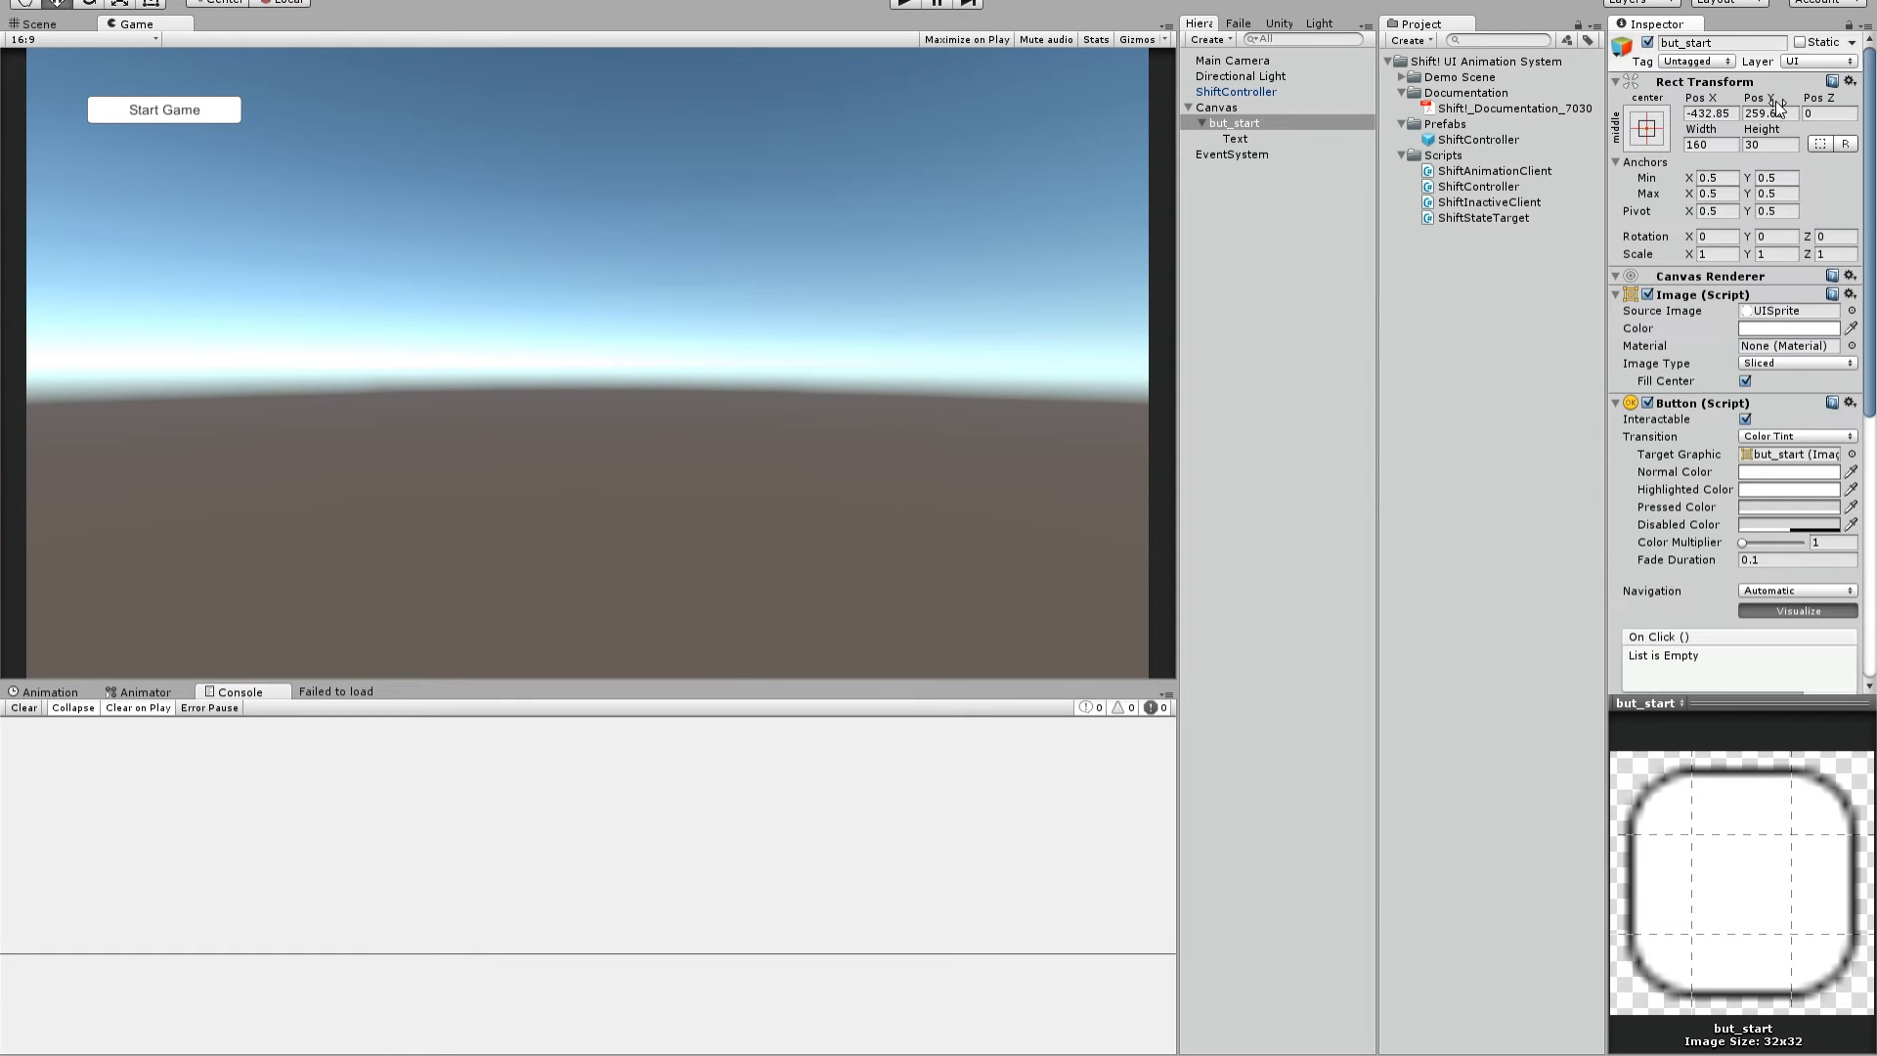
pyautogui.click(1789, 112)
pyautogui.hotkey('ctrl', 'c')
pyautogui.scroll(-8, 1807, 236)
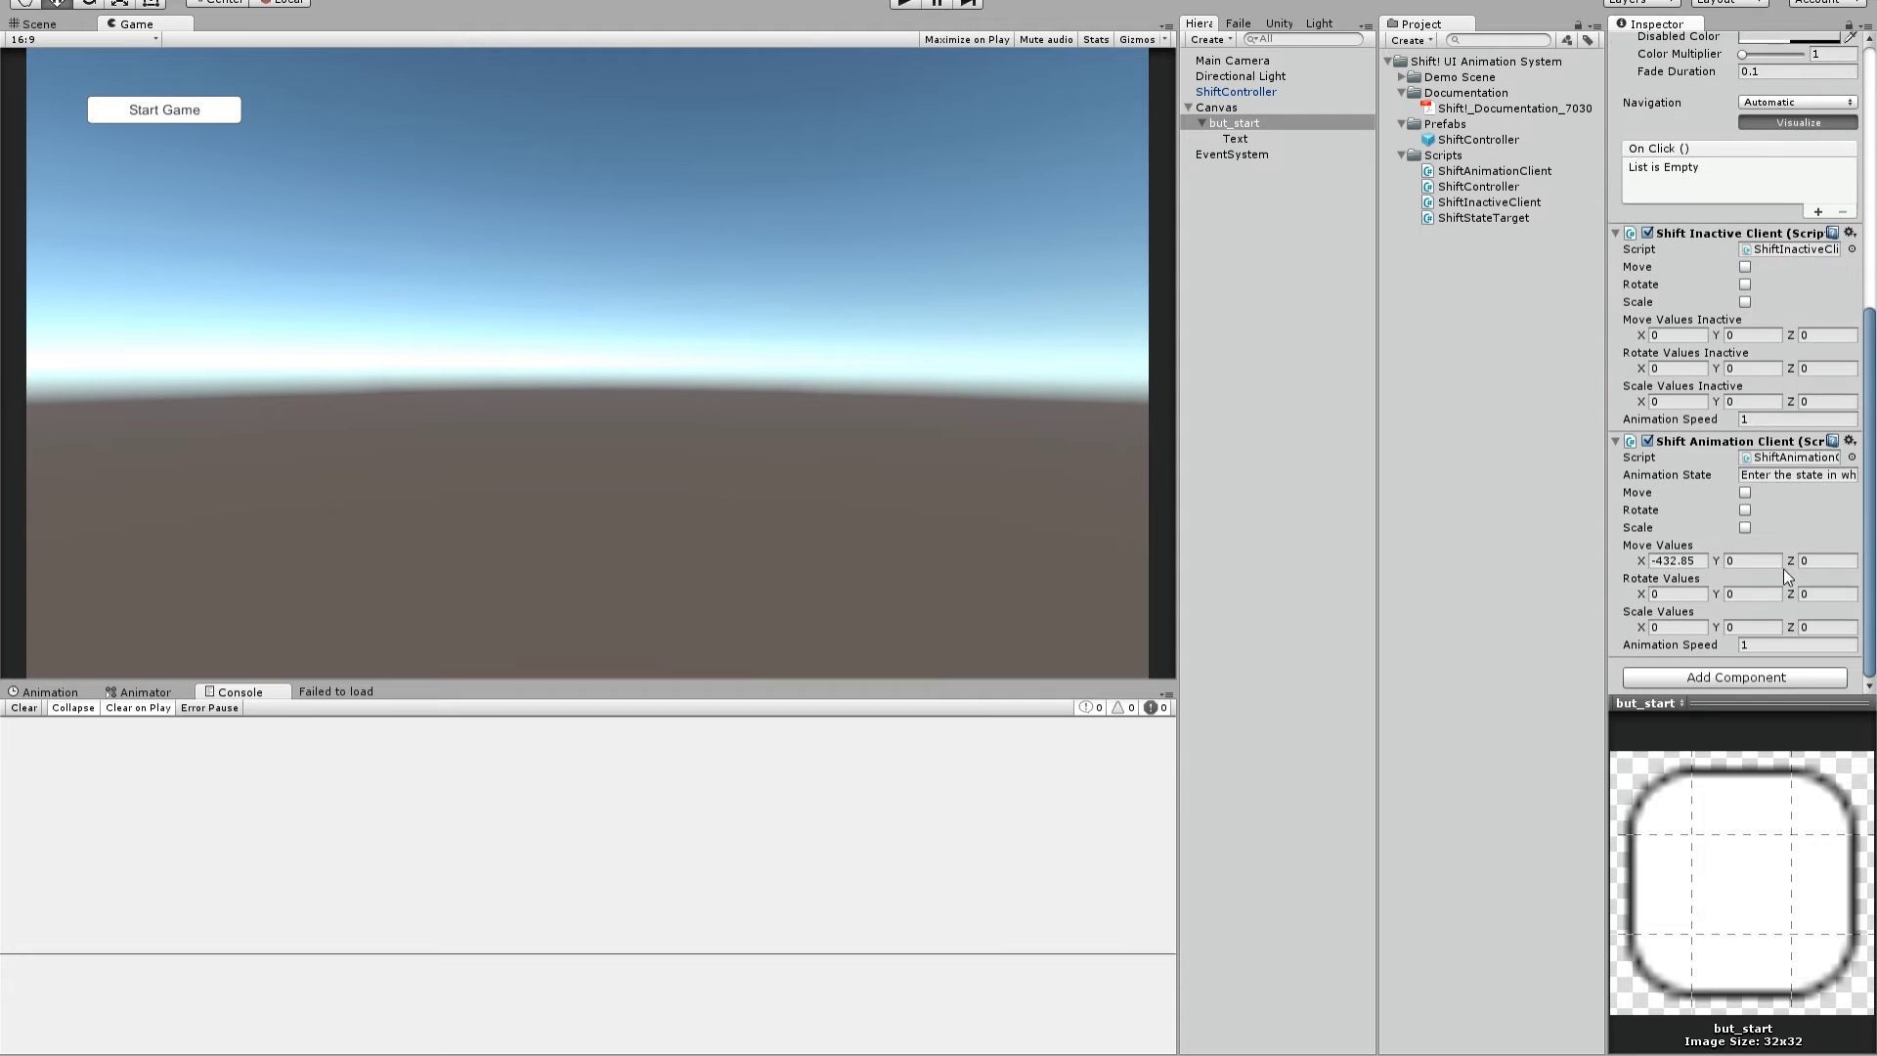
pyautogui.click(1778, 565)
pyautogui.hotkey('ctrl', 'v')
pyautogui.click(1744, 493)
# Slide the Start Game button off-screen left to Pos X -679.64.
pyautogui.scroll(8, 1805, 421)
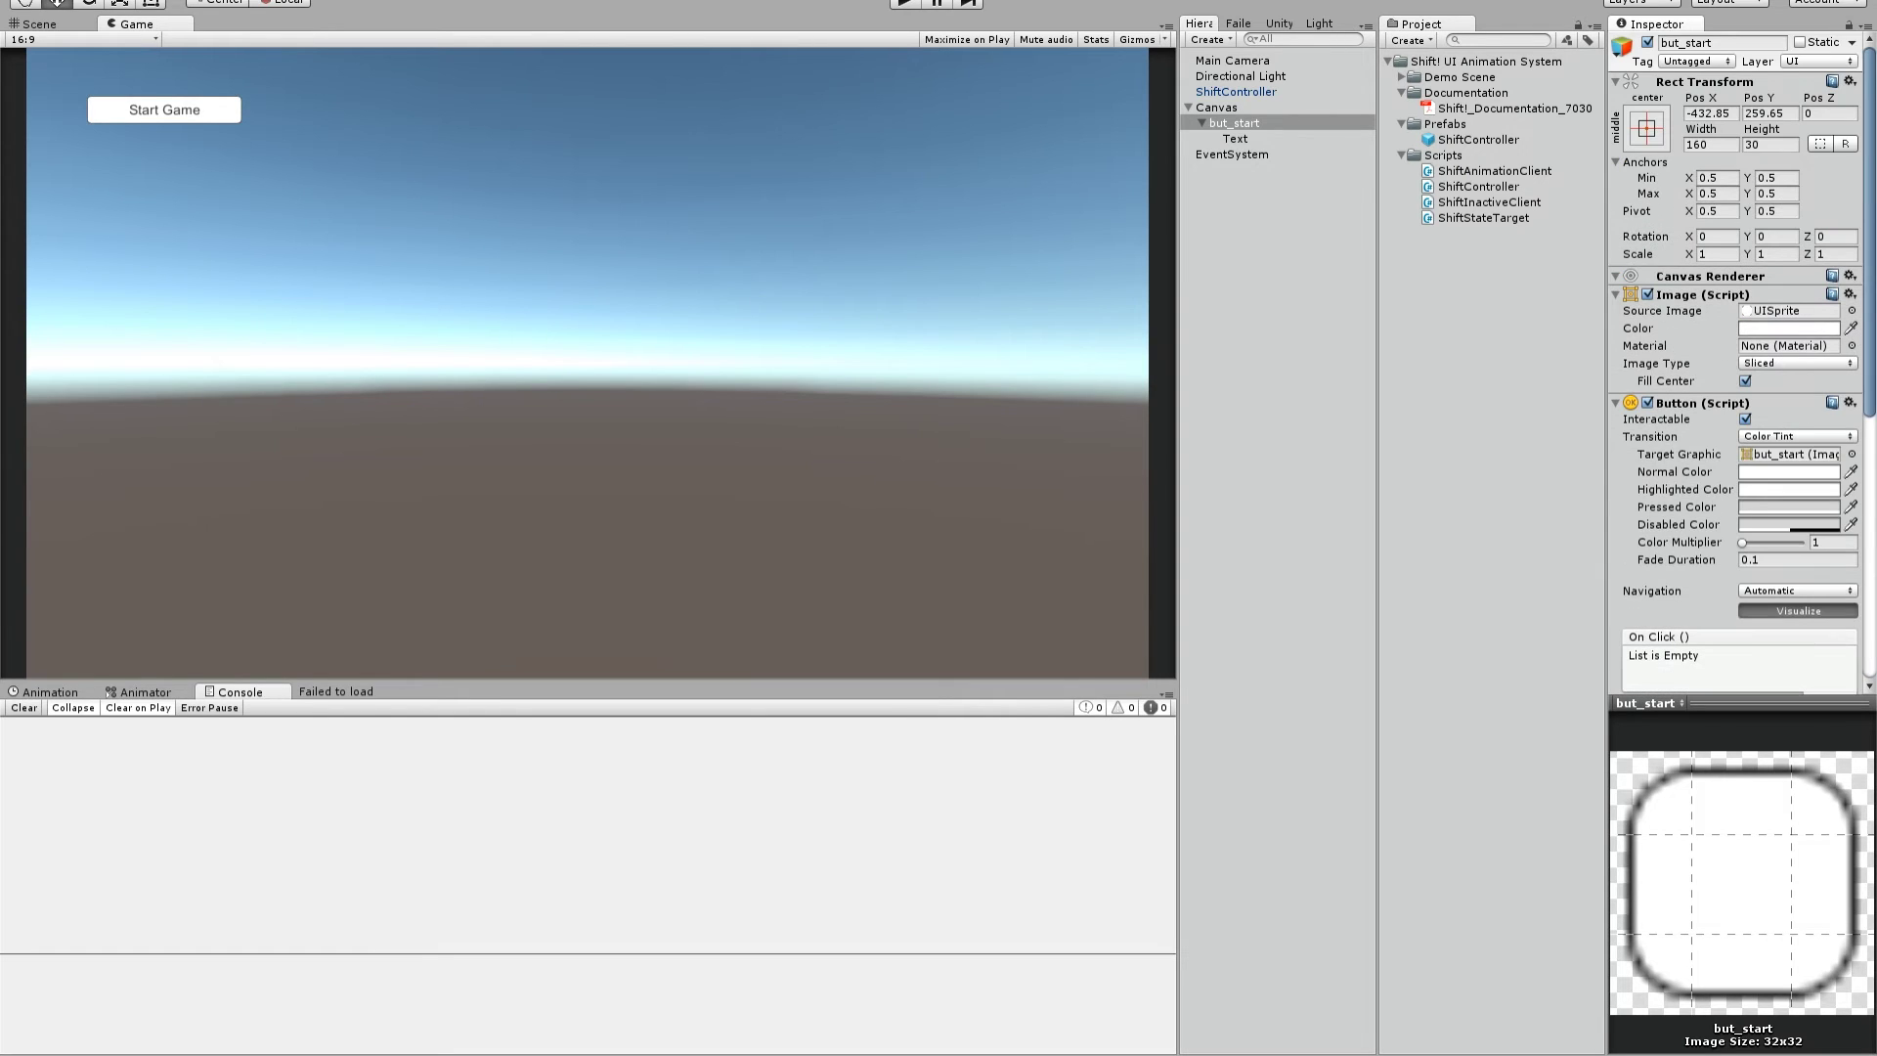
pyautogui.click(1709, 102)
pyautogui.moveTo(1709, 101); pyautogui.dragTo(1156, 101)
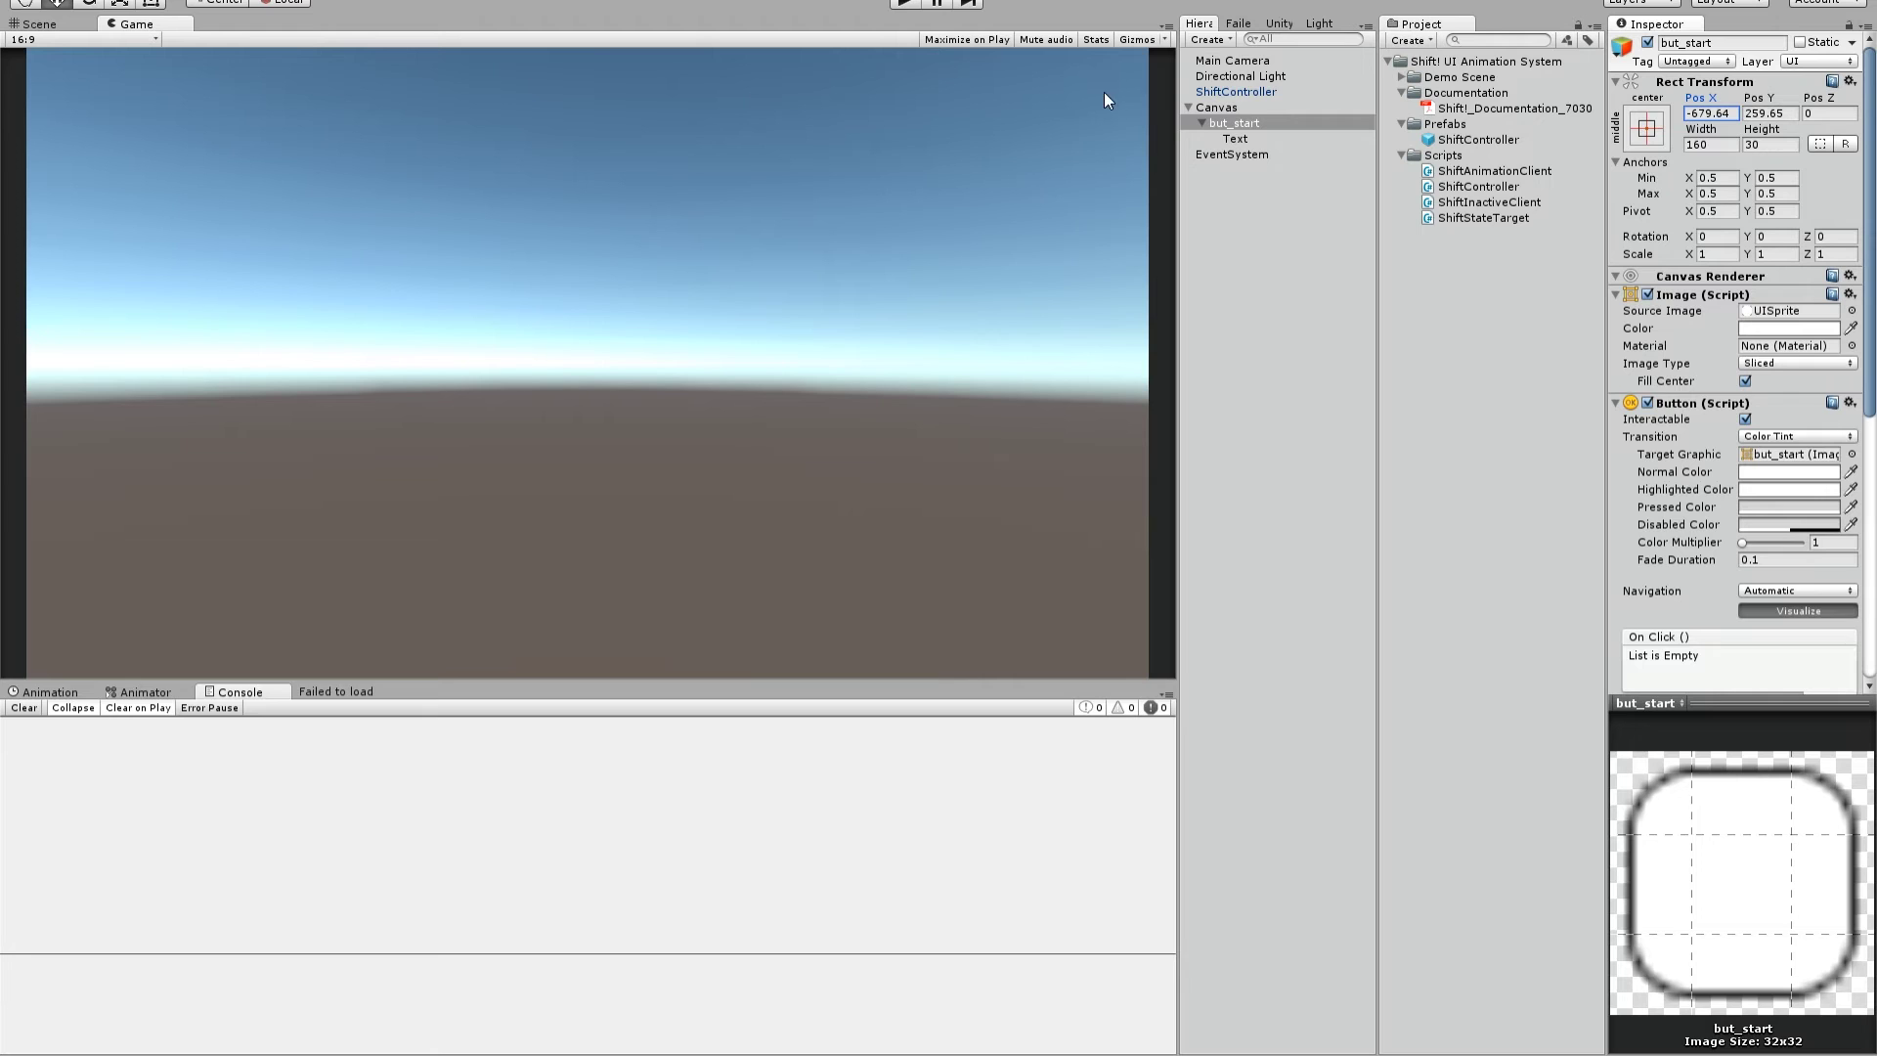
pyautogui.click(1711, 113)
pyautogui.hotkey('ctrl', 'c')
# Paste -679.64 and 259.65 into the Shift Inactive Client's inactive Move Values X and Y.
pyautogui.scroll(-8, 1734, 295)
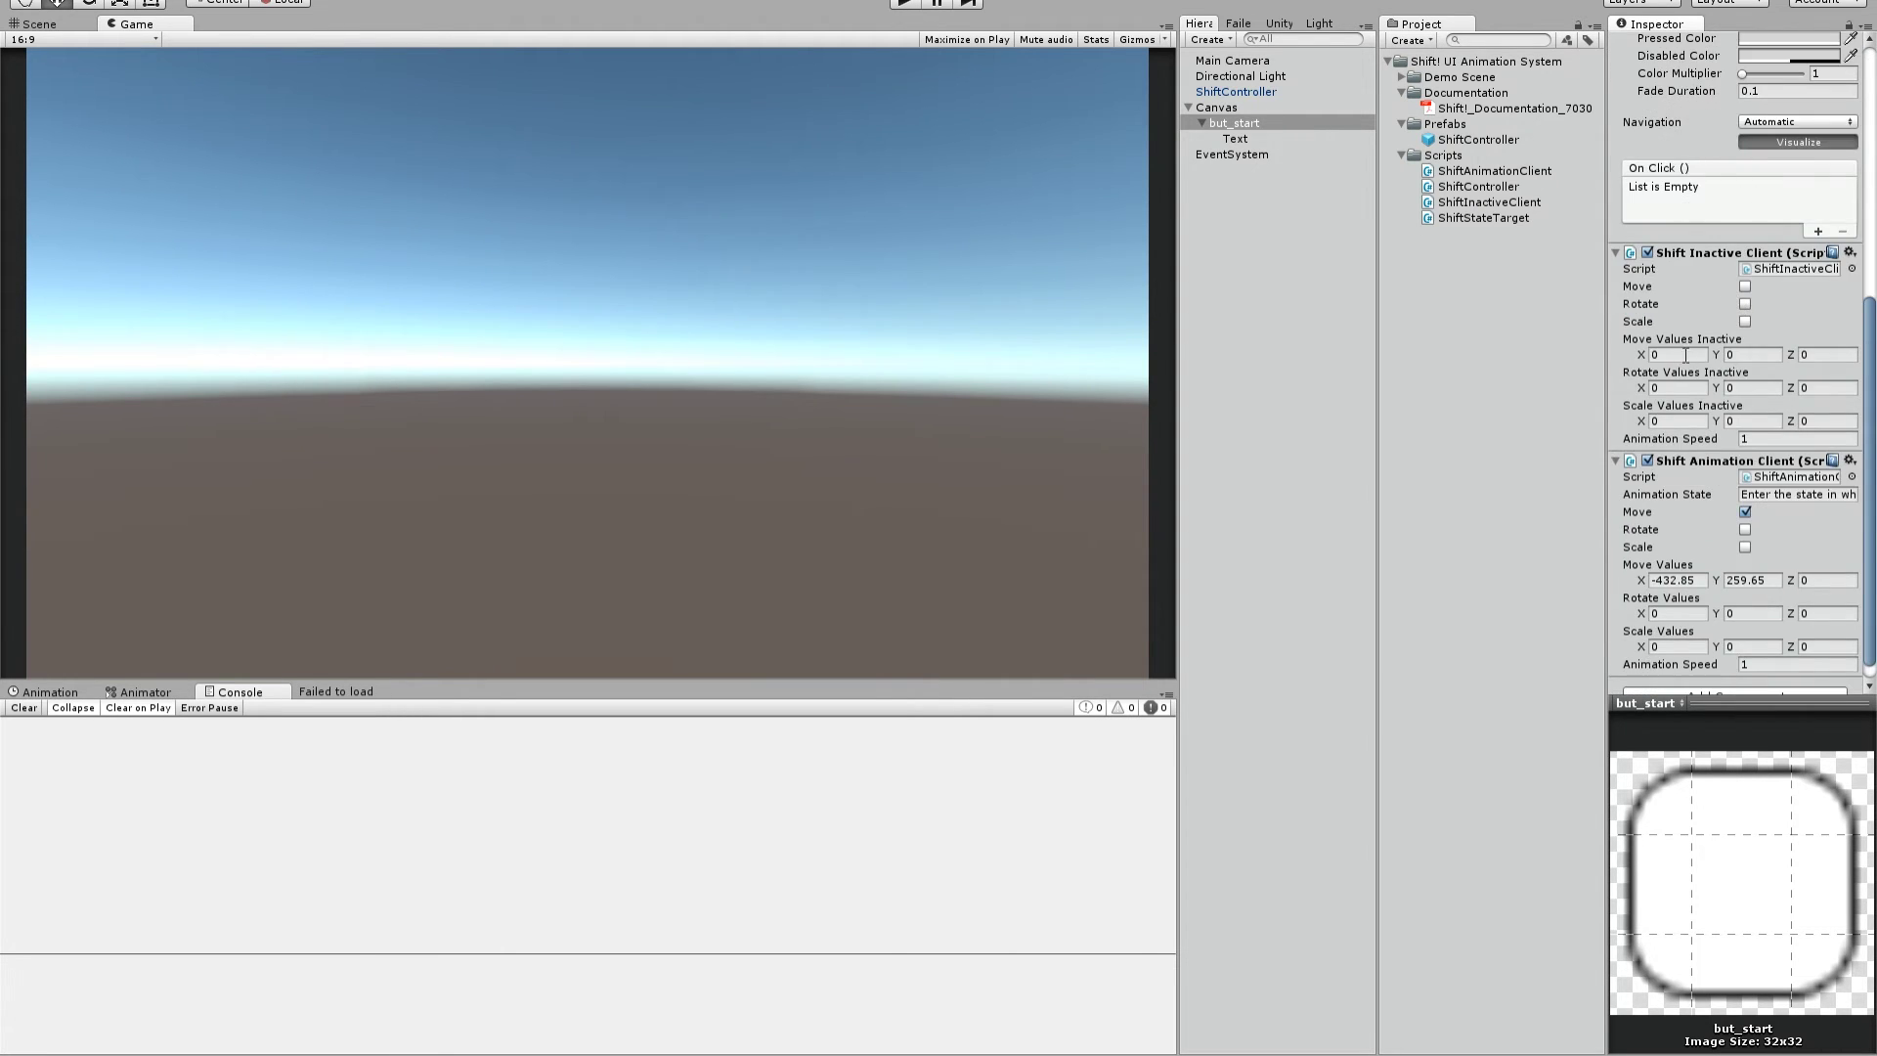
pyautogui.click(1680, 356)
pyautogui.hotkey('ctrl', 'v')
pyautogui.scroll(8, 1804, 315)
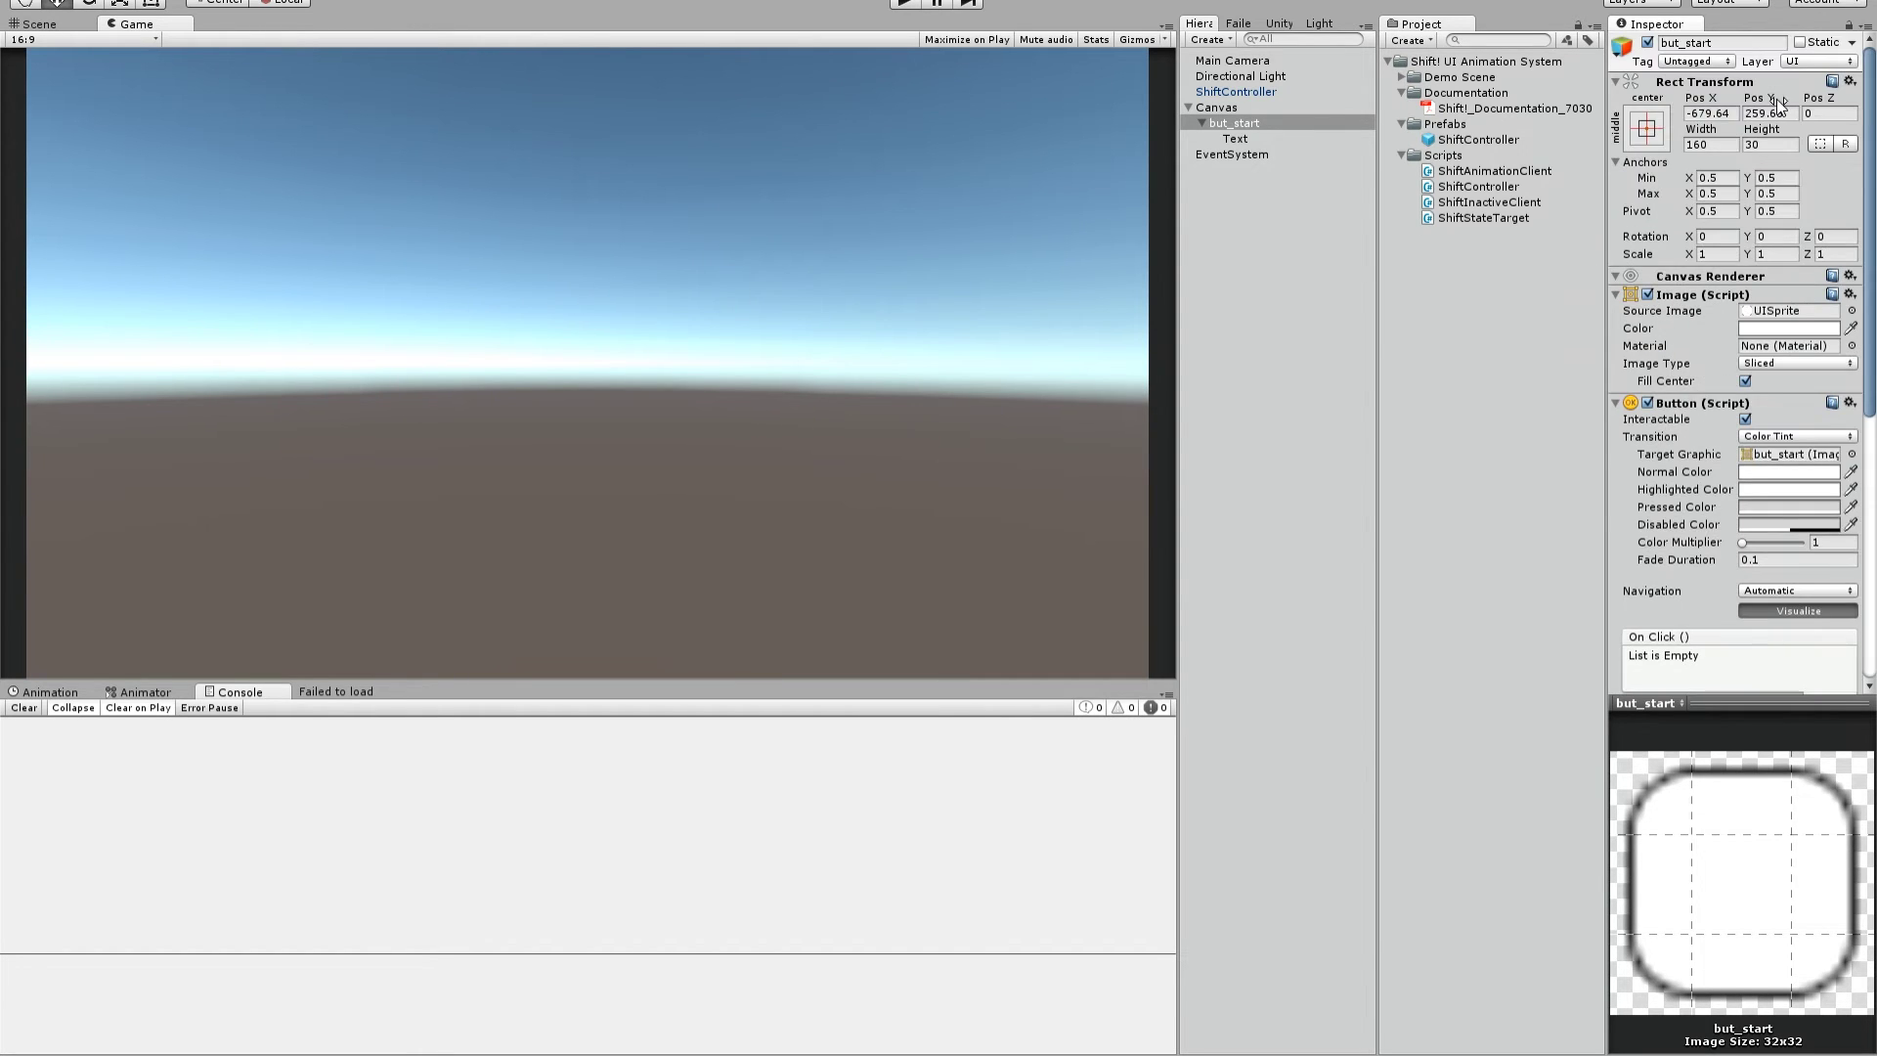
pyautogui.click(1788, 113)
pyautogui.hotkey('ctrl', 'c')
pyautogui.scroll(-8, 1772, 350)
pyautogui.click(1729, 559)
pyautogui.hotkey('ctrl', 'v')
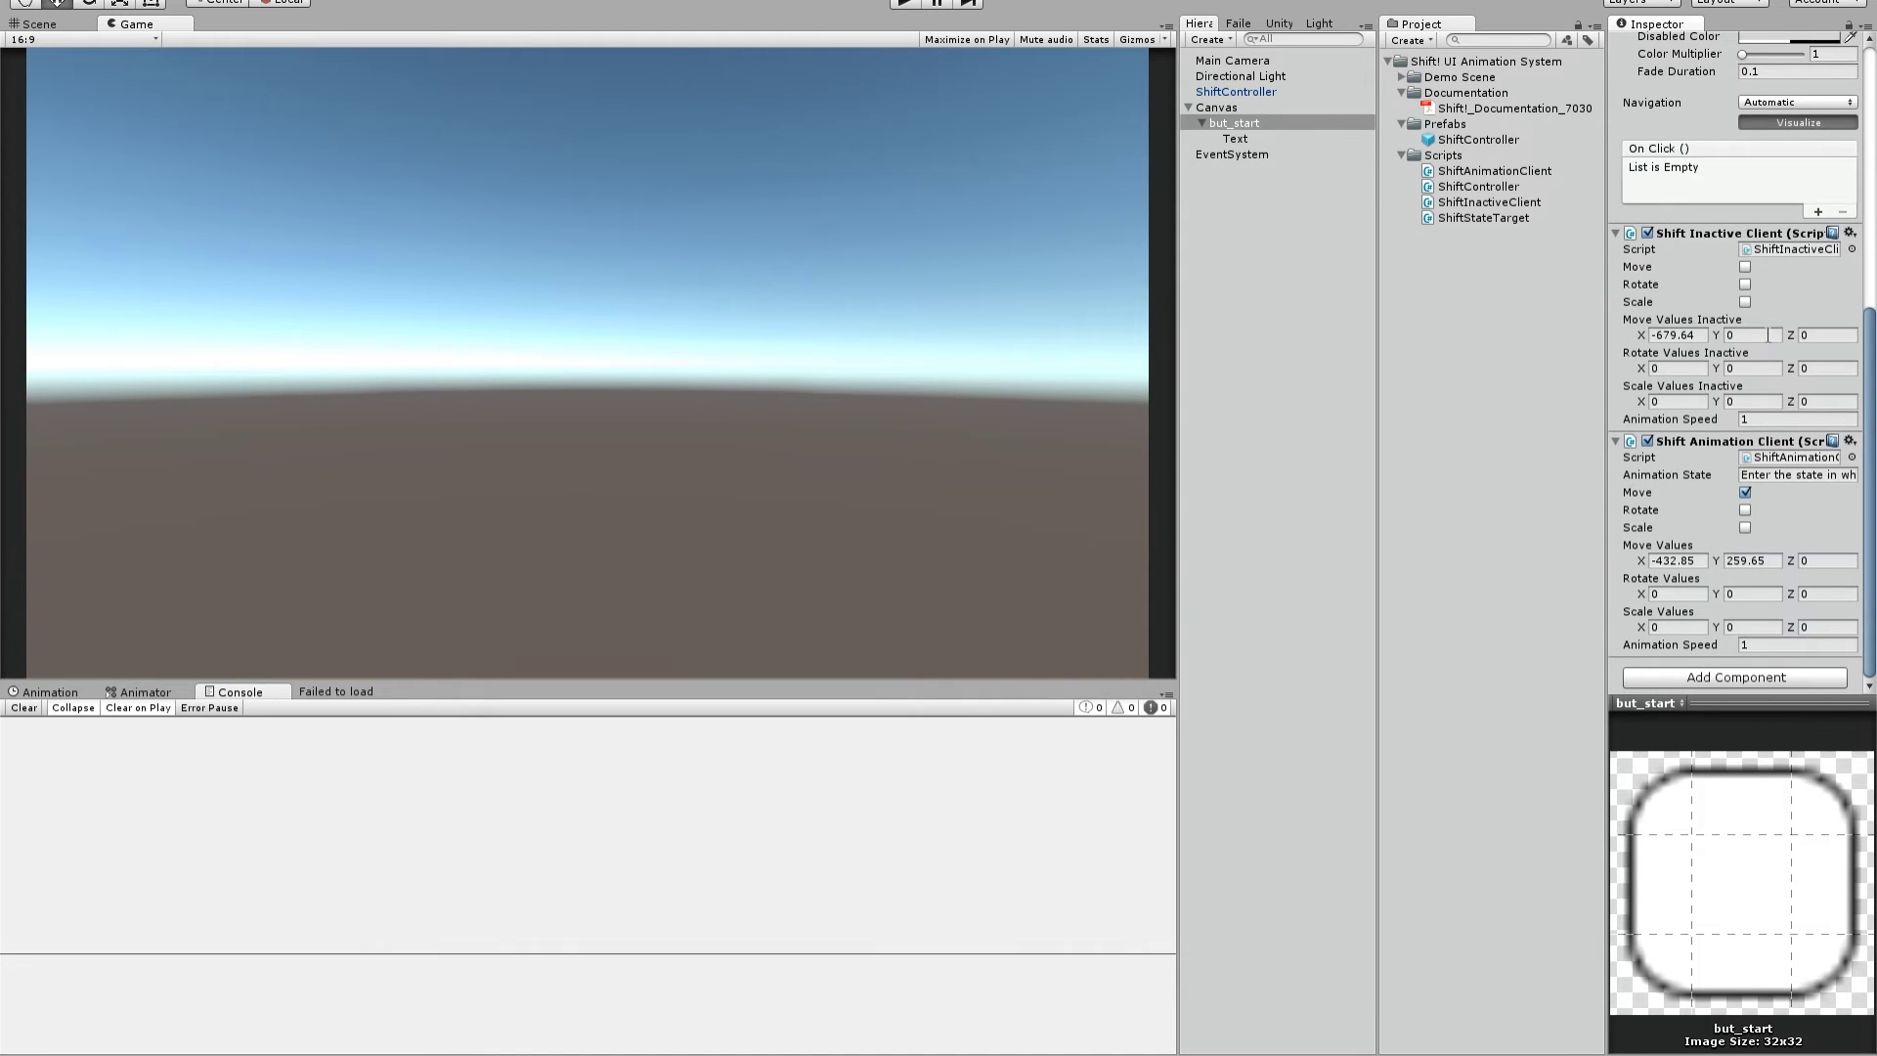
pyautogui.click(1769, 337)
pyautogui.hotkey('ctrl', 'v')
pyautogui.click(1754, 419)
pyautogui.click(1756, 419)
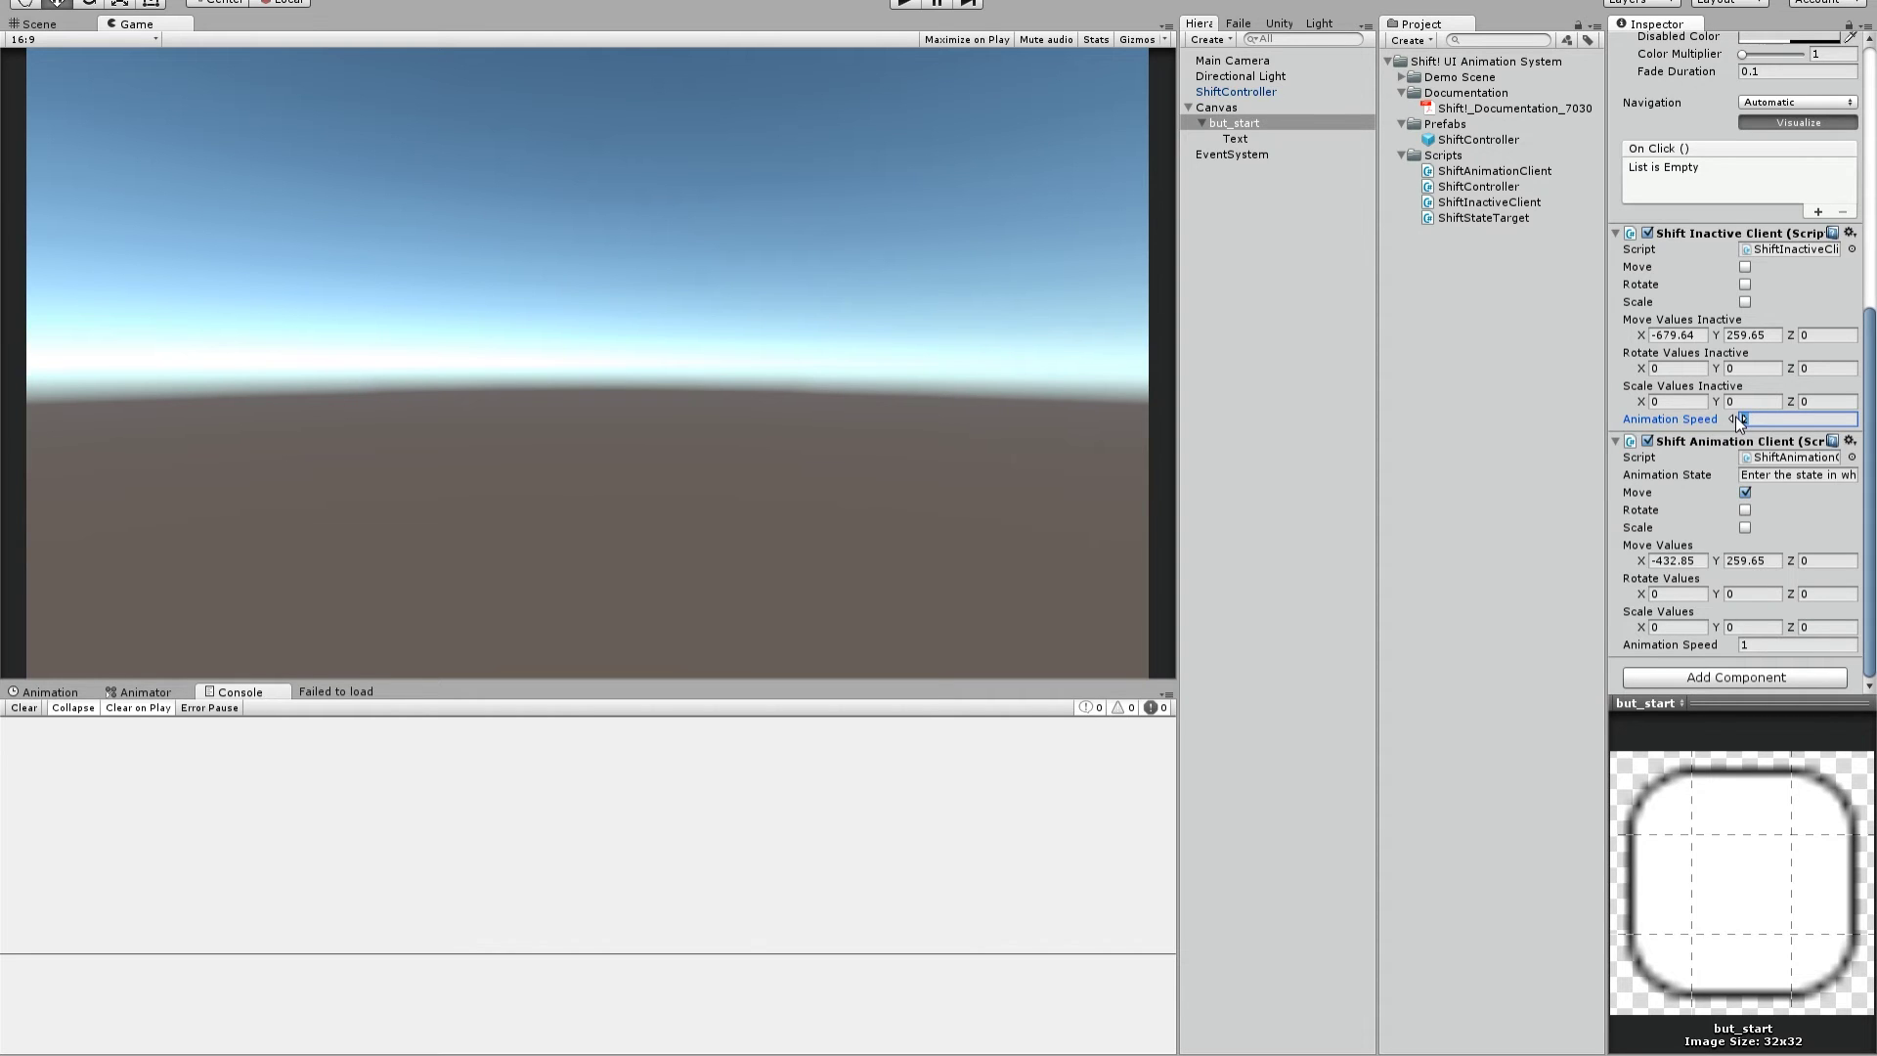
pyautogui.write('0.5')
pyautogui.press('BackSpace')
pyautogui.press('BackSpace')
pyautogui.press('BackSpace')
pyautogui.write('2')
pyautogui.press('BackSpace')
pyautogui.write('1')
pyautogui.scroll(5, 1819, 332)
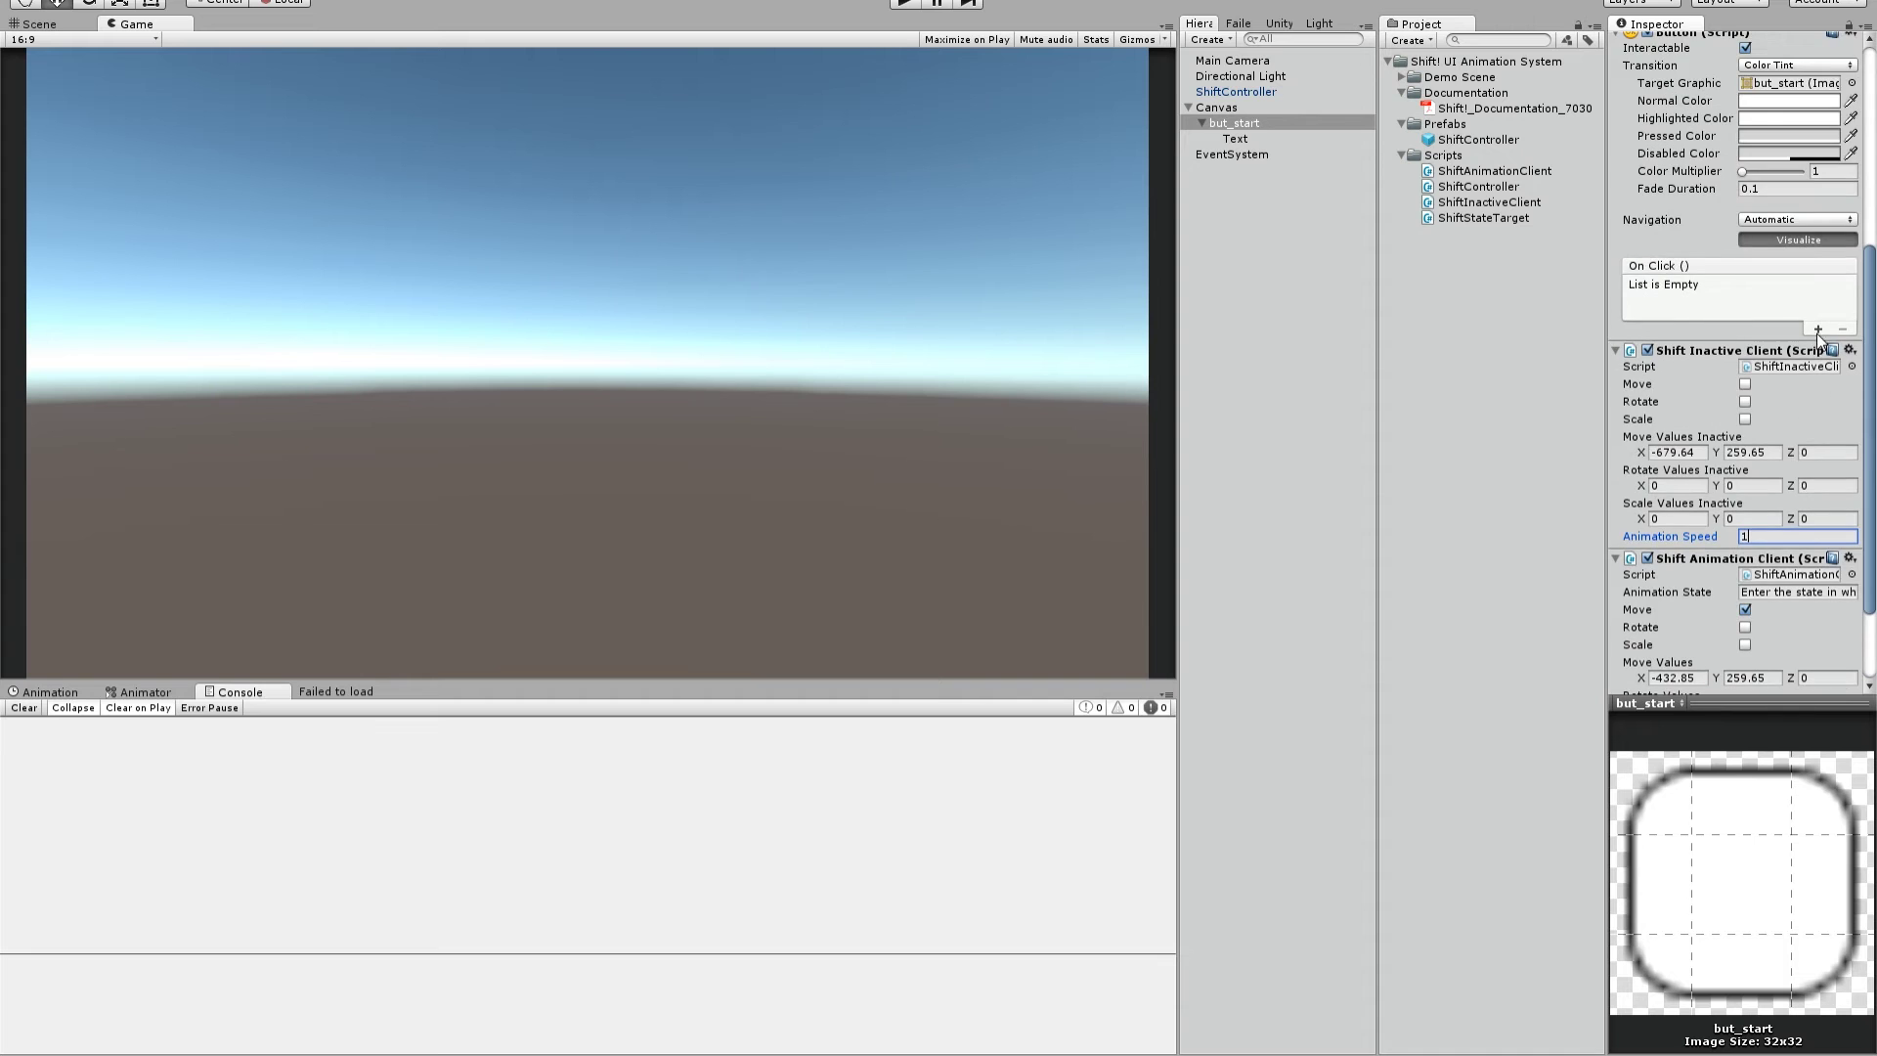
pyautogui.scroll(-2, 1821, 364)
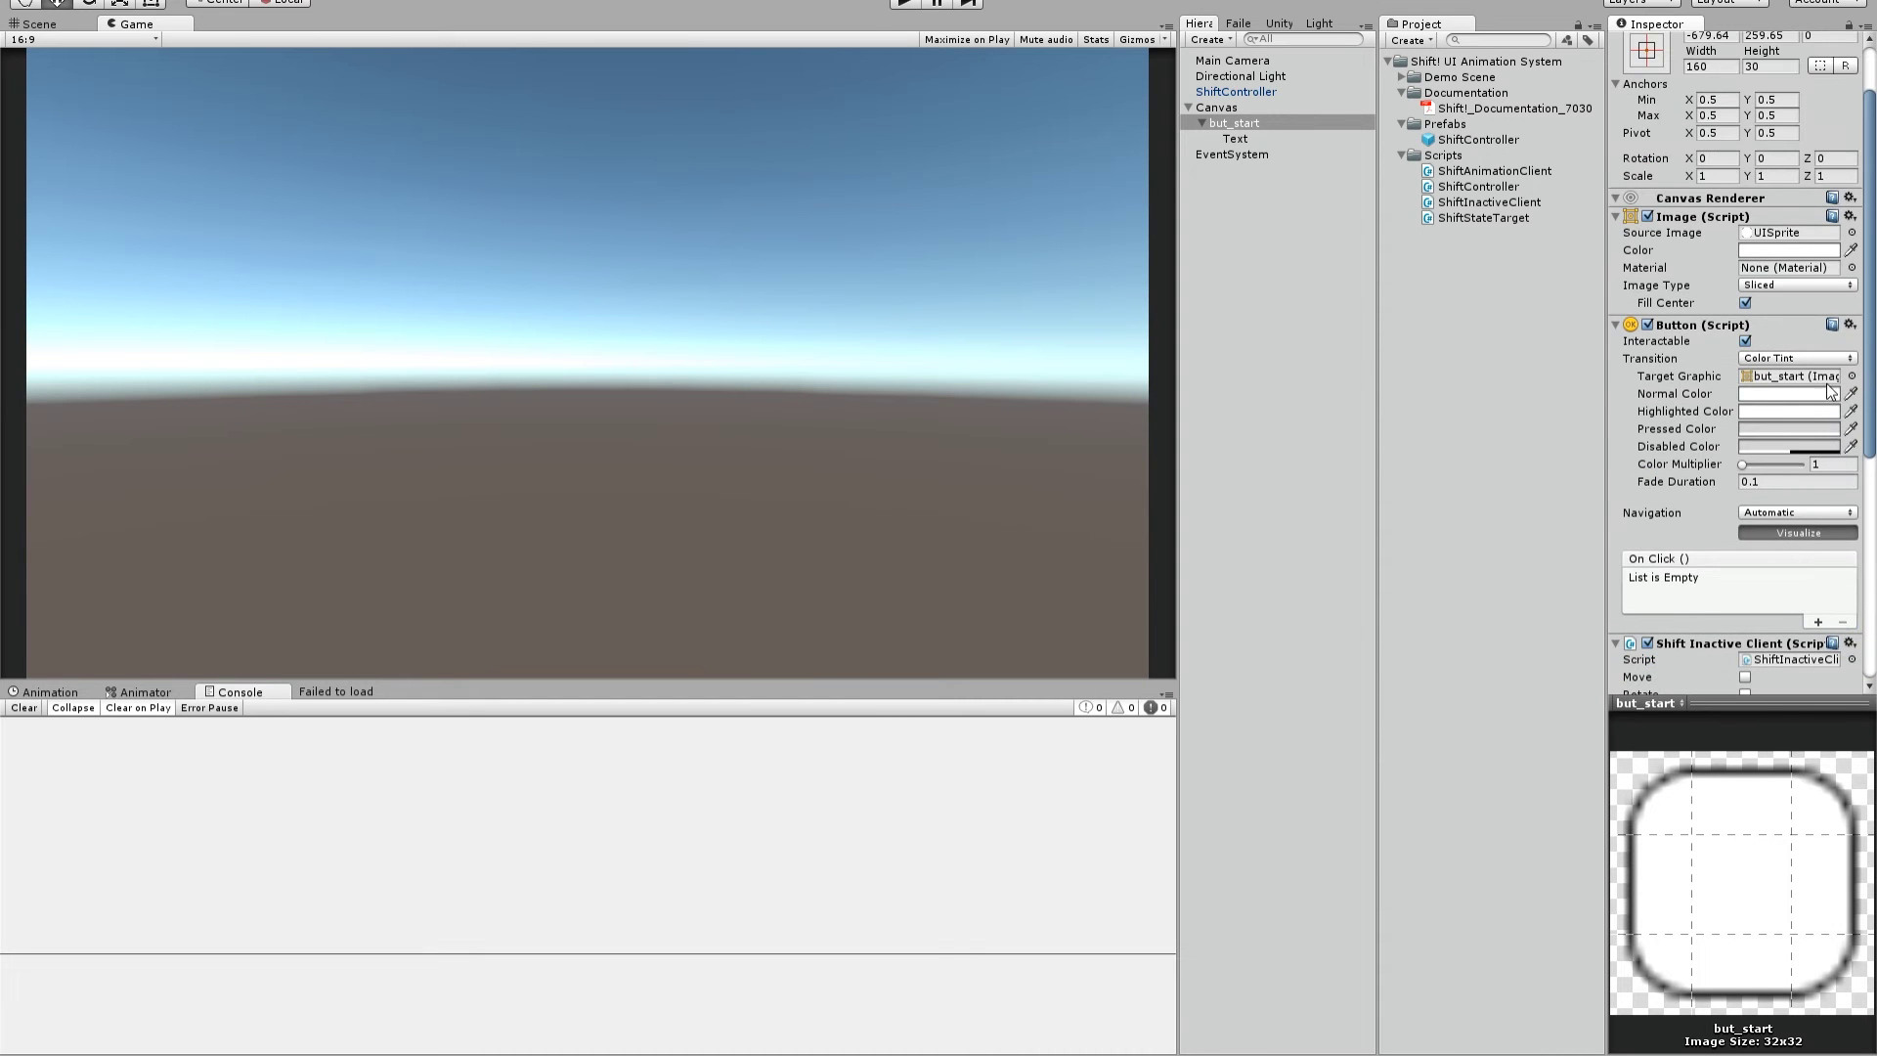
pyautogui.scroll(-3, 1822, 373)
# Copy main_menu from the ShiftController's first state into but_start's Animation State.
pyautogui.click(1746, 475)
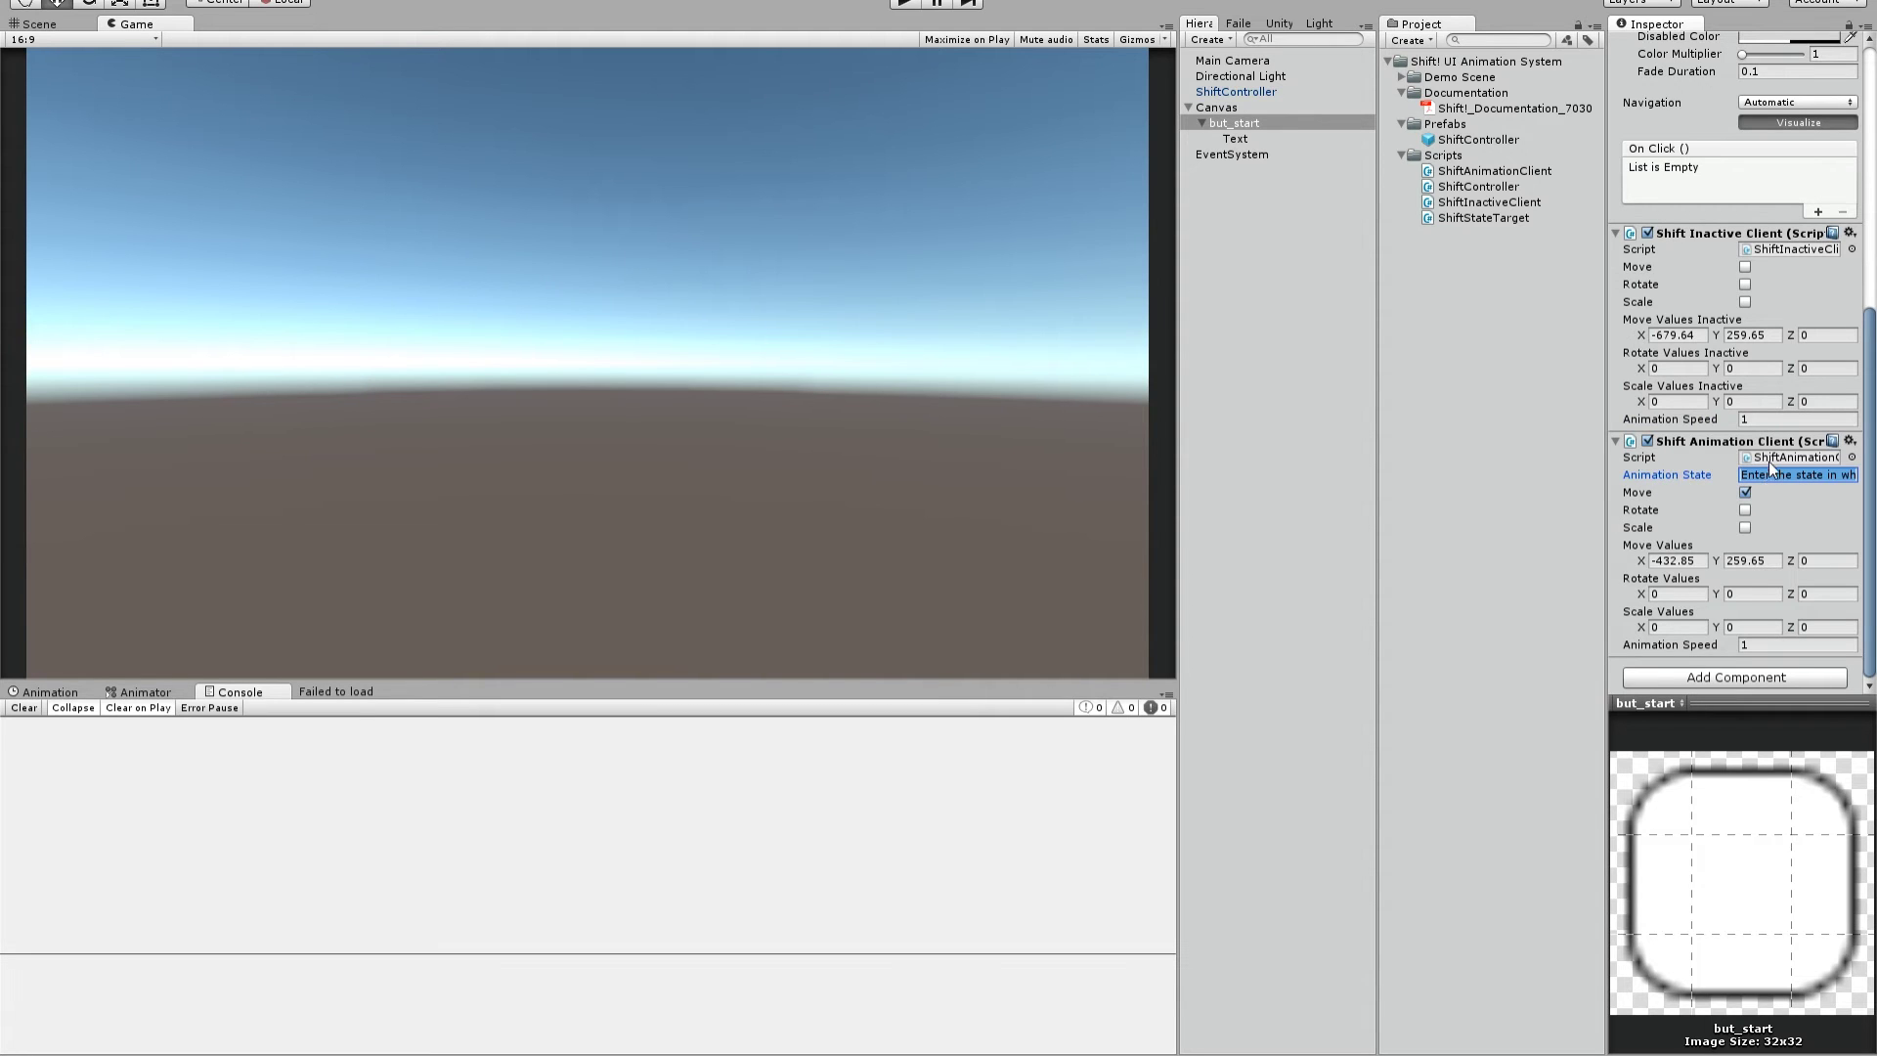
pyautogui.click(1746, 476)
pyautogui.click(1746, 474)
pyautogui.click(1199, 93)
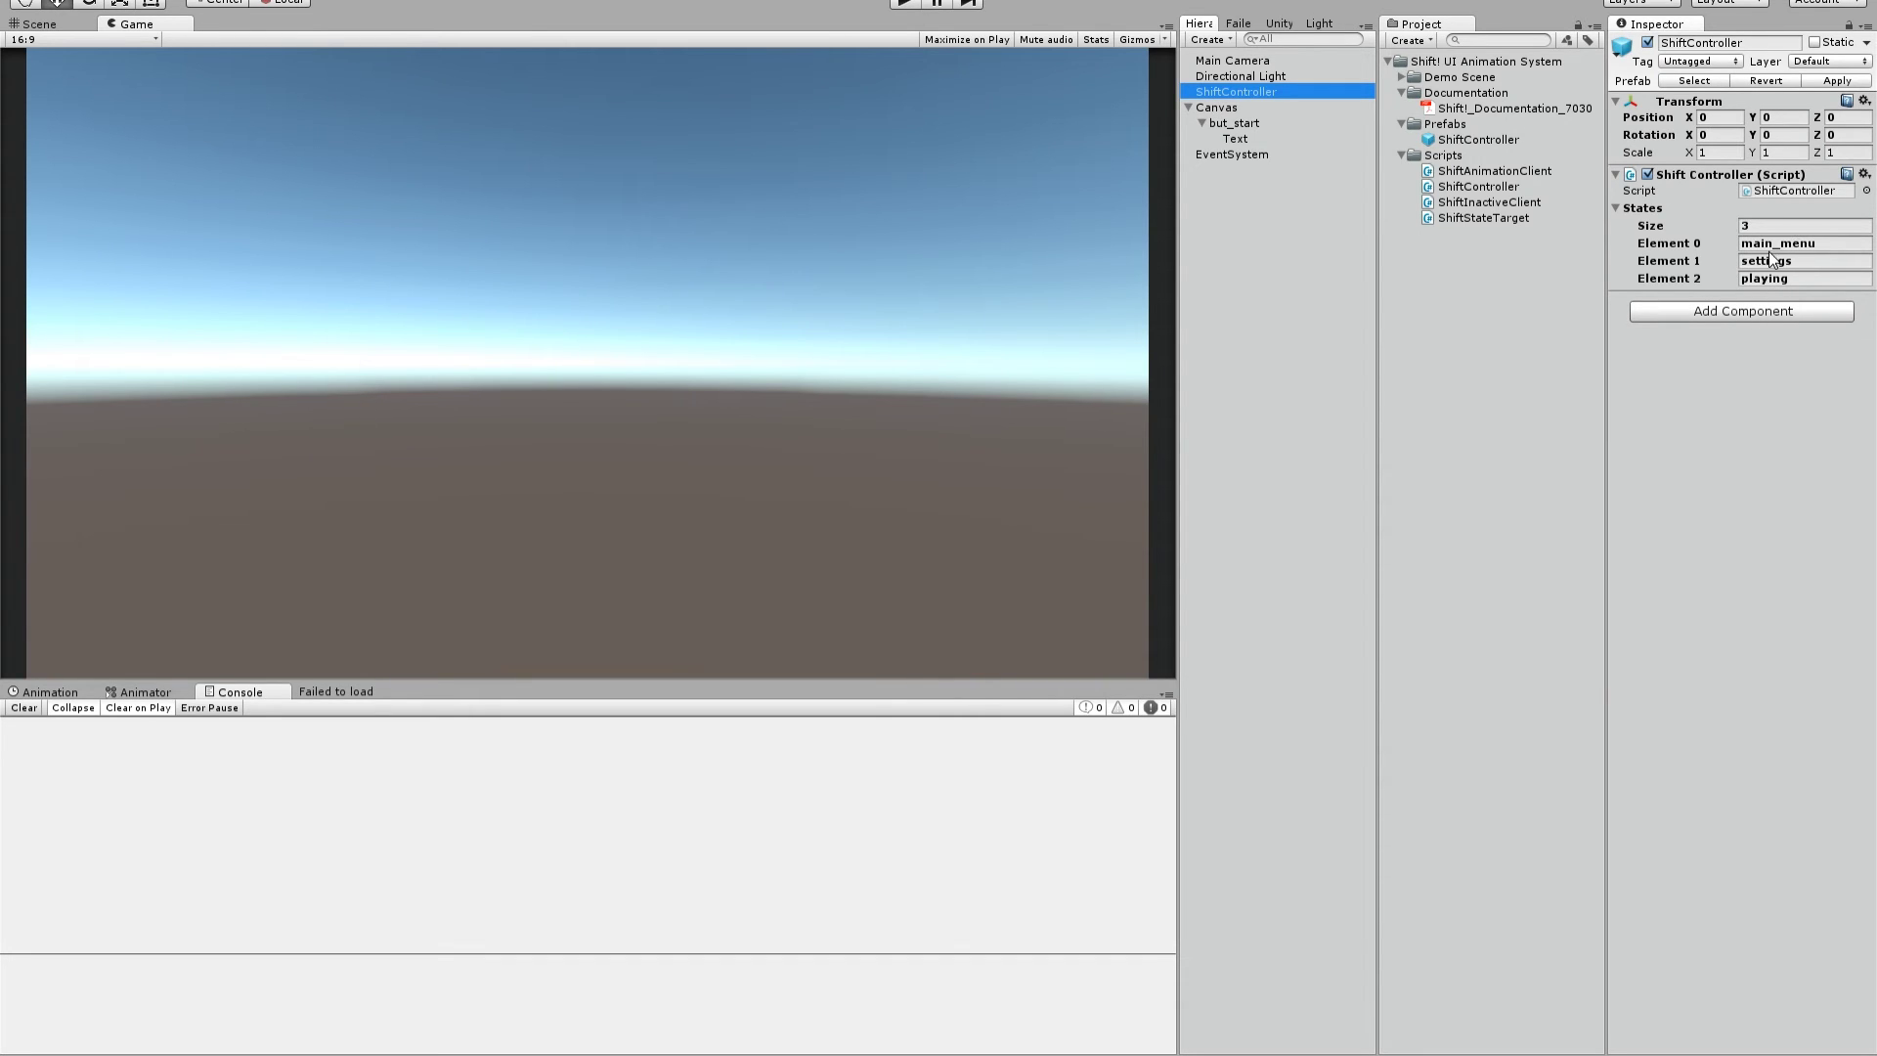
pyautogui.click(1823, 244)
pyautogui.hotkey('ctrl', 'c')
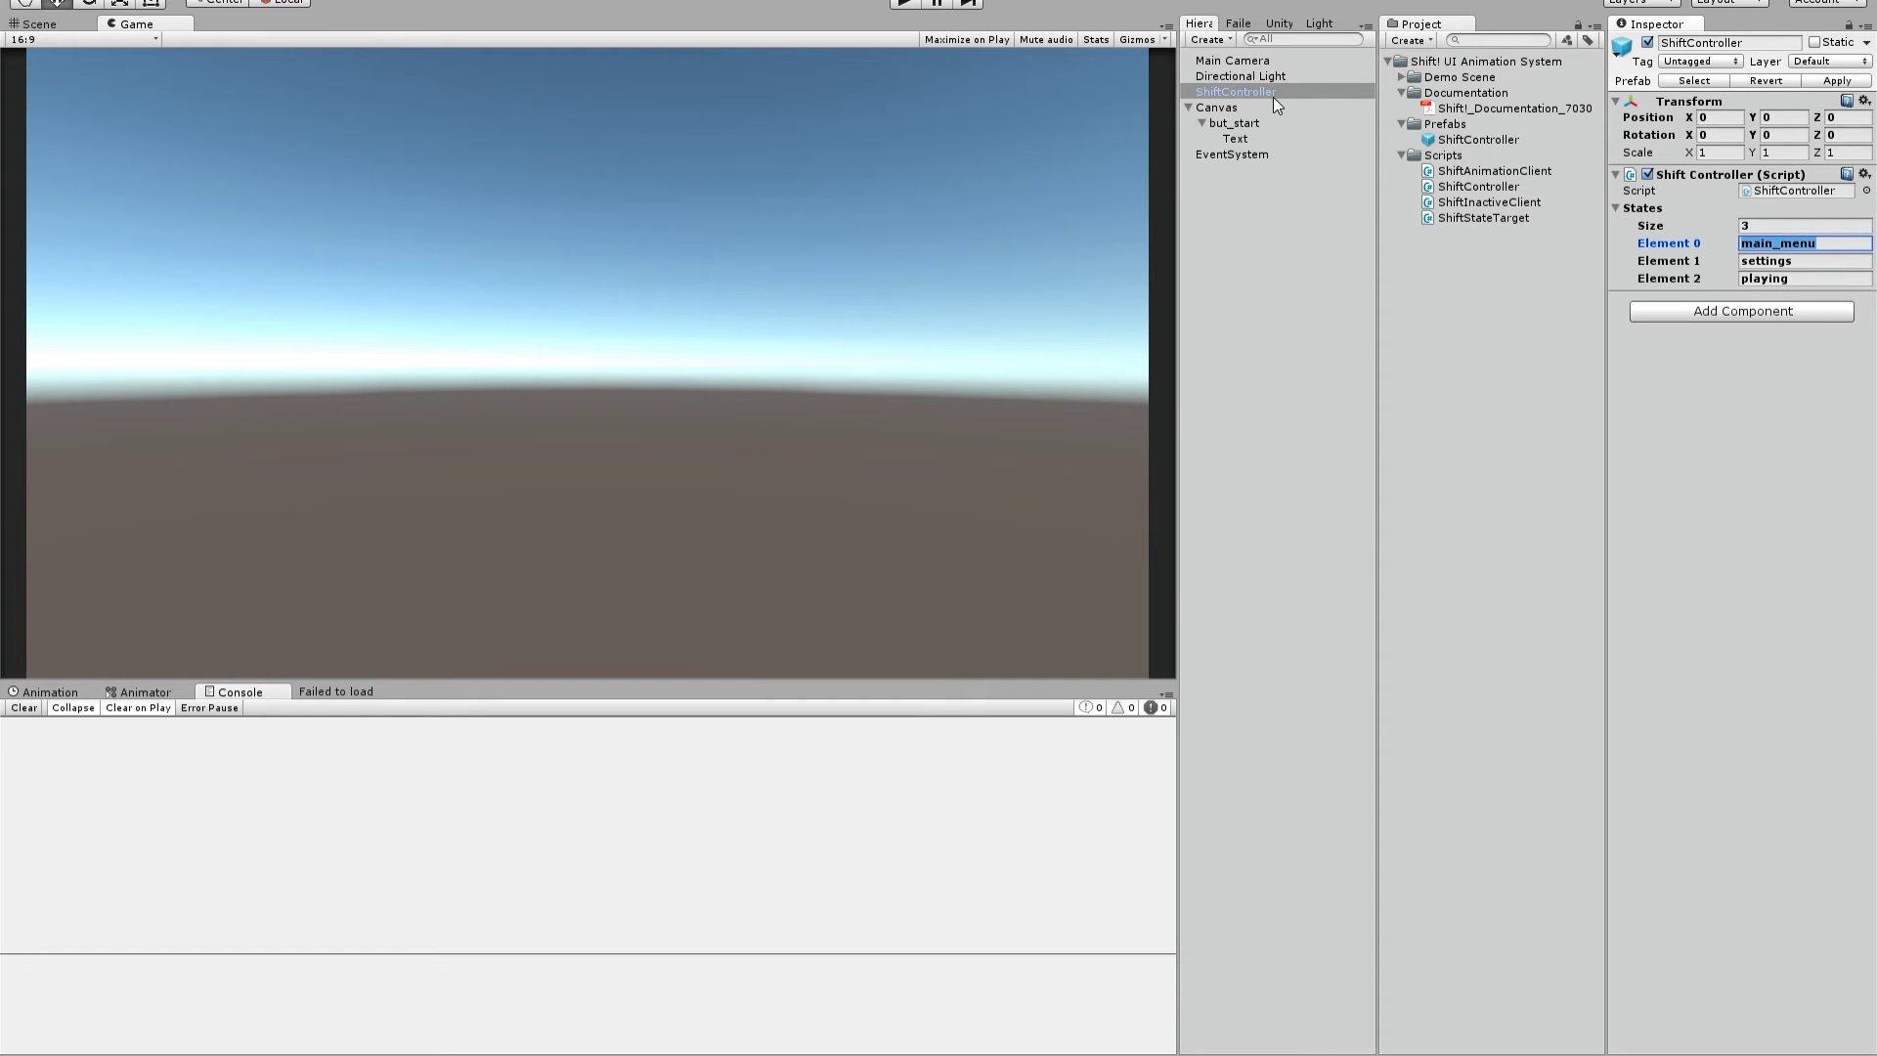
pyautogui.click(1246, 124)
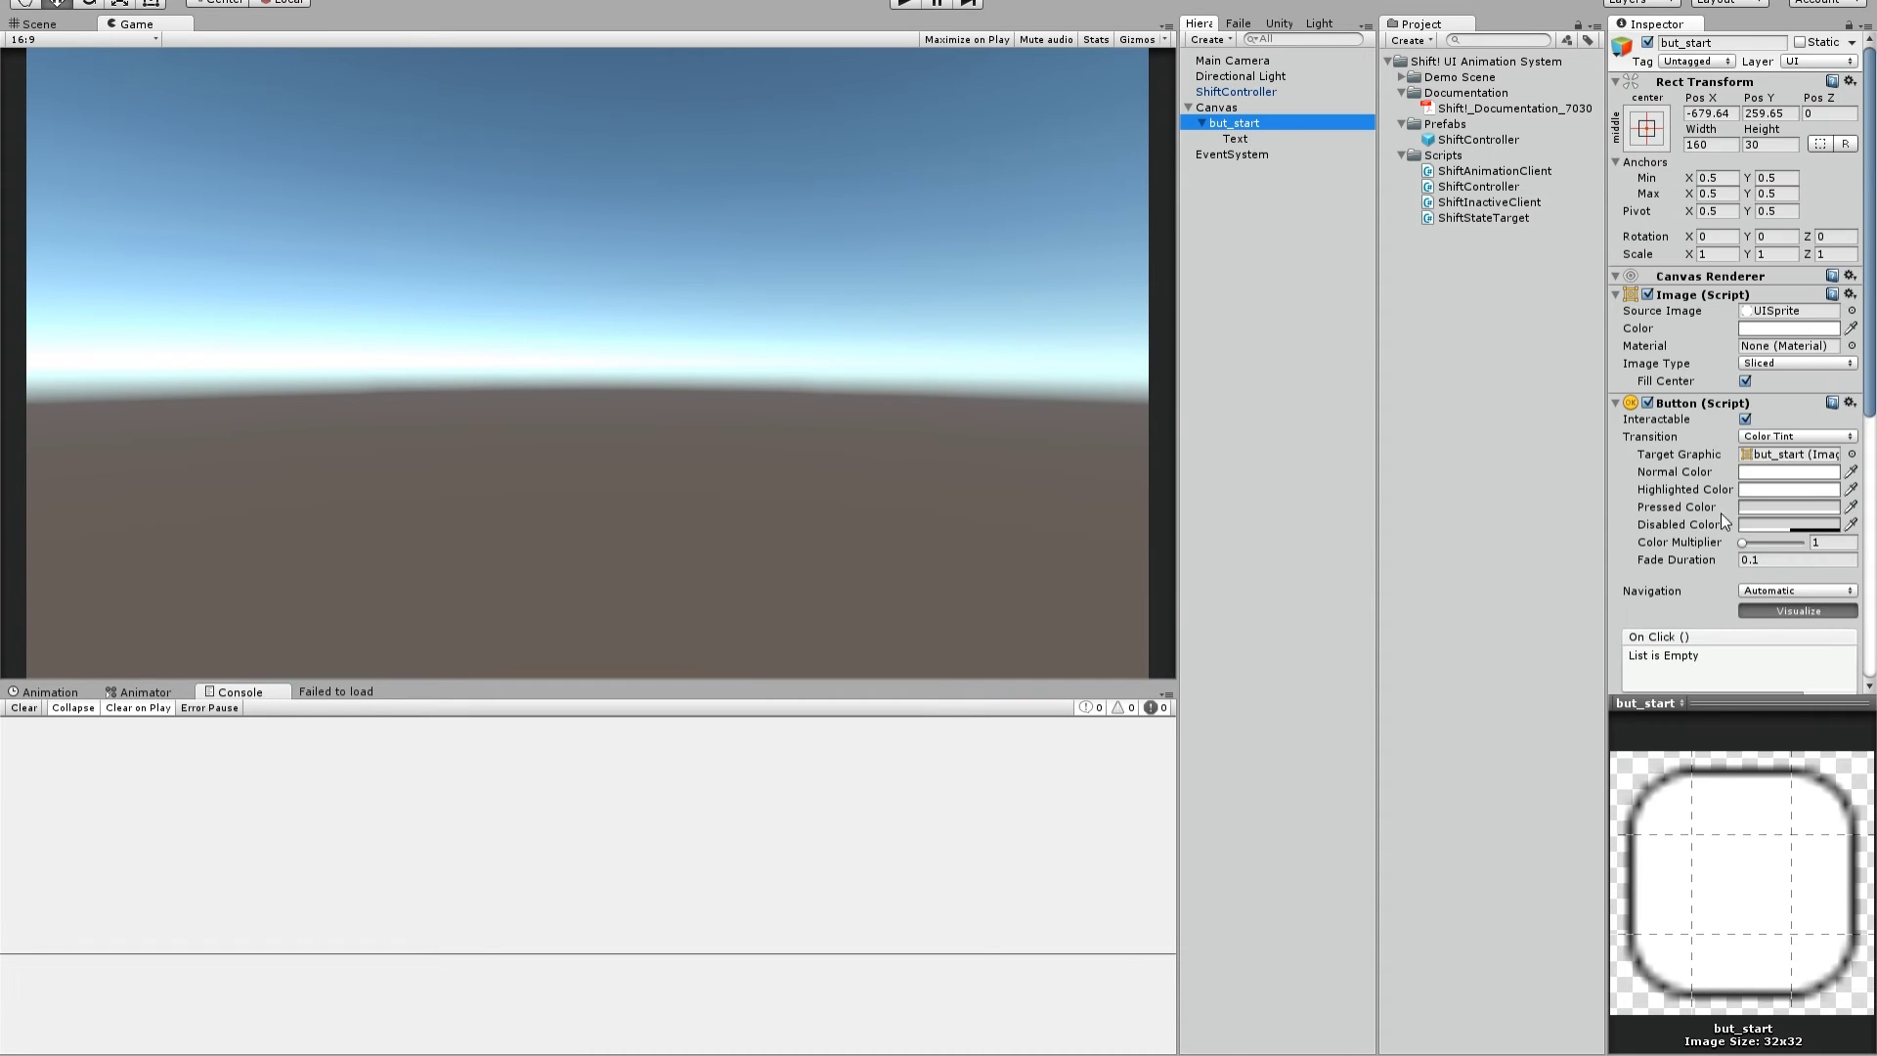
pyautogui.scroll(-6, 1721, 514)
pyautogui.click(1764, 554)
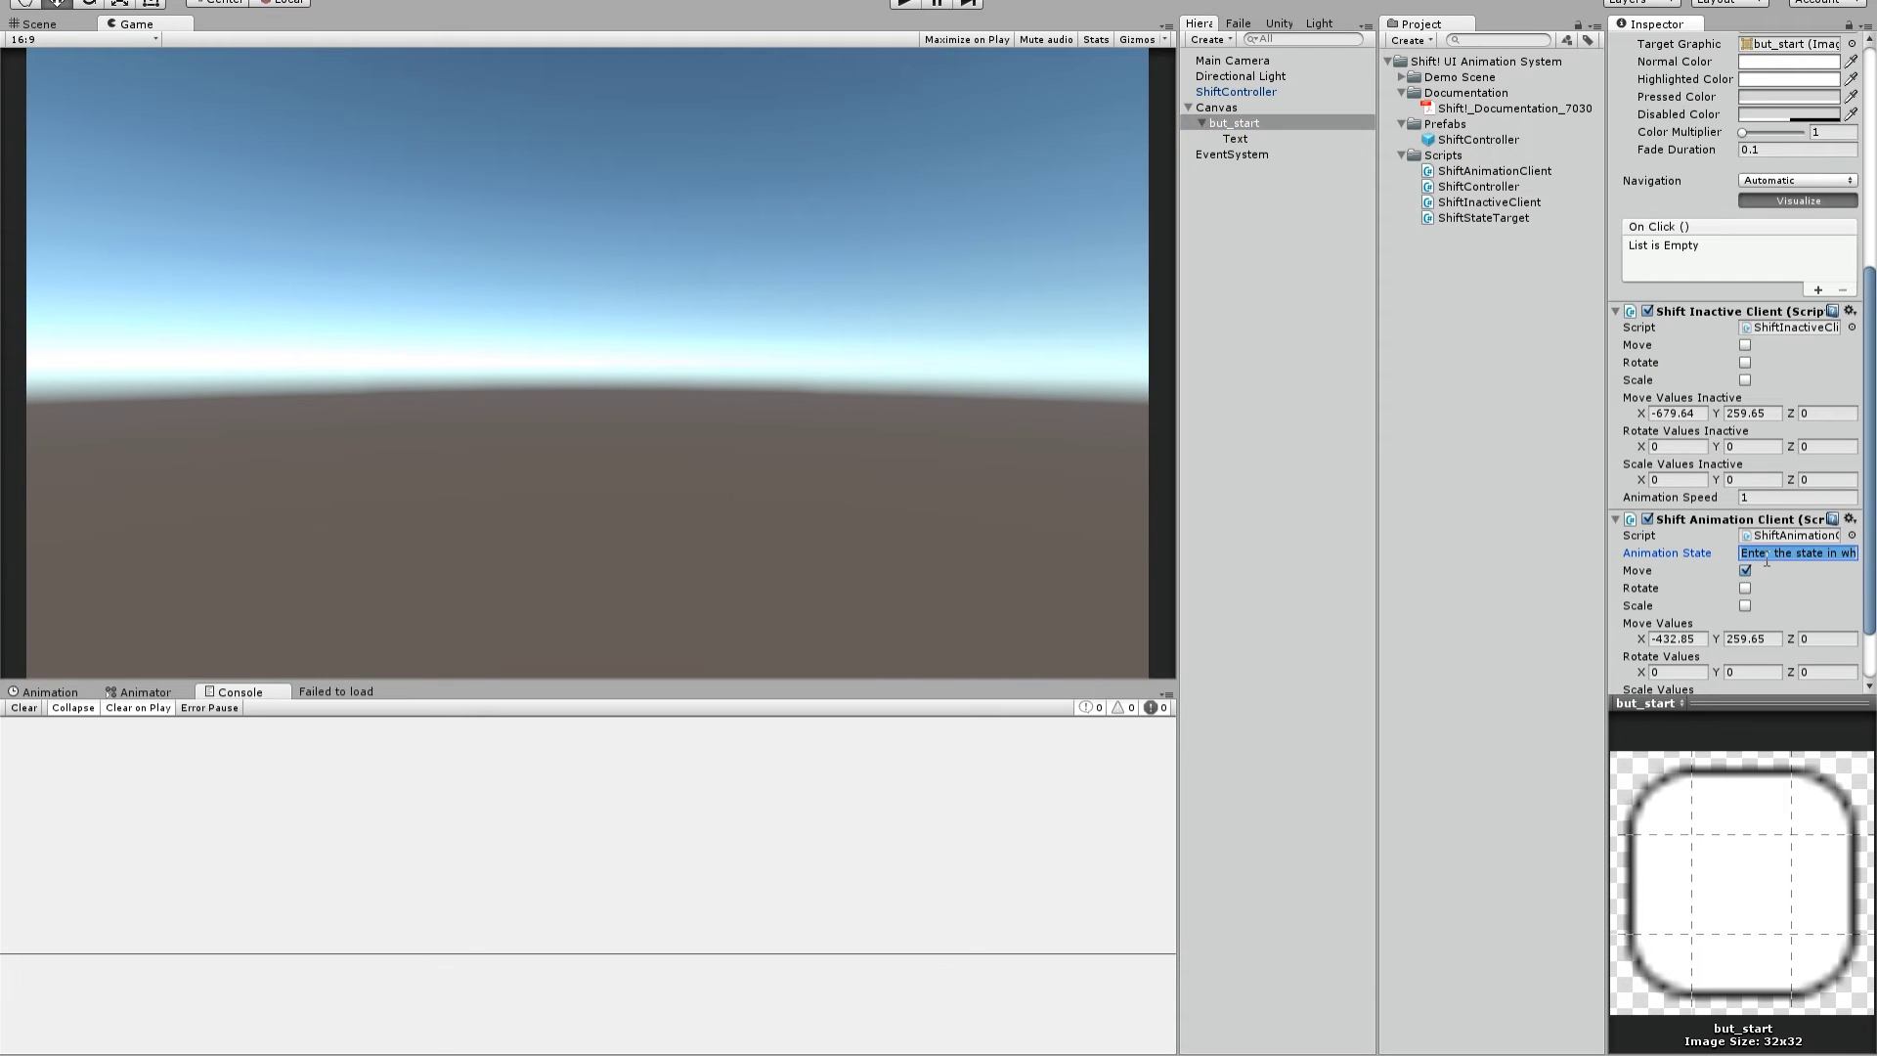
pyautogui.hotkey('ctrl', 'v')
# Recheck the ShiftController's main_menu state name against the pasted value.
pyautogui.click(1259, 90)
pyautogui.click(1825, 245)
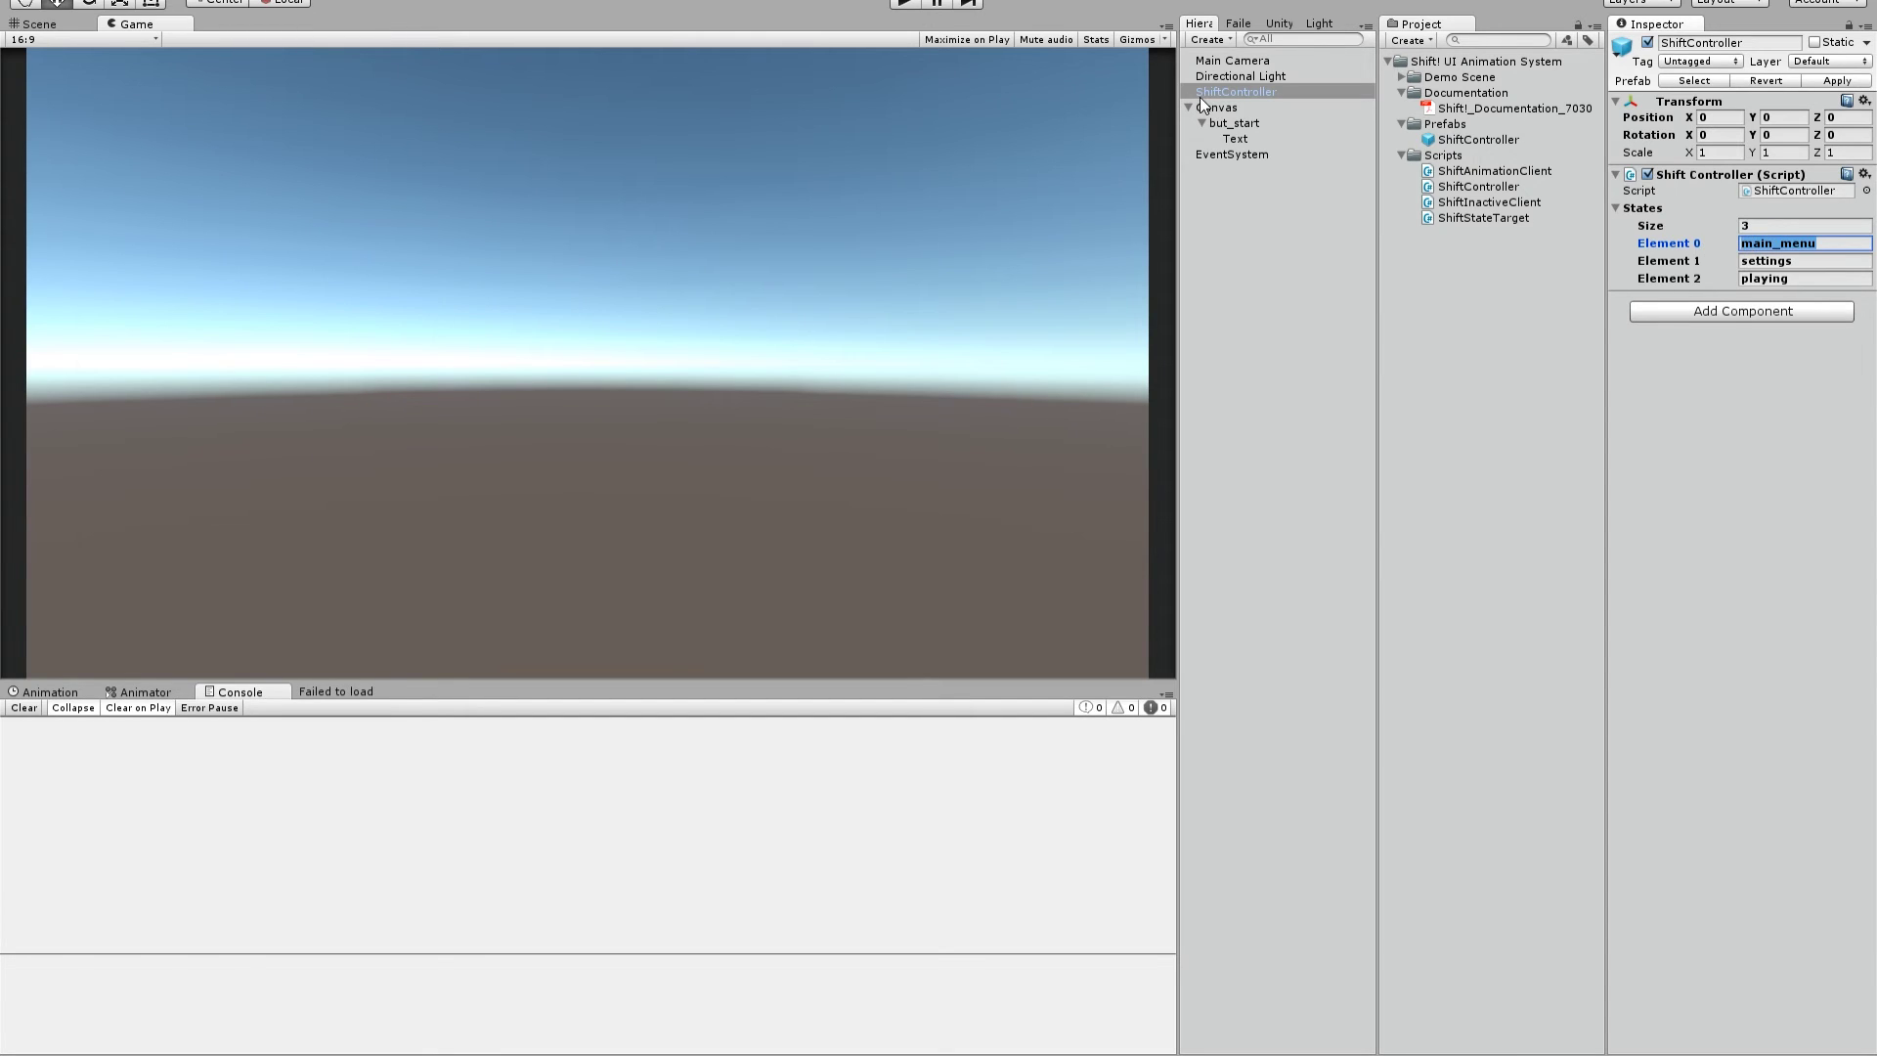
pyautogui.click(1821, 246)
pyautogui.click(1665, 236)
pyautogui.click(1807, 261)
pyautogui.click(1834, 244)
pyautogui.click(1800, 246)
pyautogui.click(909, 5)
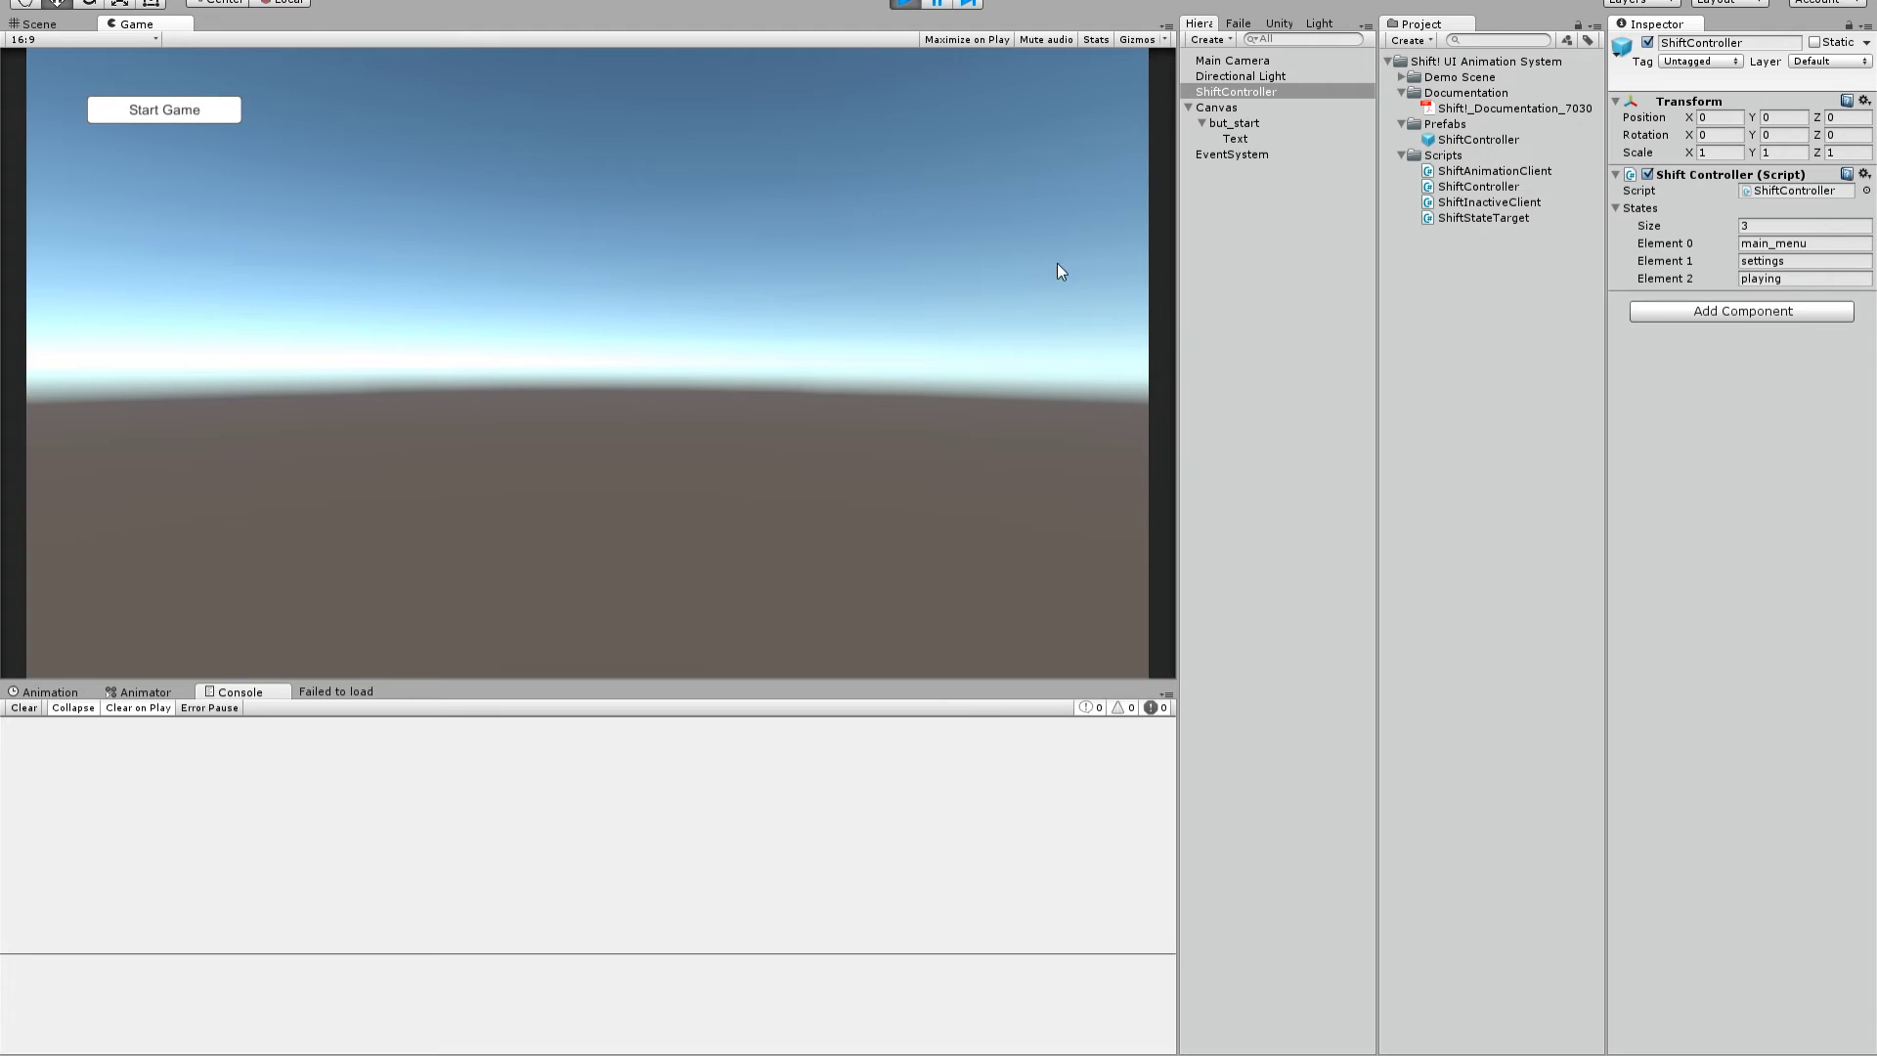
pyautogui.click(916, 4)
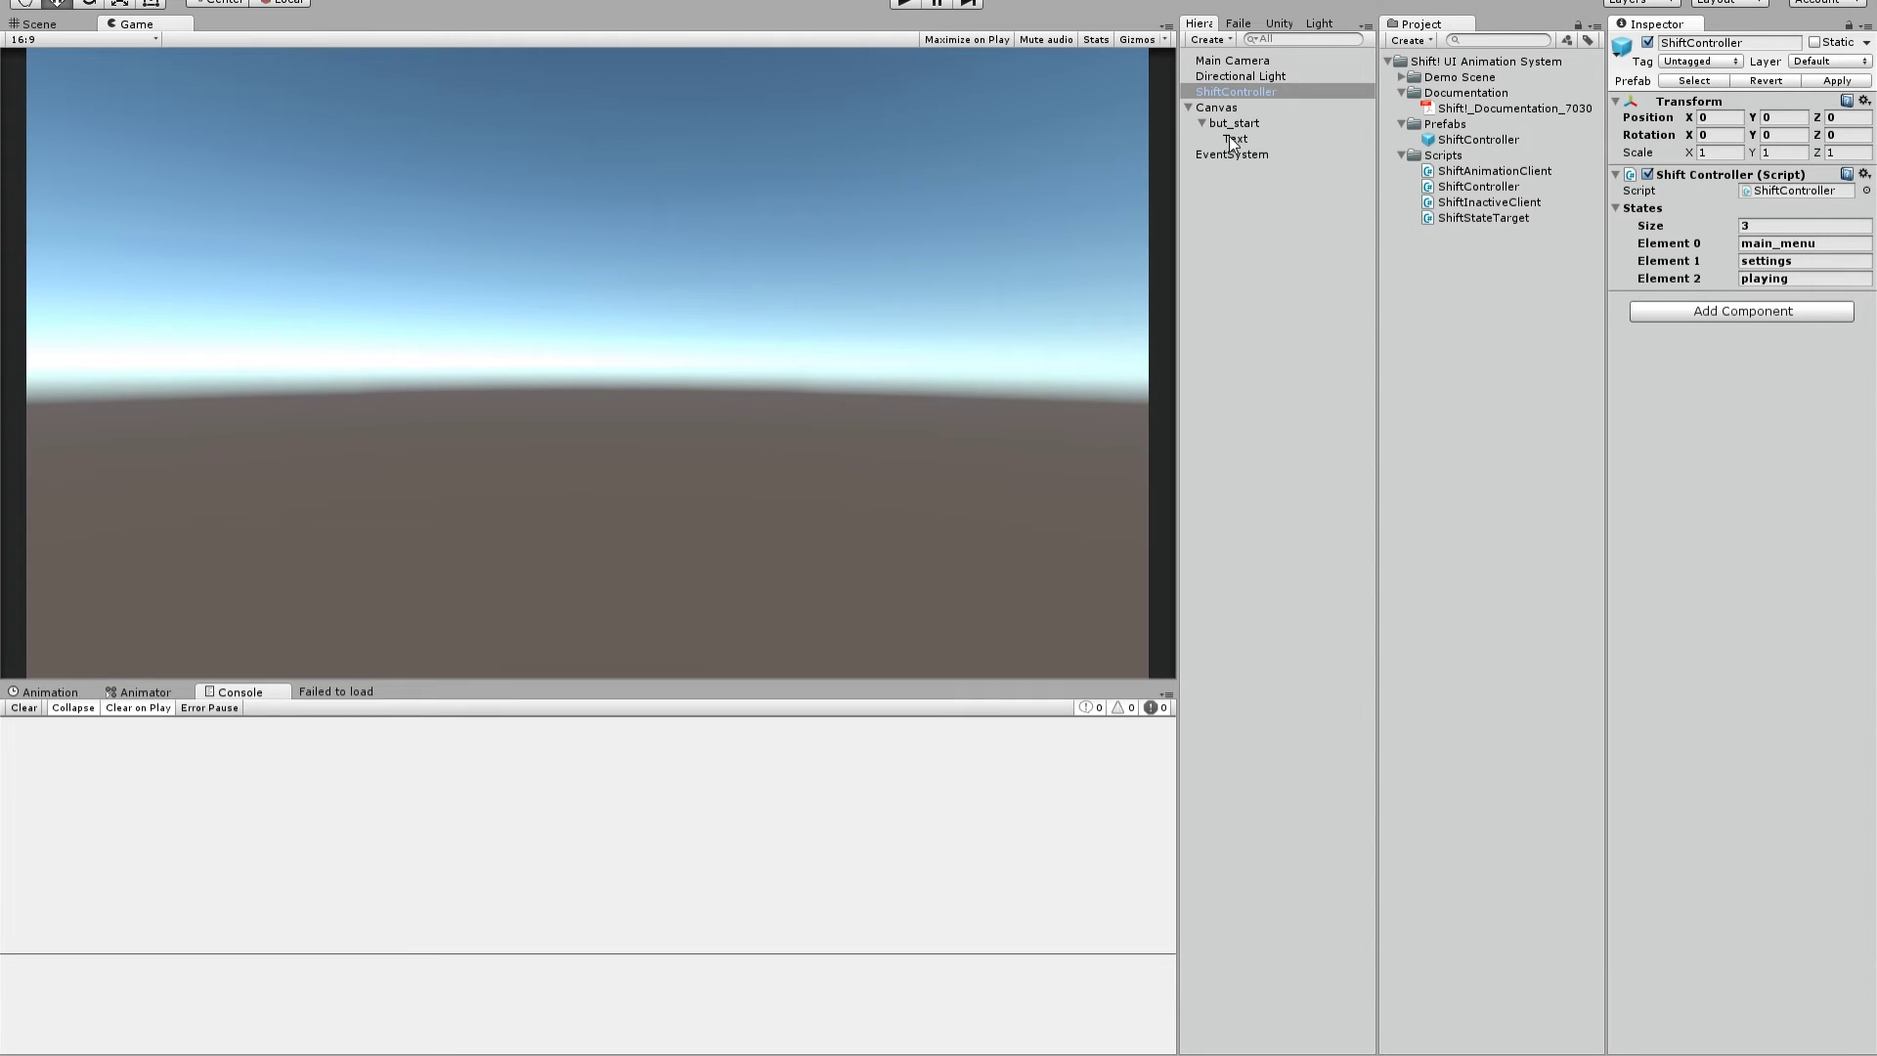
# Duplicate but_start and rename the copy but_Settings.
pyautogui.click(1204, 122)
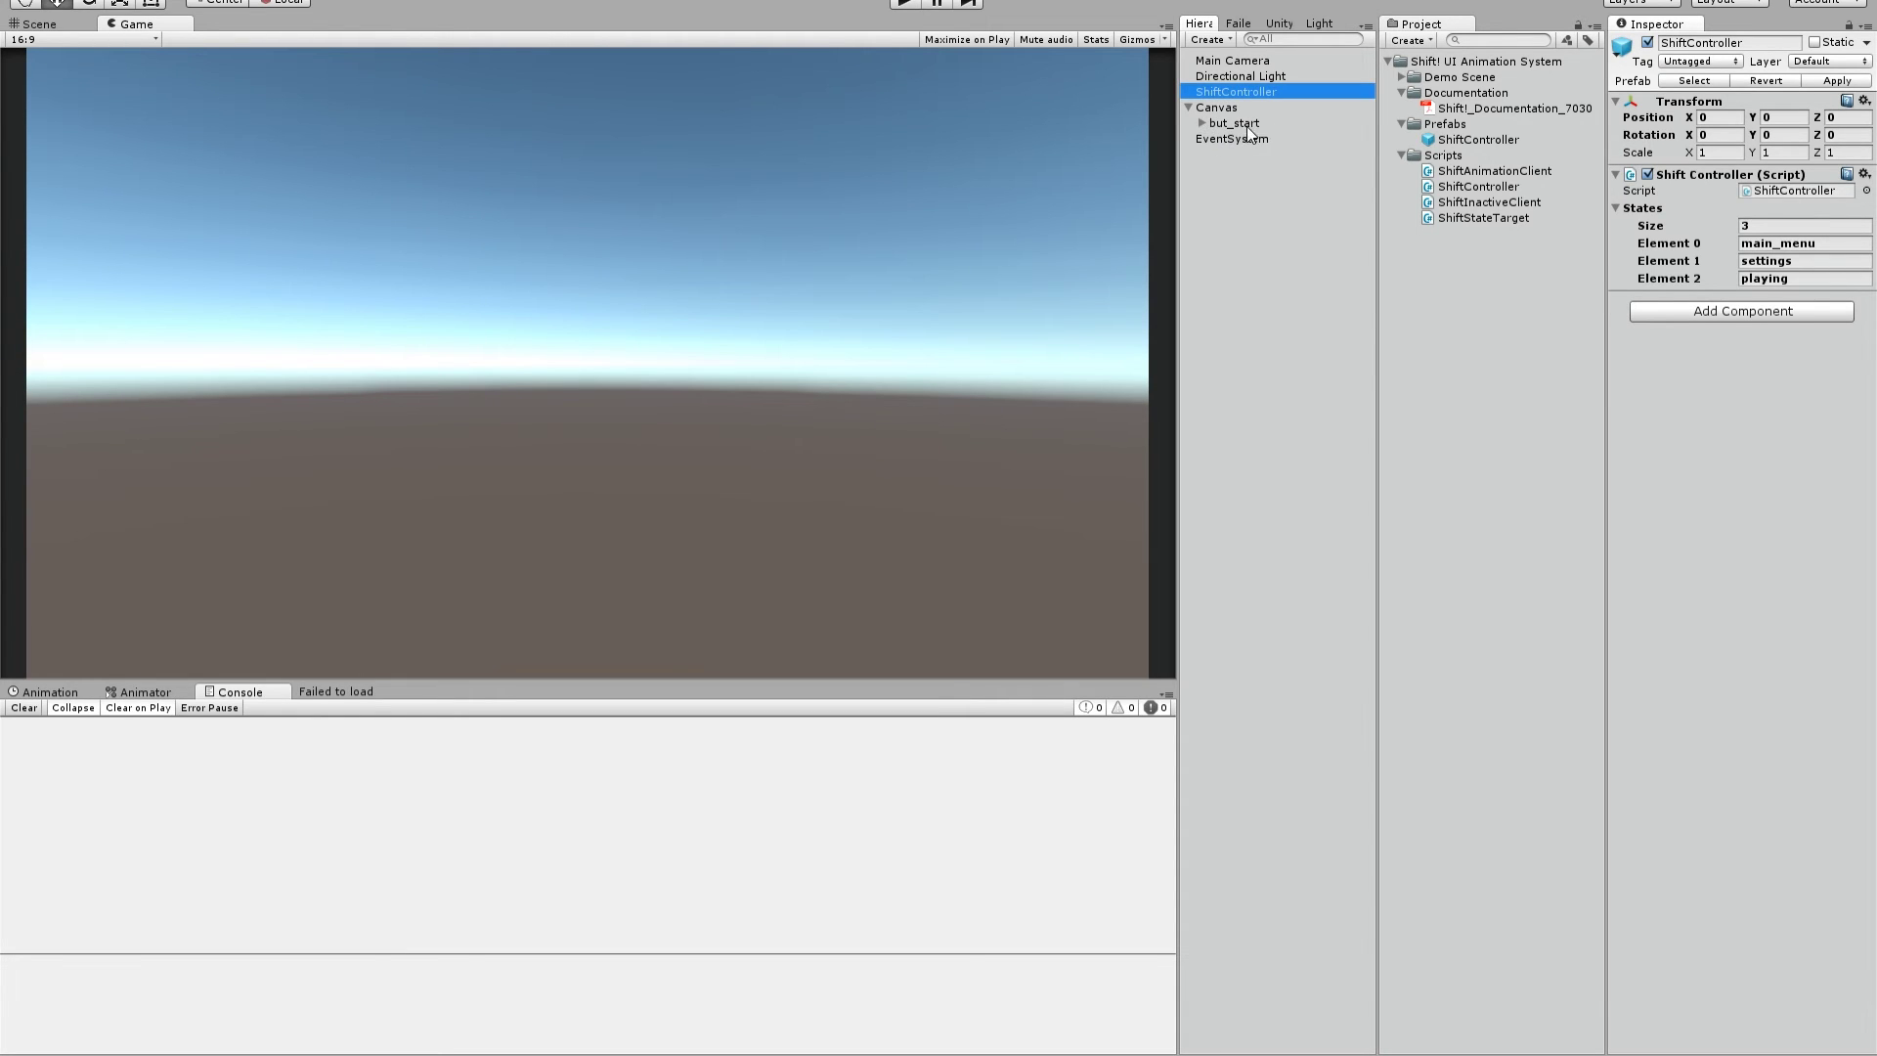
pyautogui.click(1247, 124)
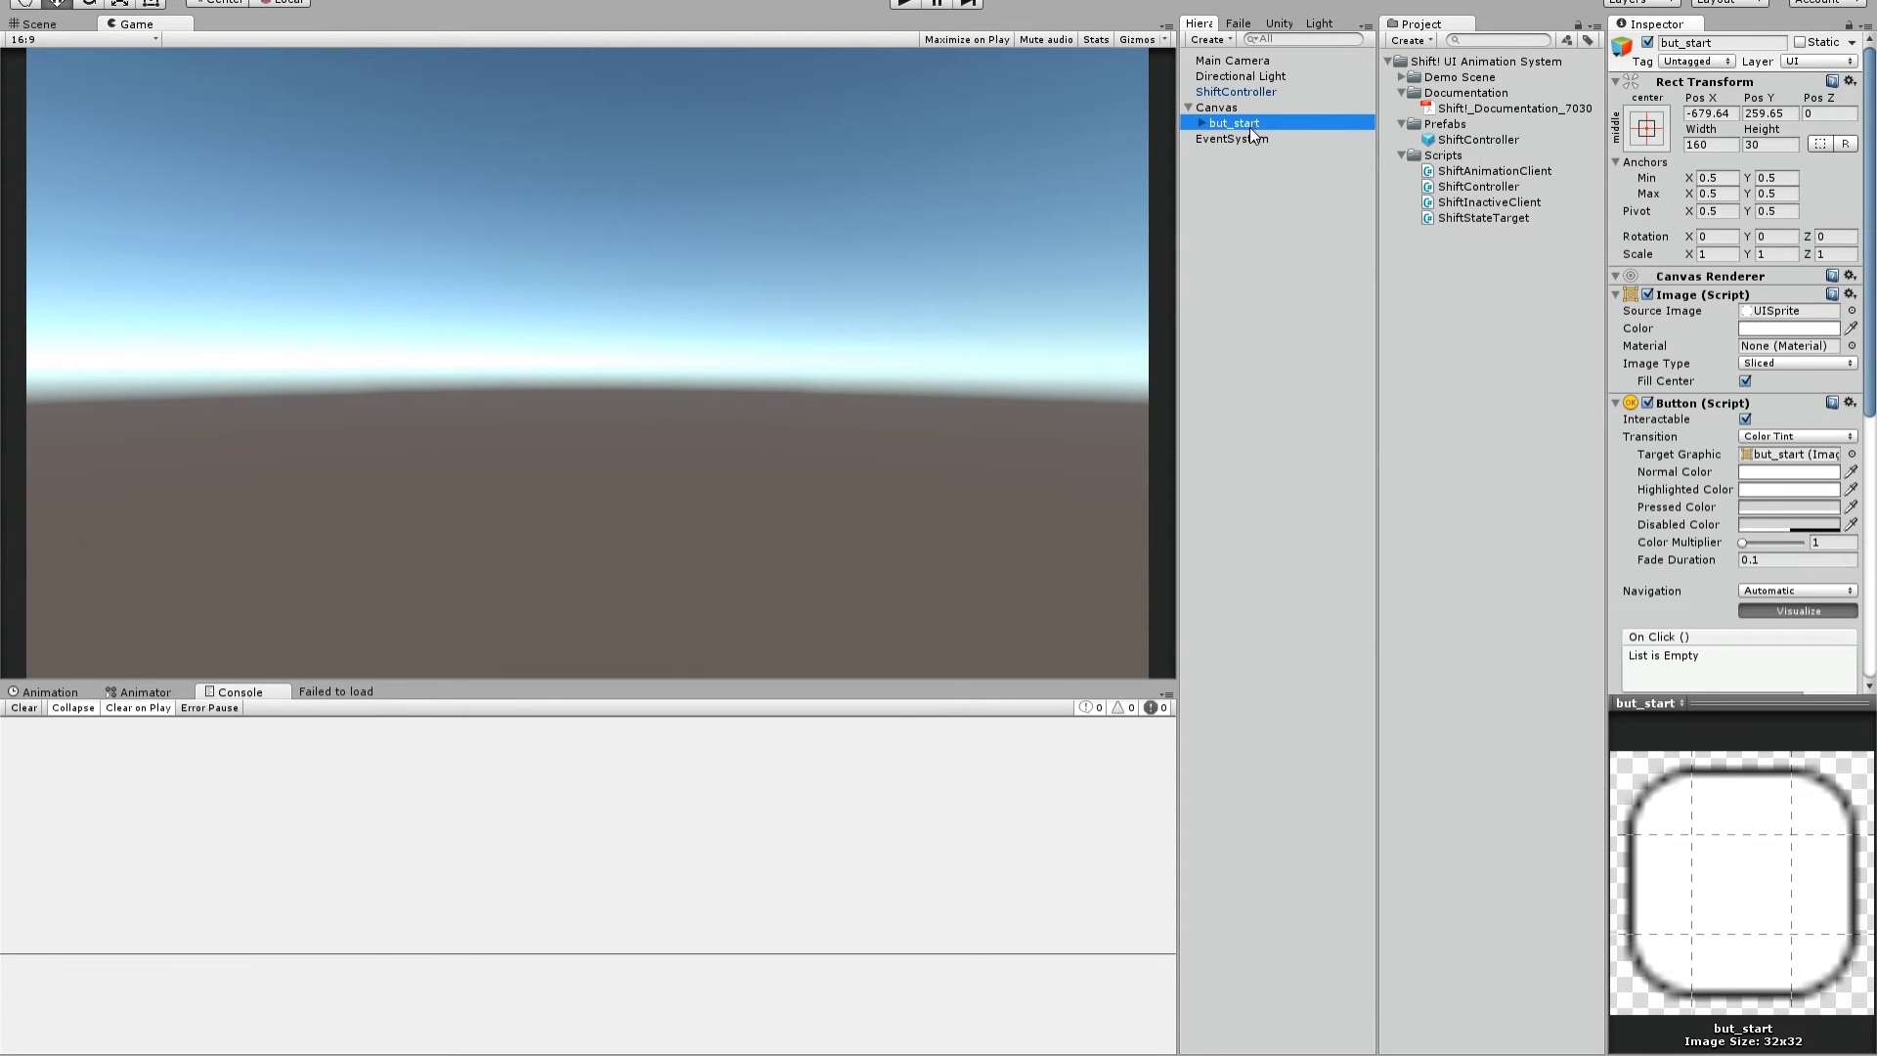
pyautogui.rightClick(1253, 125)
pyautogui.click(1336, 210)
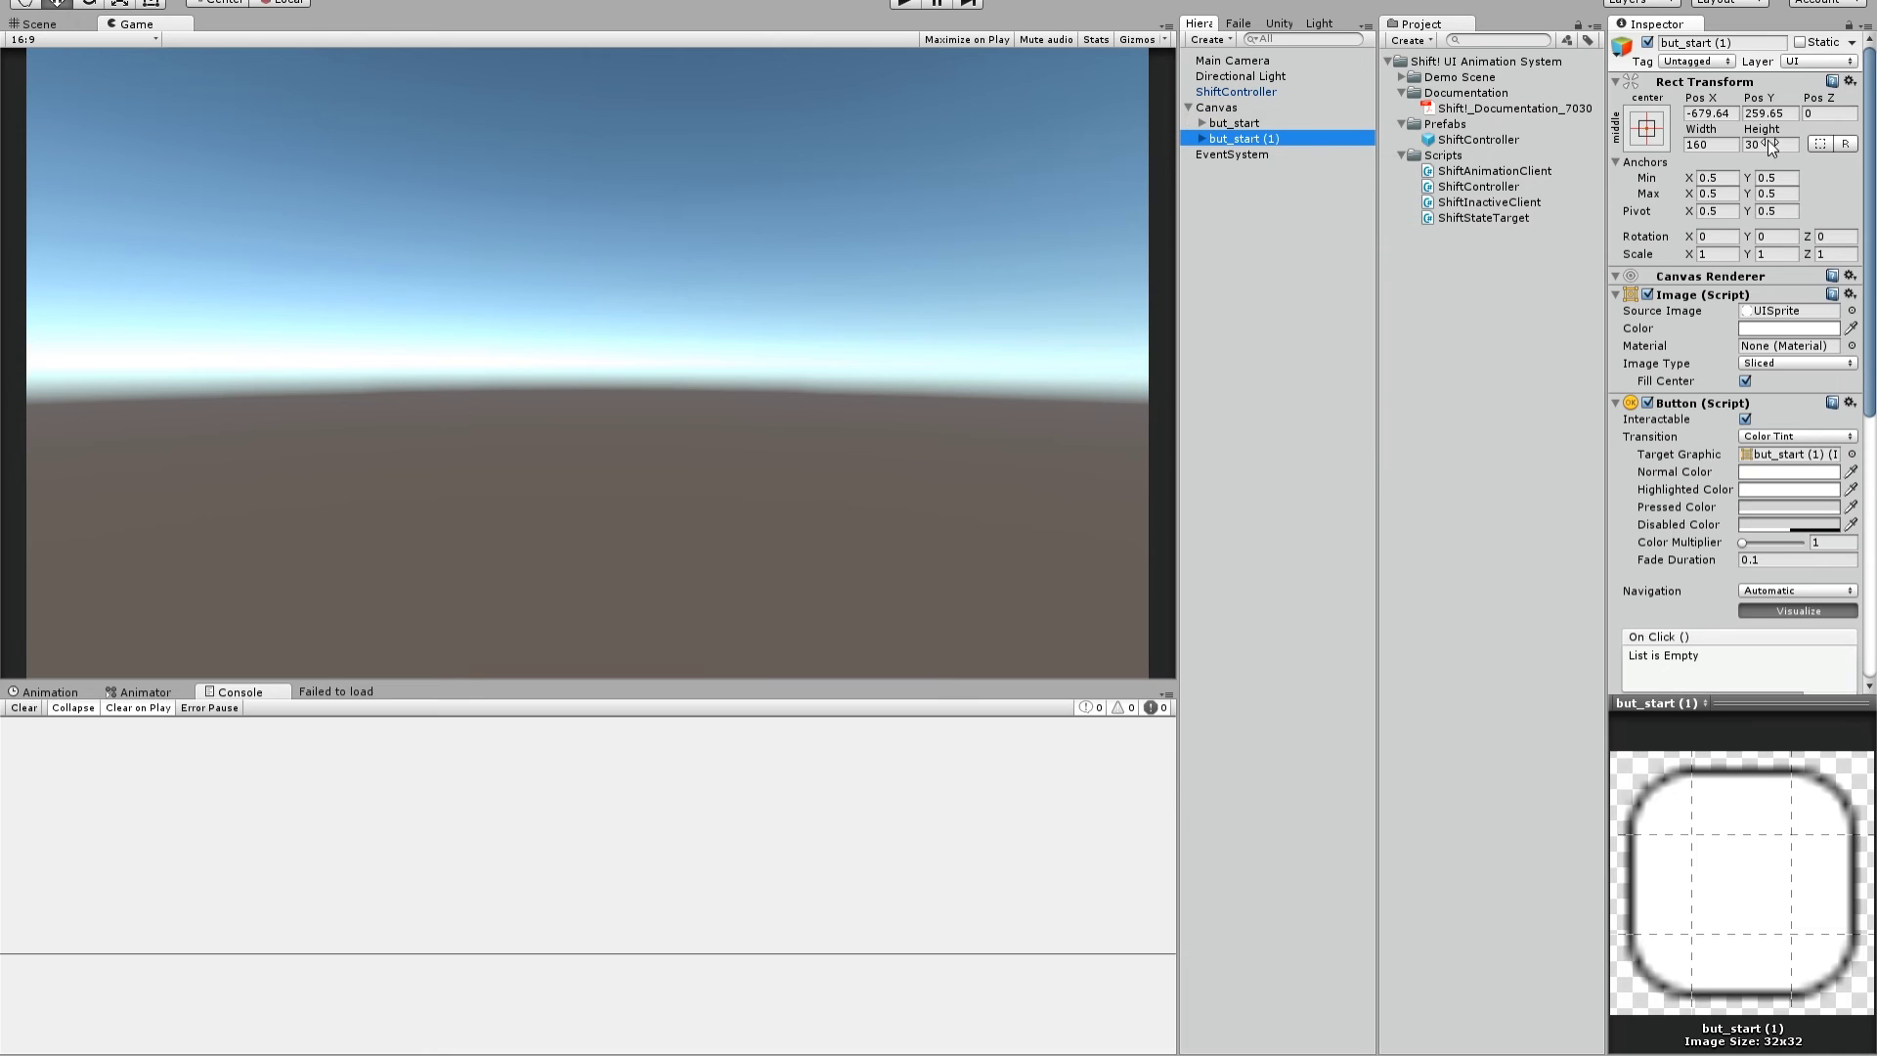
pyautogui.click(1688, 43)
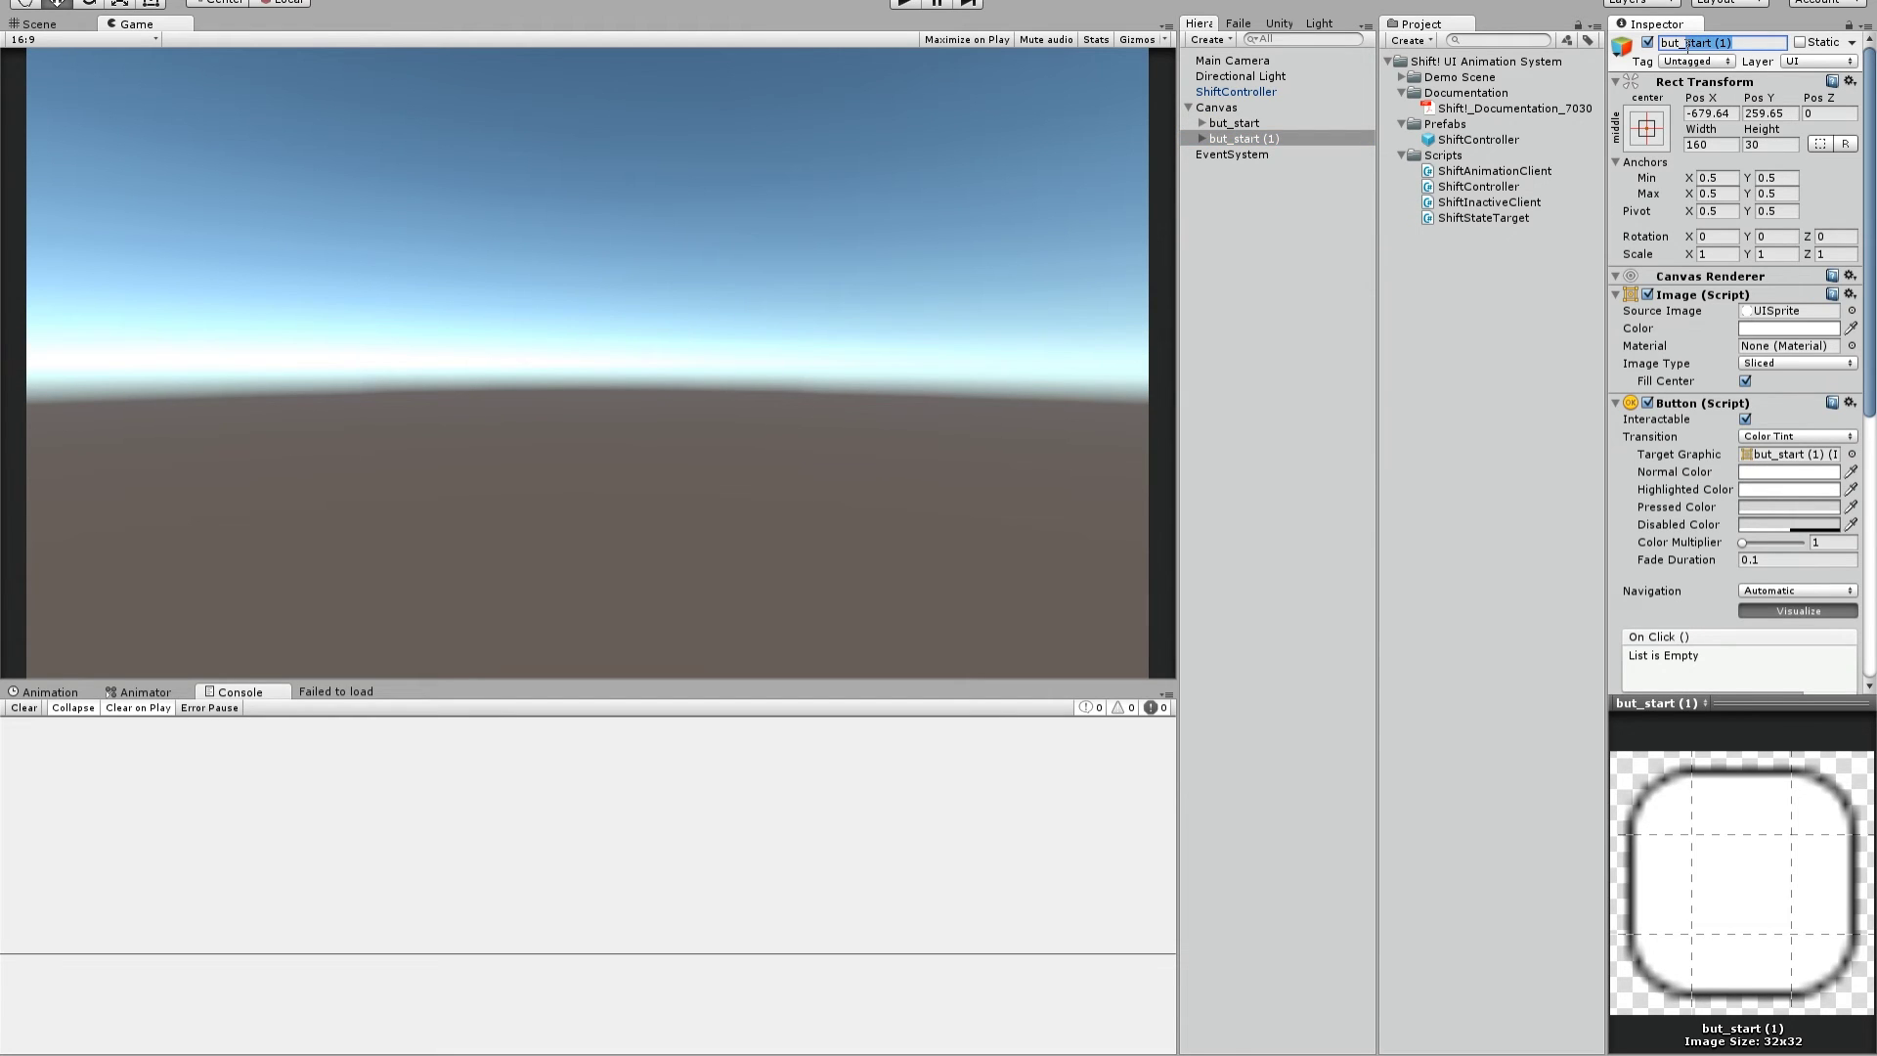
pyautogui.write('but_Settings')
pyautogui.press('Return')
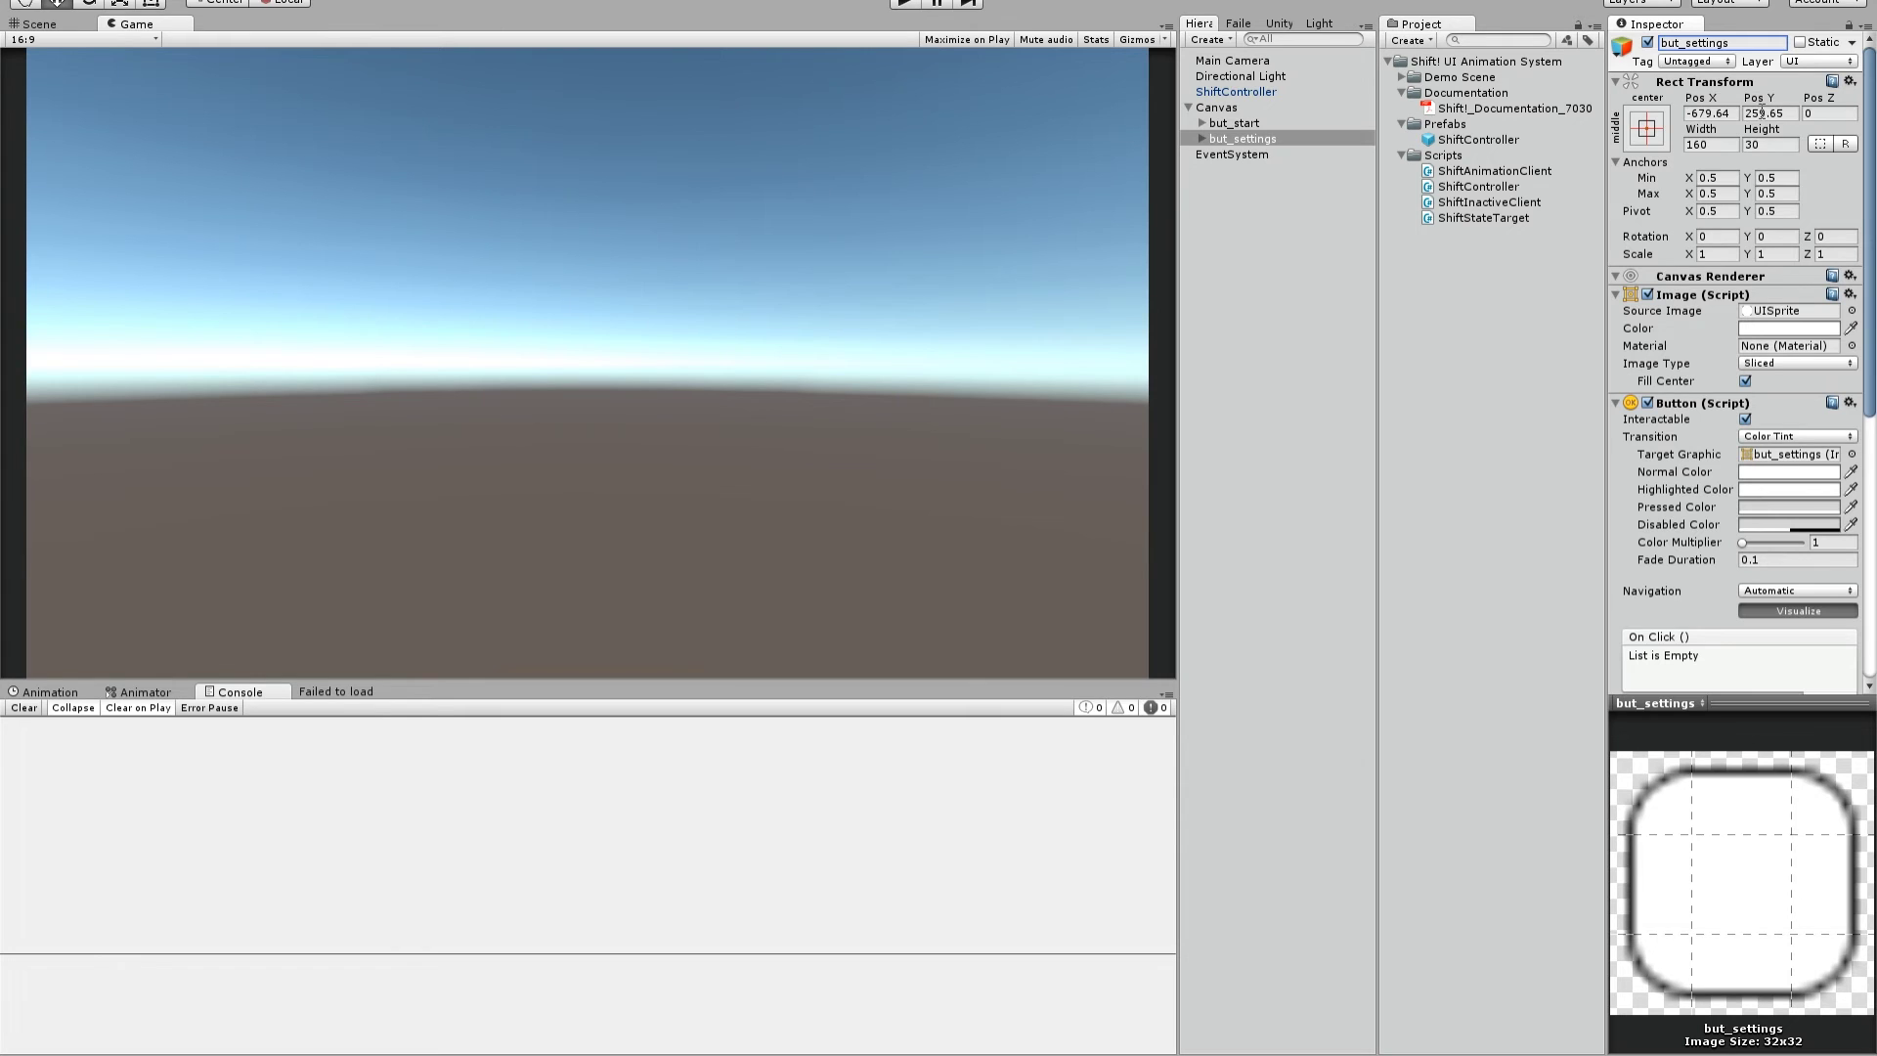
# Move but_settings on-screen to Pos X -432.85 and lower its Y to 187.02.
pyautogui.scroll(-5, 1787, 188)
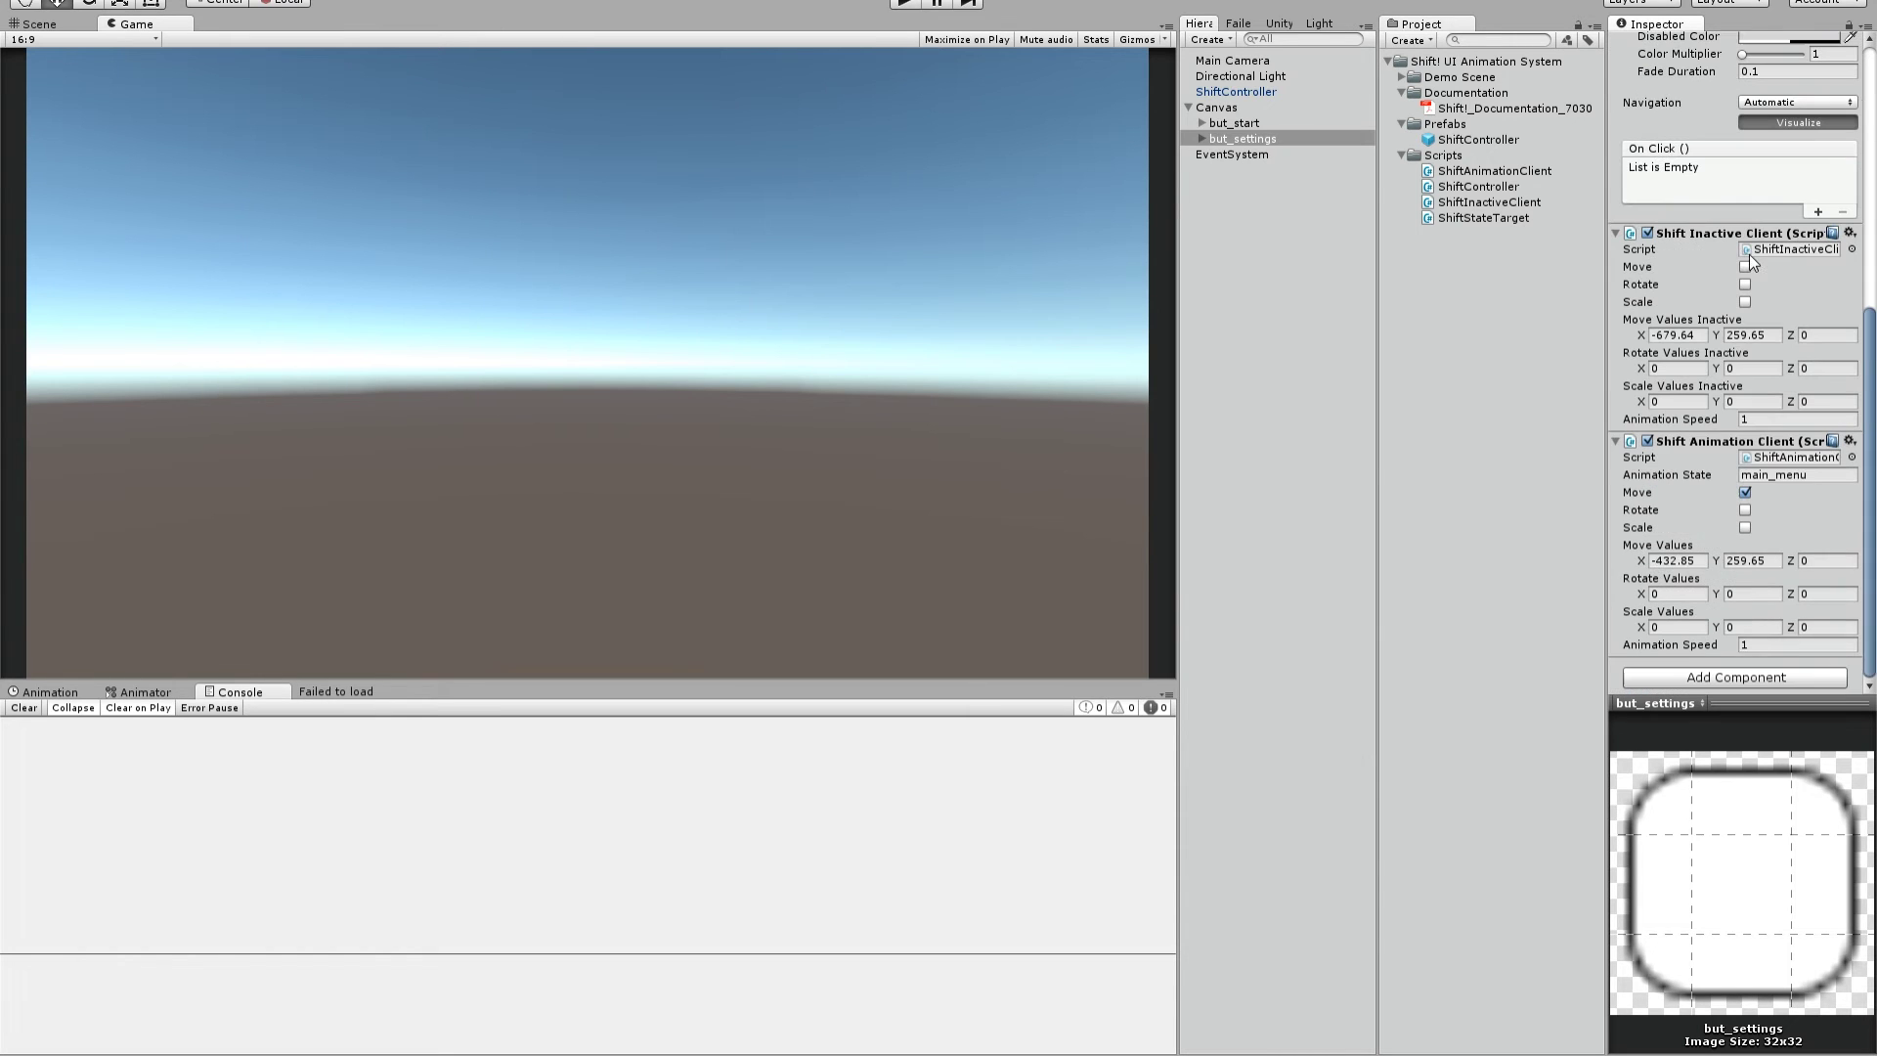
pyautogui.click(1697, 563)
pyautogui.hotkey('ctrl', 'c')
pyautogui.scroll(5, 1785, 411)
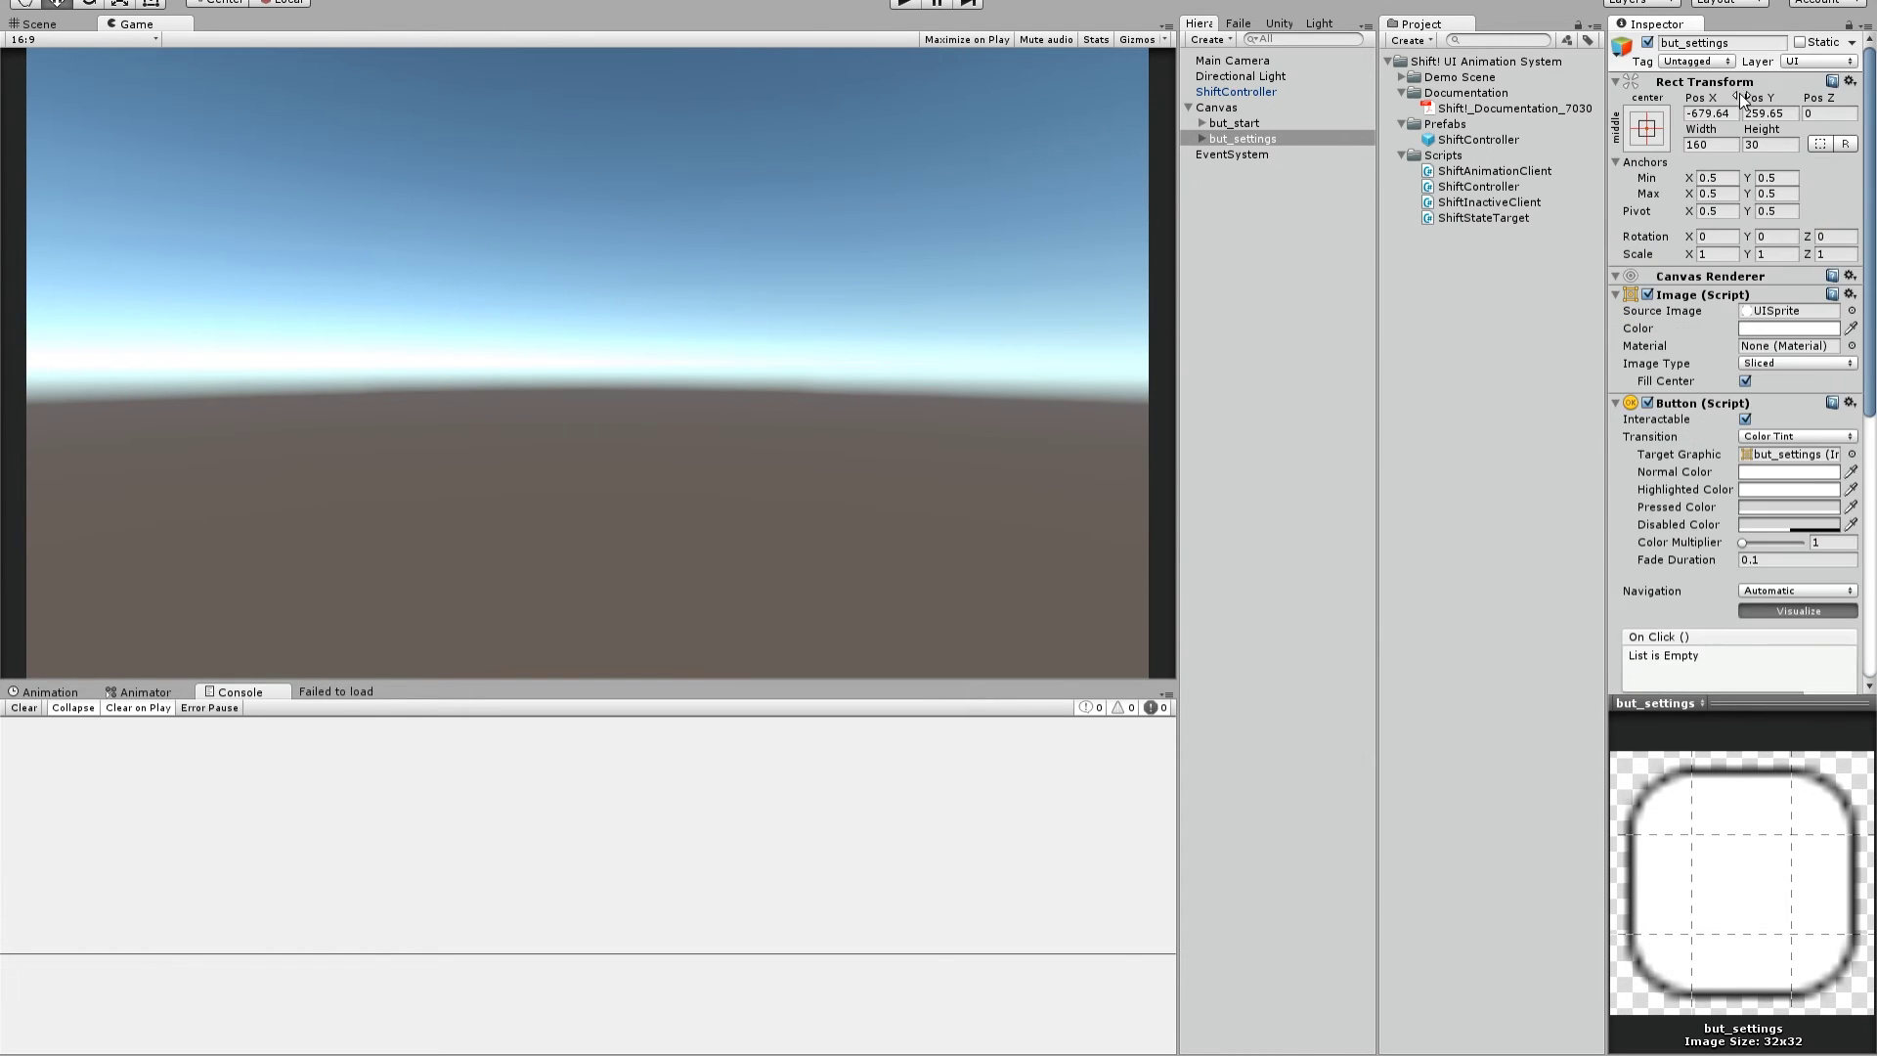
pyautogui.click(1735, 116)
pyautogui.hotkey('ctrl', 'v')
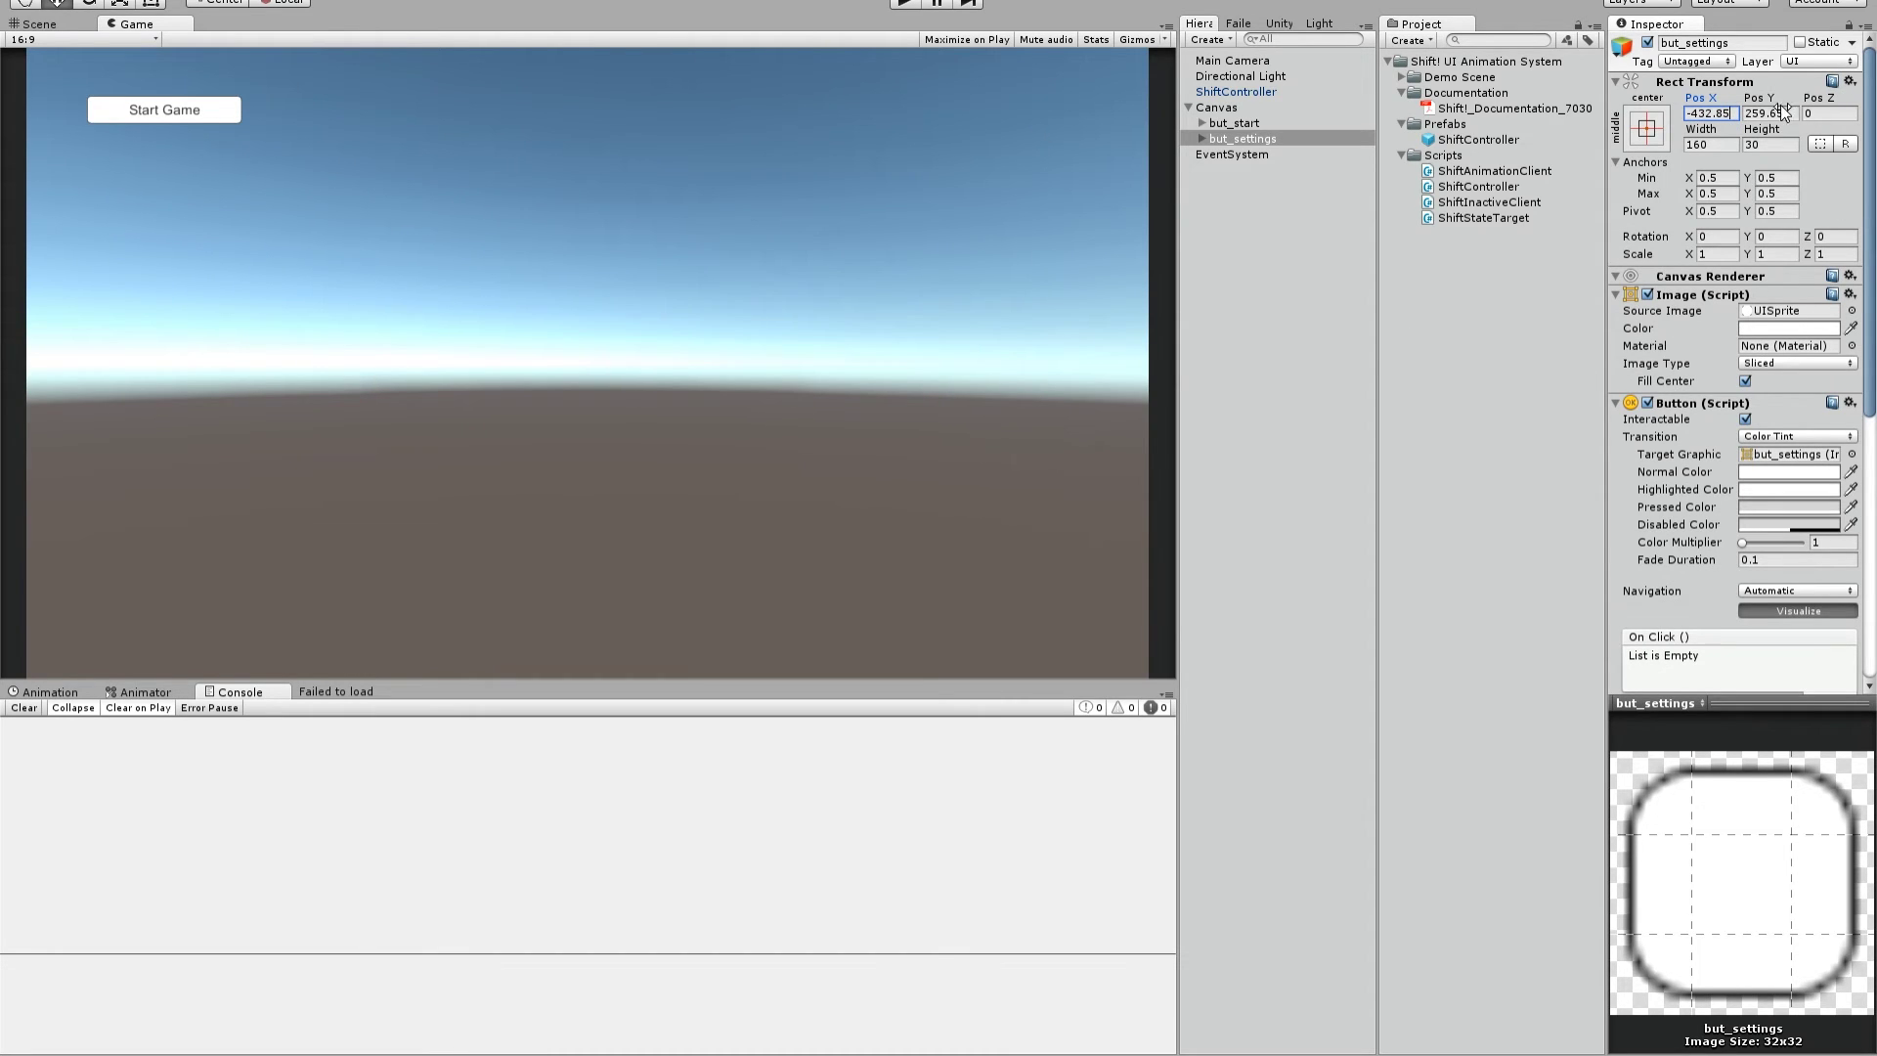
pyautogui.moveTo(1772, 97); pyautogui.dragTo(1662, 98)
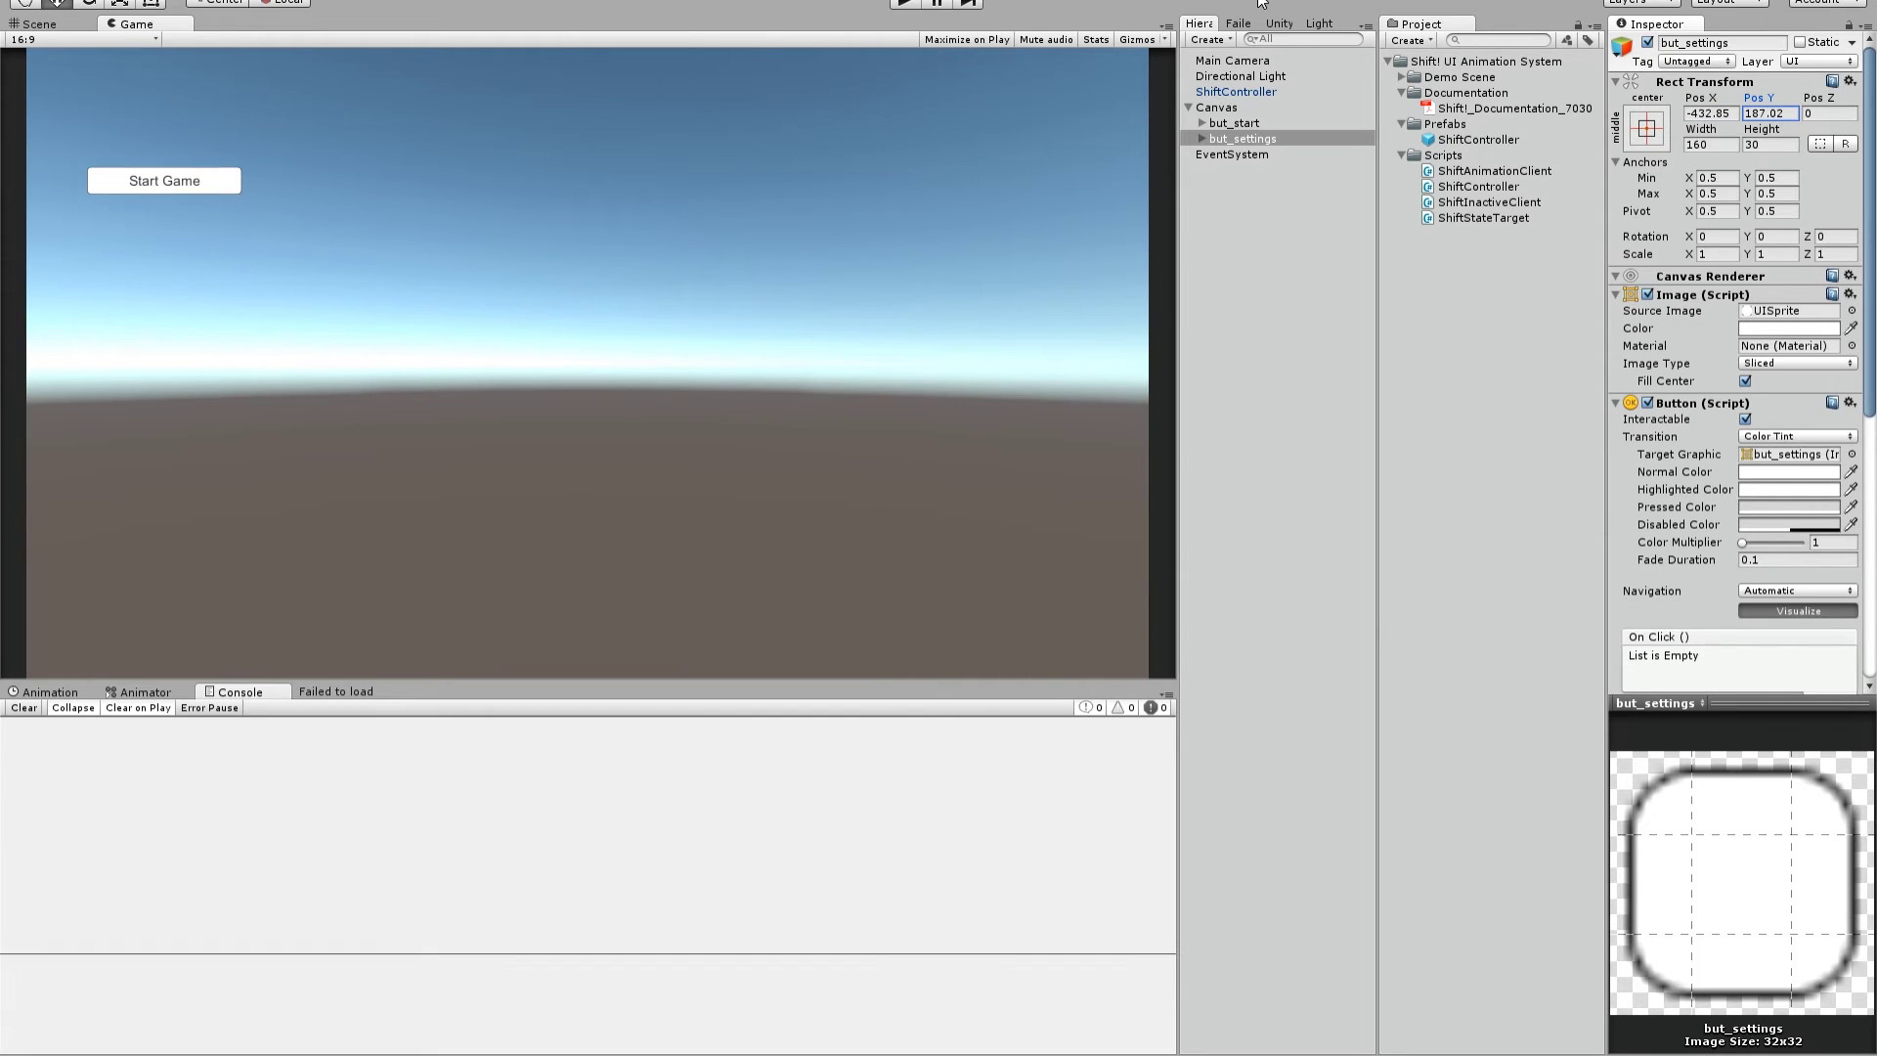
pyautogui.click(1746, 97)
pyautogui.hotkey('ctrl', 'c')
# Paste 187.02 into both the animated and inactive Move Values Y.
pyautogui.scroll(-10, 1769, 297)
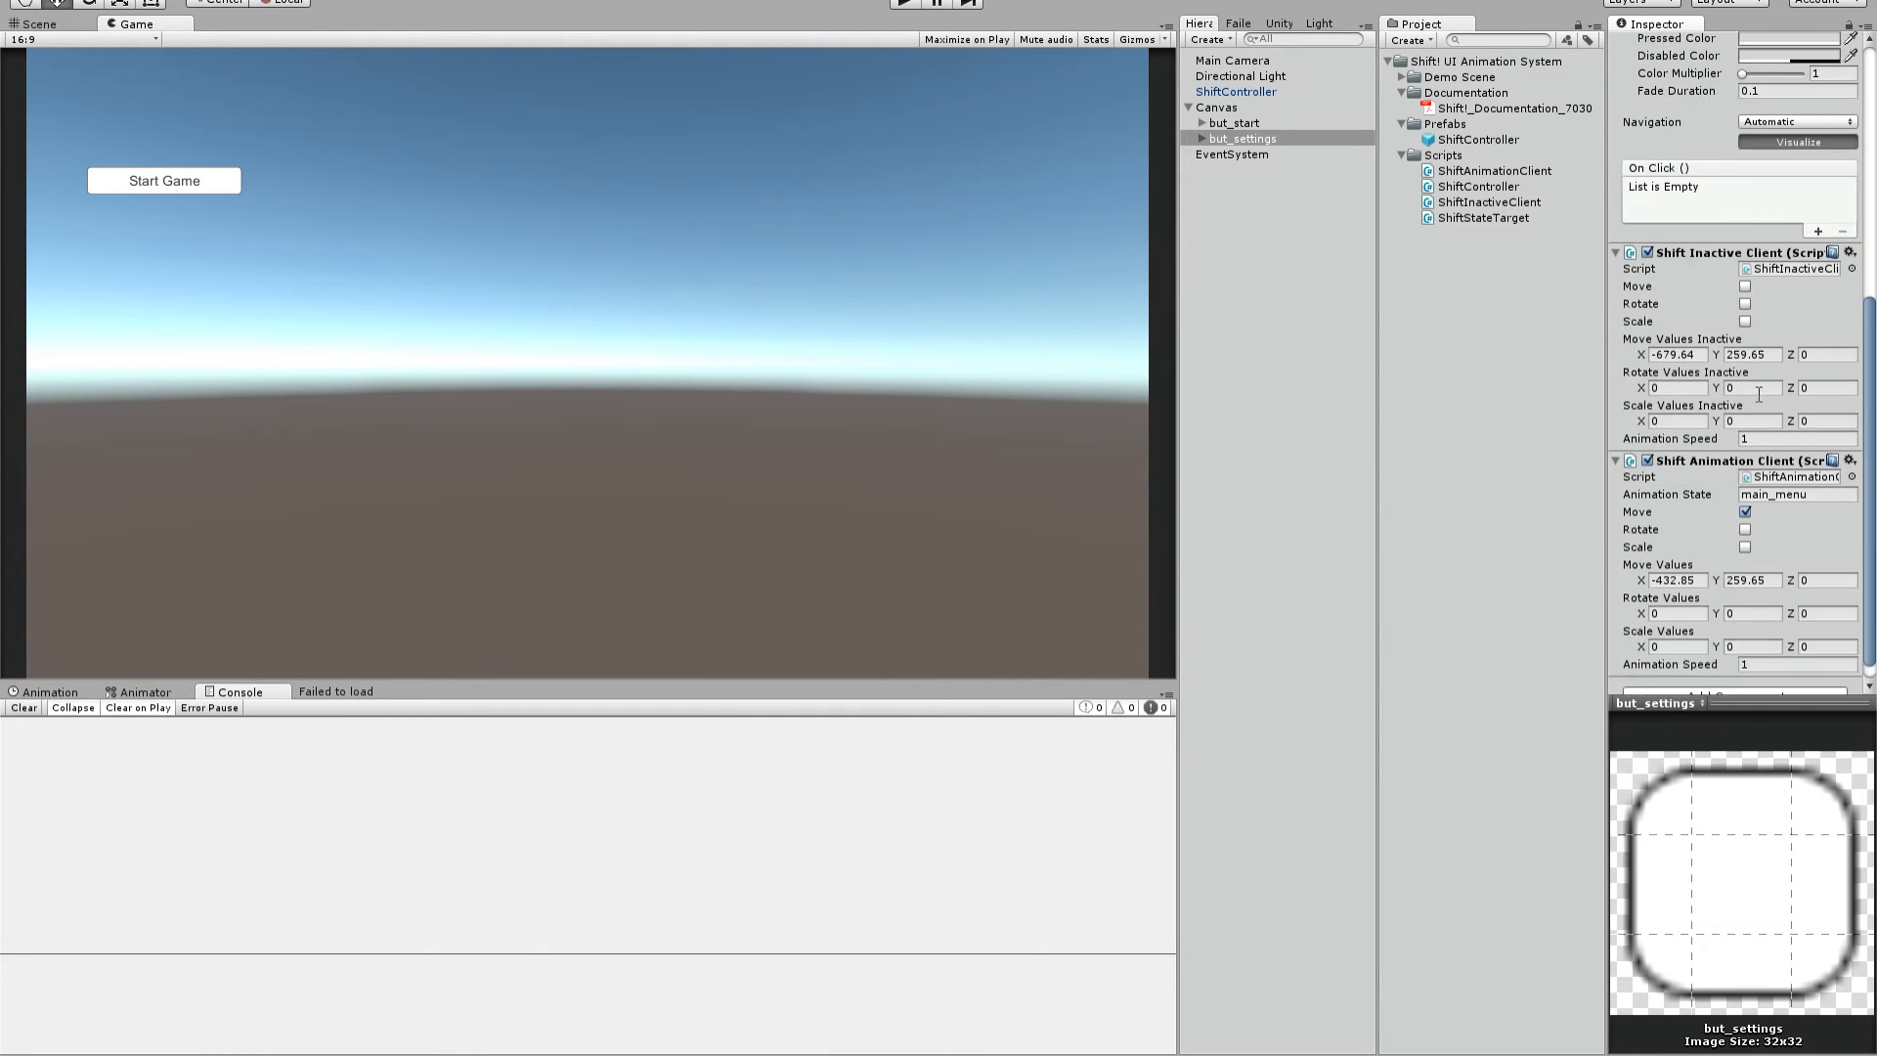
pyautogui.click(1752, 560)
pyautogui.hotkey('ctrl', 'v')
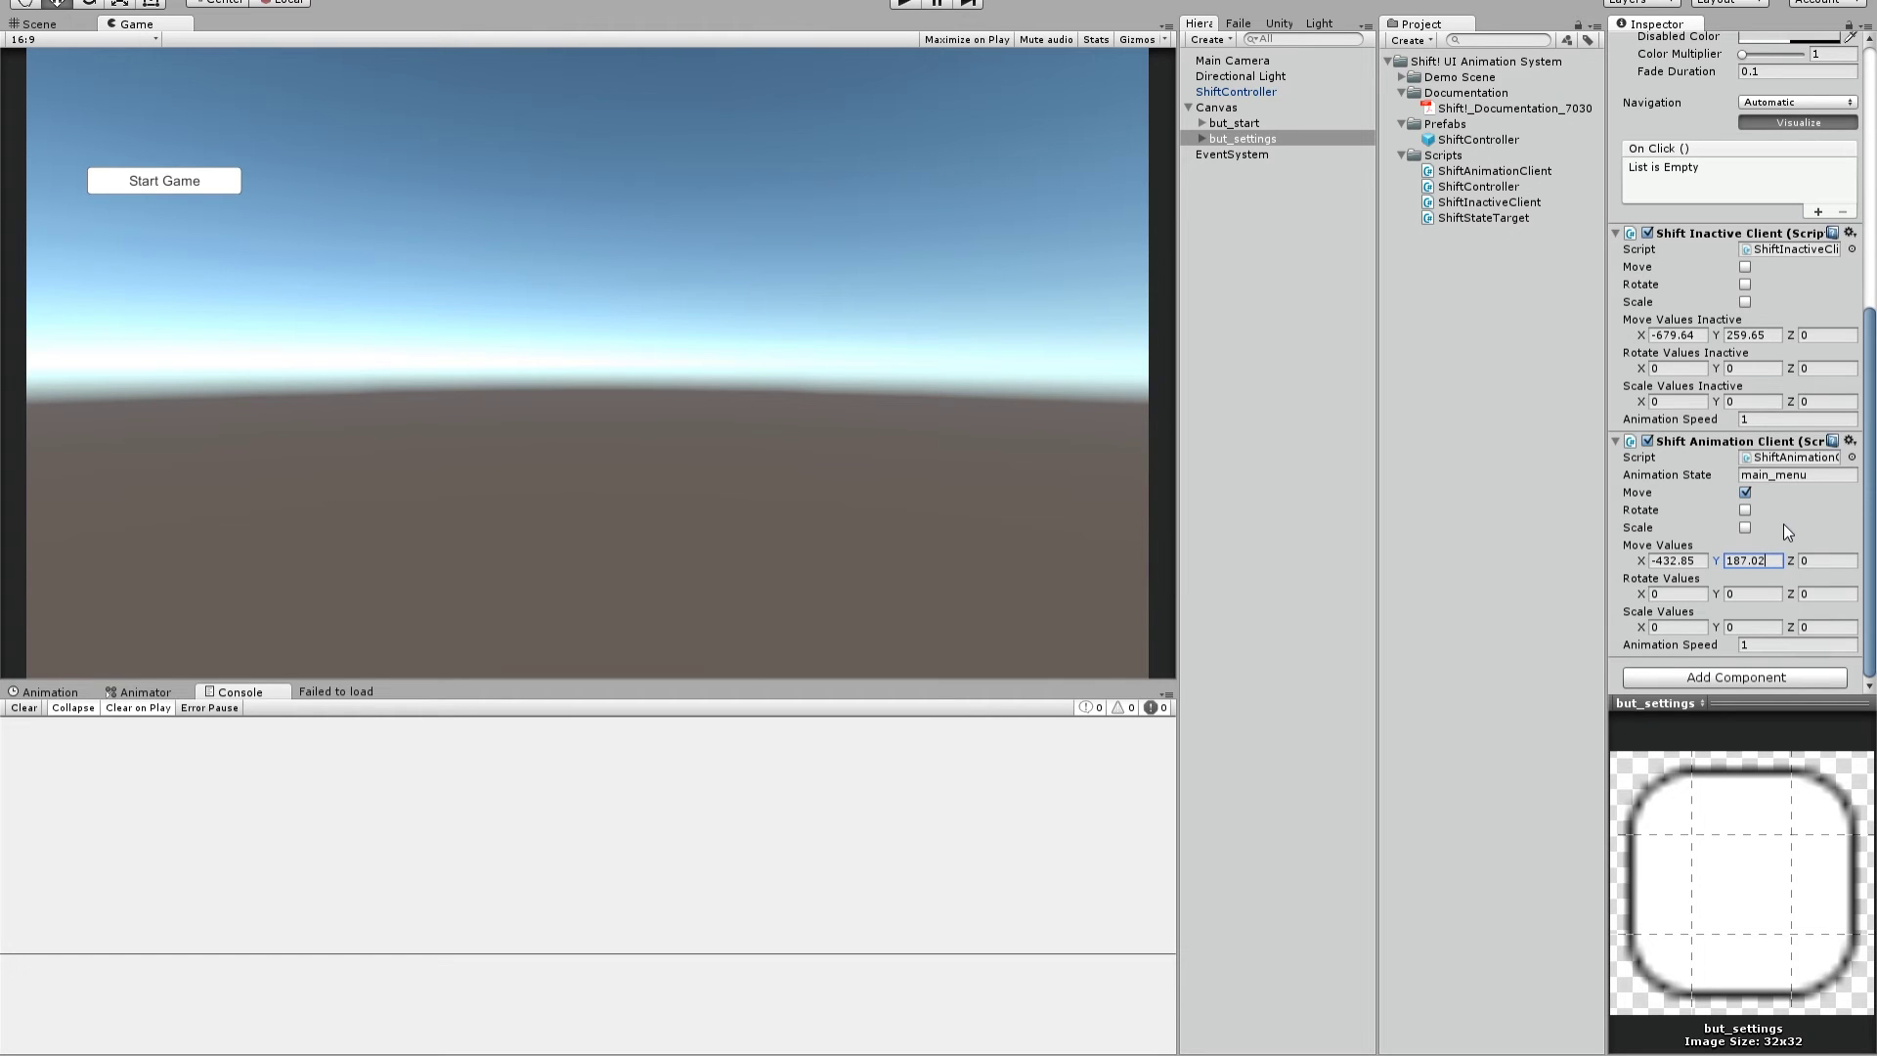
pyautogui.click(1755, 335)
pyautogui.hotkey('ctrl', 'v')
# Set but_settings' Pos X back to -679.64, parking it off-screen left.
pyautogui.scroll(10, 1758, 355)
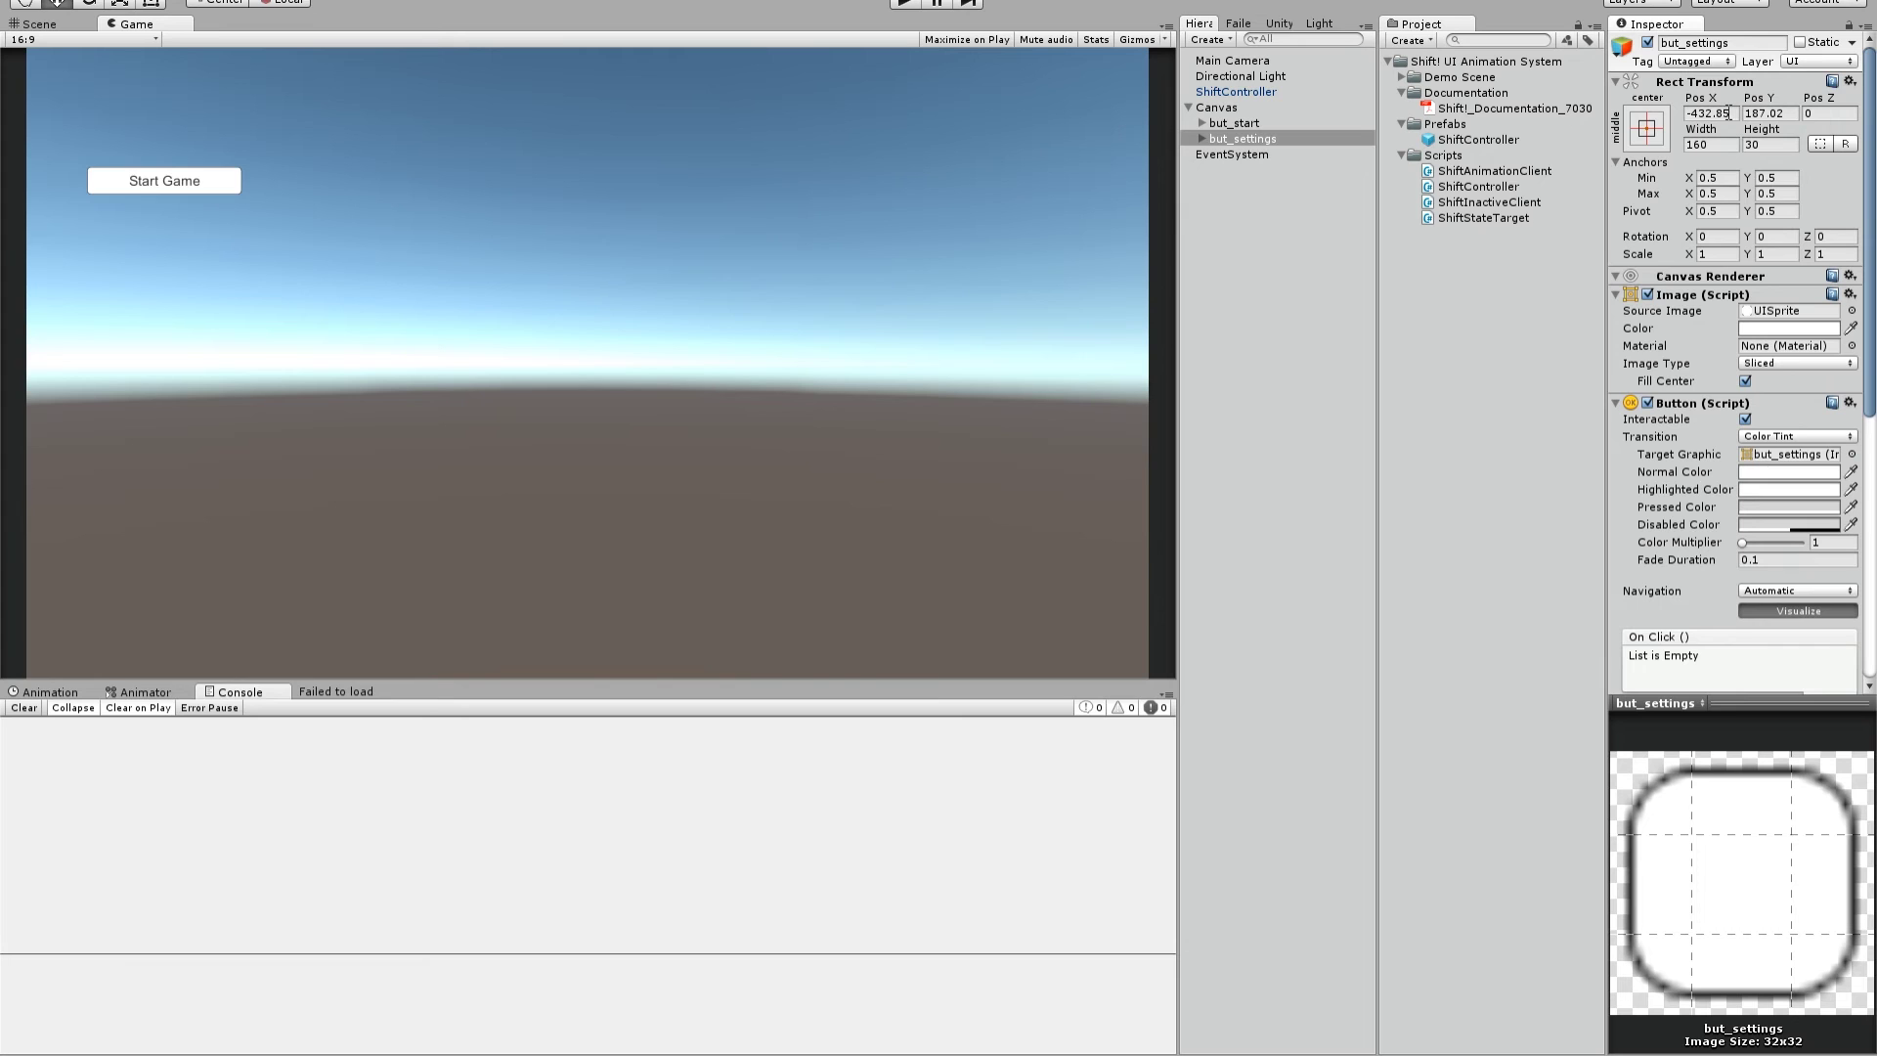
pyautogui.click(1727, 114)
pyautogui.scroll(-10, 1757, 207)
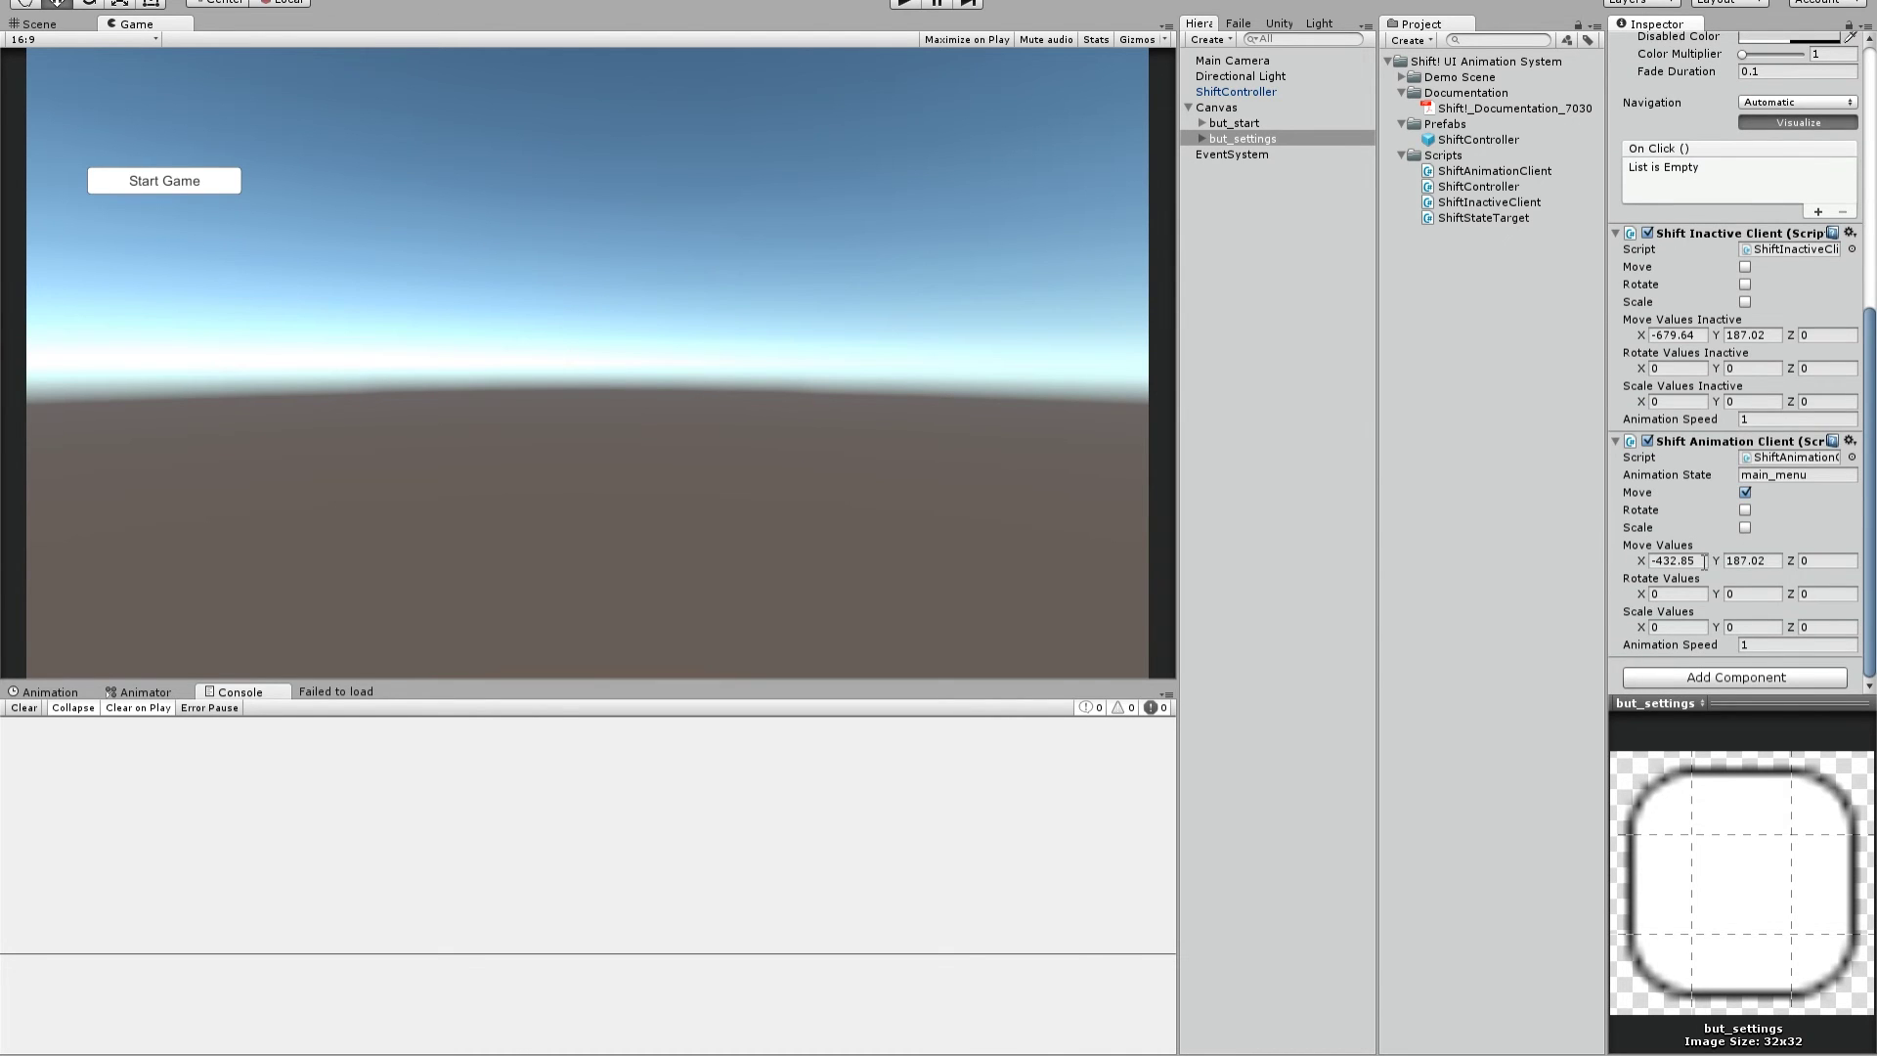
pyautogui.click(1704, 562)
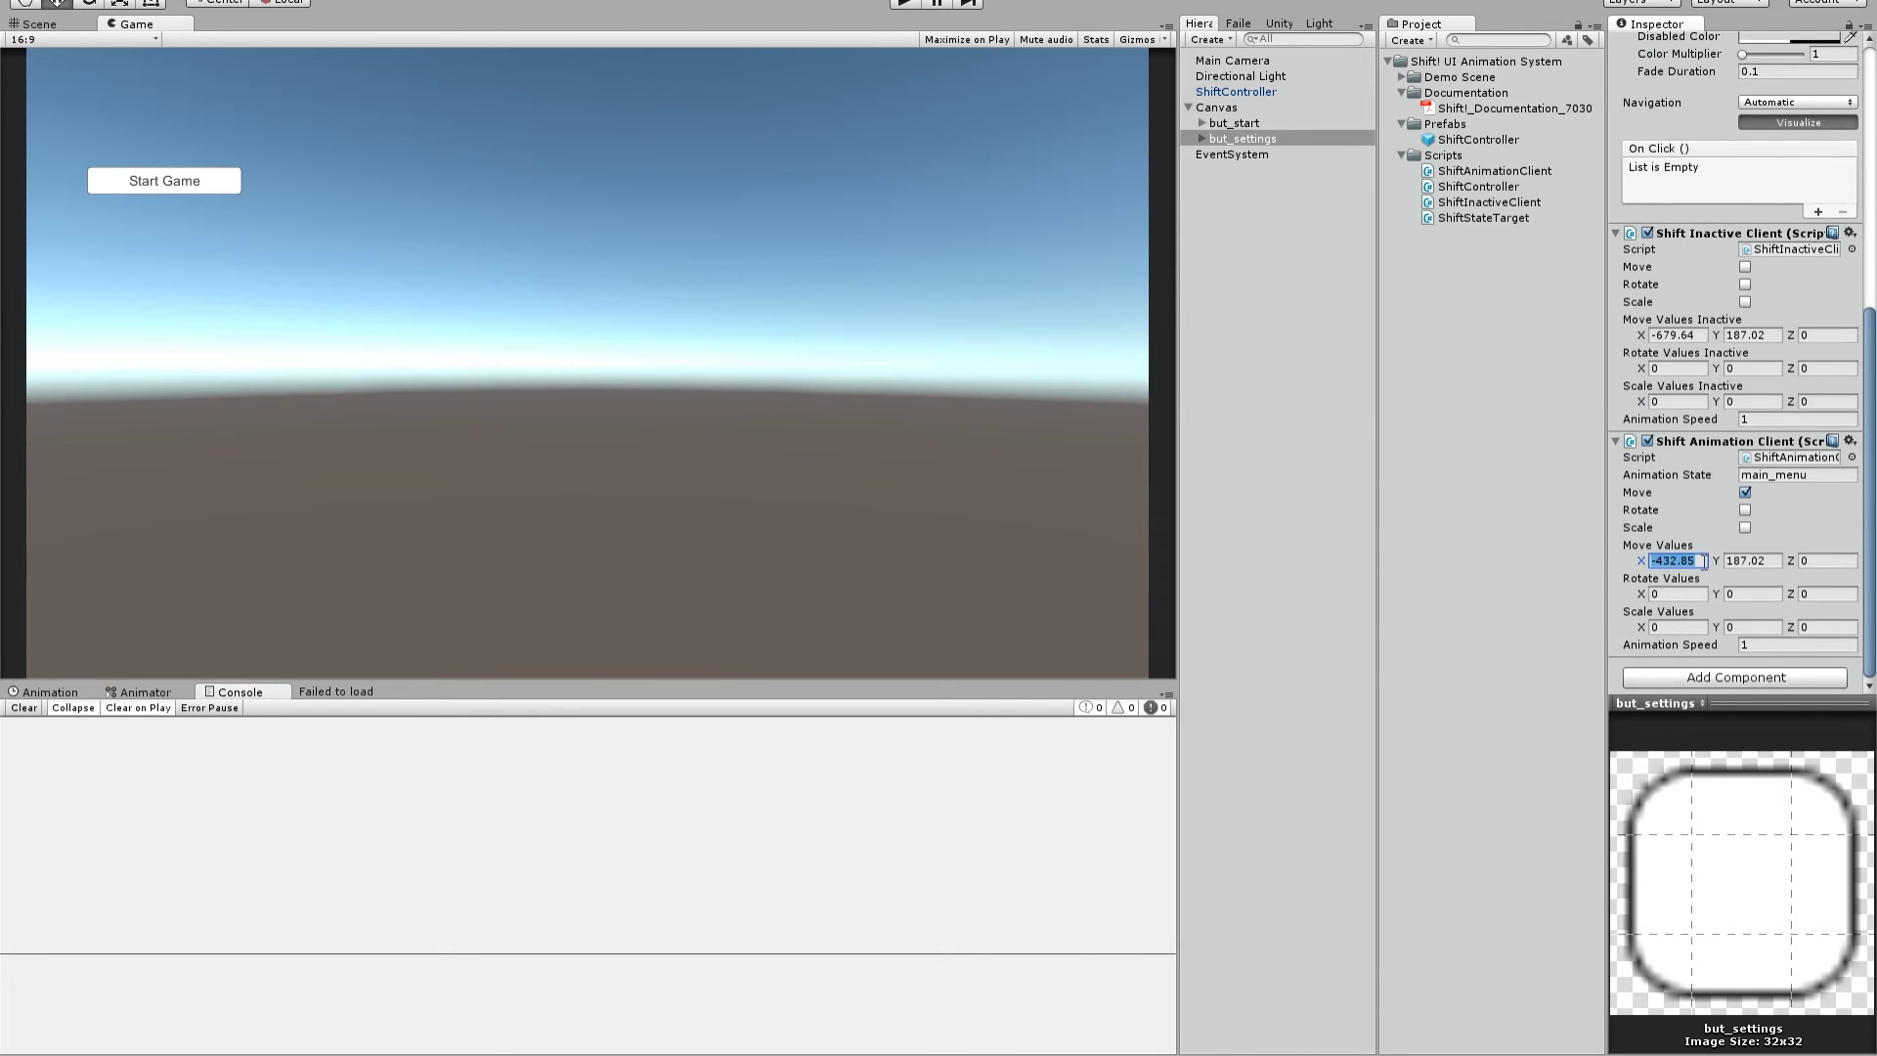
pyautogui.click(1701, 336)
pyautogui.hotkey('ctrl', 'c')
pyautogui.scroll(10, 1706, 293)
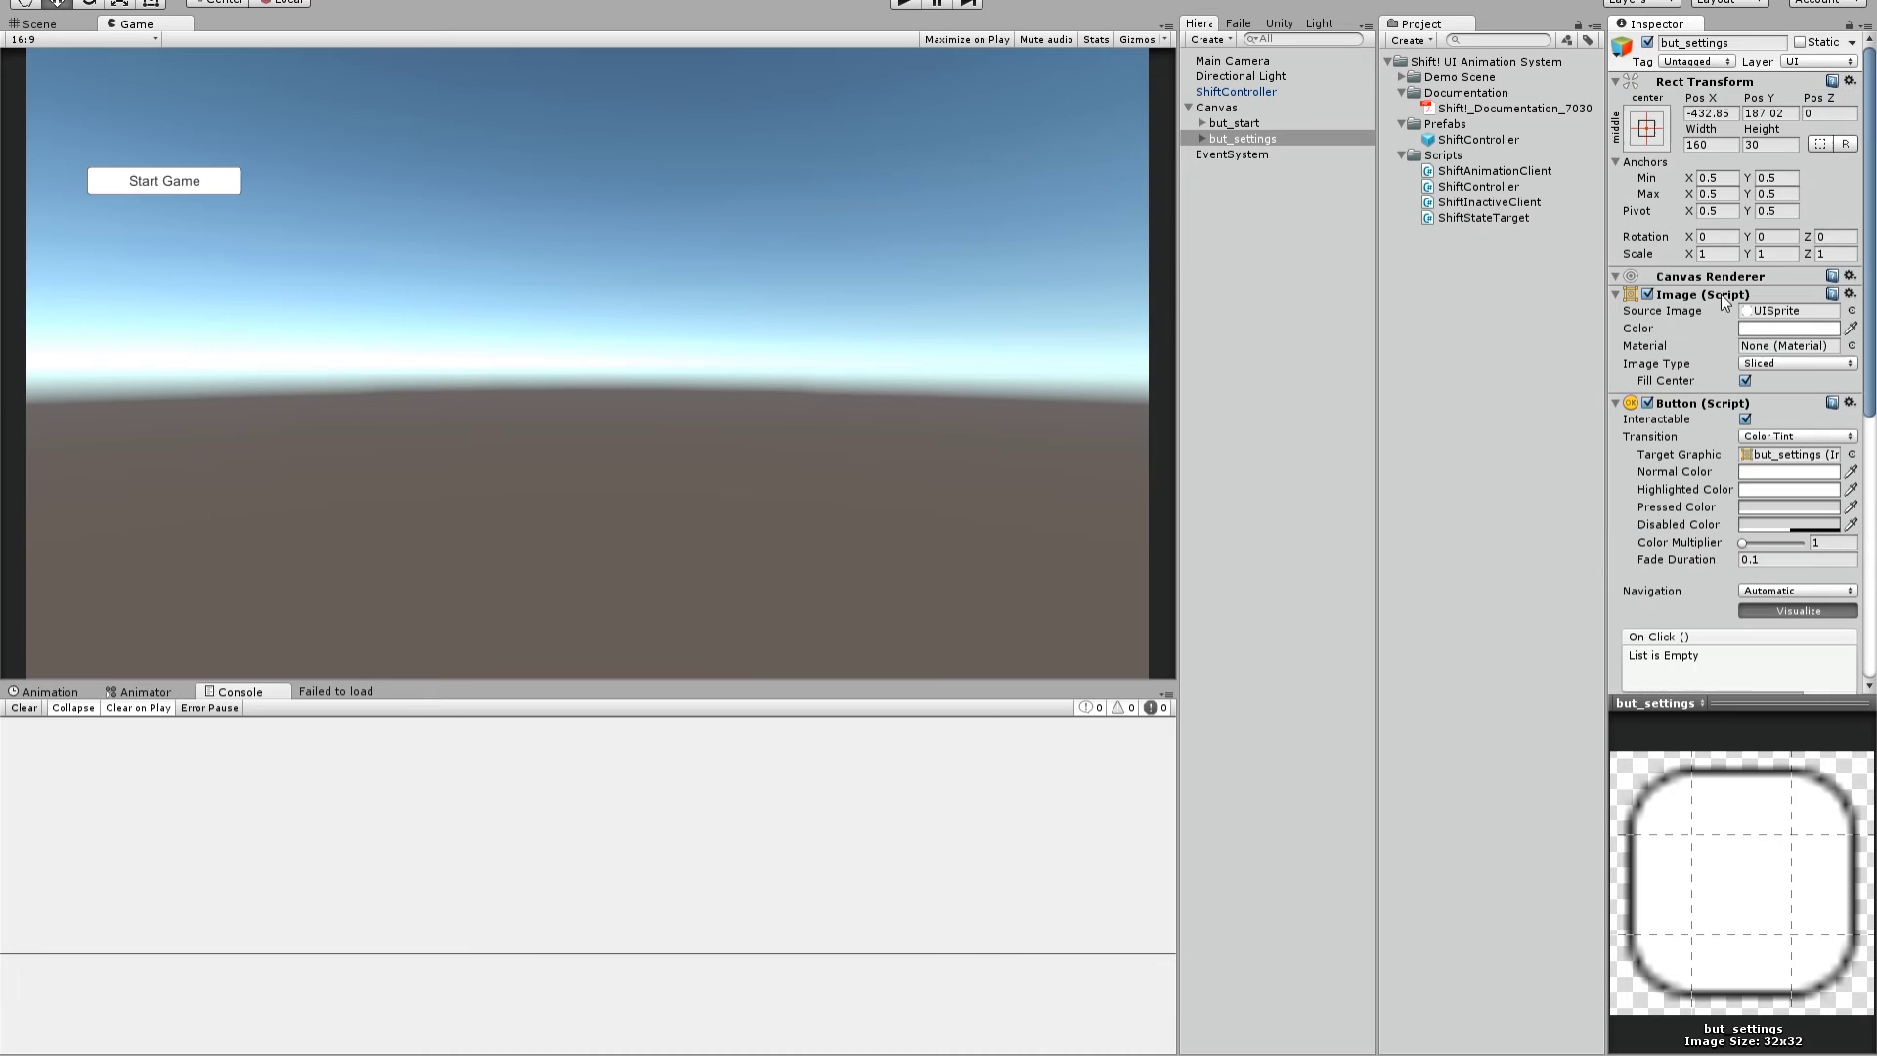
pyautogui.click(1709, 113)
pyautogui.hotkey('ctrl', 'v')
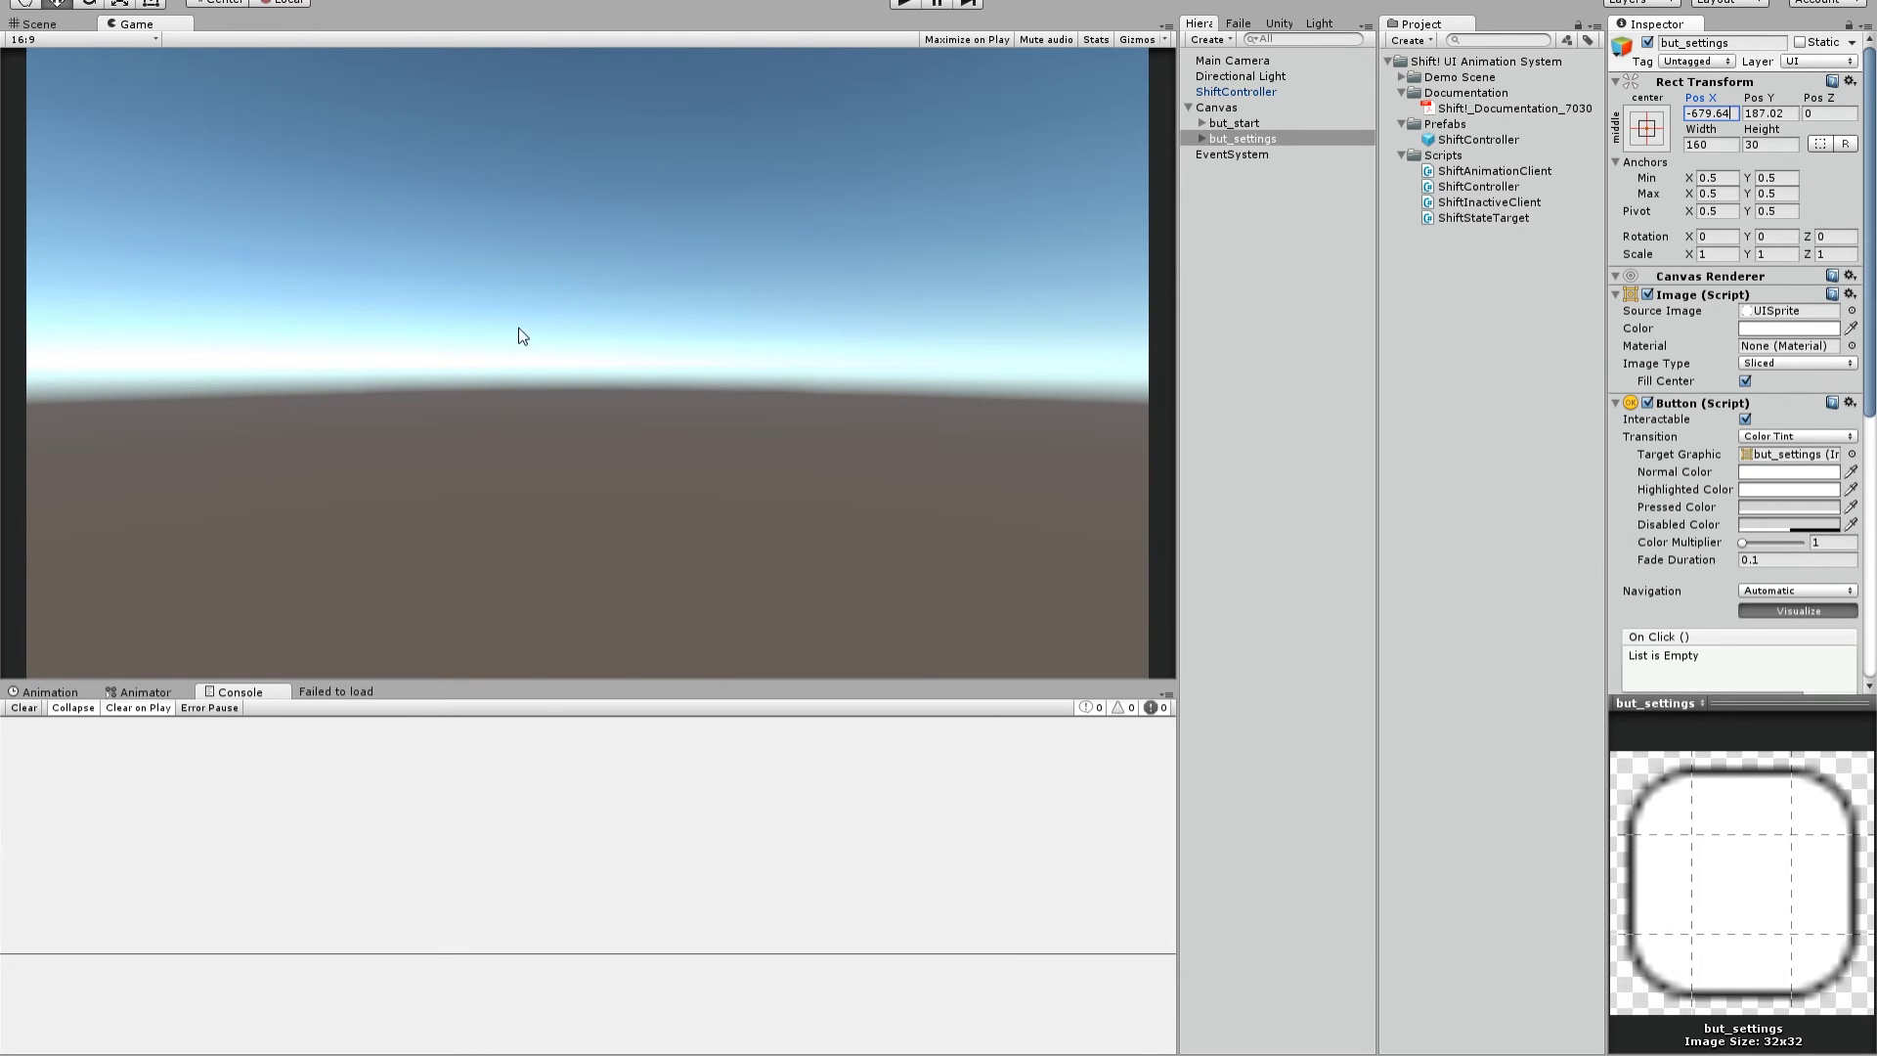
# Test-run the scene, then change the but_settings label to 'Settings Game'.
pyautogui.click(904, 5)
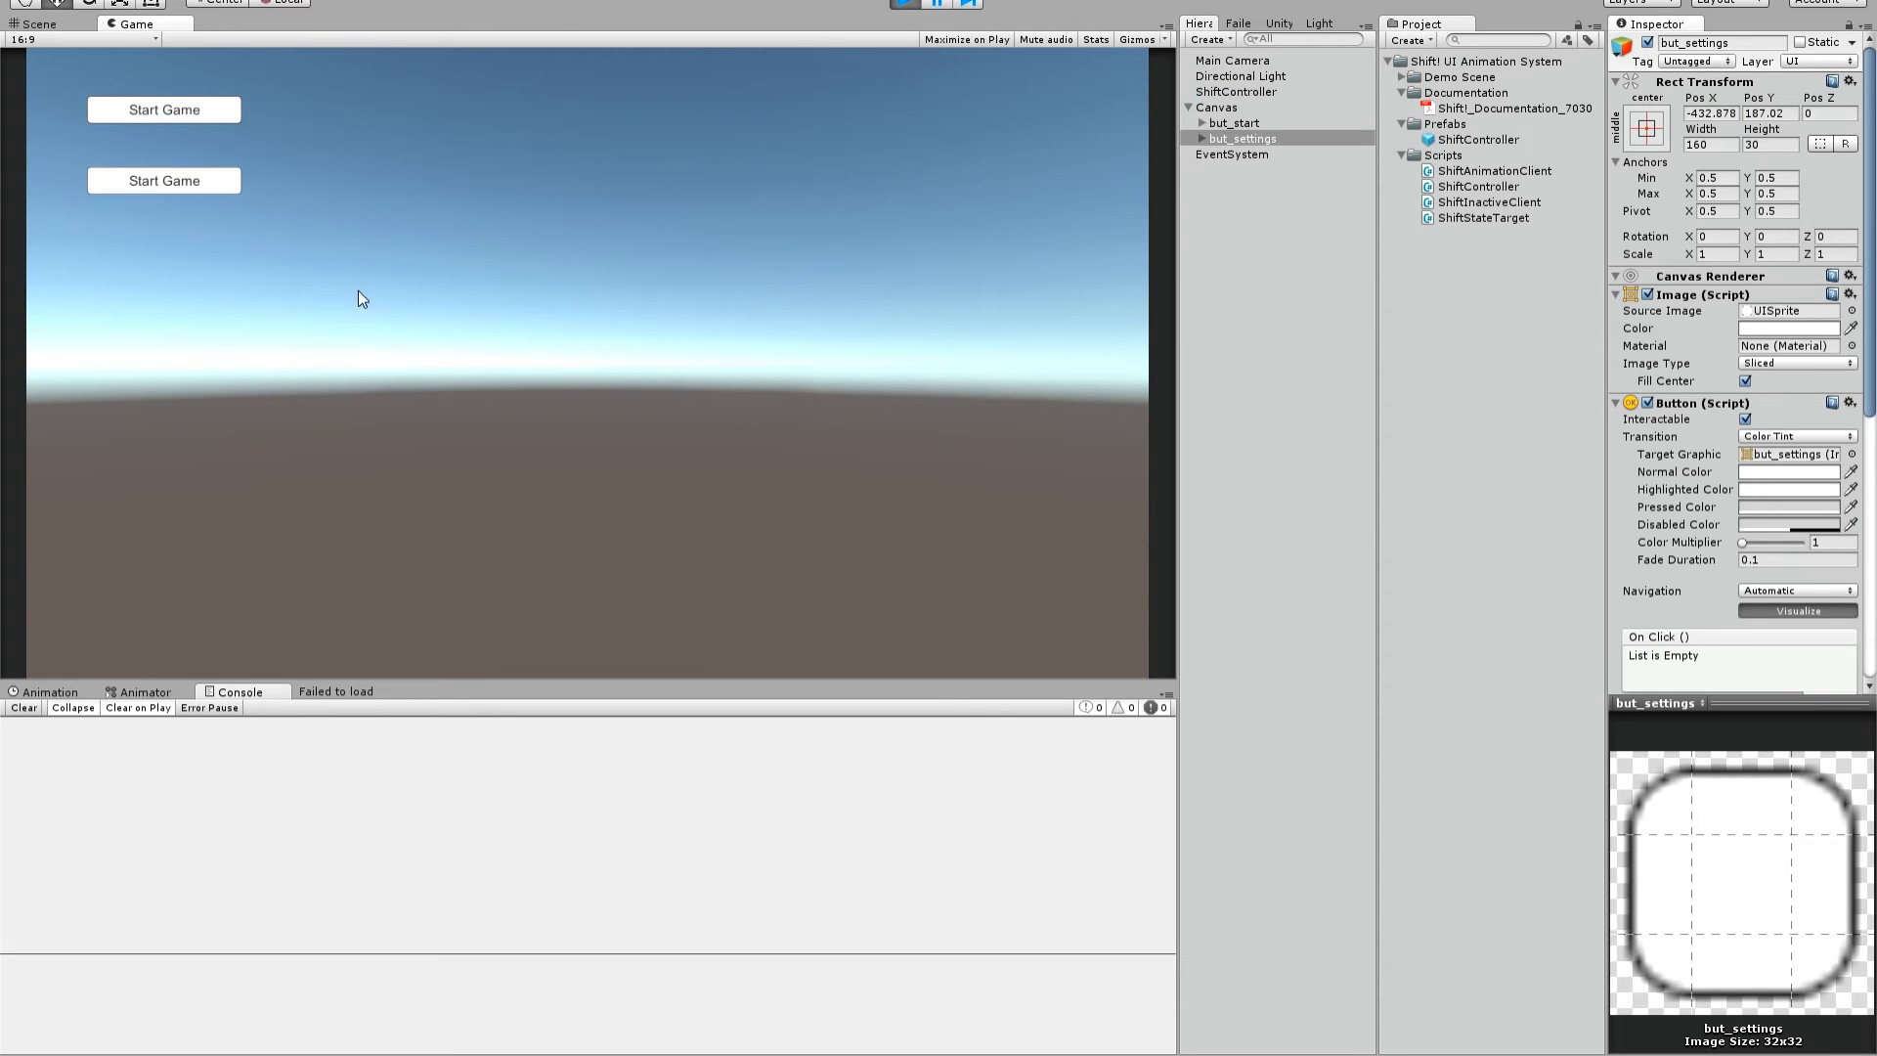
pyautogui.click(929, 4)
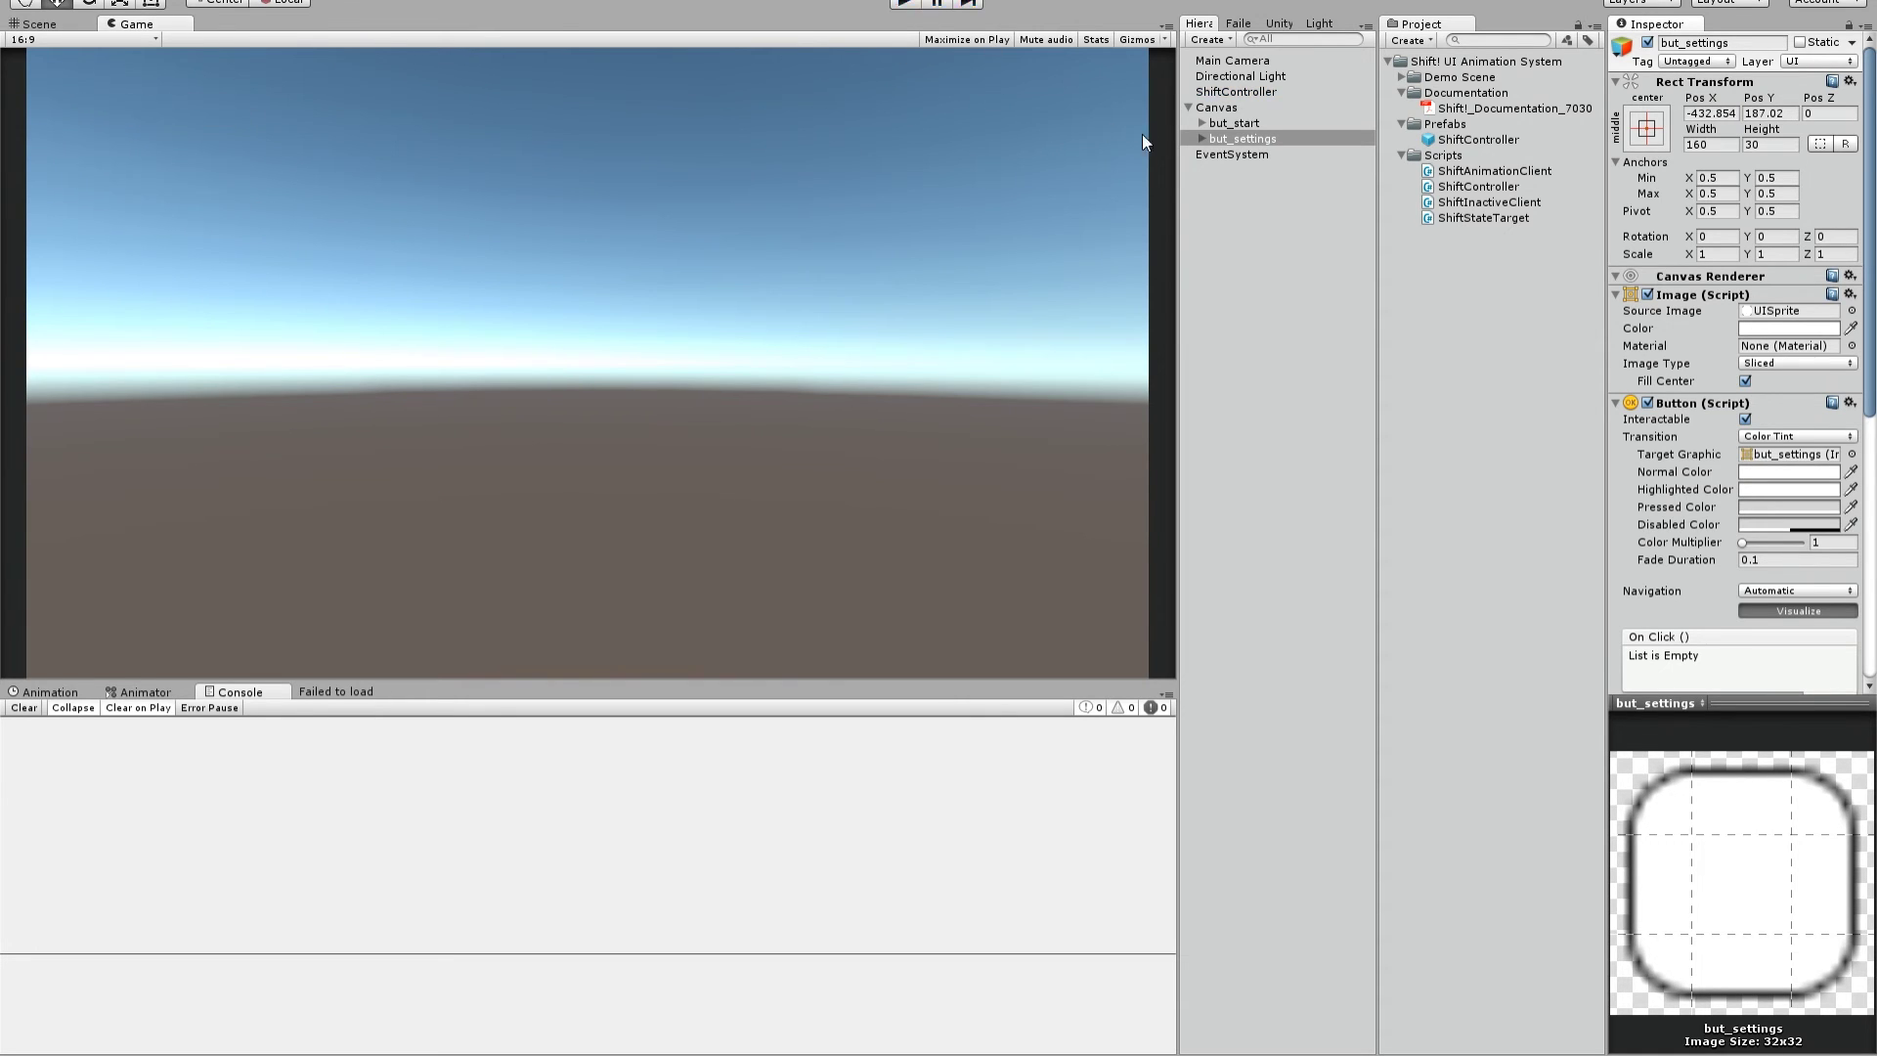
pyautogui.click(1202, 139)
pyautogui.click(1236, 155)
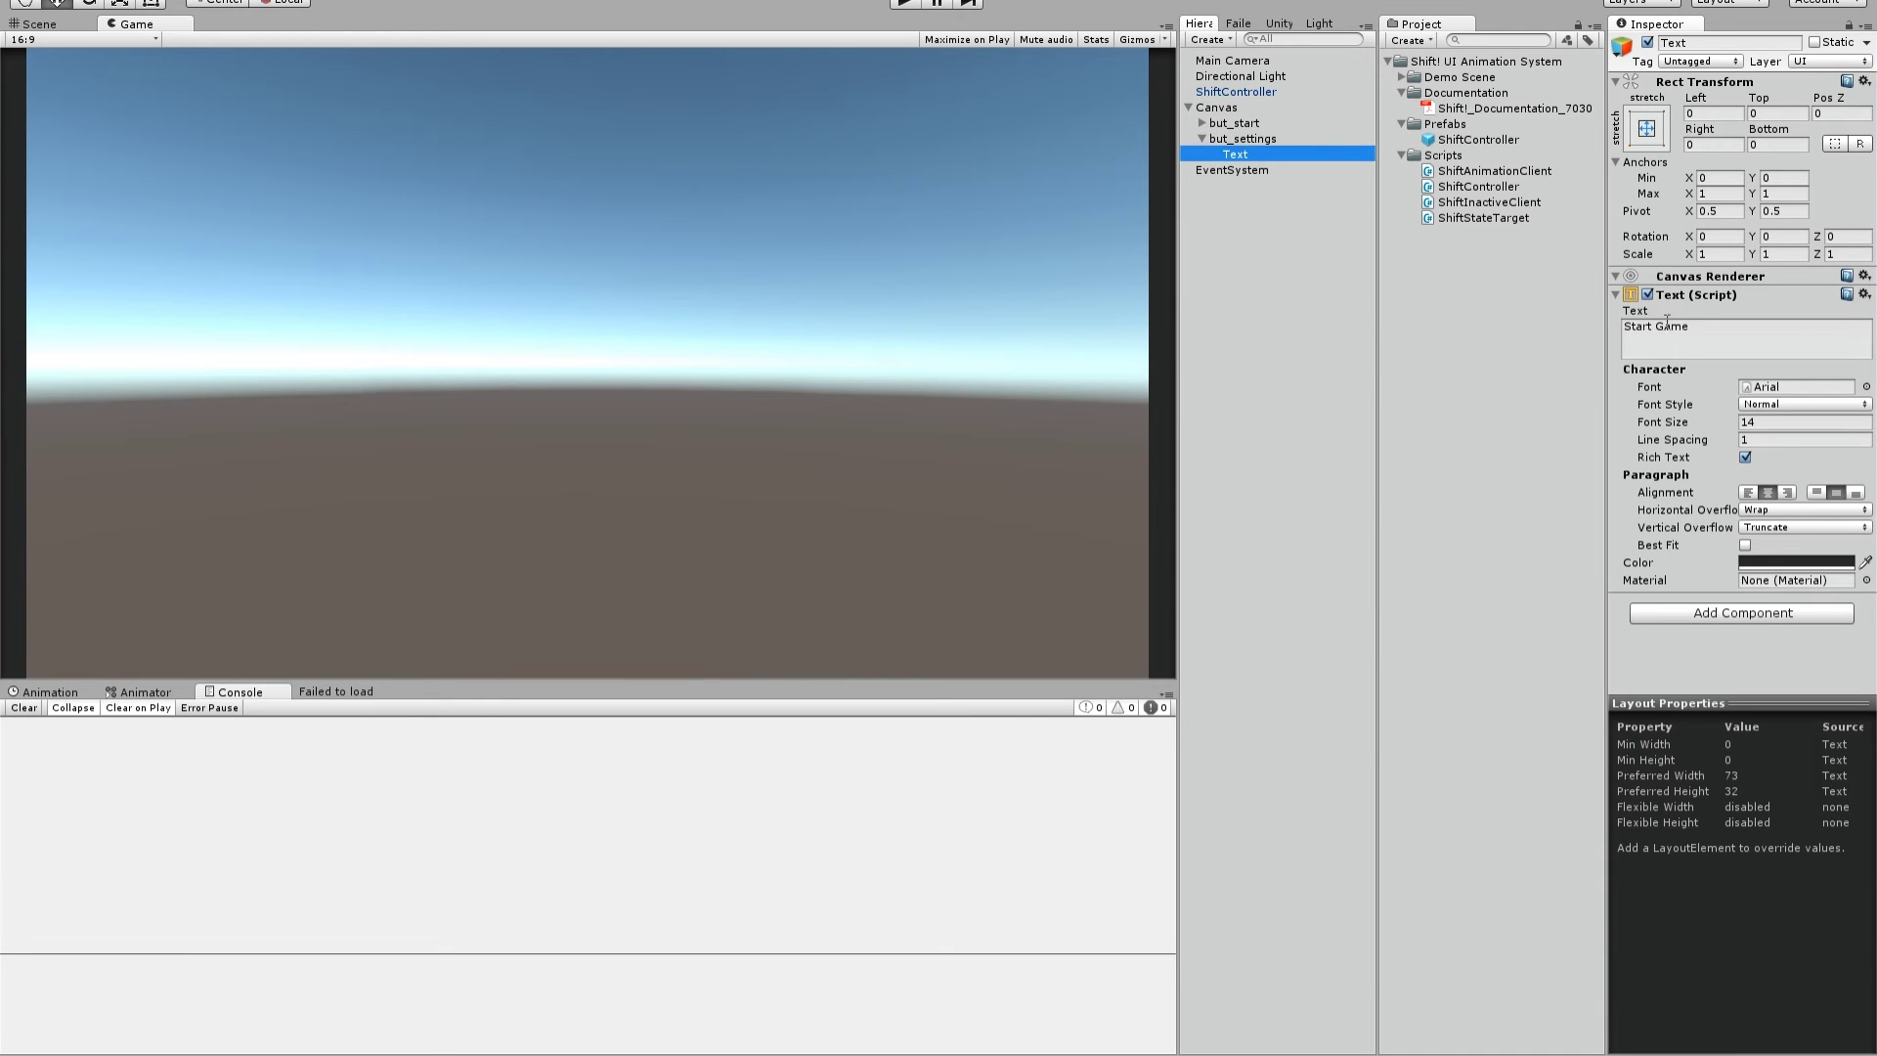
pyautogui.doubleClick(1633, 325)
pyautogui.write('Settings')
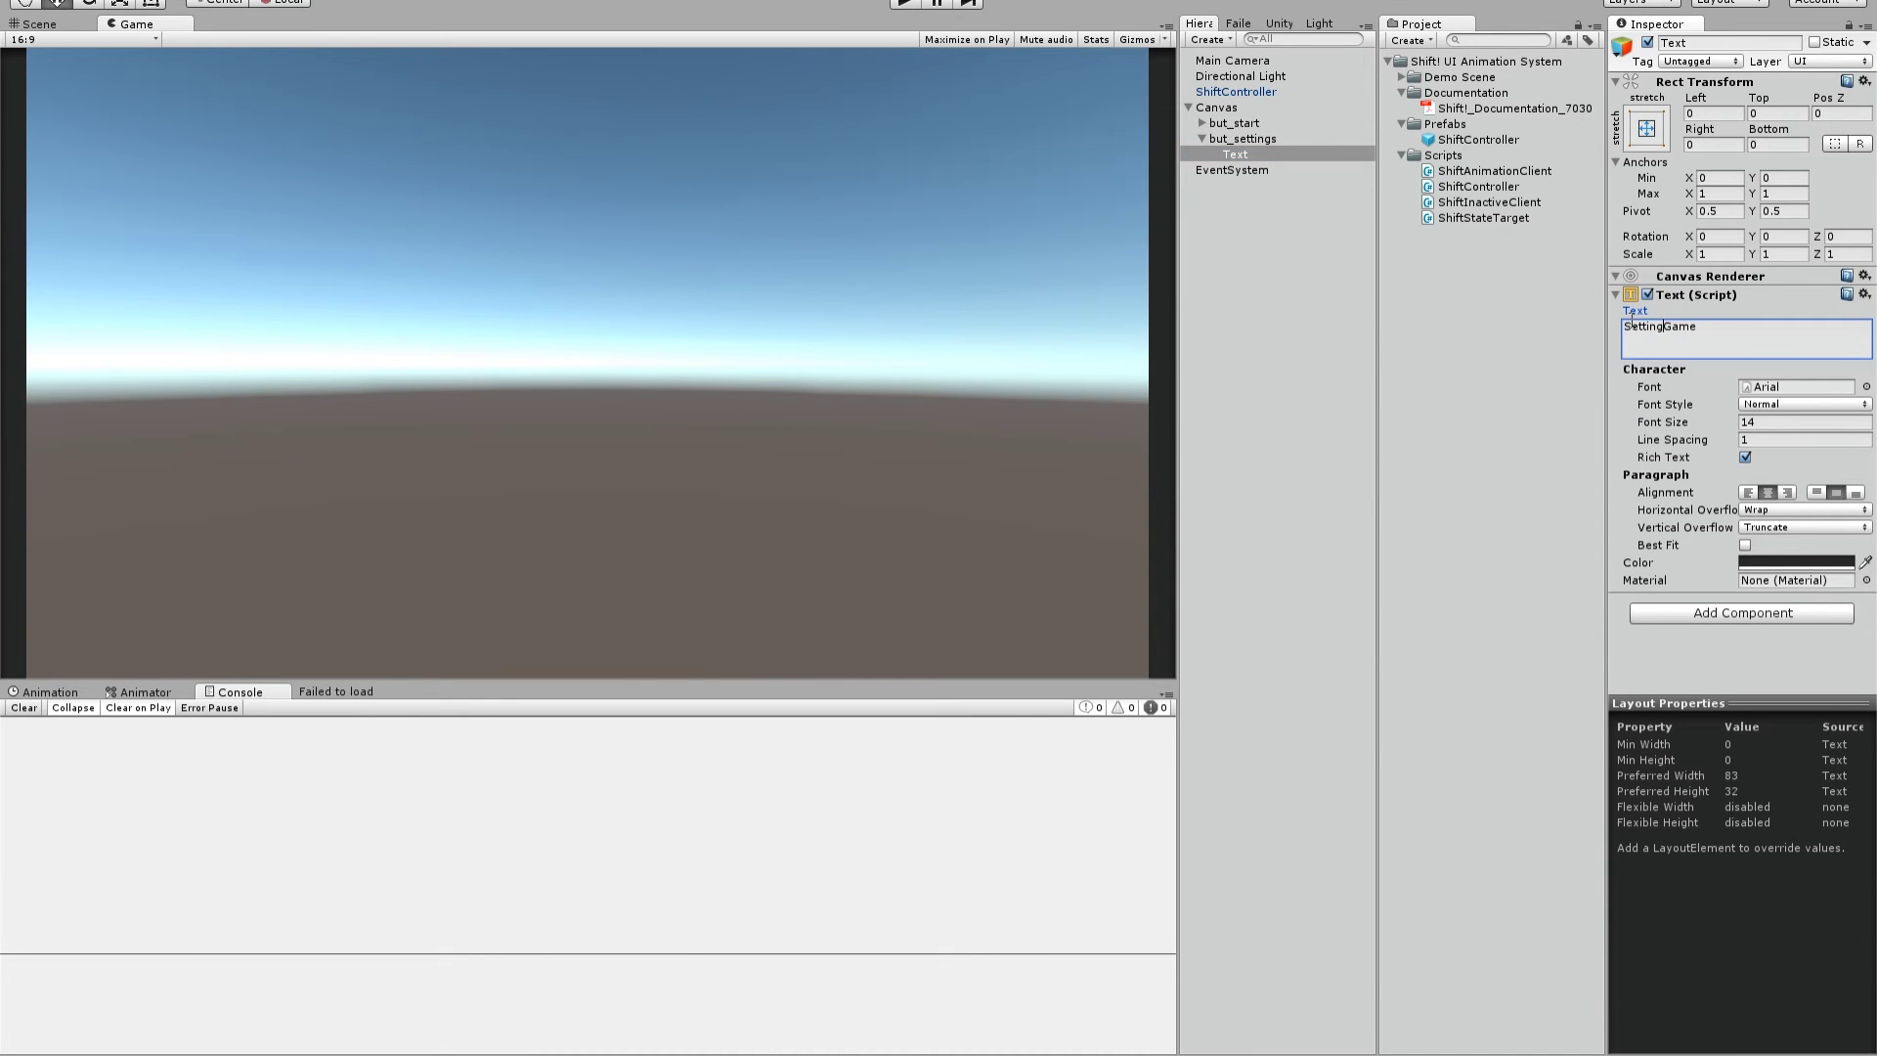
pyautogui.press('Return')
pyautogui.press('BackSpace')
# Run the scene again to confirm both buttons slide in, then stop it.
pyautogui.click(897, 3)
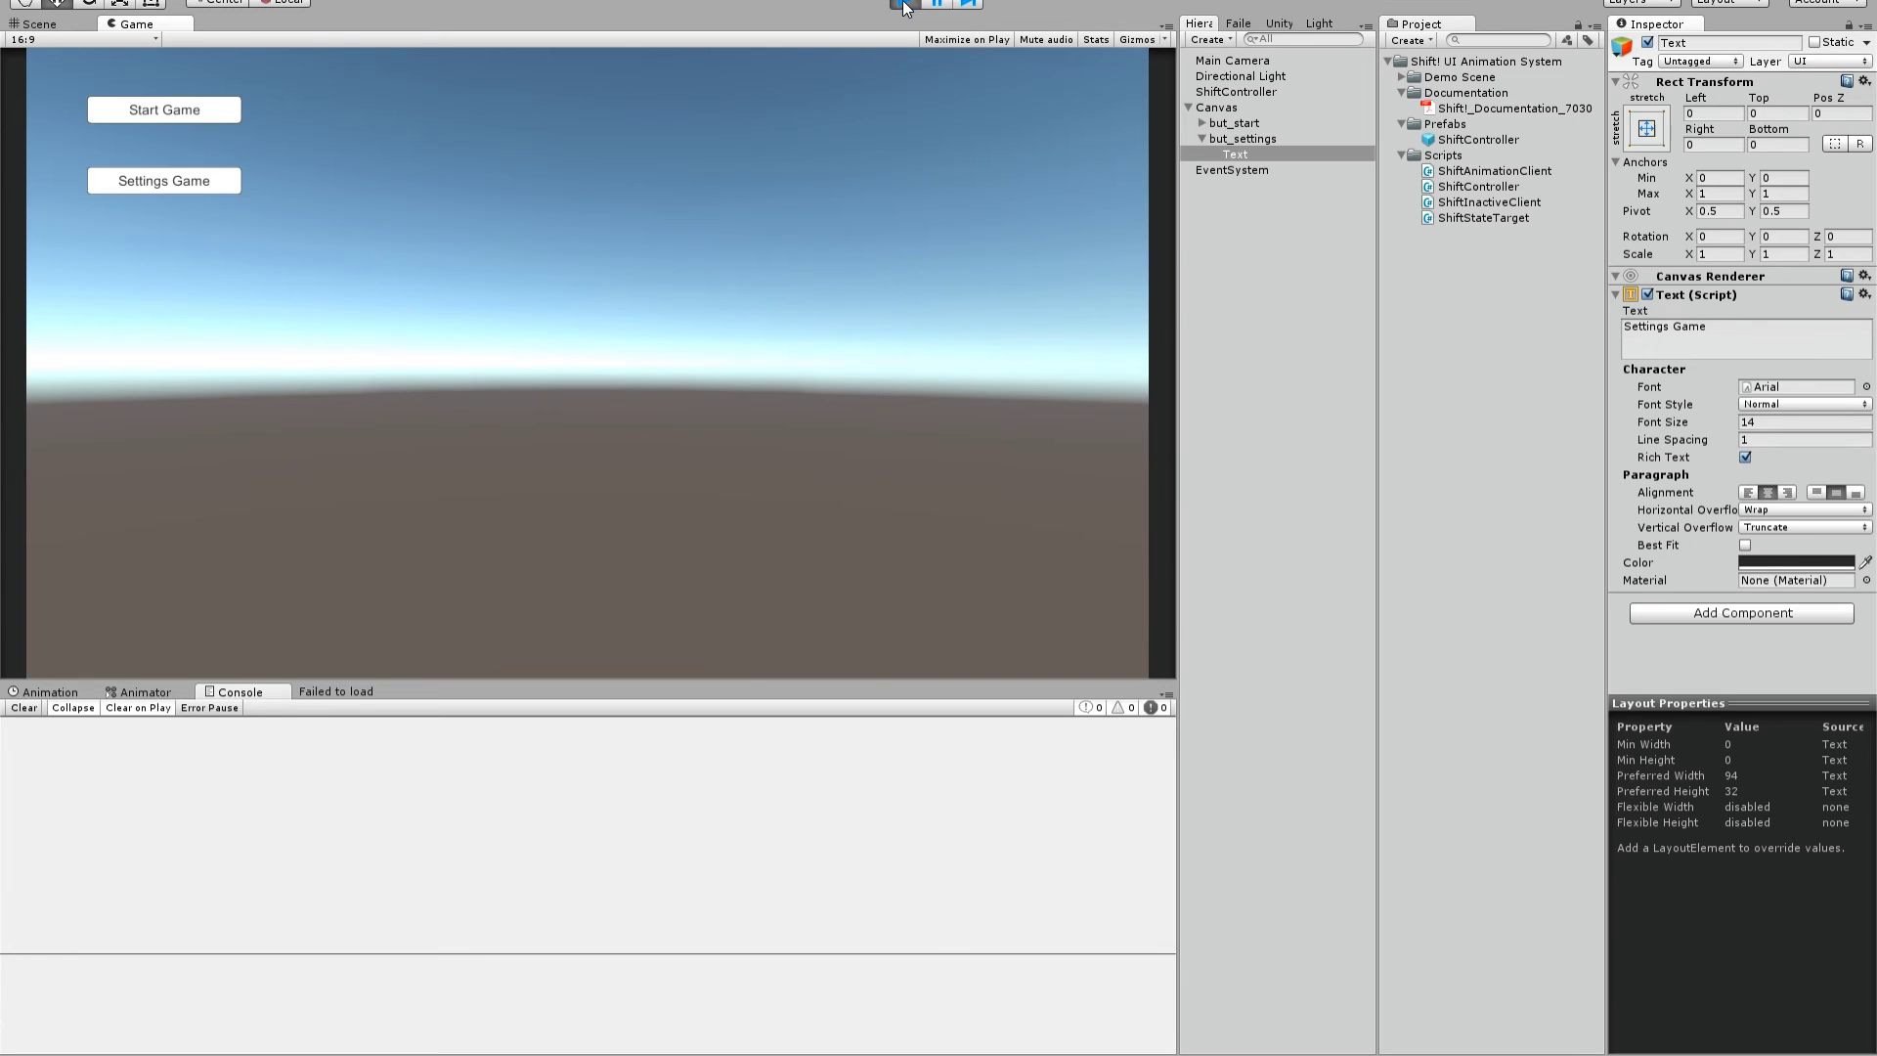
pyautogui.click(904, 4)
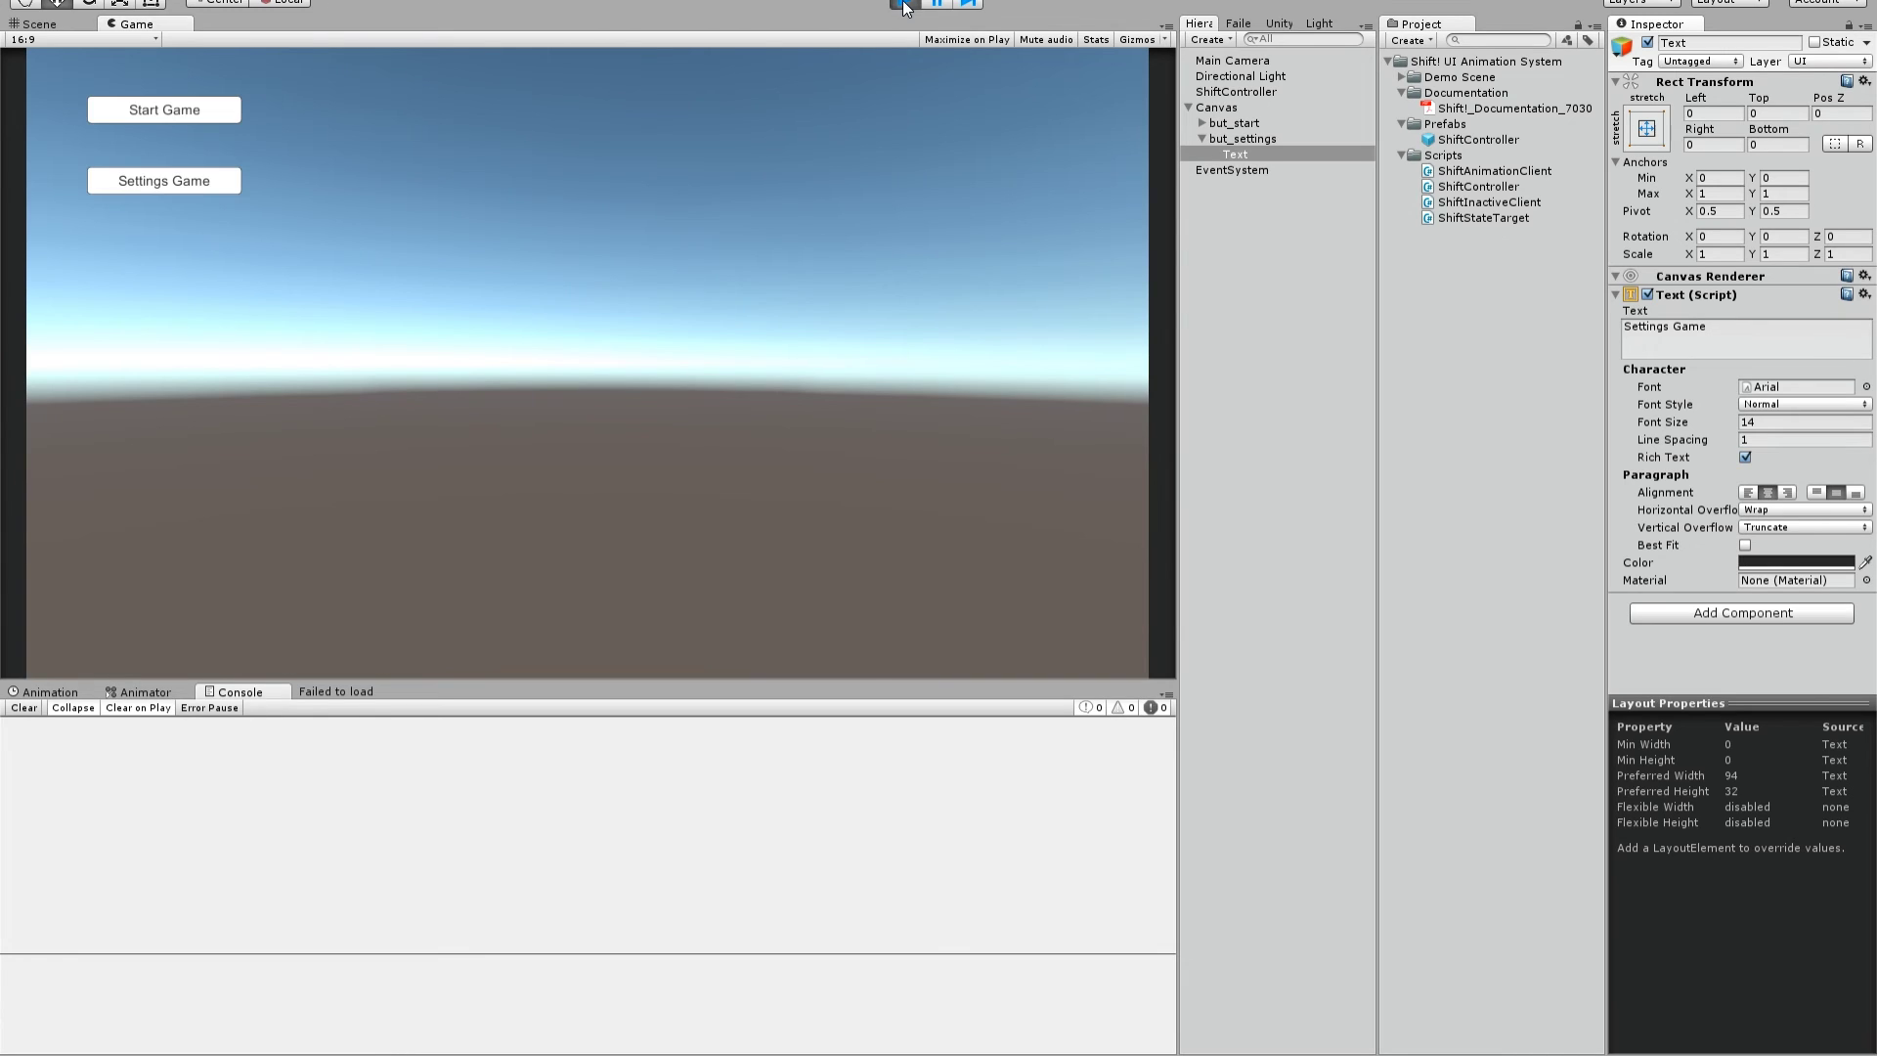
pyautogui.click(1238, 123)
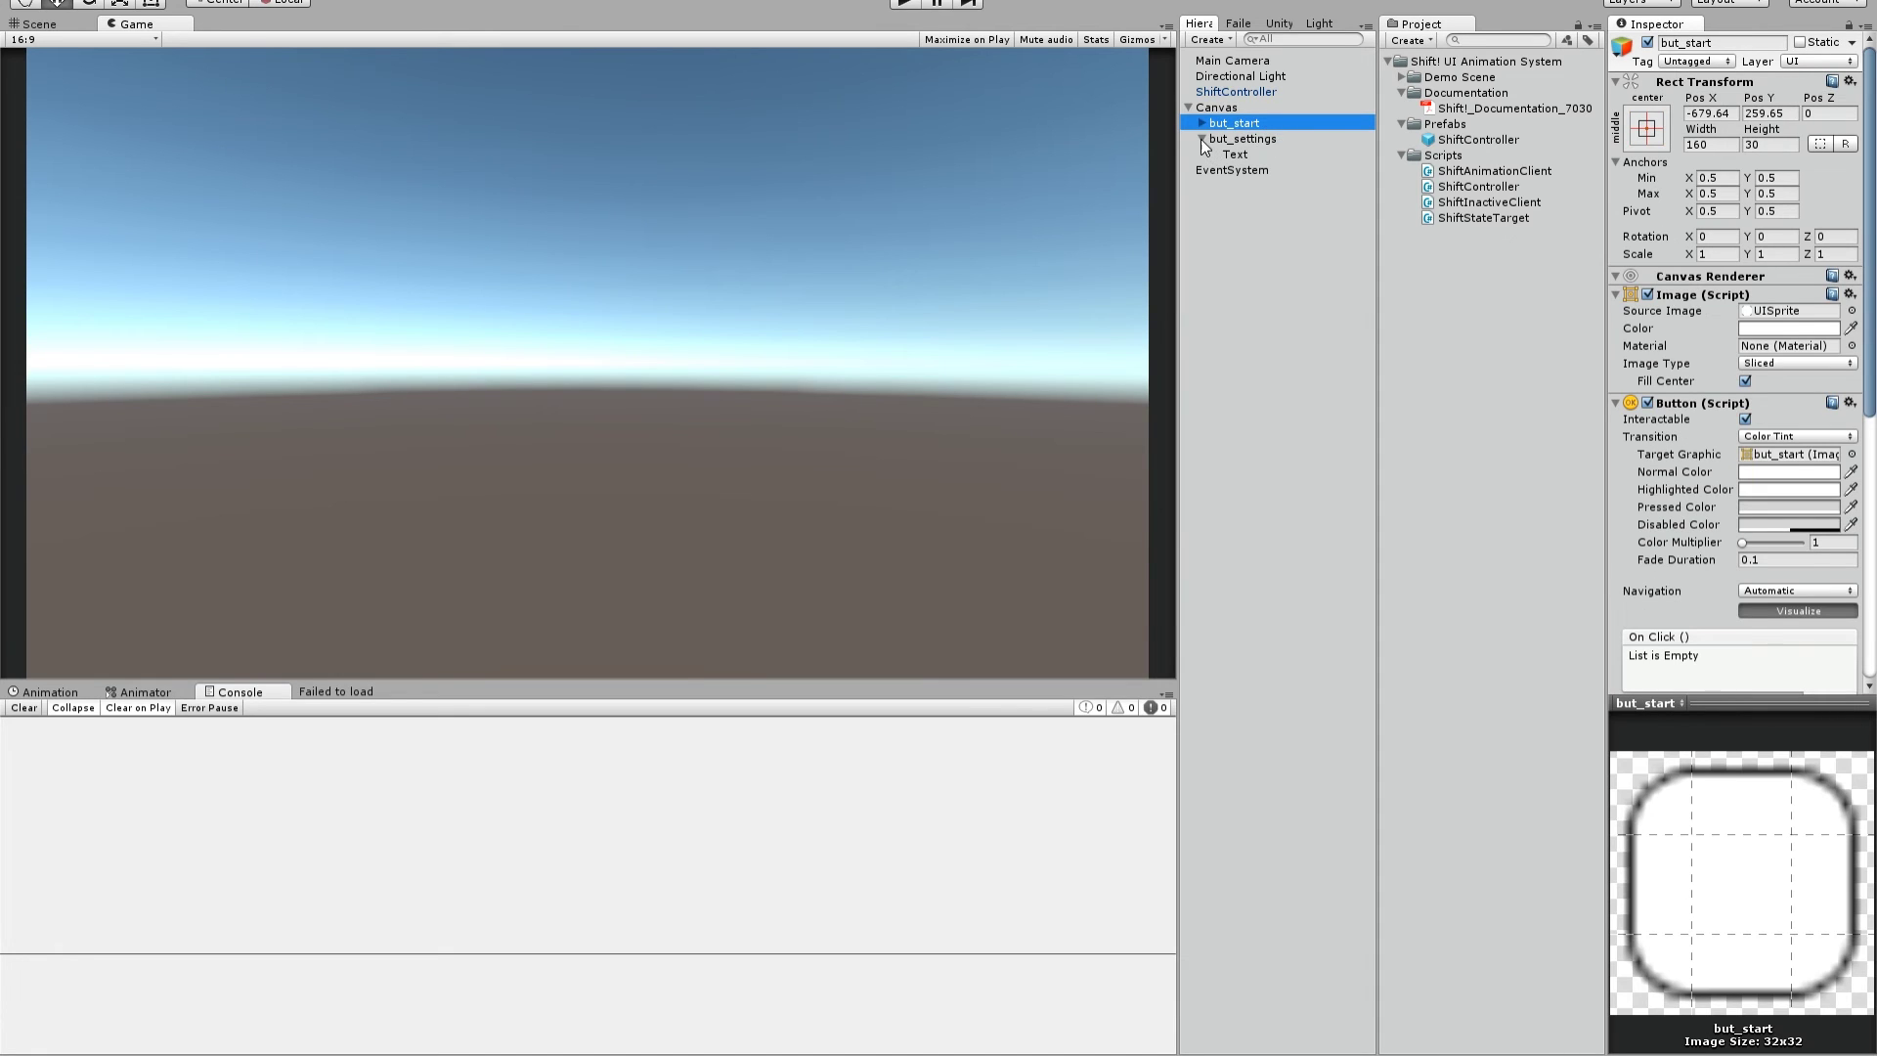
pyautogui.click(1237, 138)
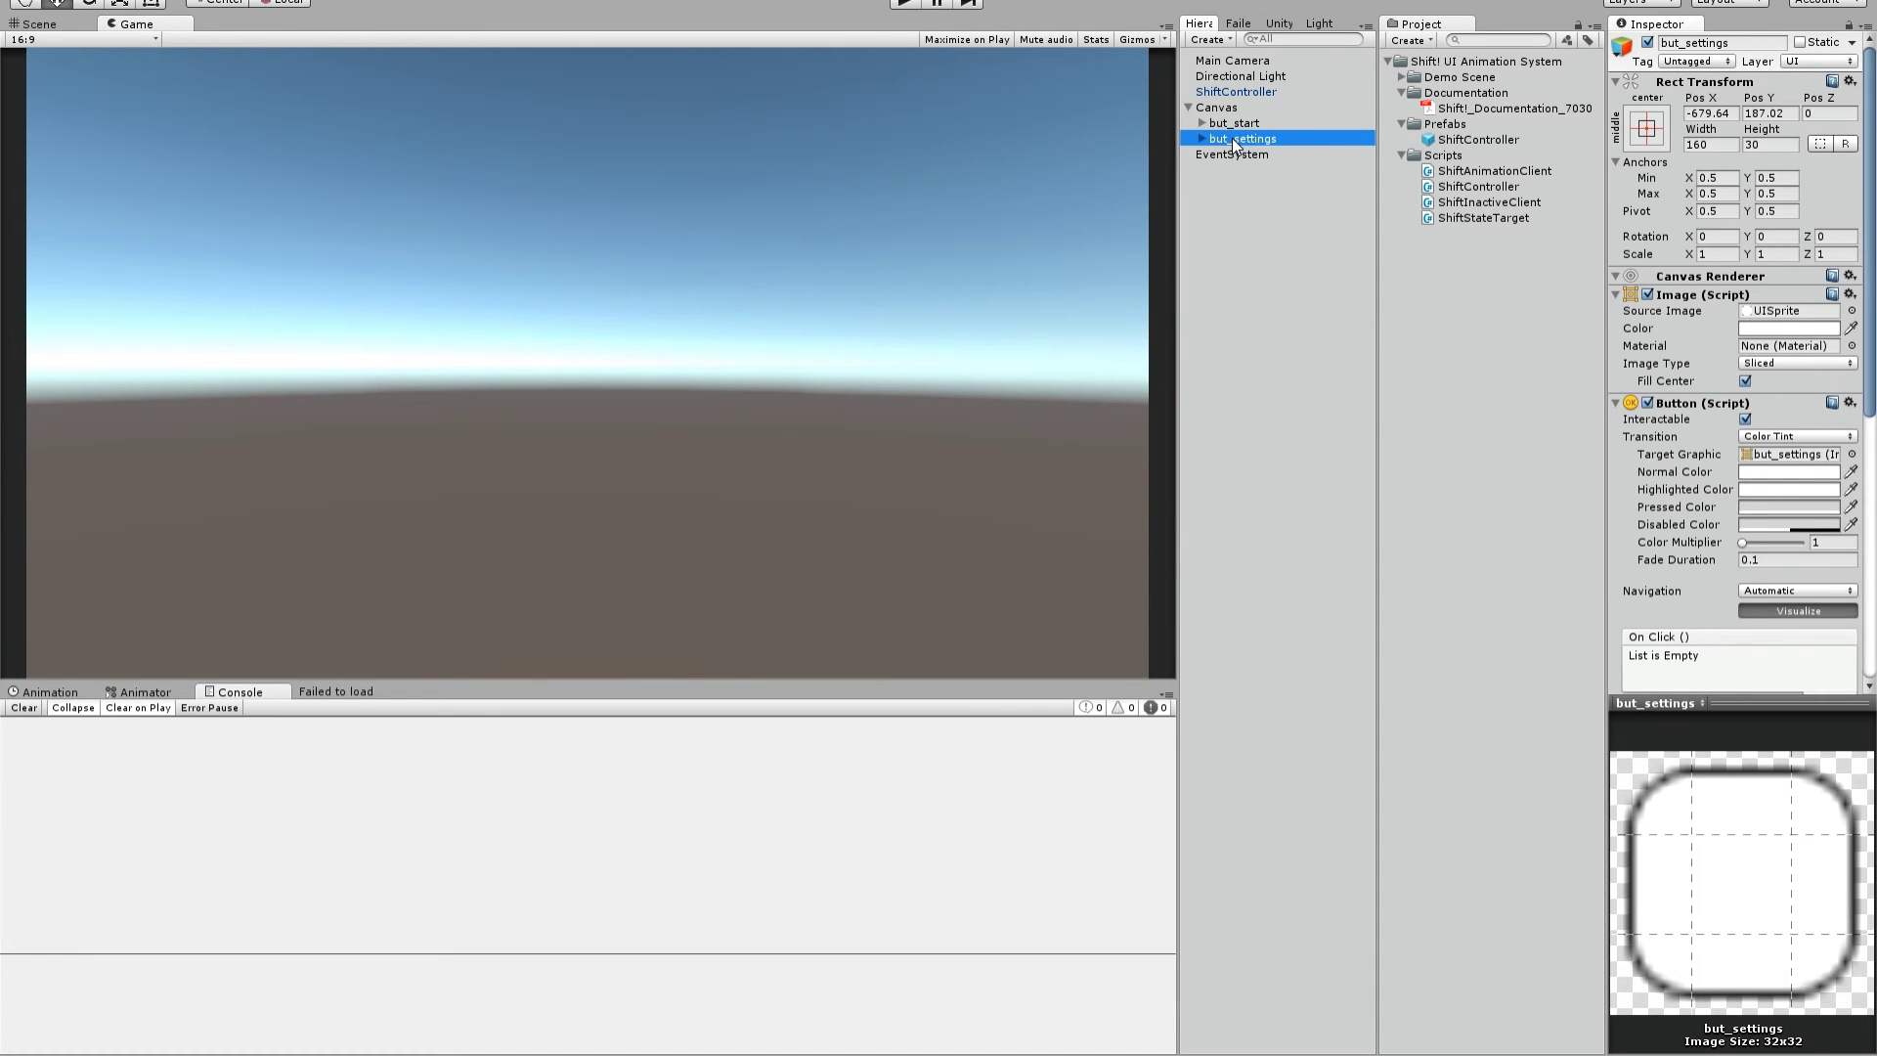
# Duplicate but_settings and rename the copy but_quit.
pyautogui.rightClick(1235, 144)
pyautogui.click(1286, 223)
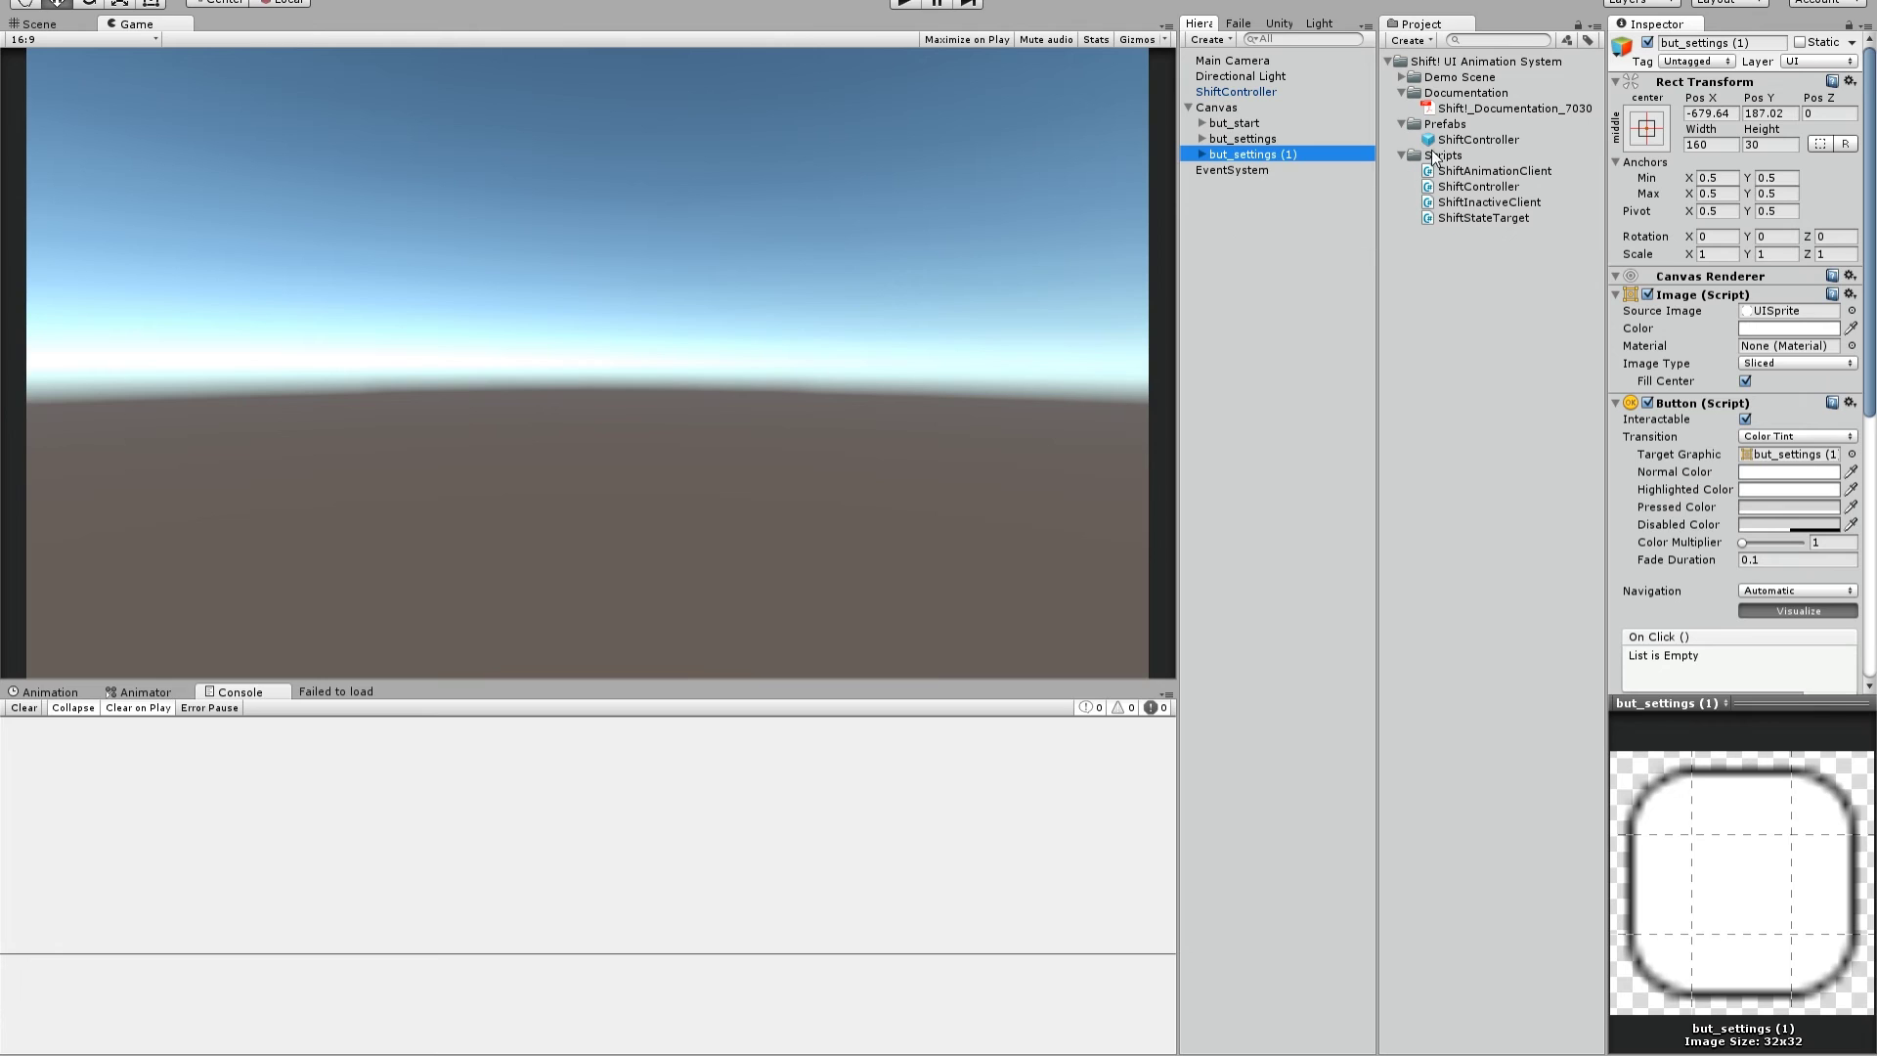
pyautogui.click(1694, 43)
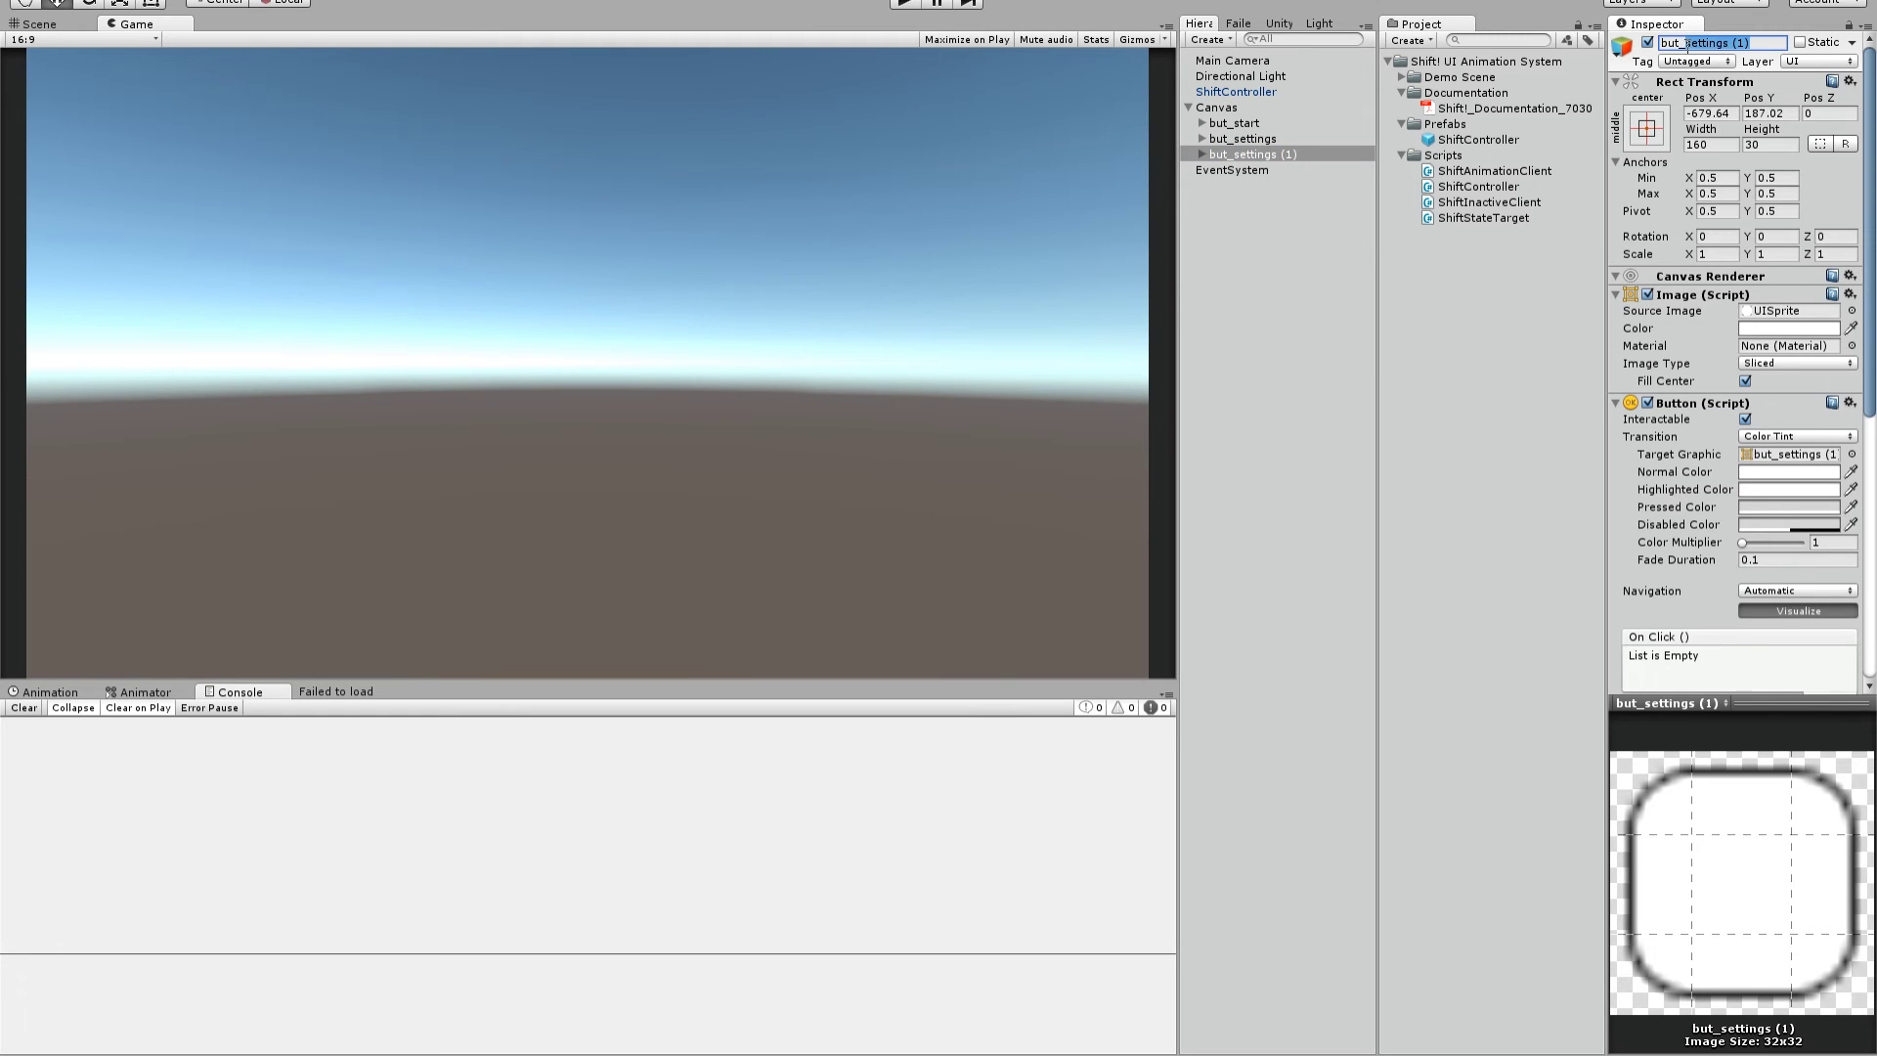
pyautogui.write('but_sw')
pyautogui.write('it')
pyautogui.press('Return')
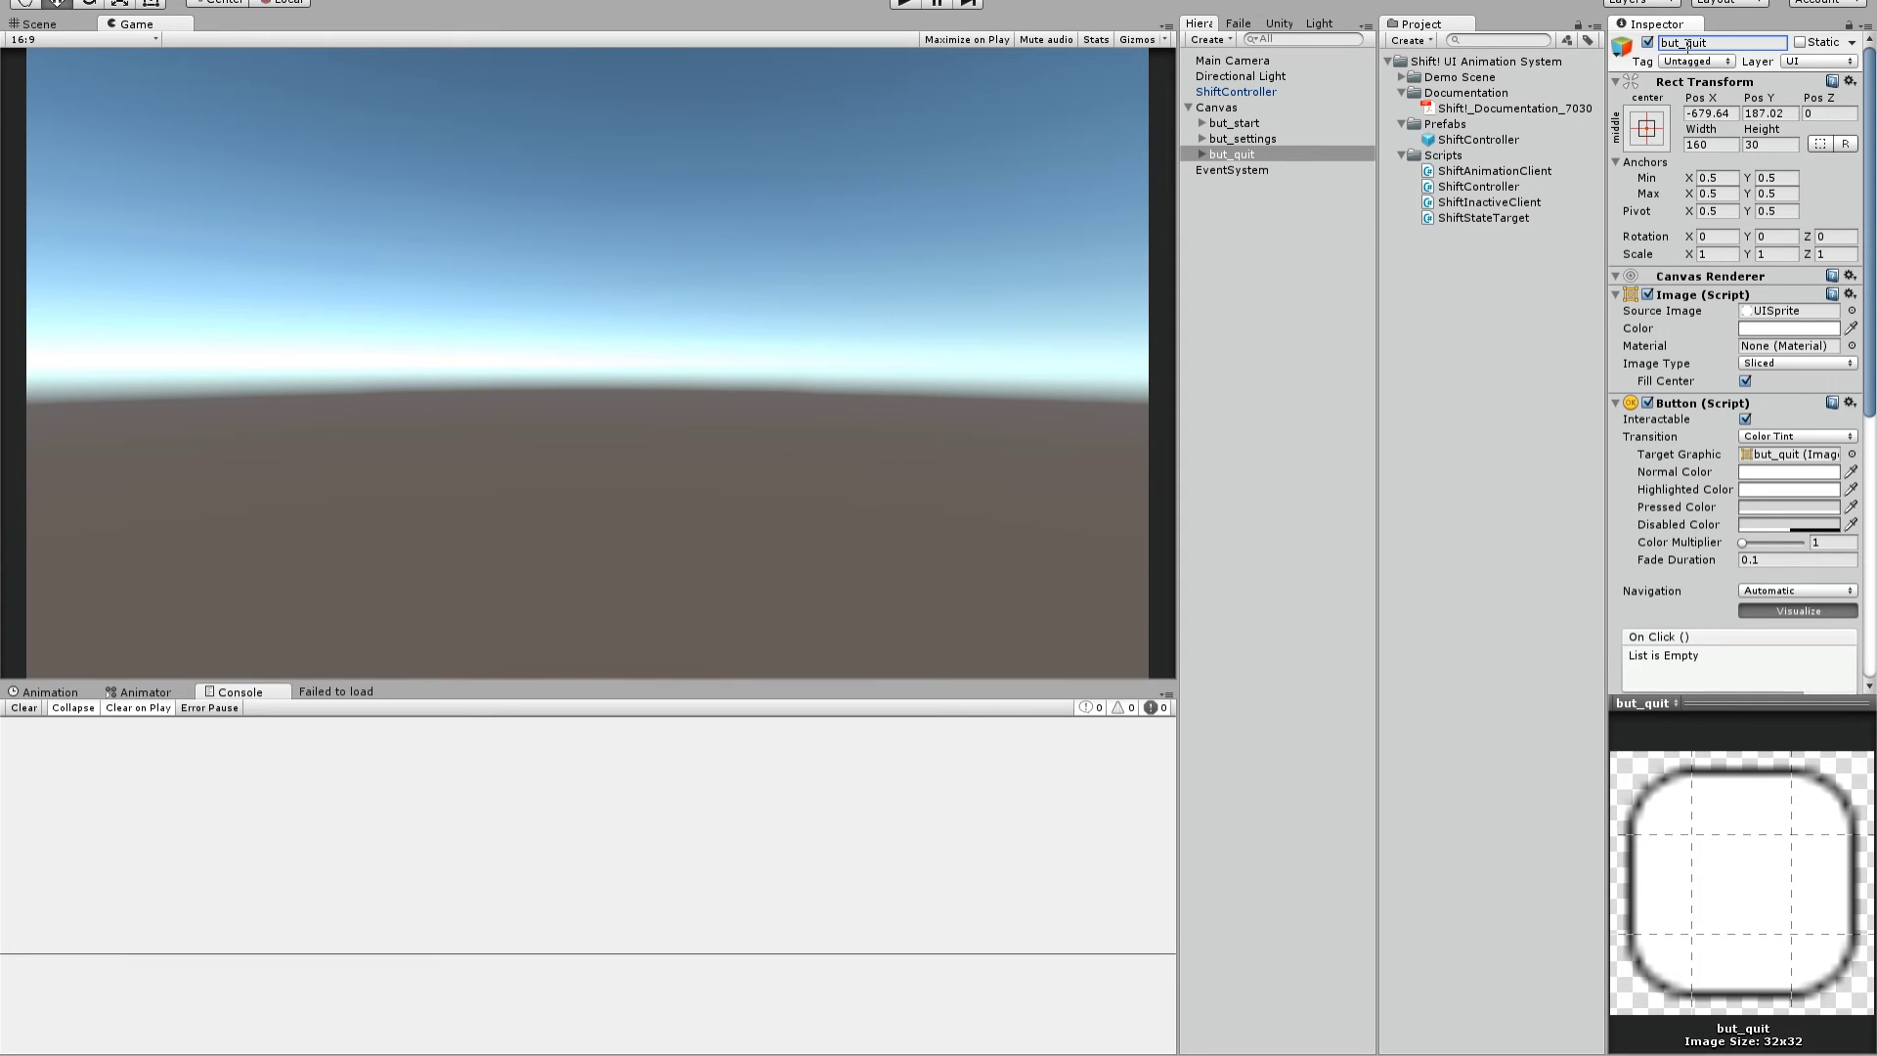
# Replace 'Settings' with 'Quit' in but_quit's label text so it reads Quit Game.
pyautogui.click(1201, 153)
pyautogui.click(1262, 169)
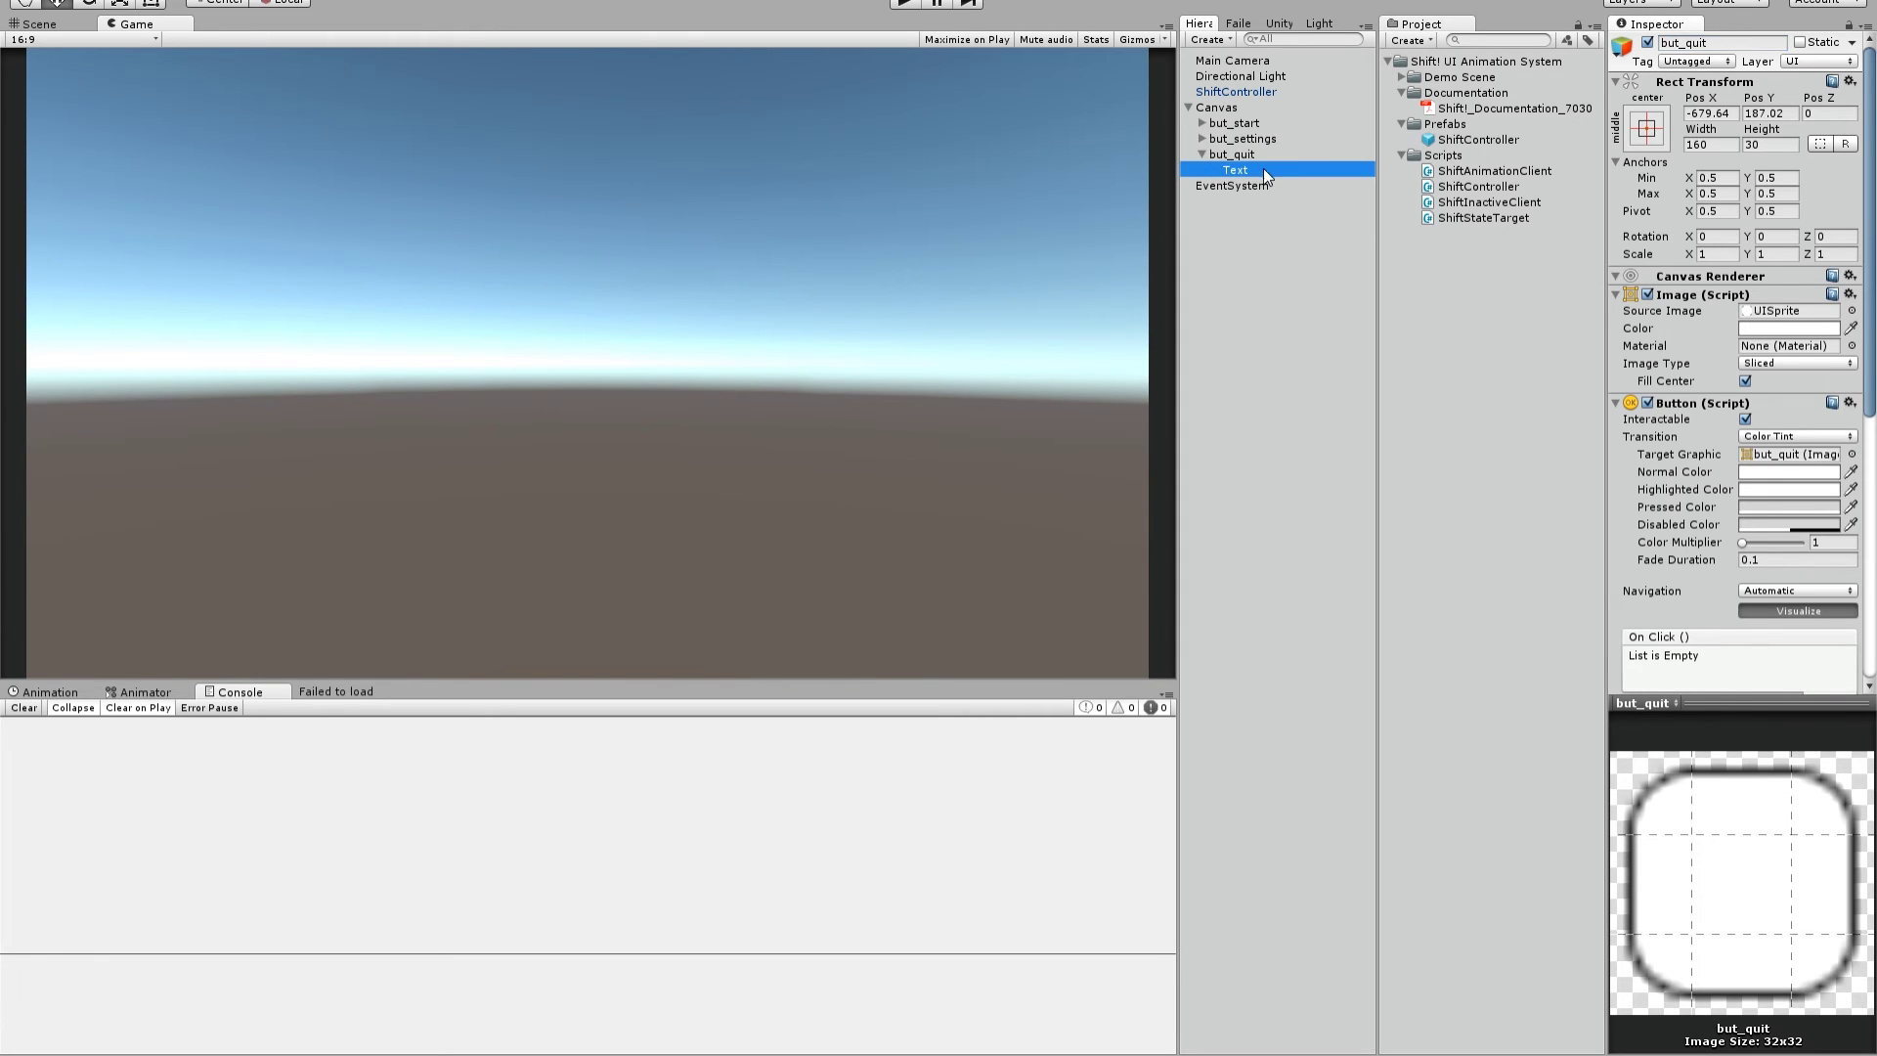
pyautogui.doubleClick(1630, 327)
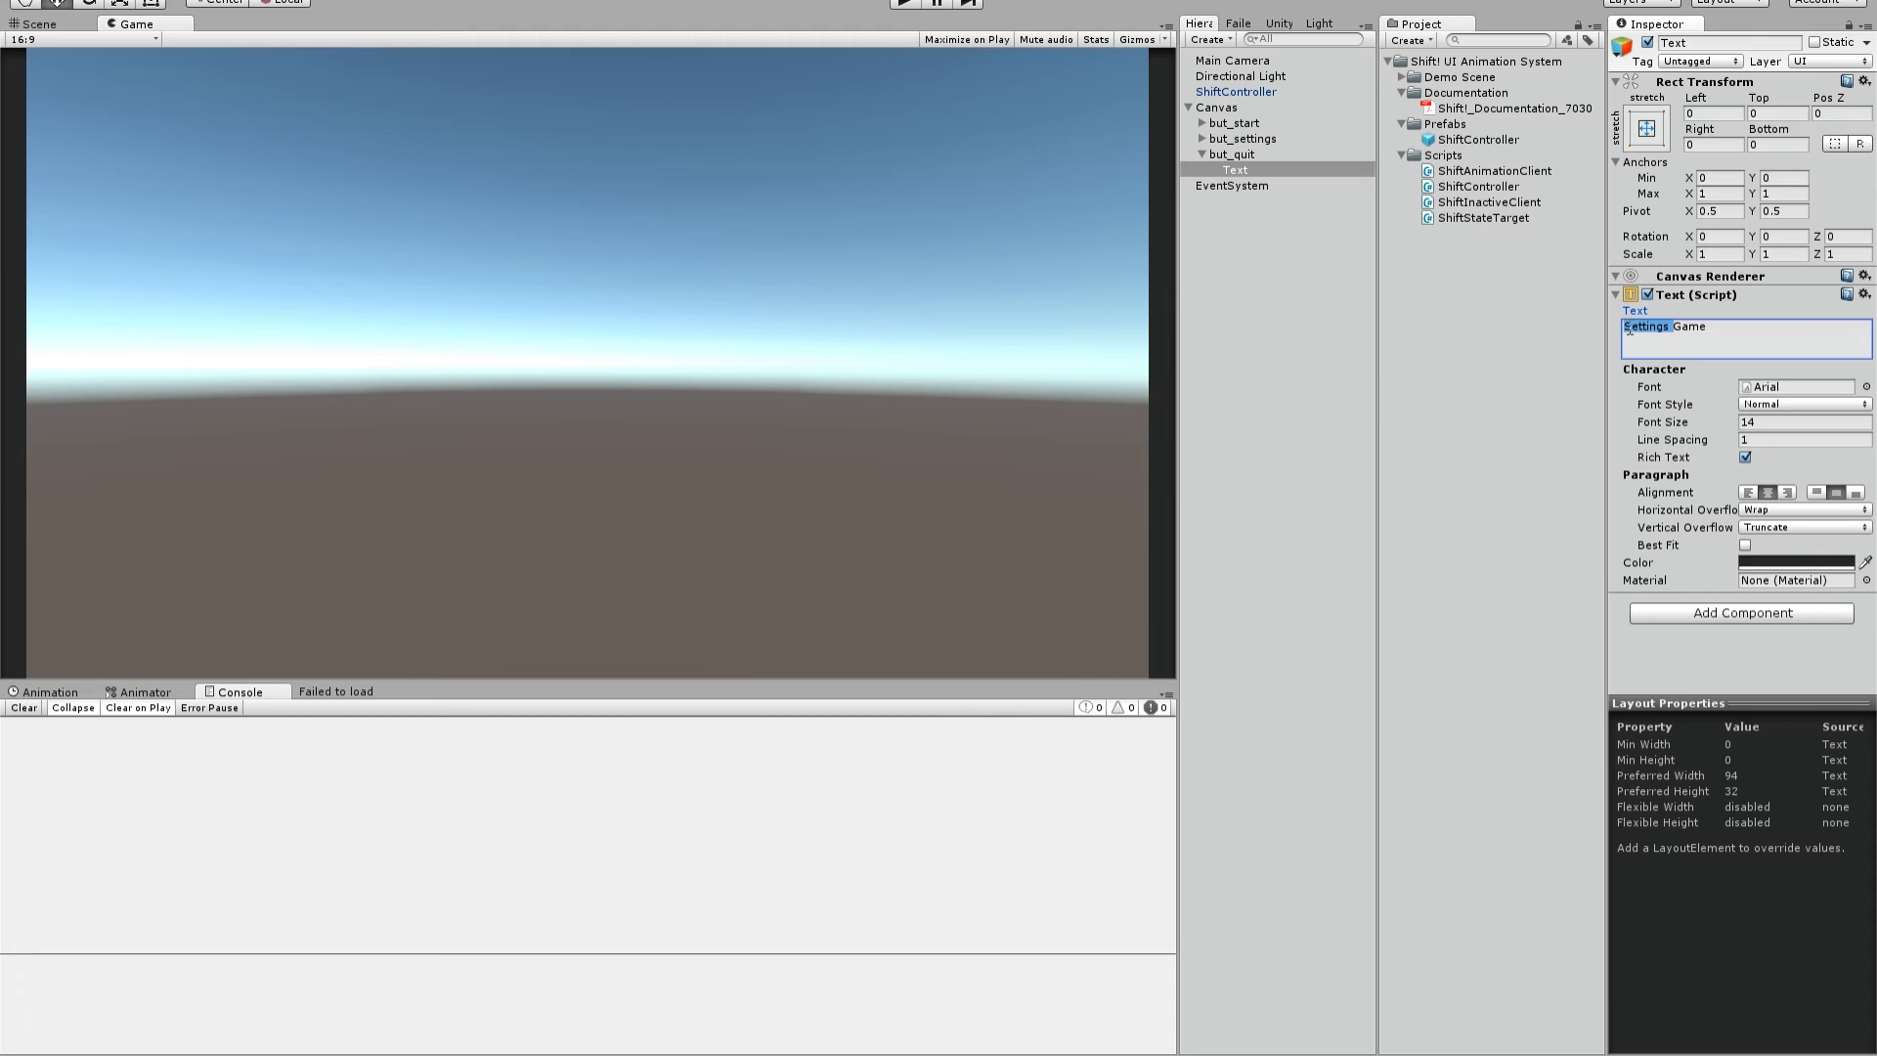
pyautogui.write('Quit')
pyautogui.click(1250, 153)
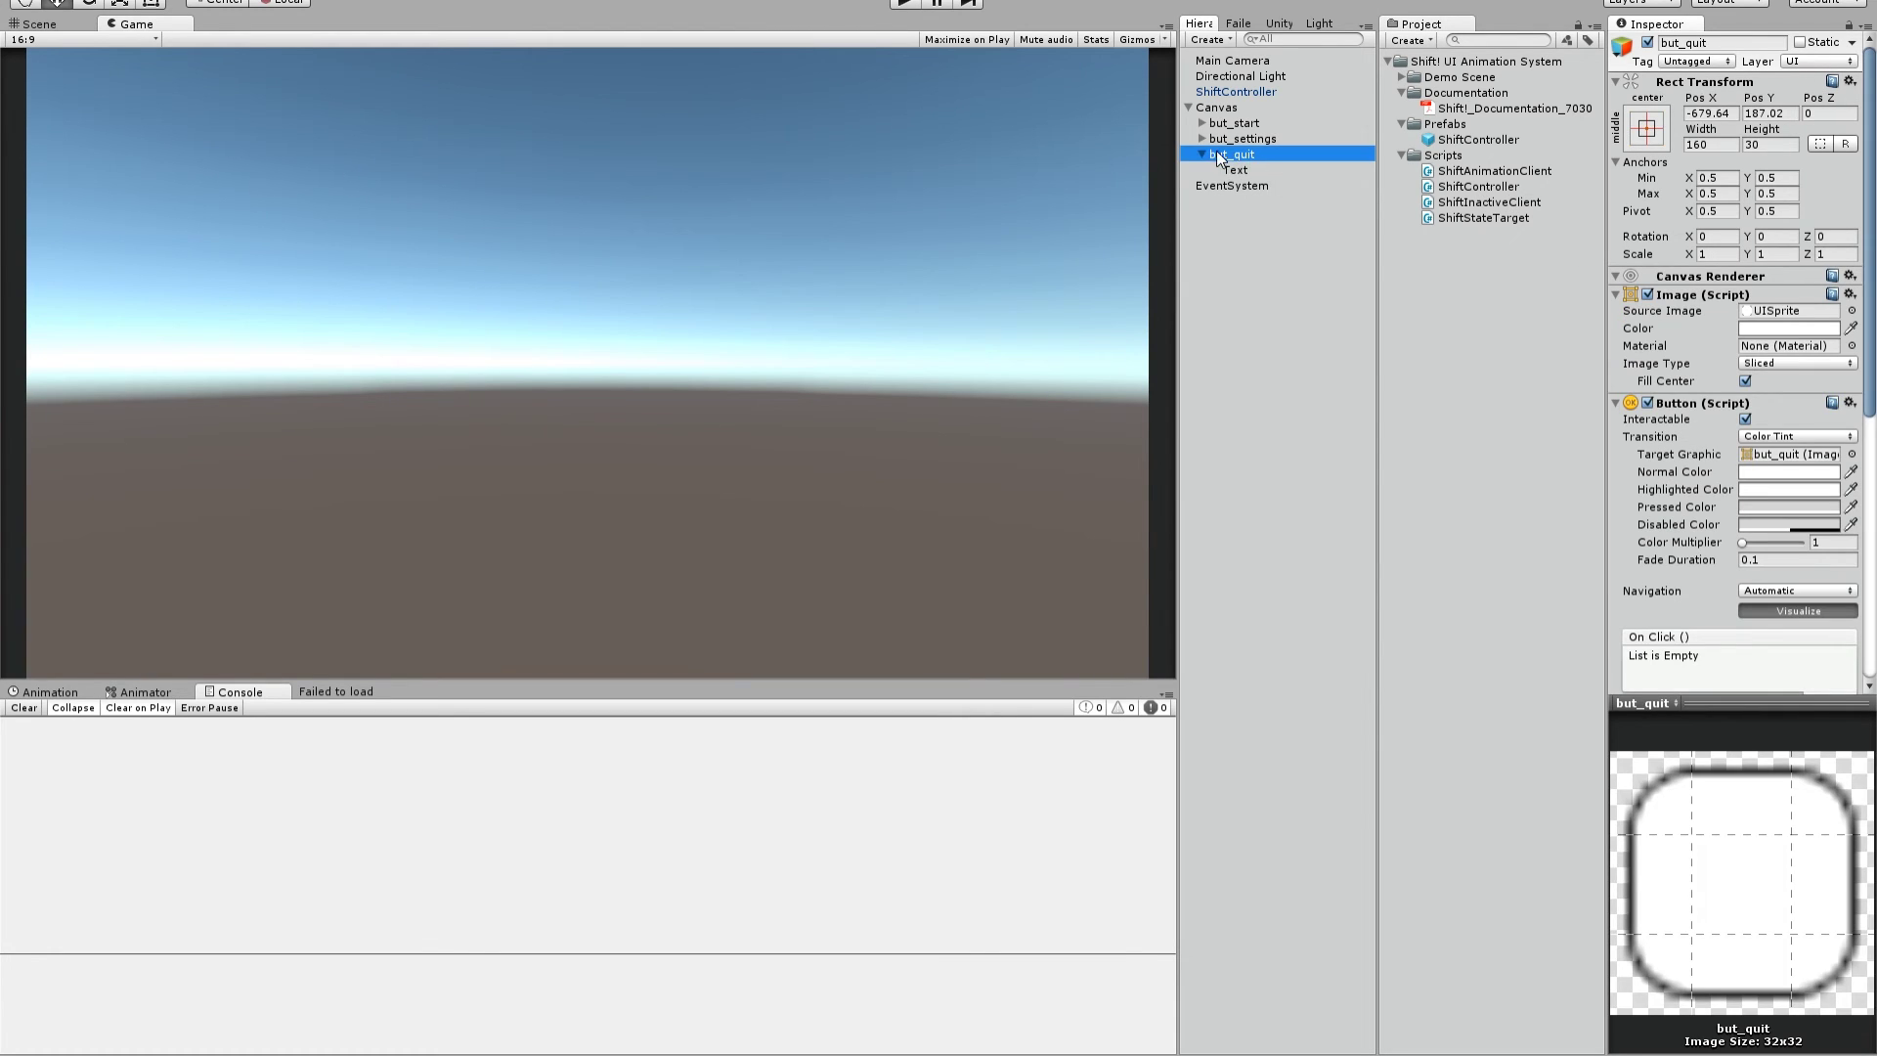
pyautogui.scroll(-8, 1701, 497)
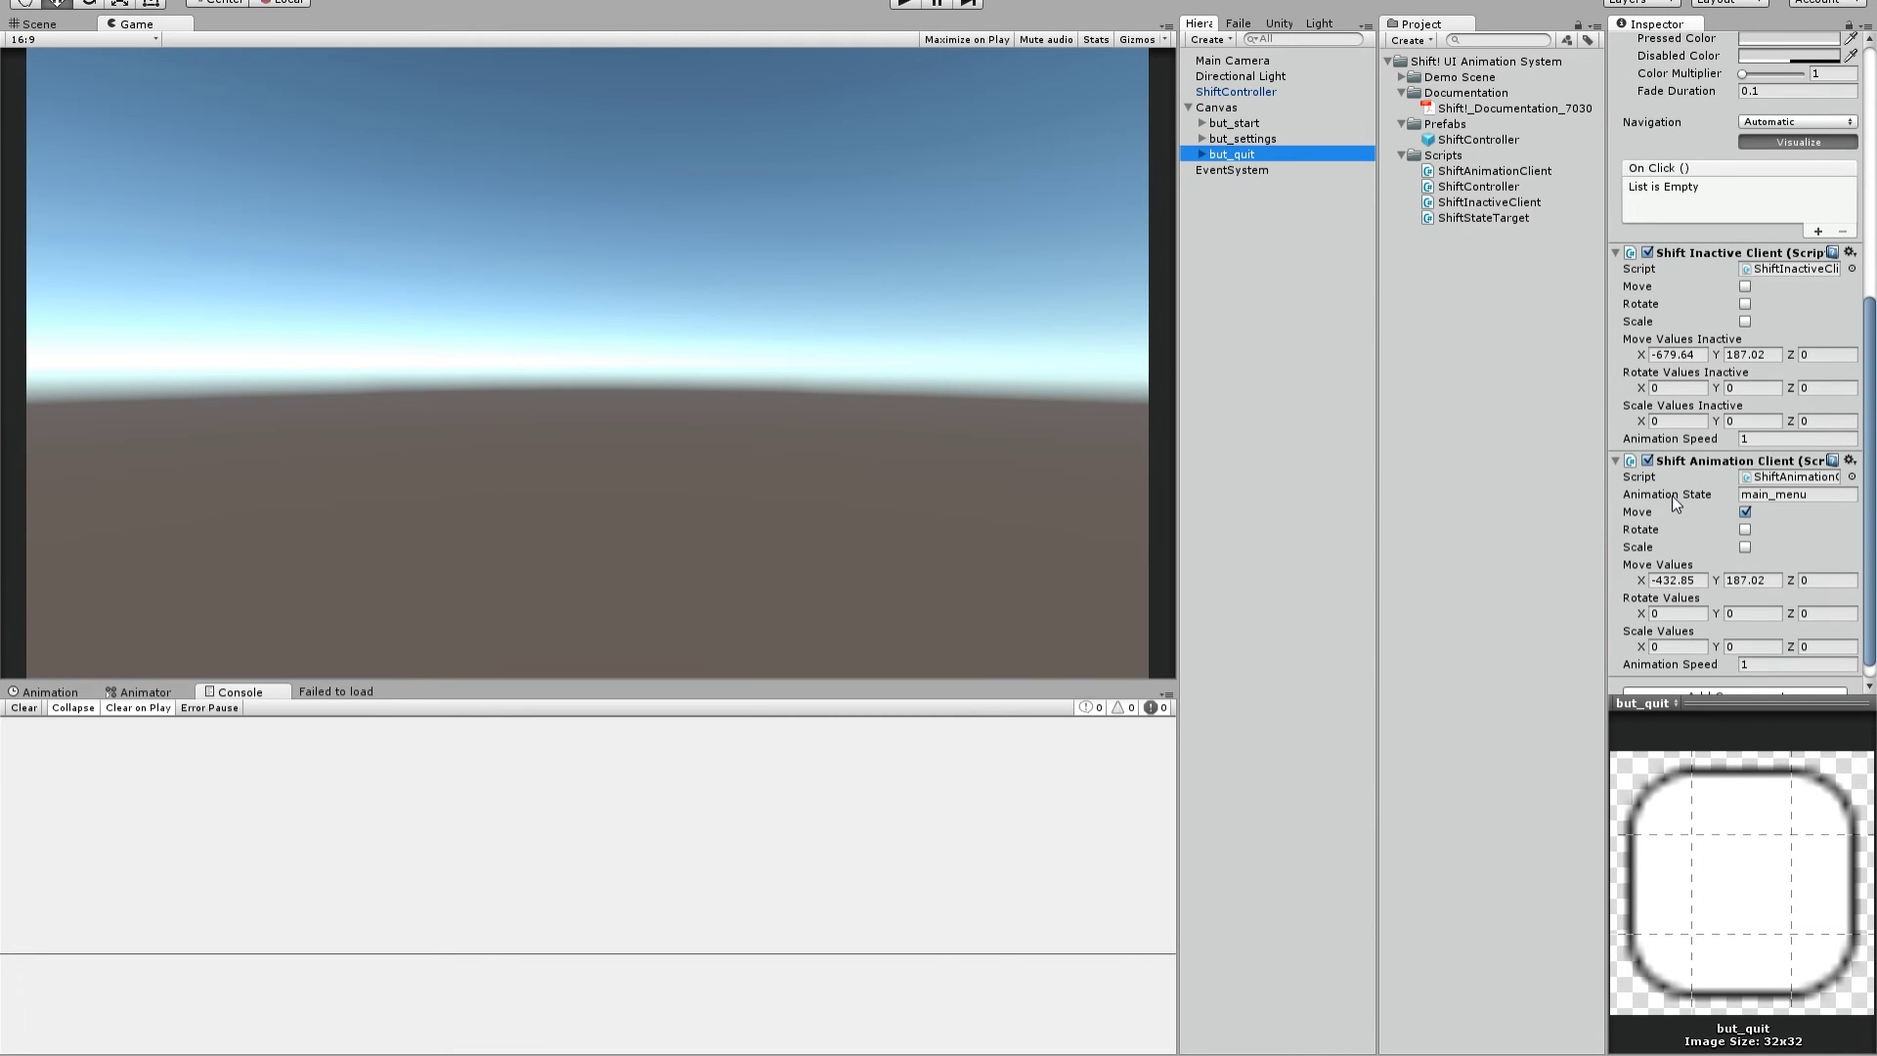
pyautogui.click(1766, 497)
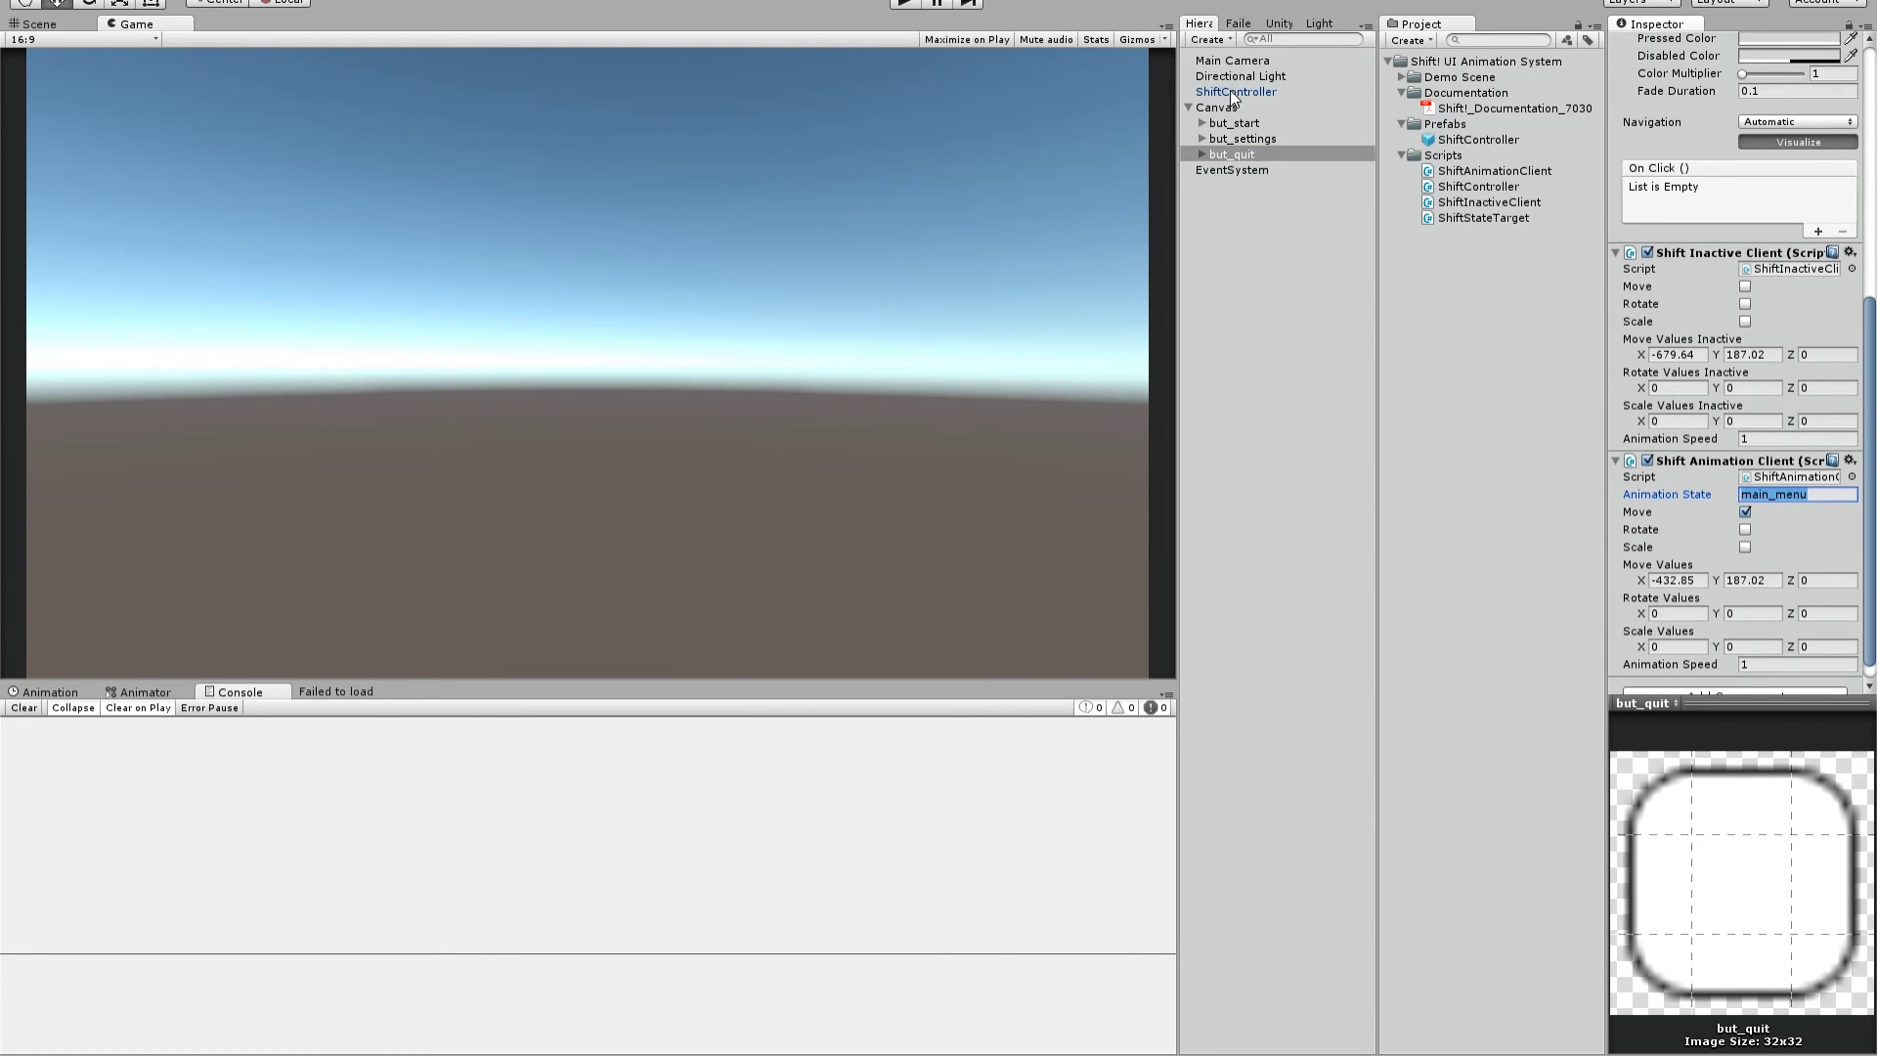
# Set but_quit's Shift Animation Client Animation State to 'playing', the state name used in ShiftController.
pyautogui.click(1236, 92)
pyautogui.click(1775, 279)
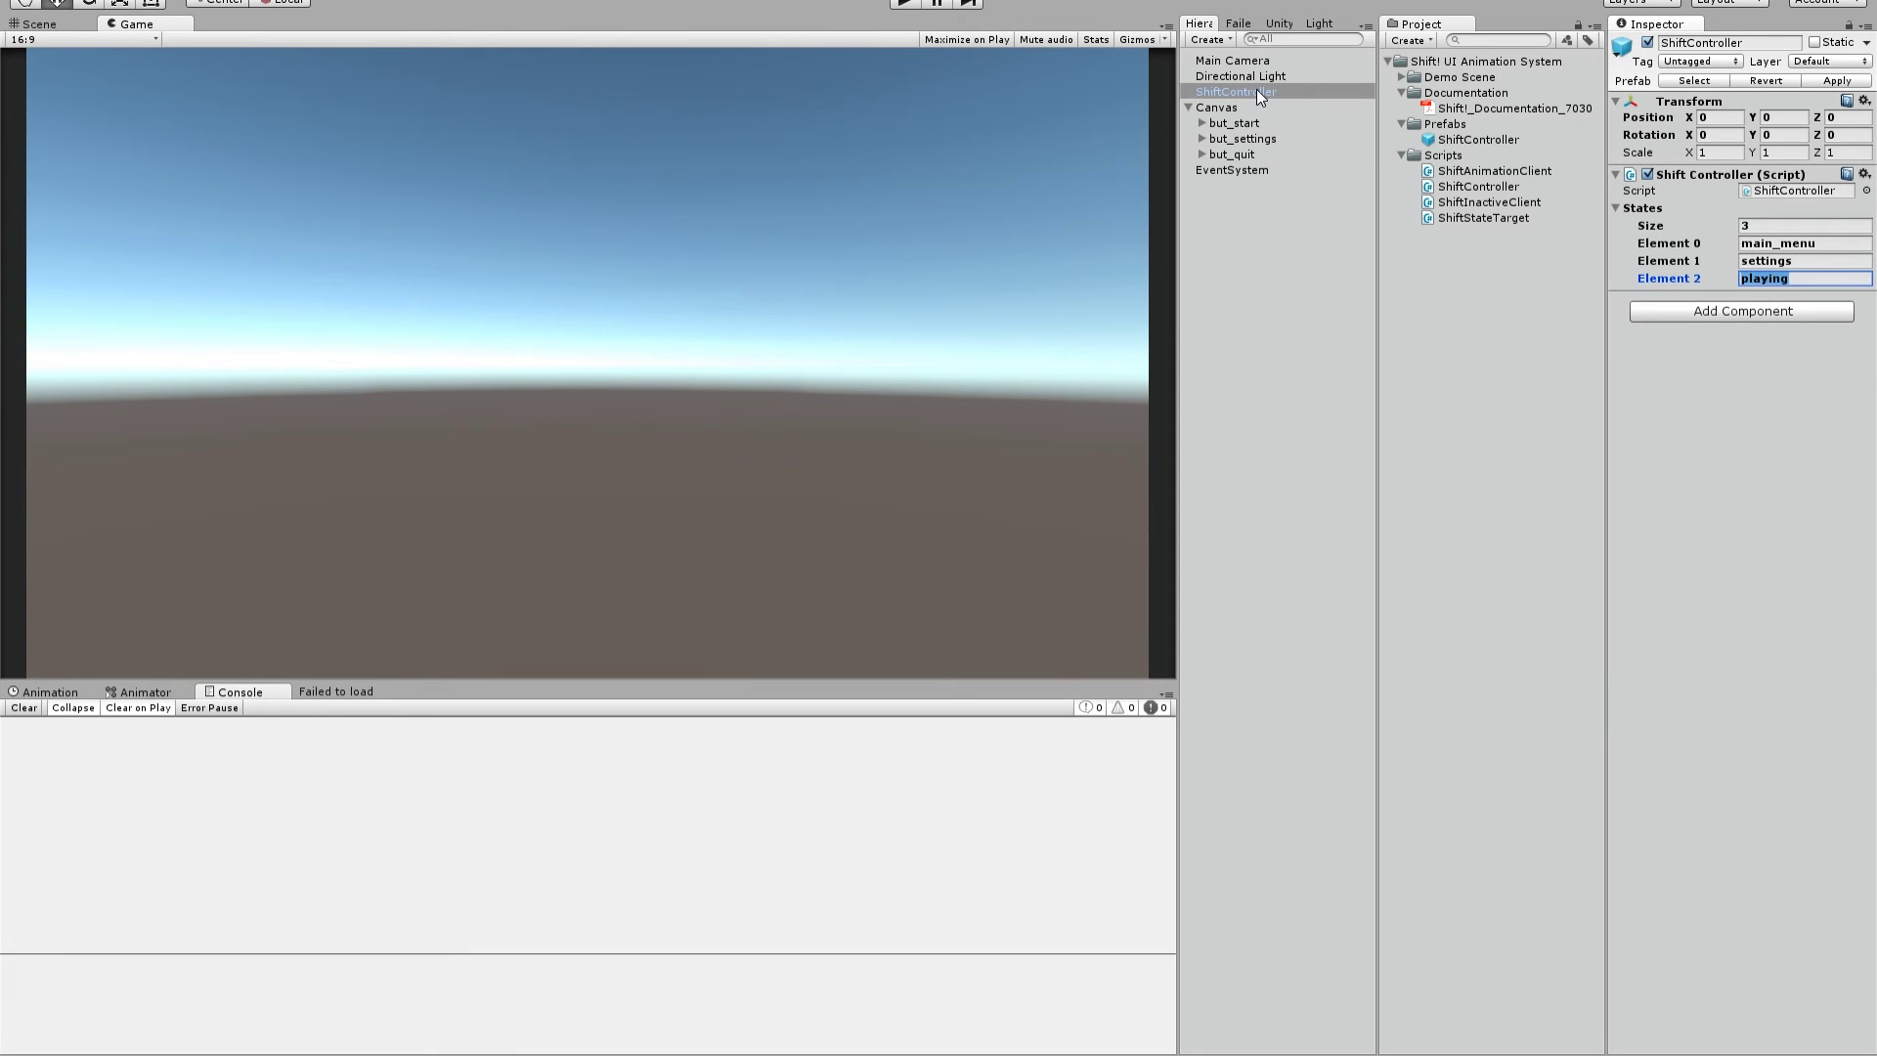
pyautogui.click(1231, 156)
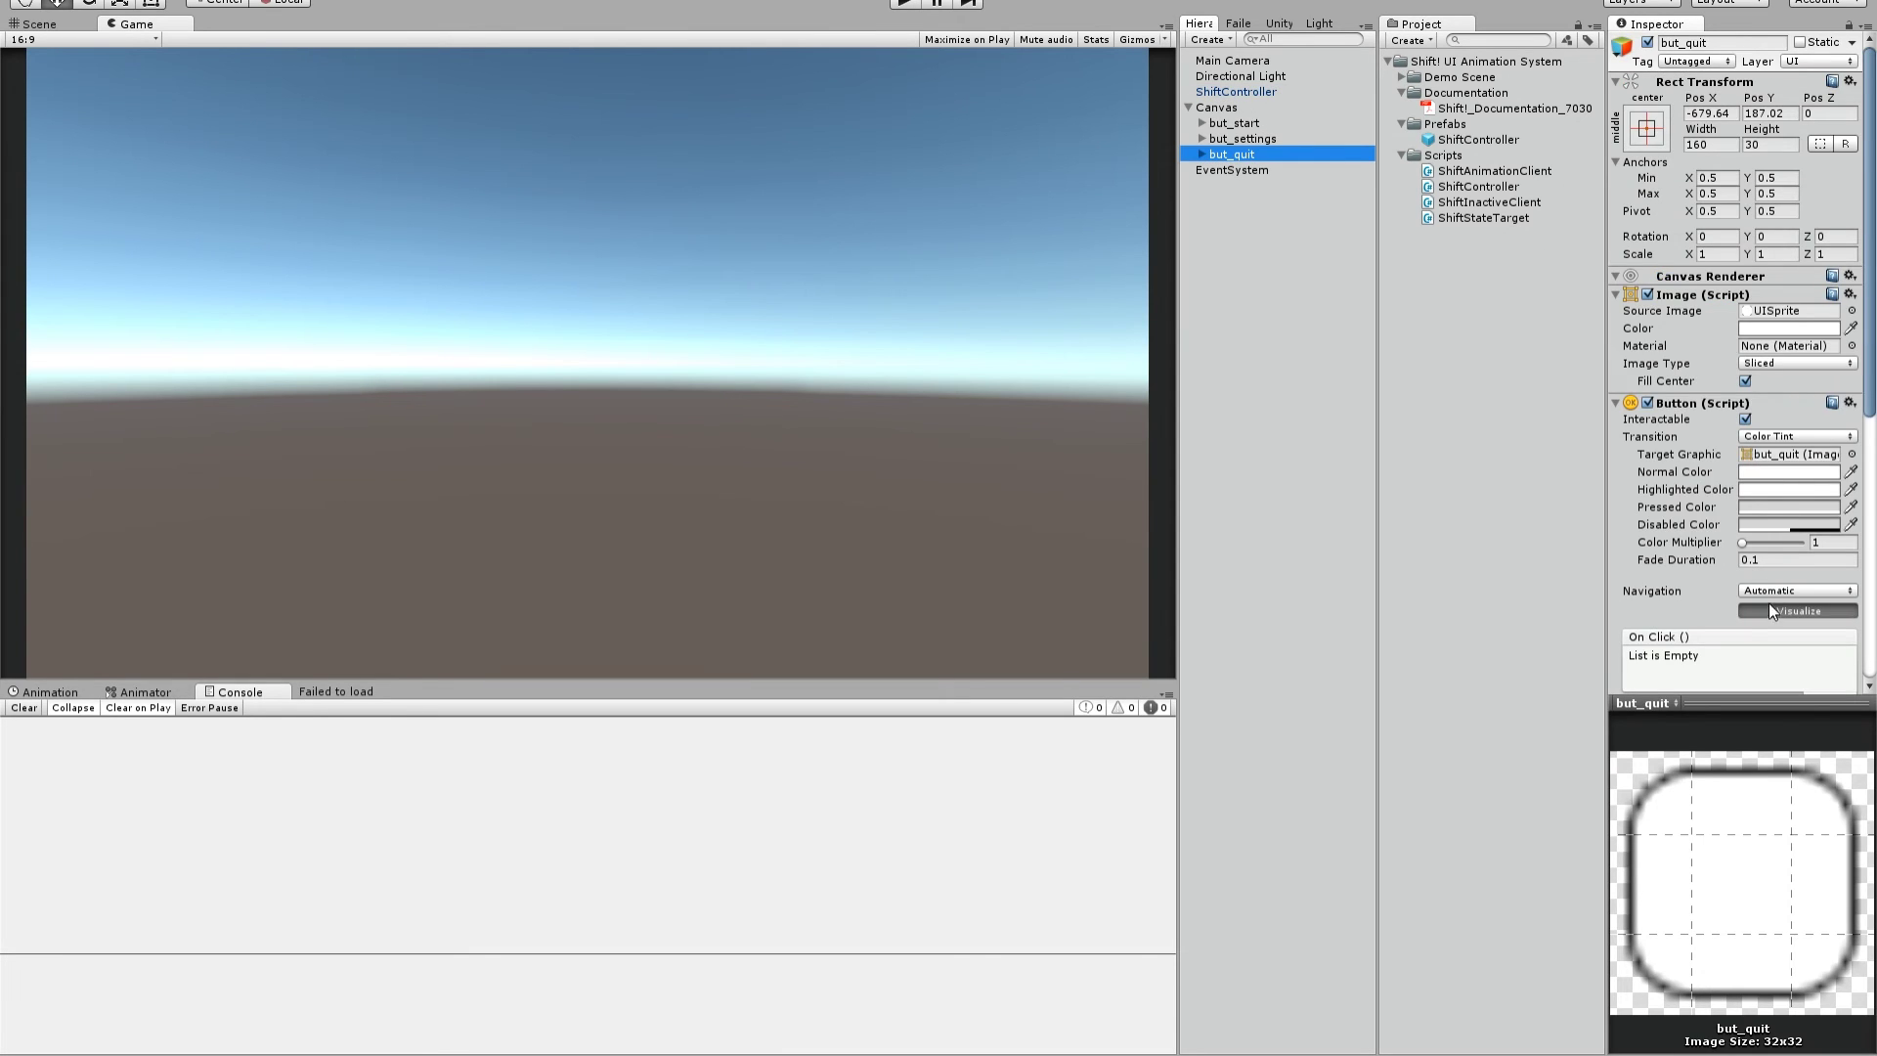
pyautogui.scroll(-5, 1763, 528)
pyautogui.scroll(-3, 1747, 543)
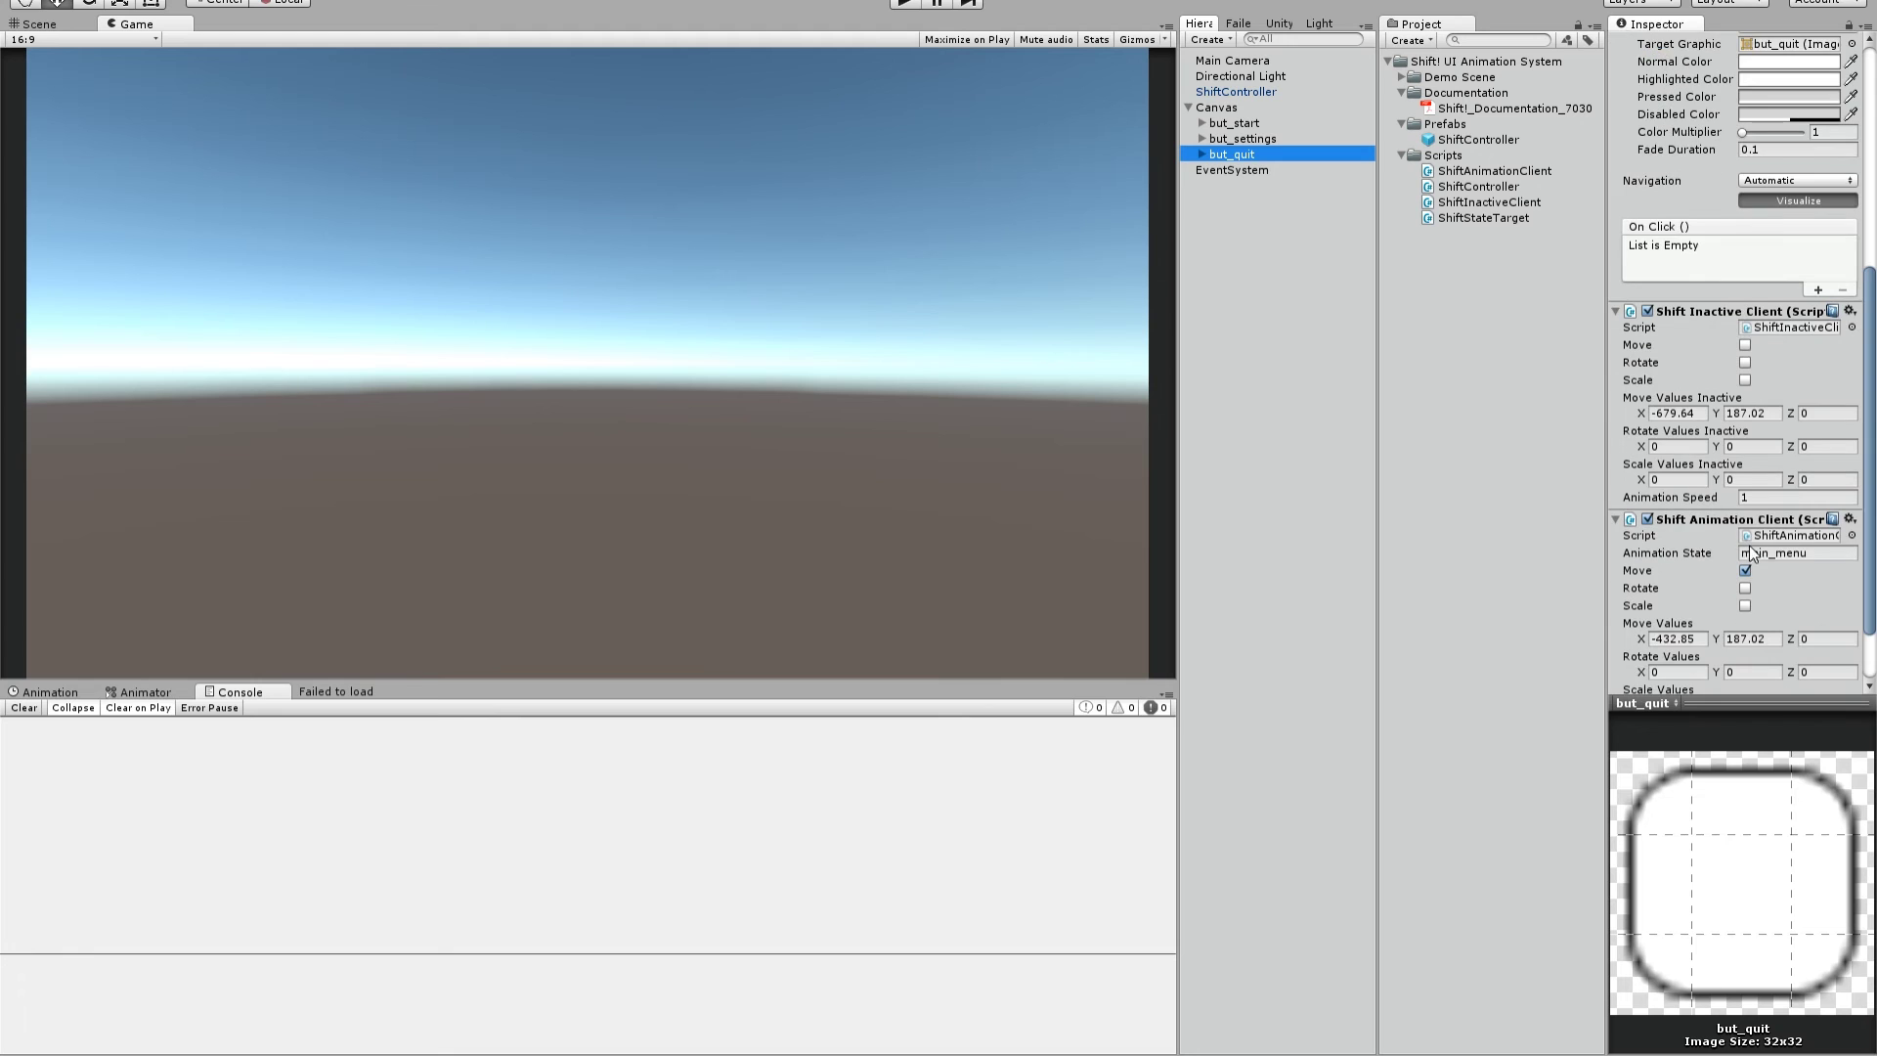
pyautogui.scroll(-2, 1713, 522)
pyautogui.click(1779, 494)
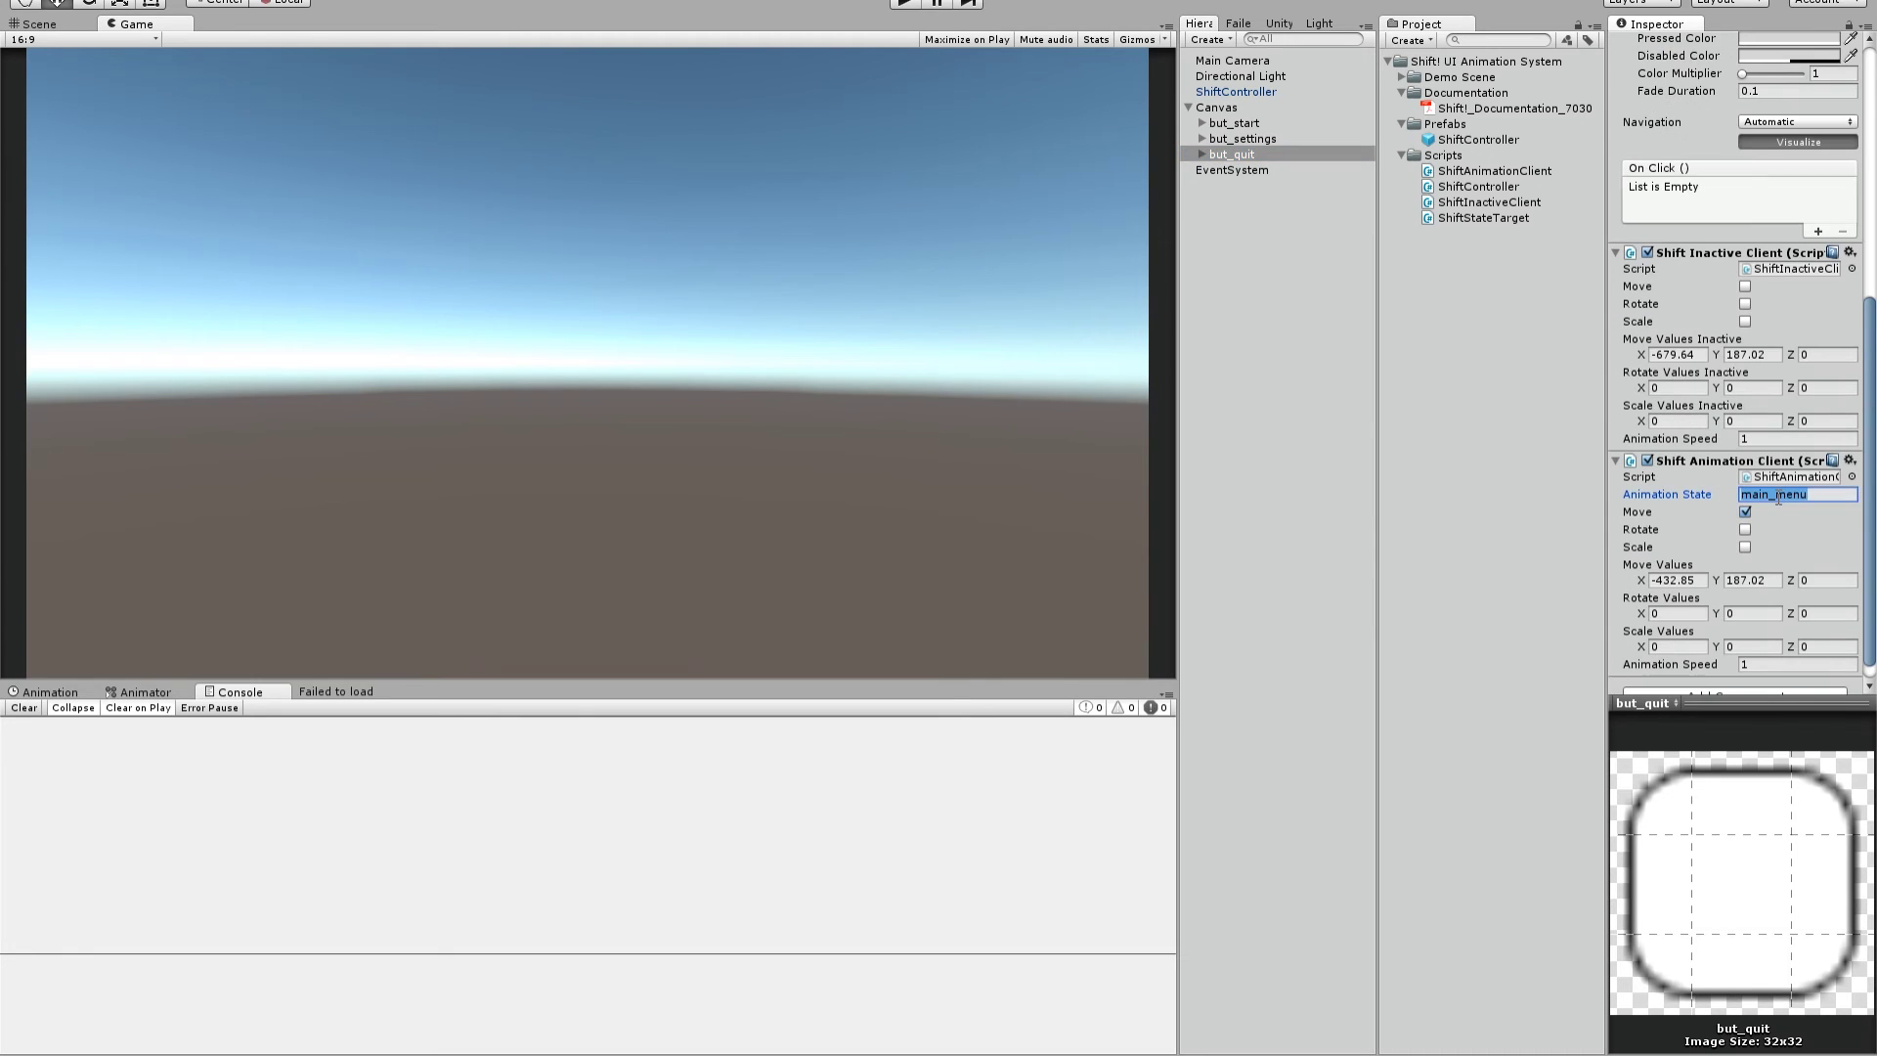
pyautogui.write('playing')
pyautogui.scroll(-1, 1782, 536)
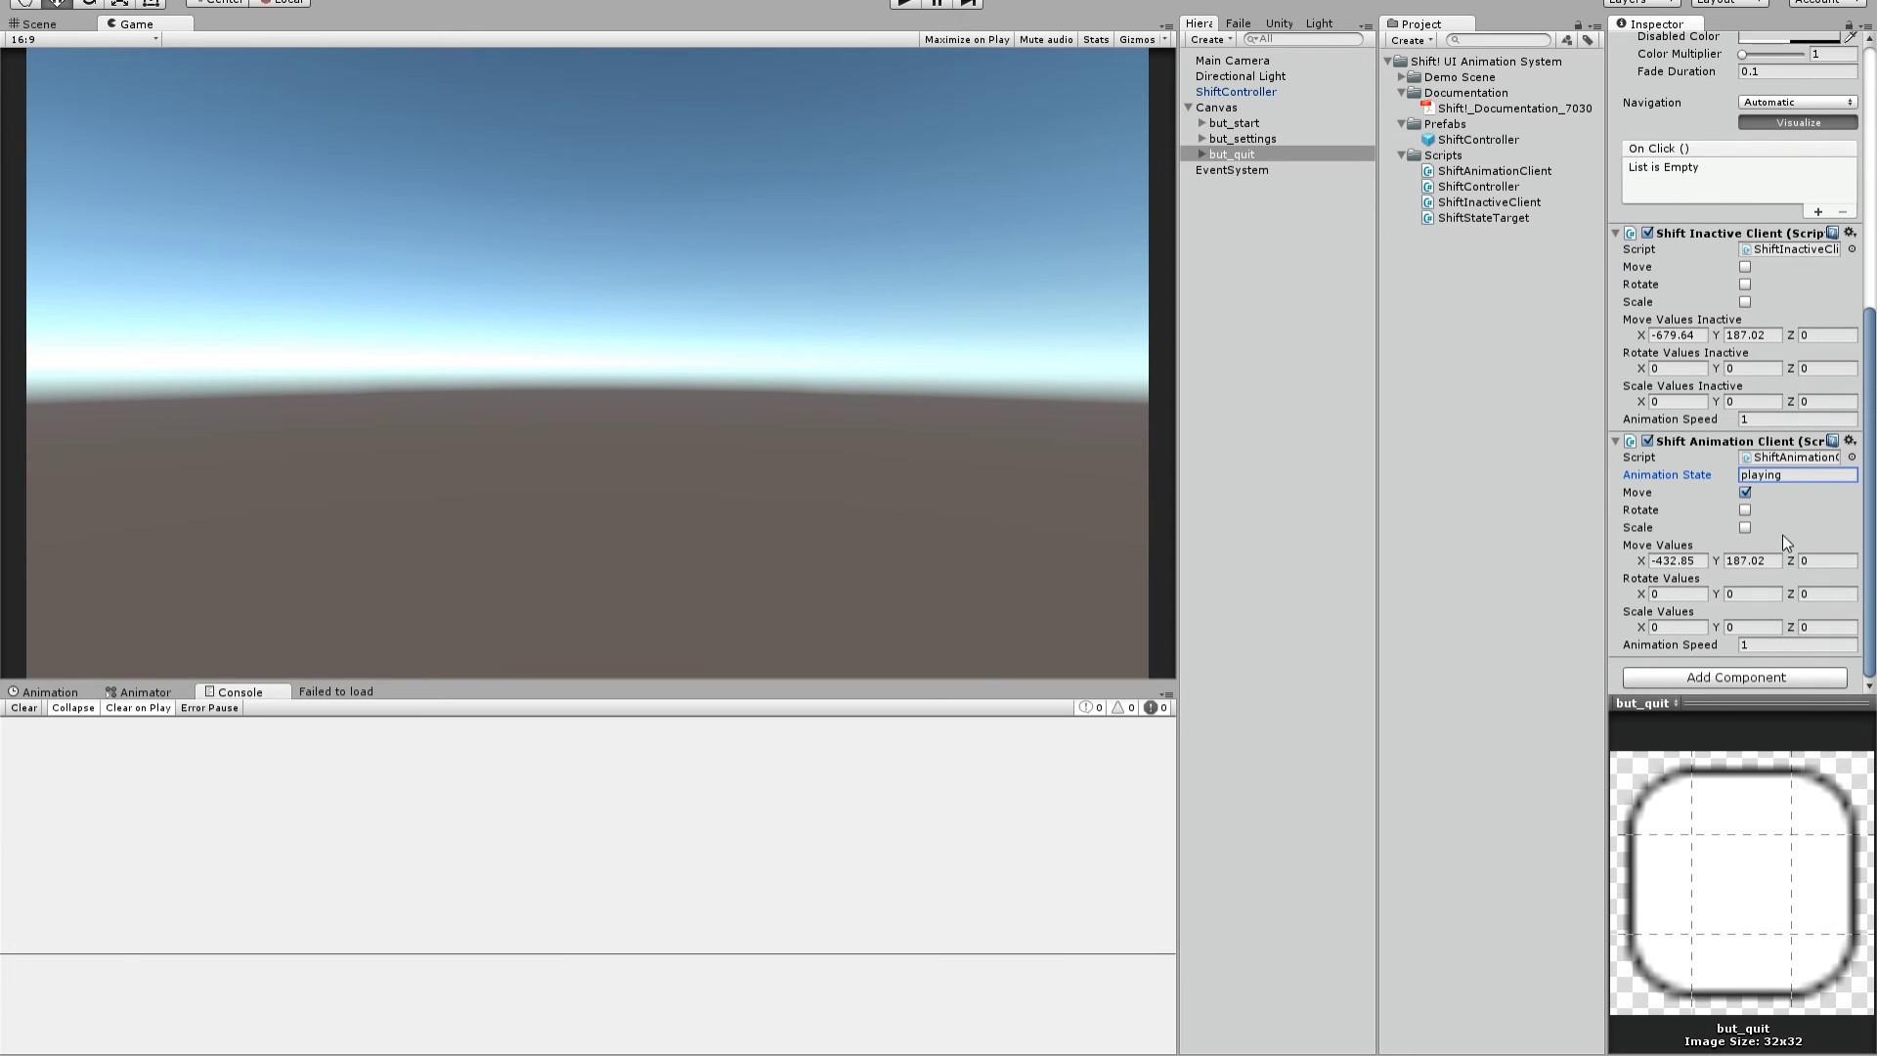
# Attach the ShiftStateTarget script to but_start and set its Target State to 'playing'.
pyautogui.scroll(6, 1793, 448)
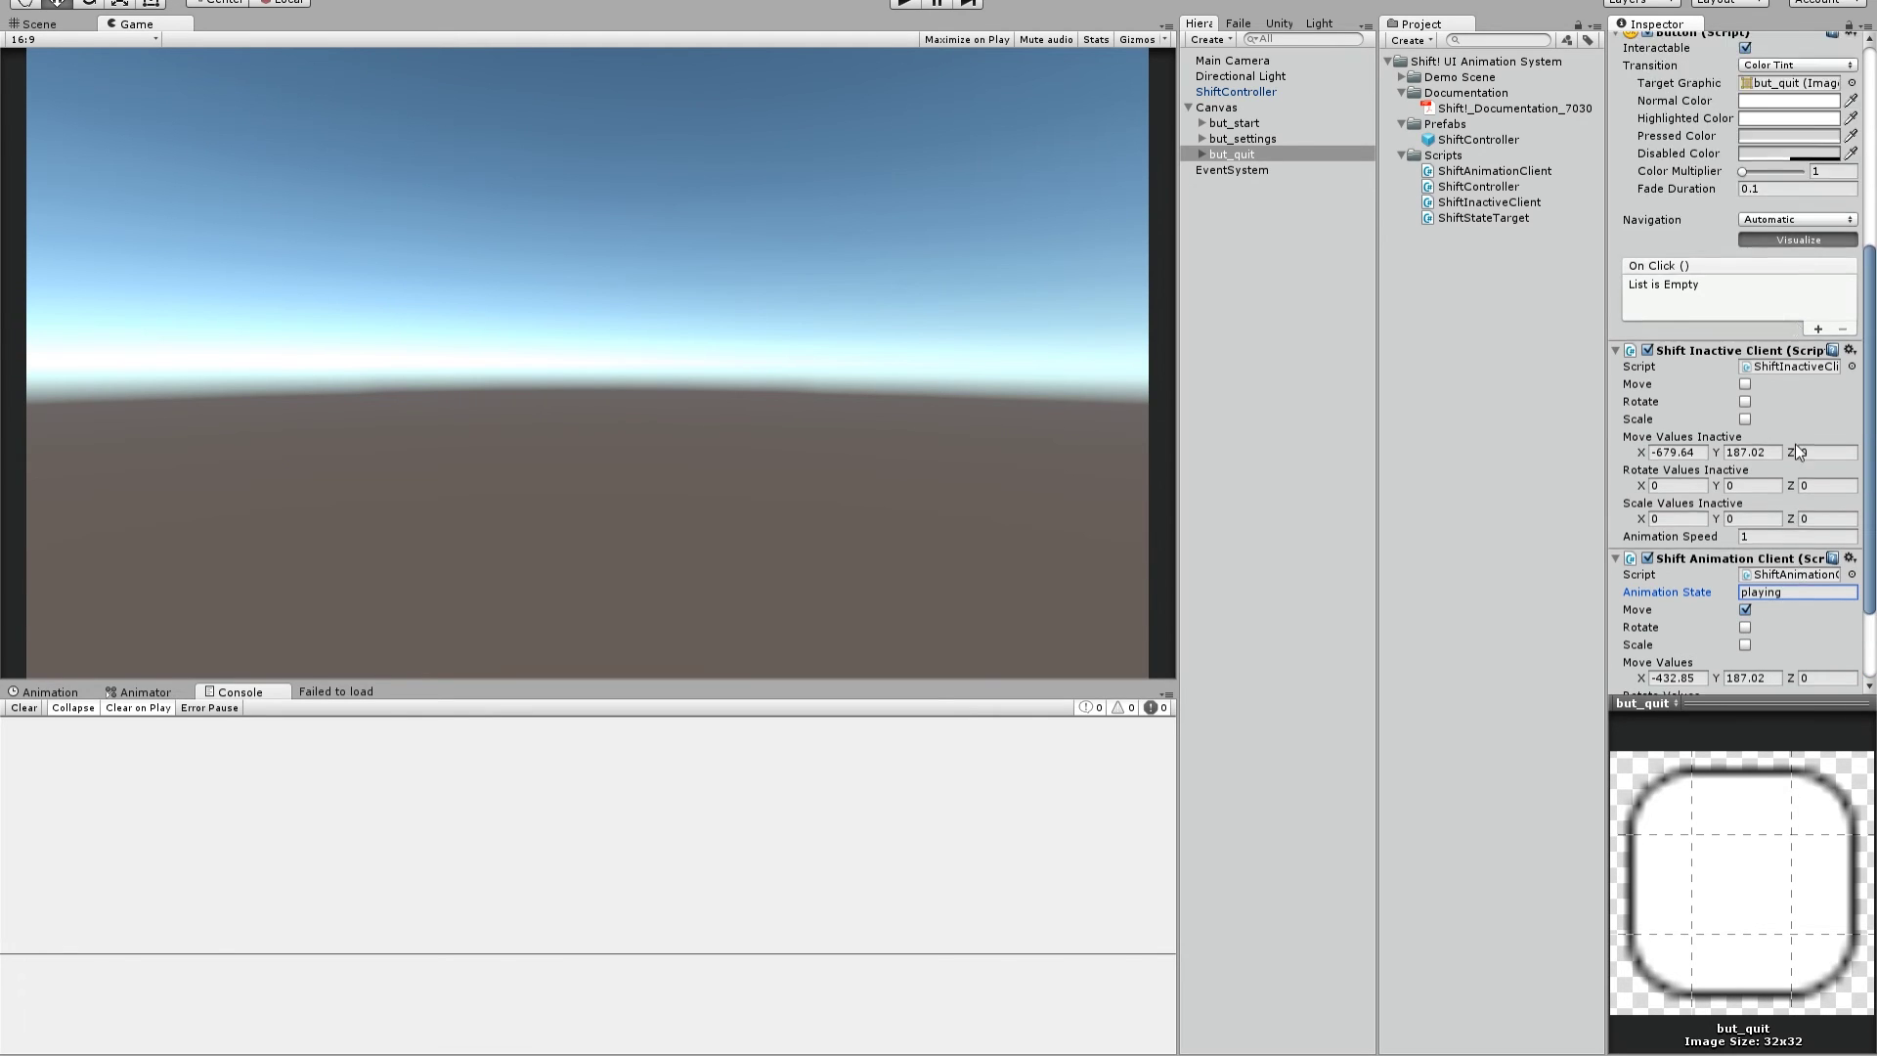
pyautogui.click(1248, 128)
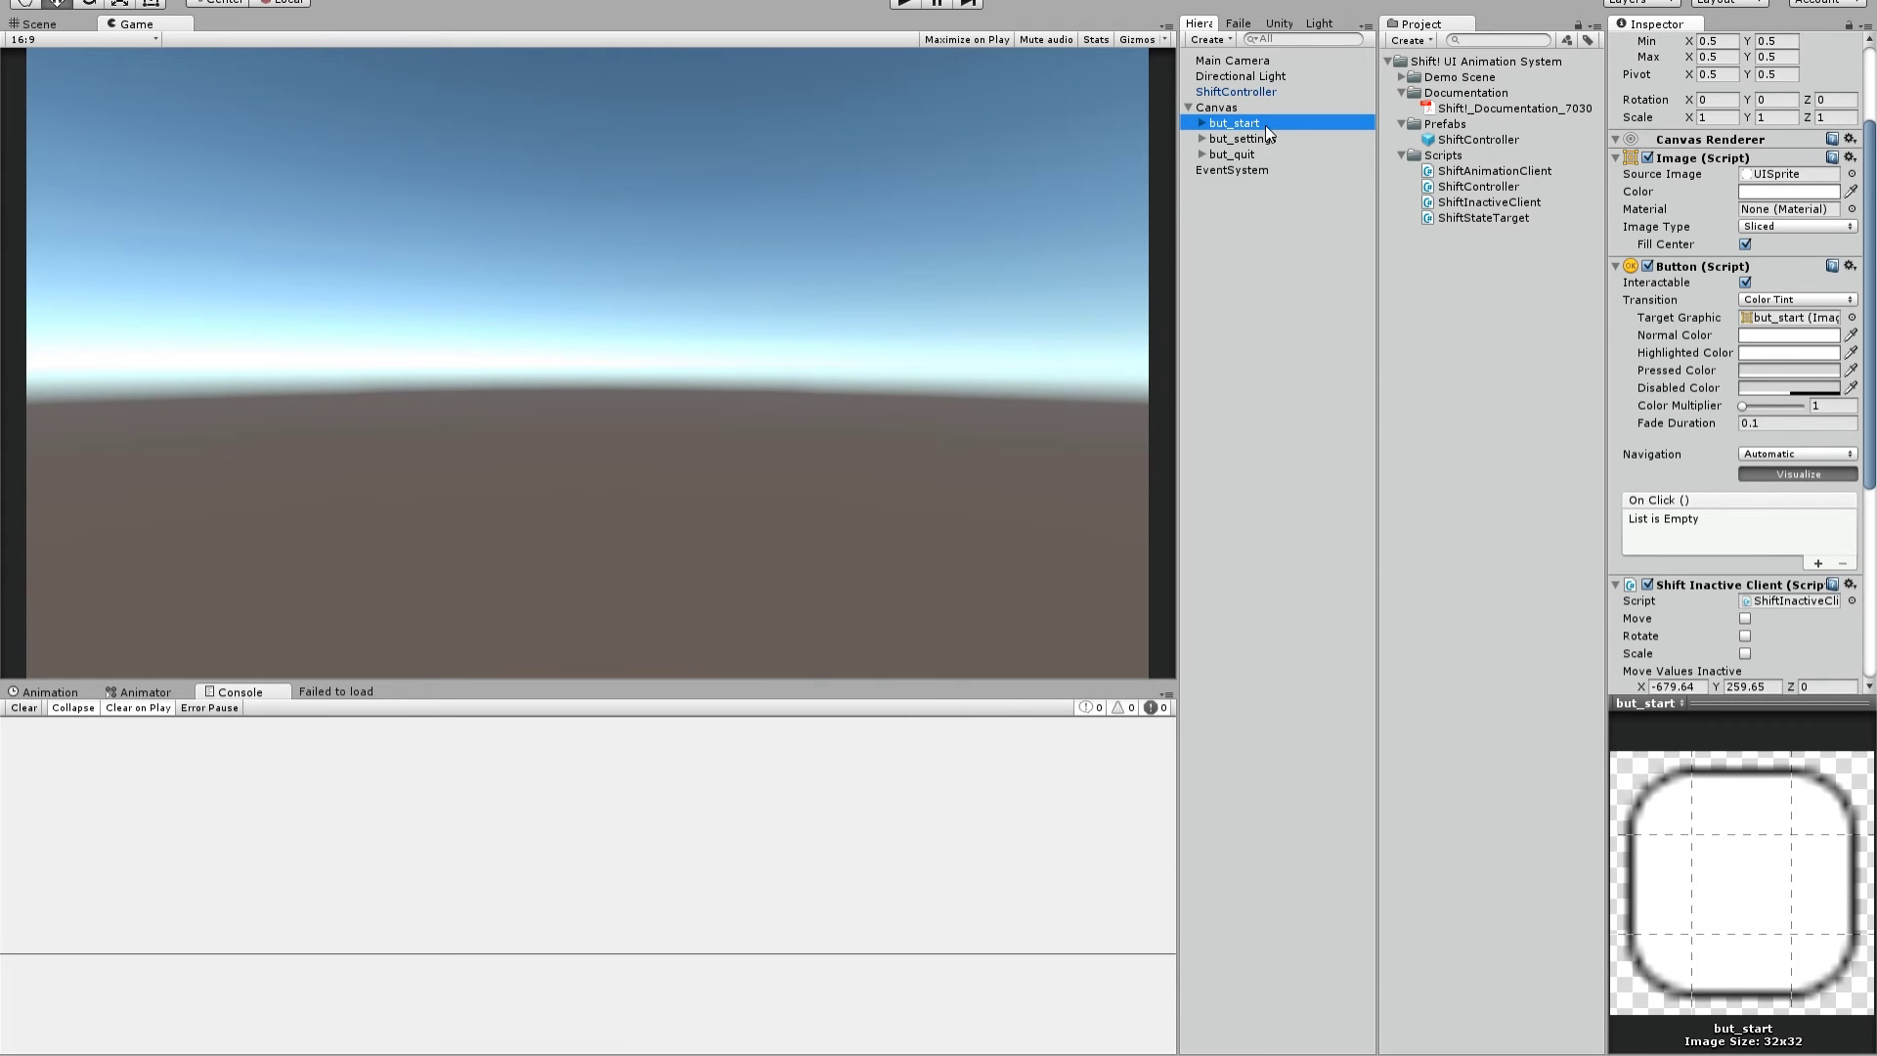
pyautogui.scroll(-5, 1756, 484)
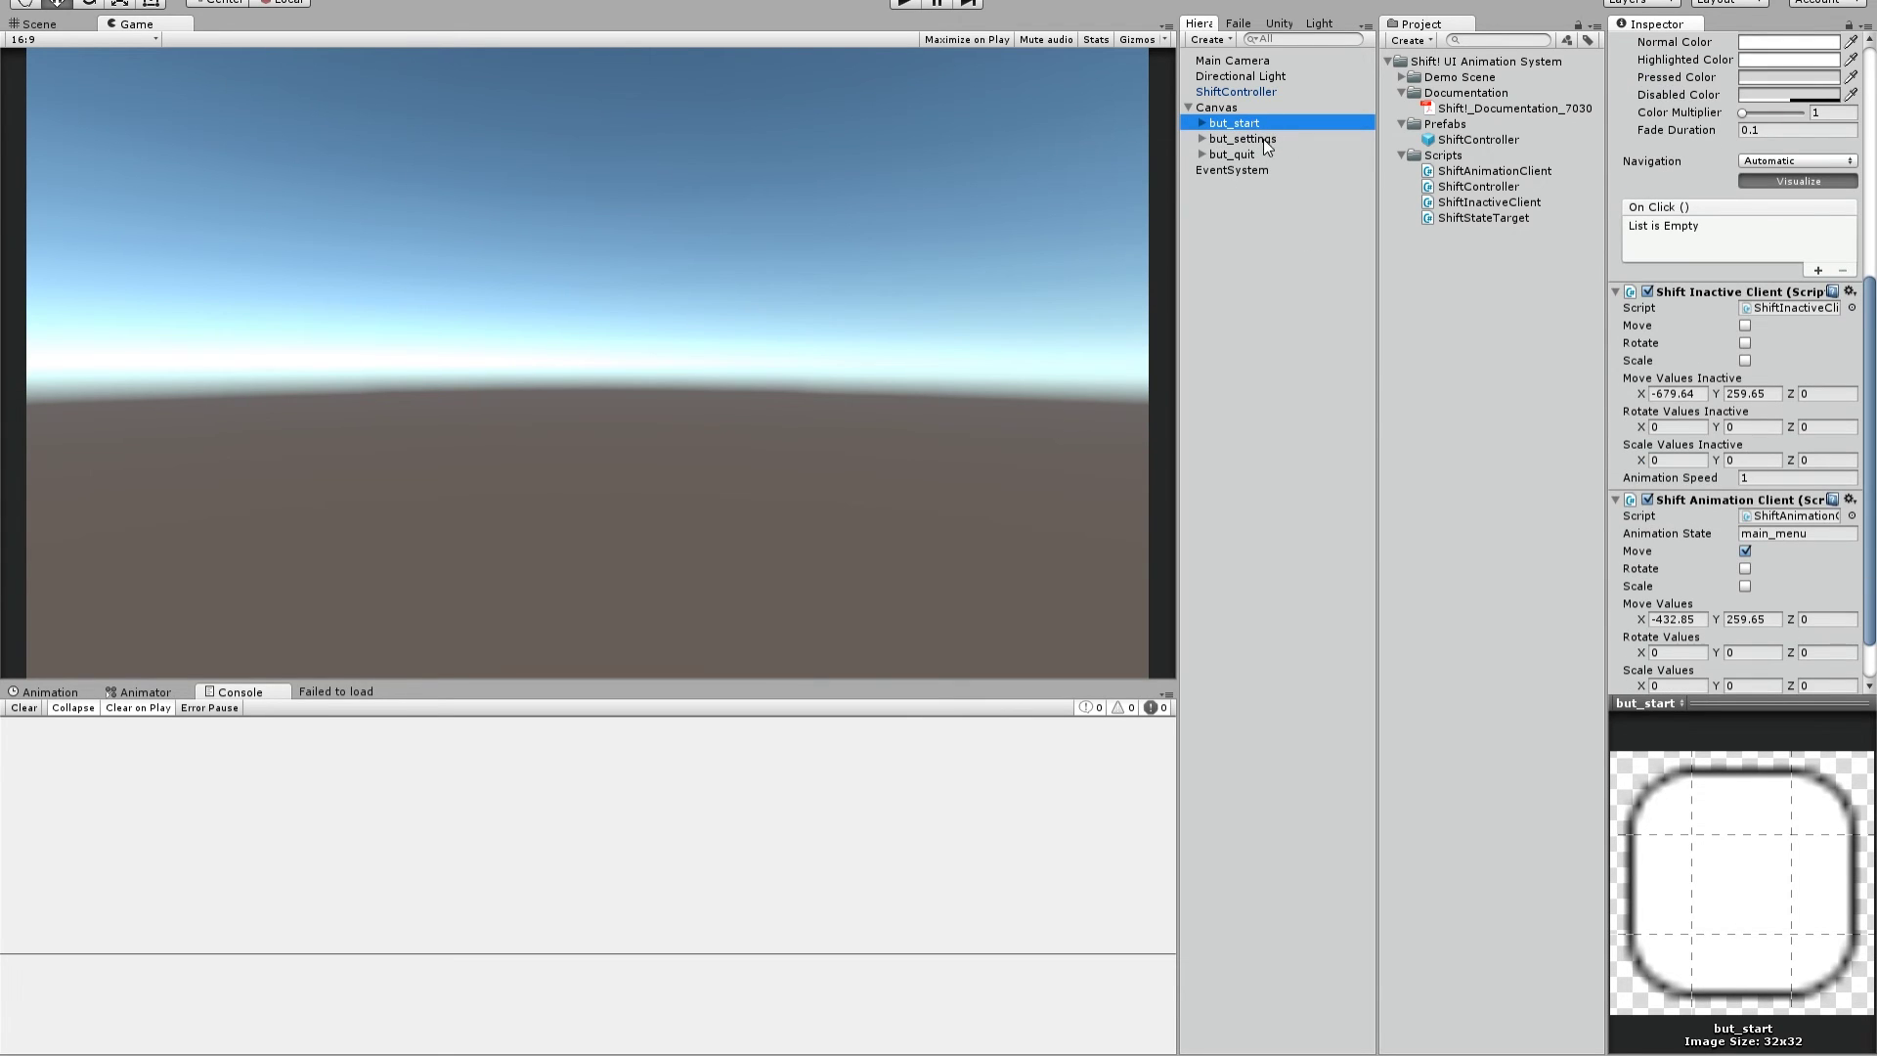
pyautogui.scroll(-1, 1688, 513)
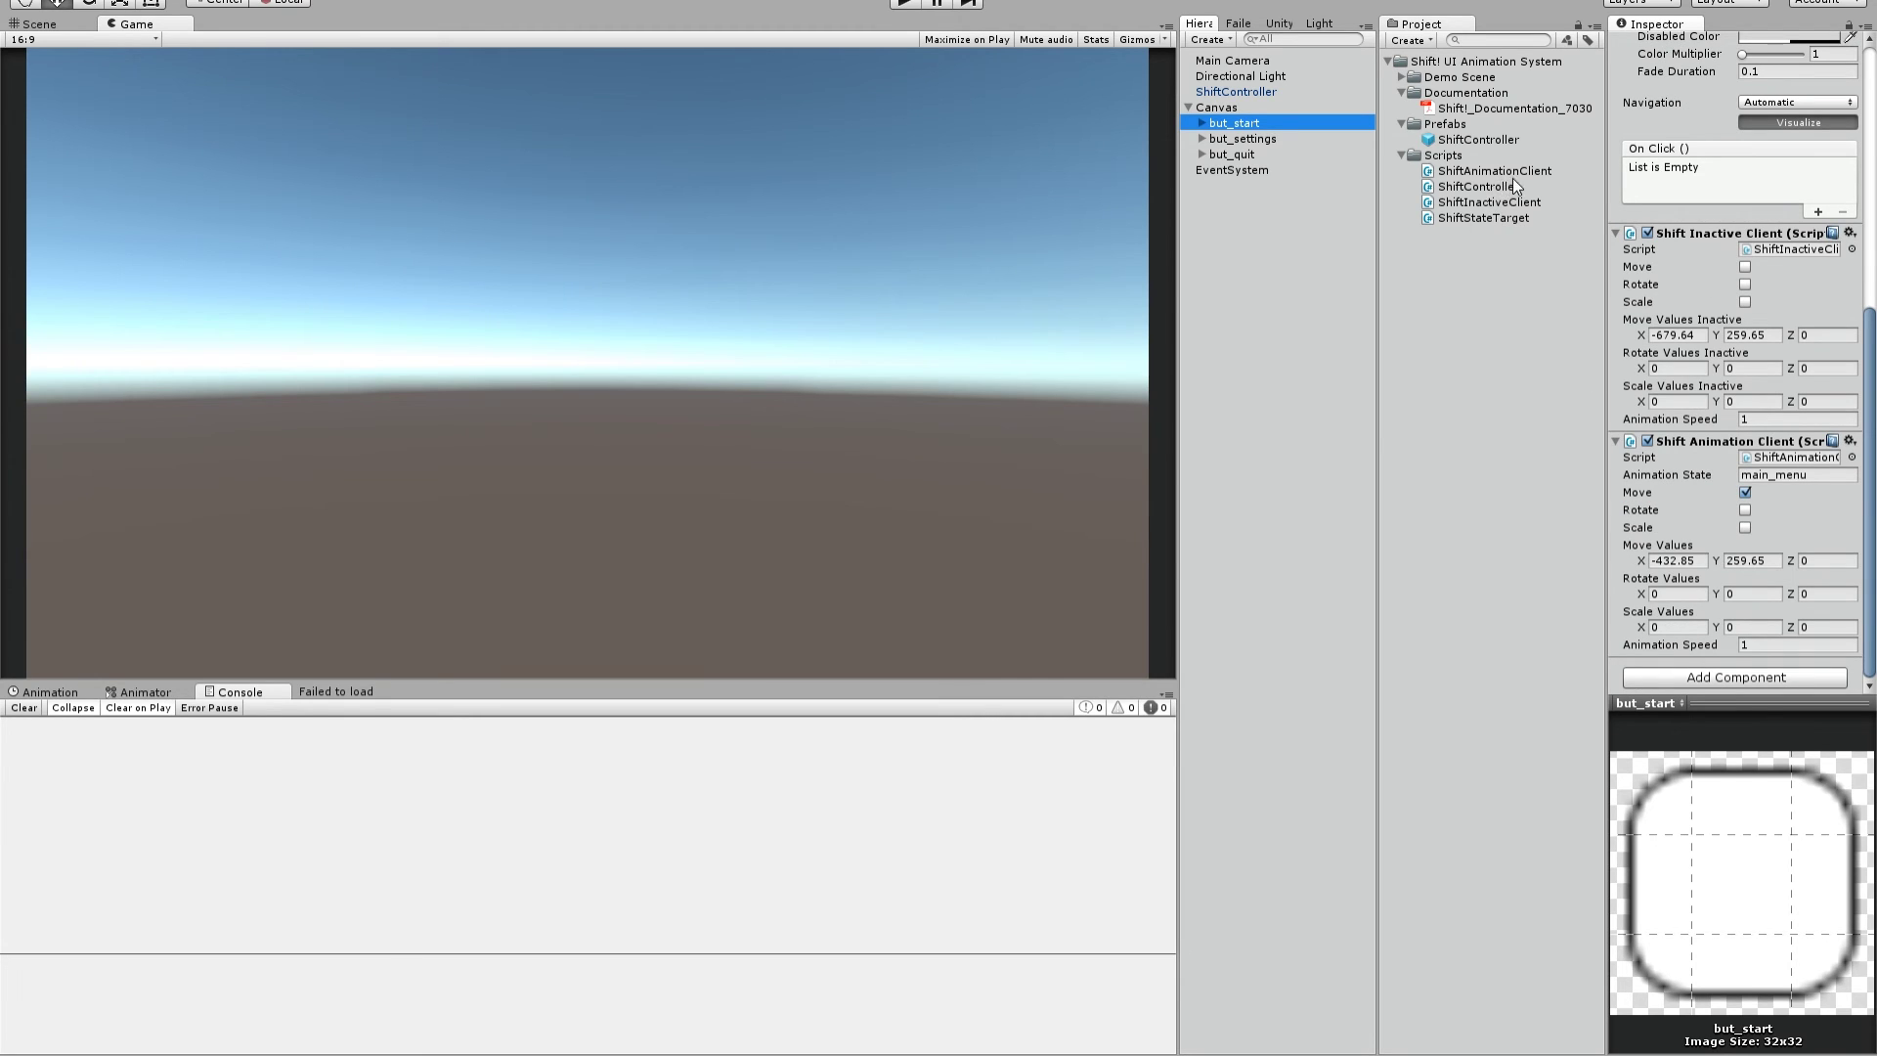
pyautogui.click(1472, 219)
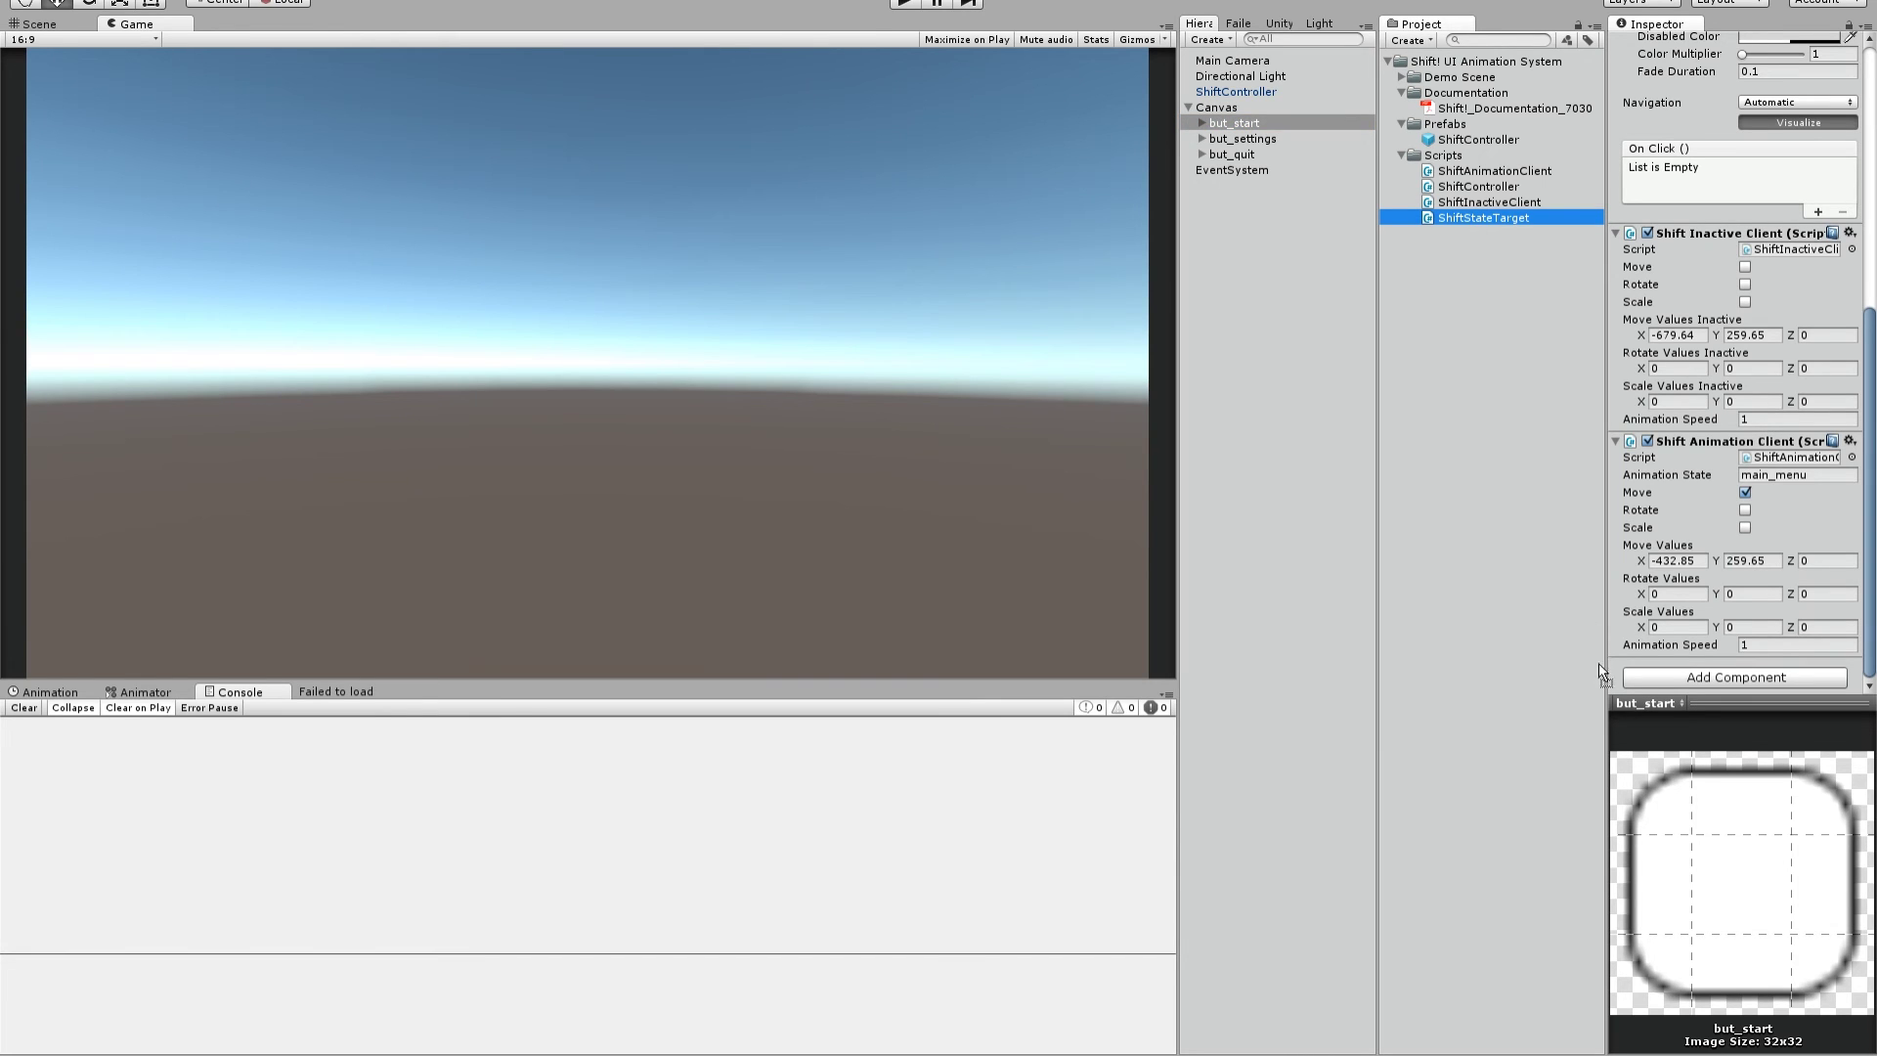
pyautogui.moveTo(1598, 663); pyautogui.dragTo(1617, 688)
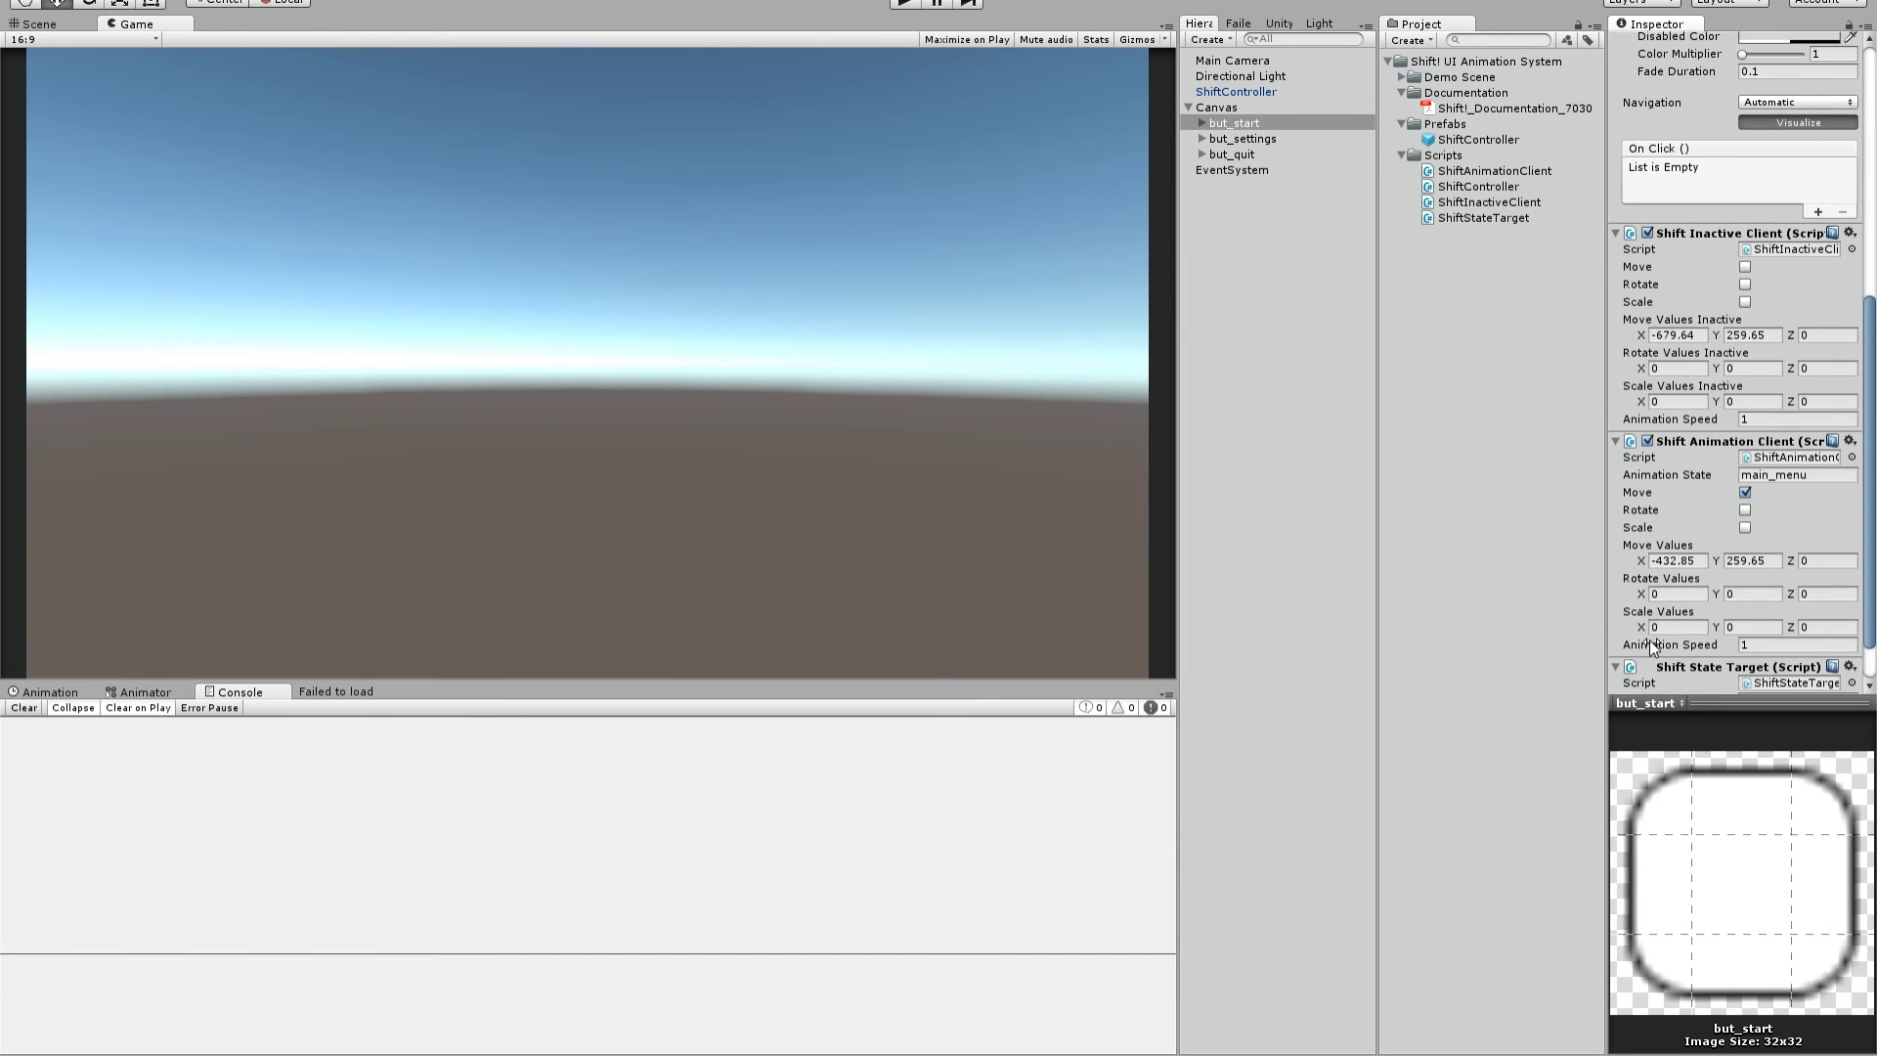
pyautogui.scroll(-2, 1711, 604)
pyautogui.click(1771, 646)
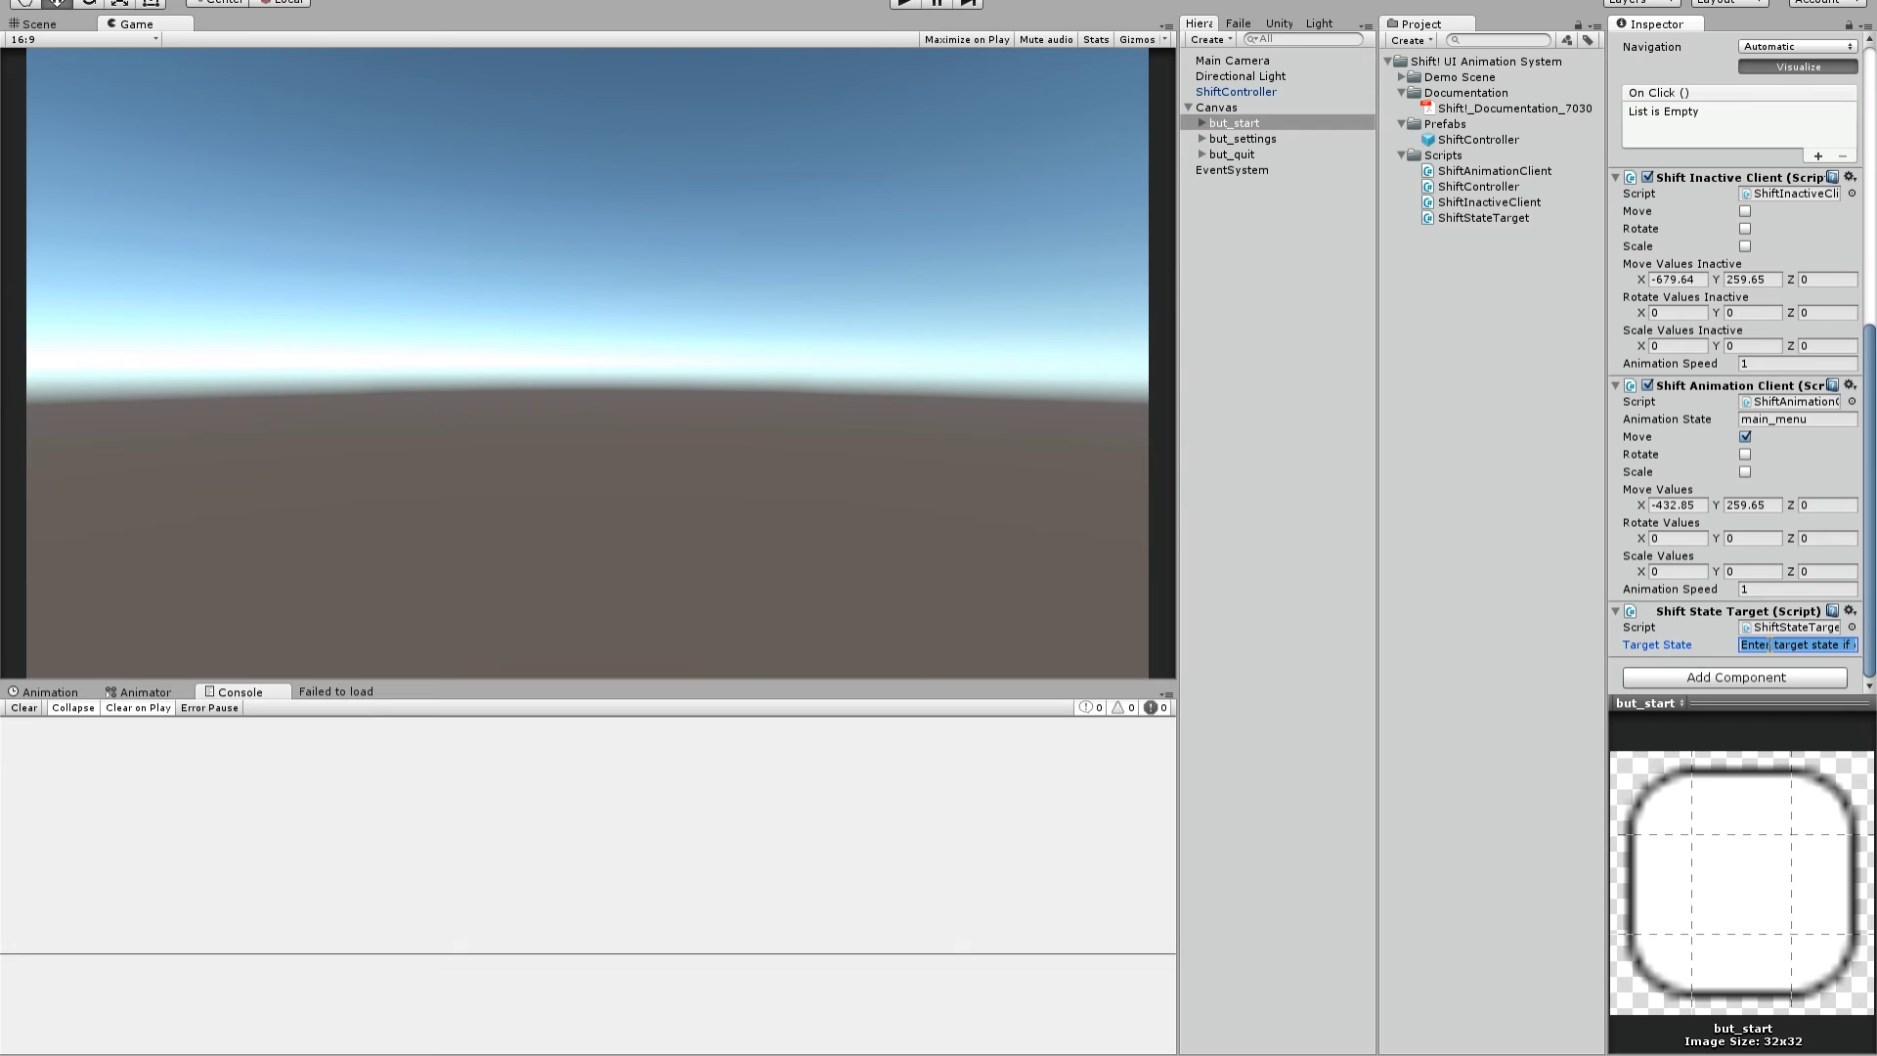
pyautogui.write('playing')
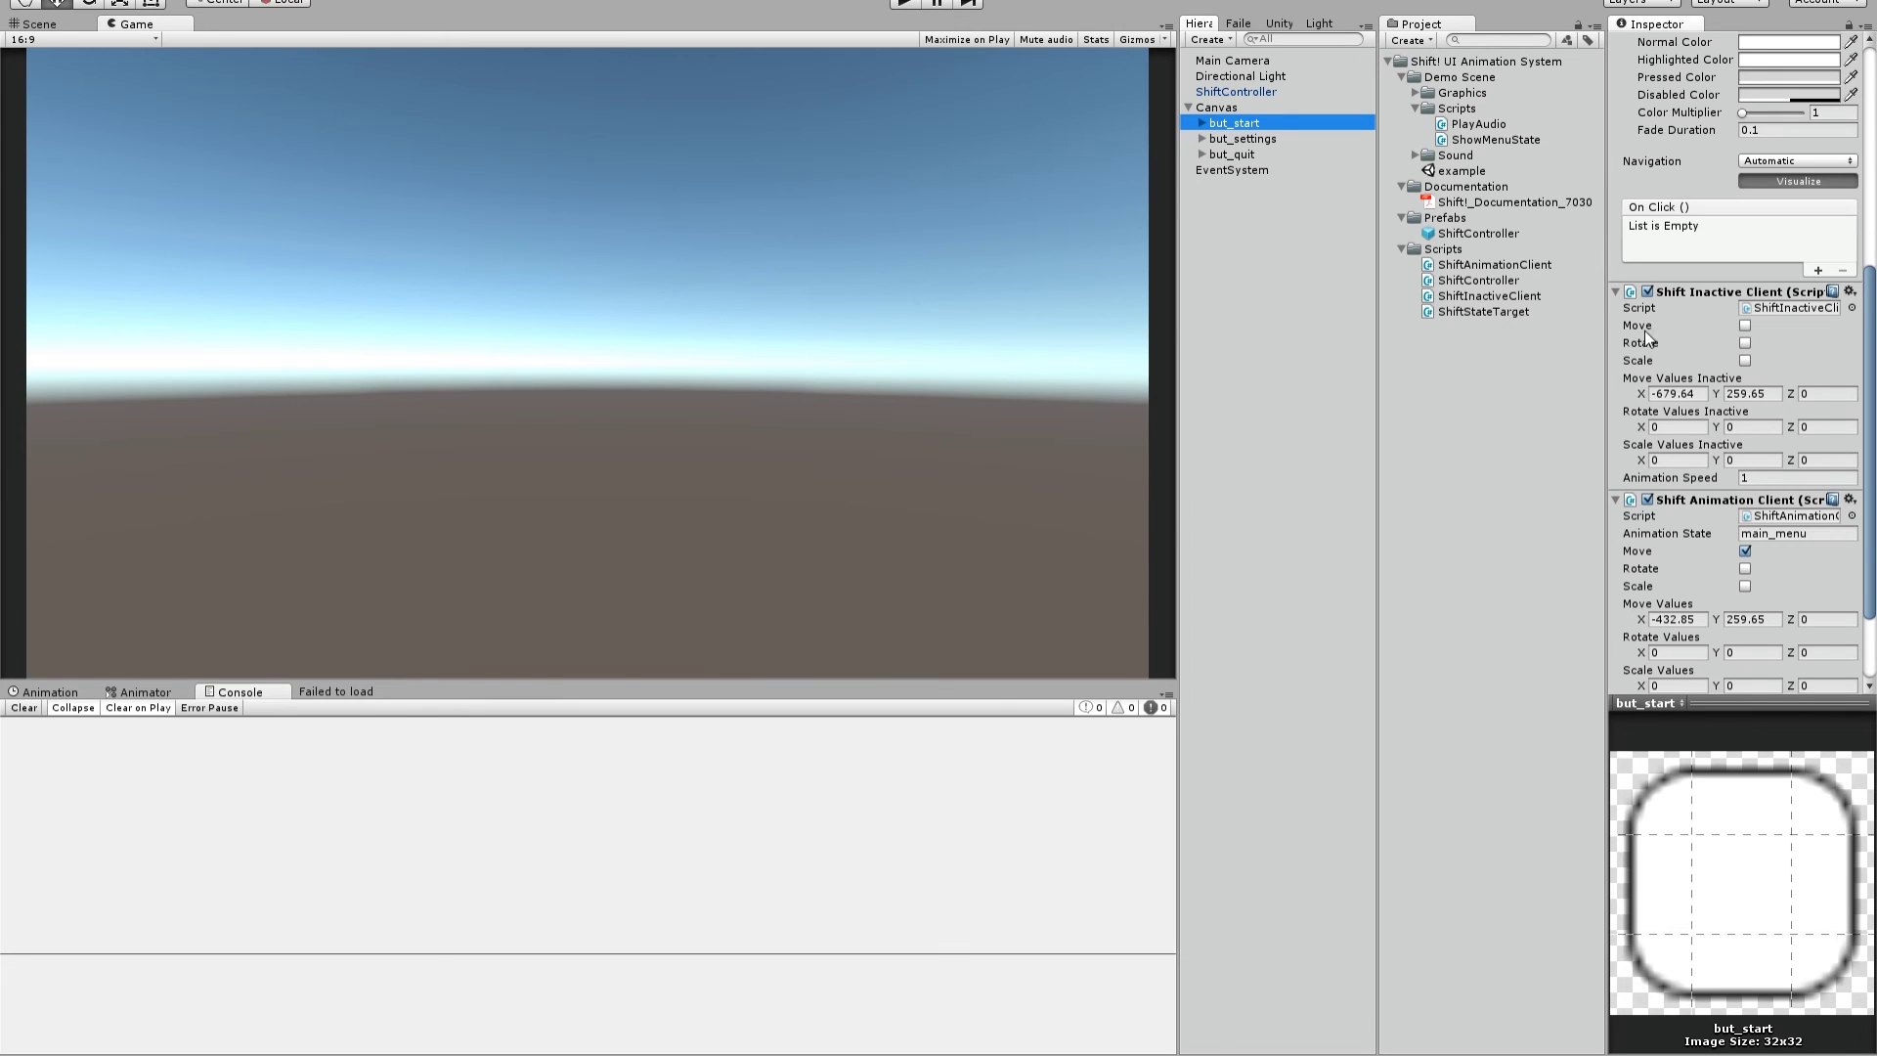
# Tick Move under Shift Inactive Client on but_start, but_settings and but_quit.
pyautogui.click(1744, 325)
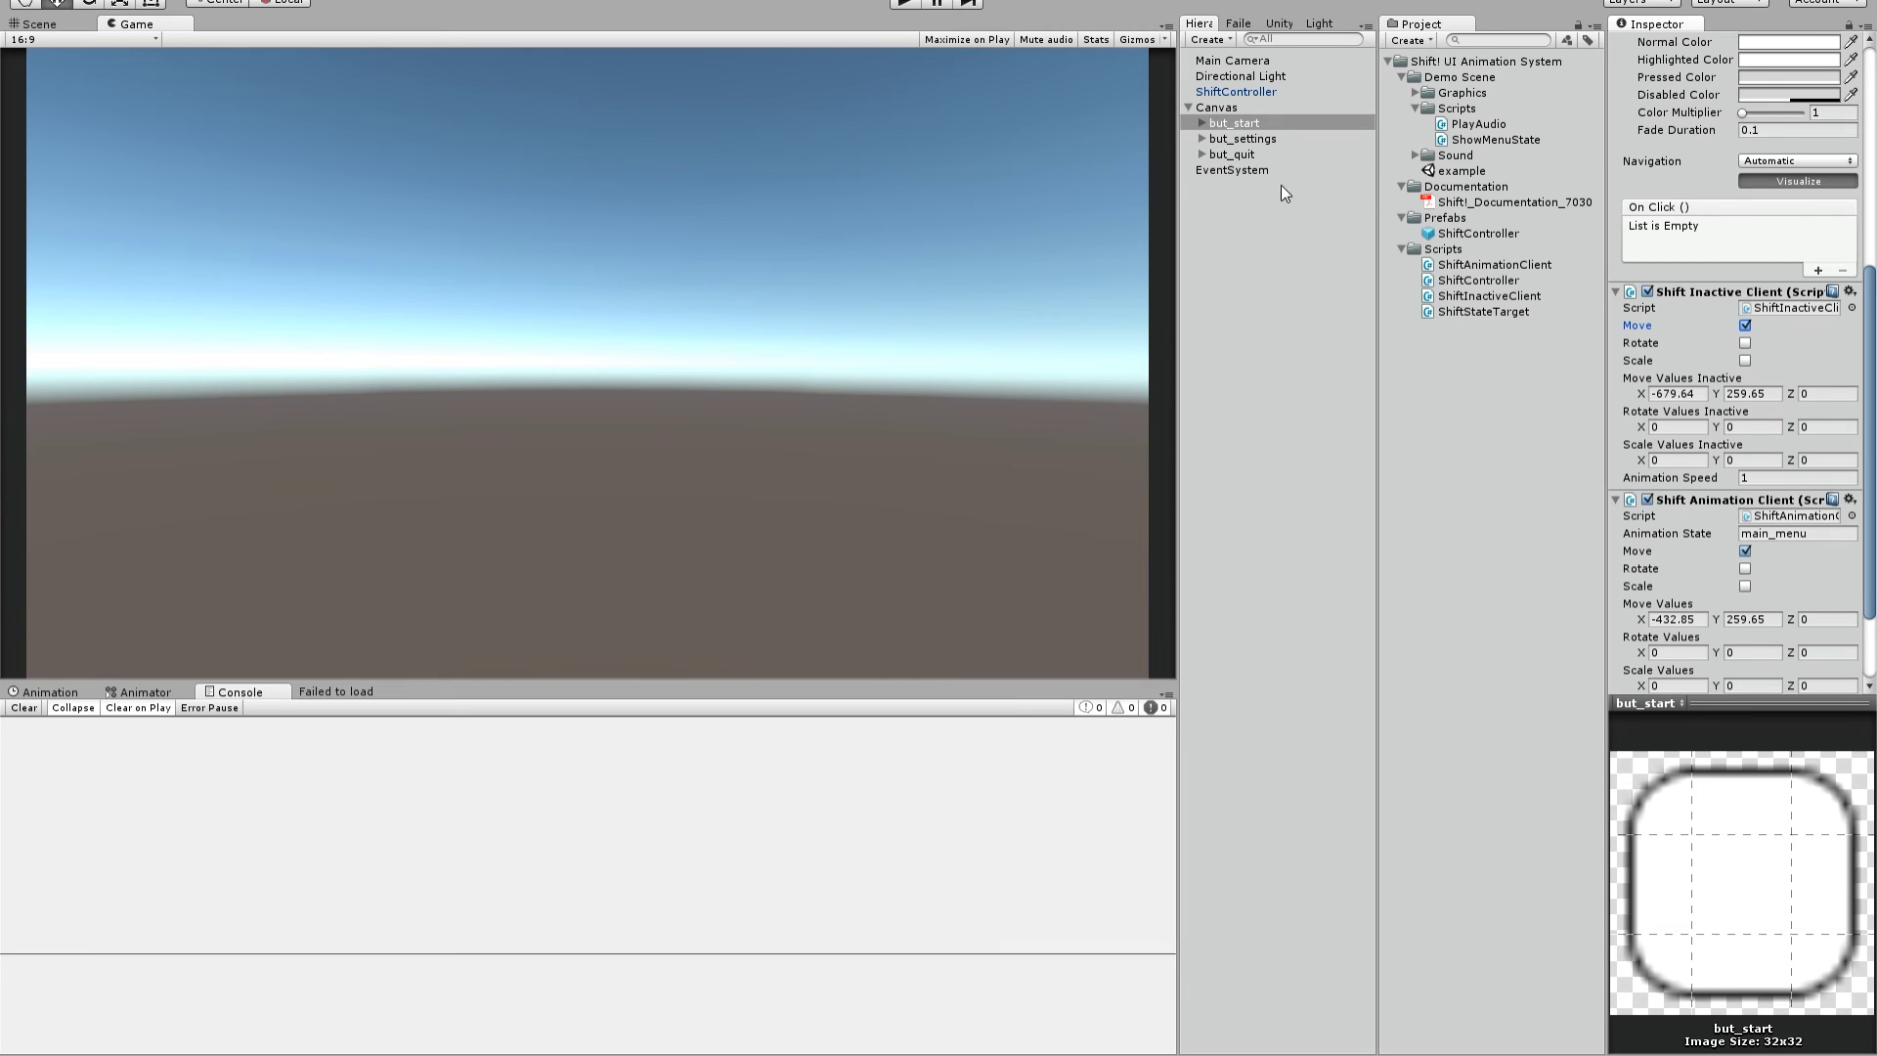
pyautogui.click(1261, 138)
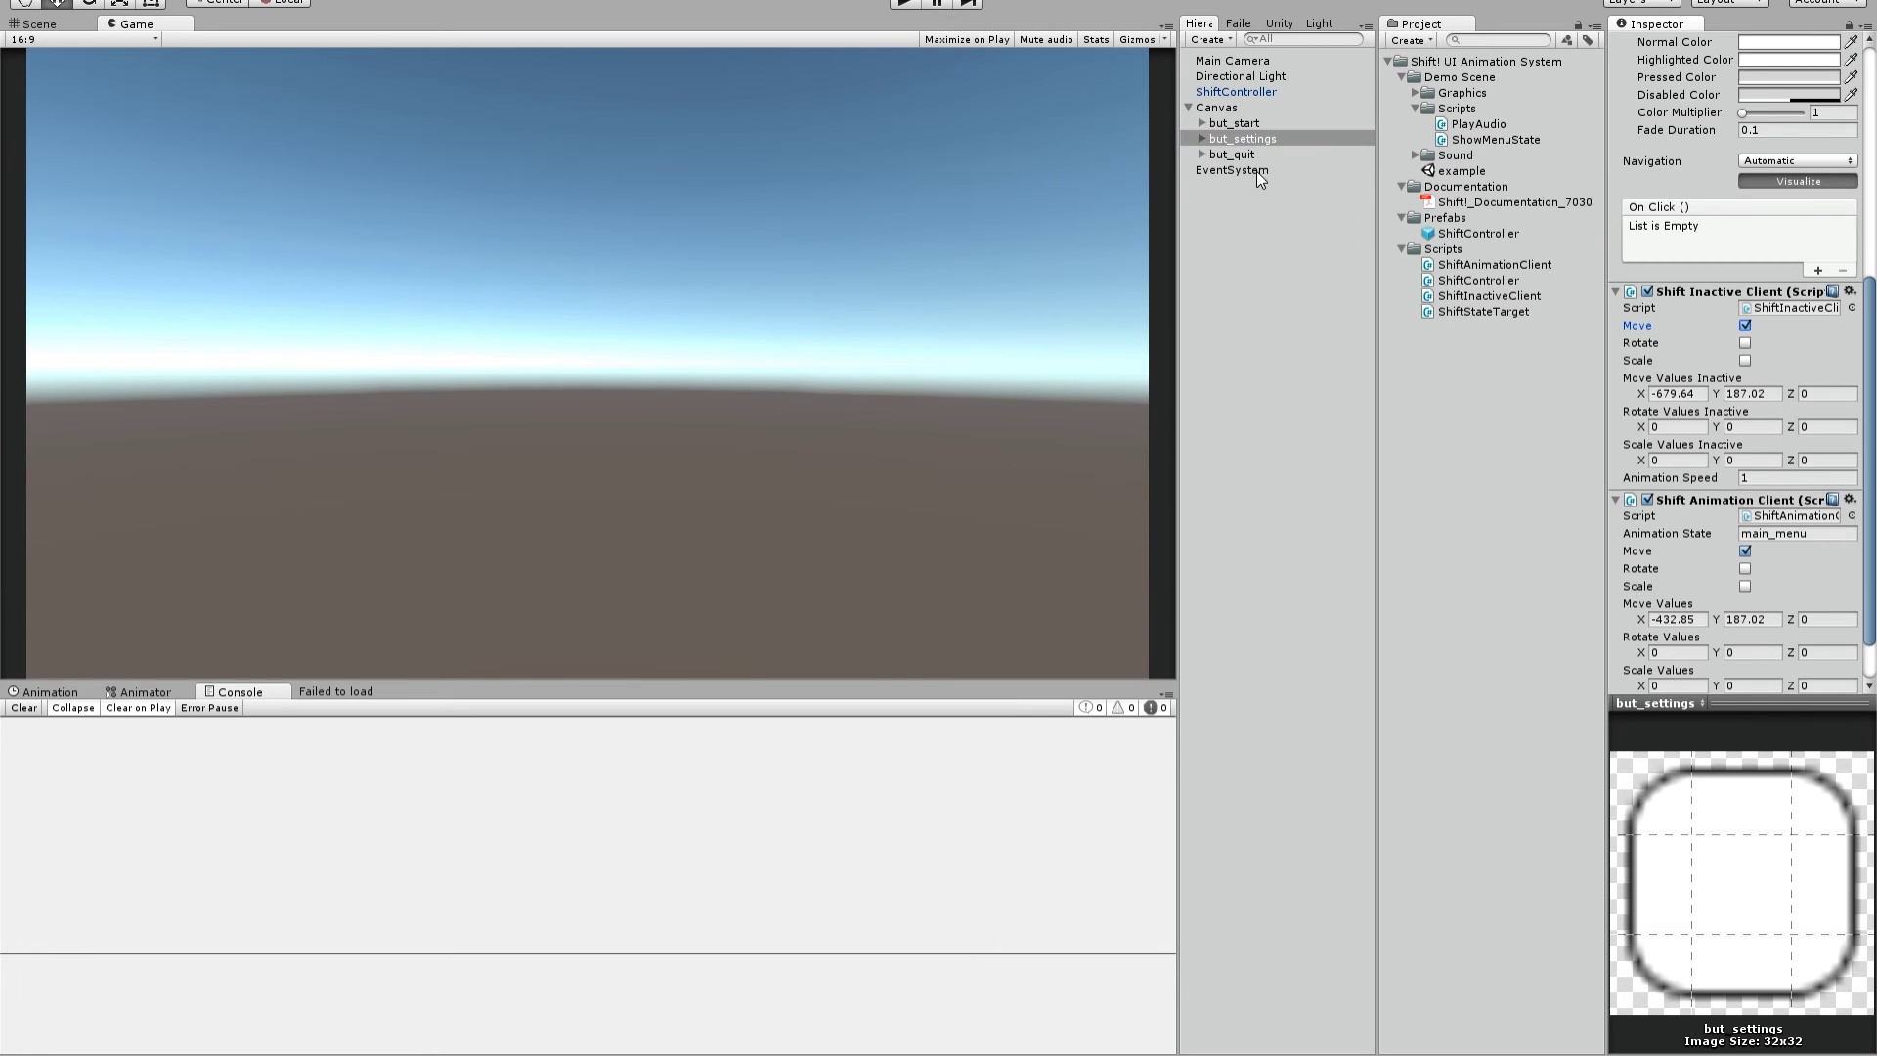
pyautogui.click(1230, 156)
pyautogui.click(1745, 326)
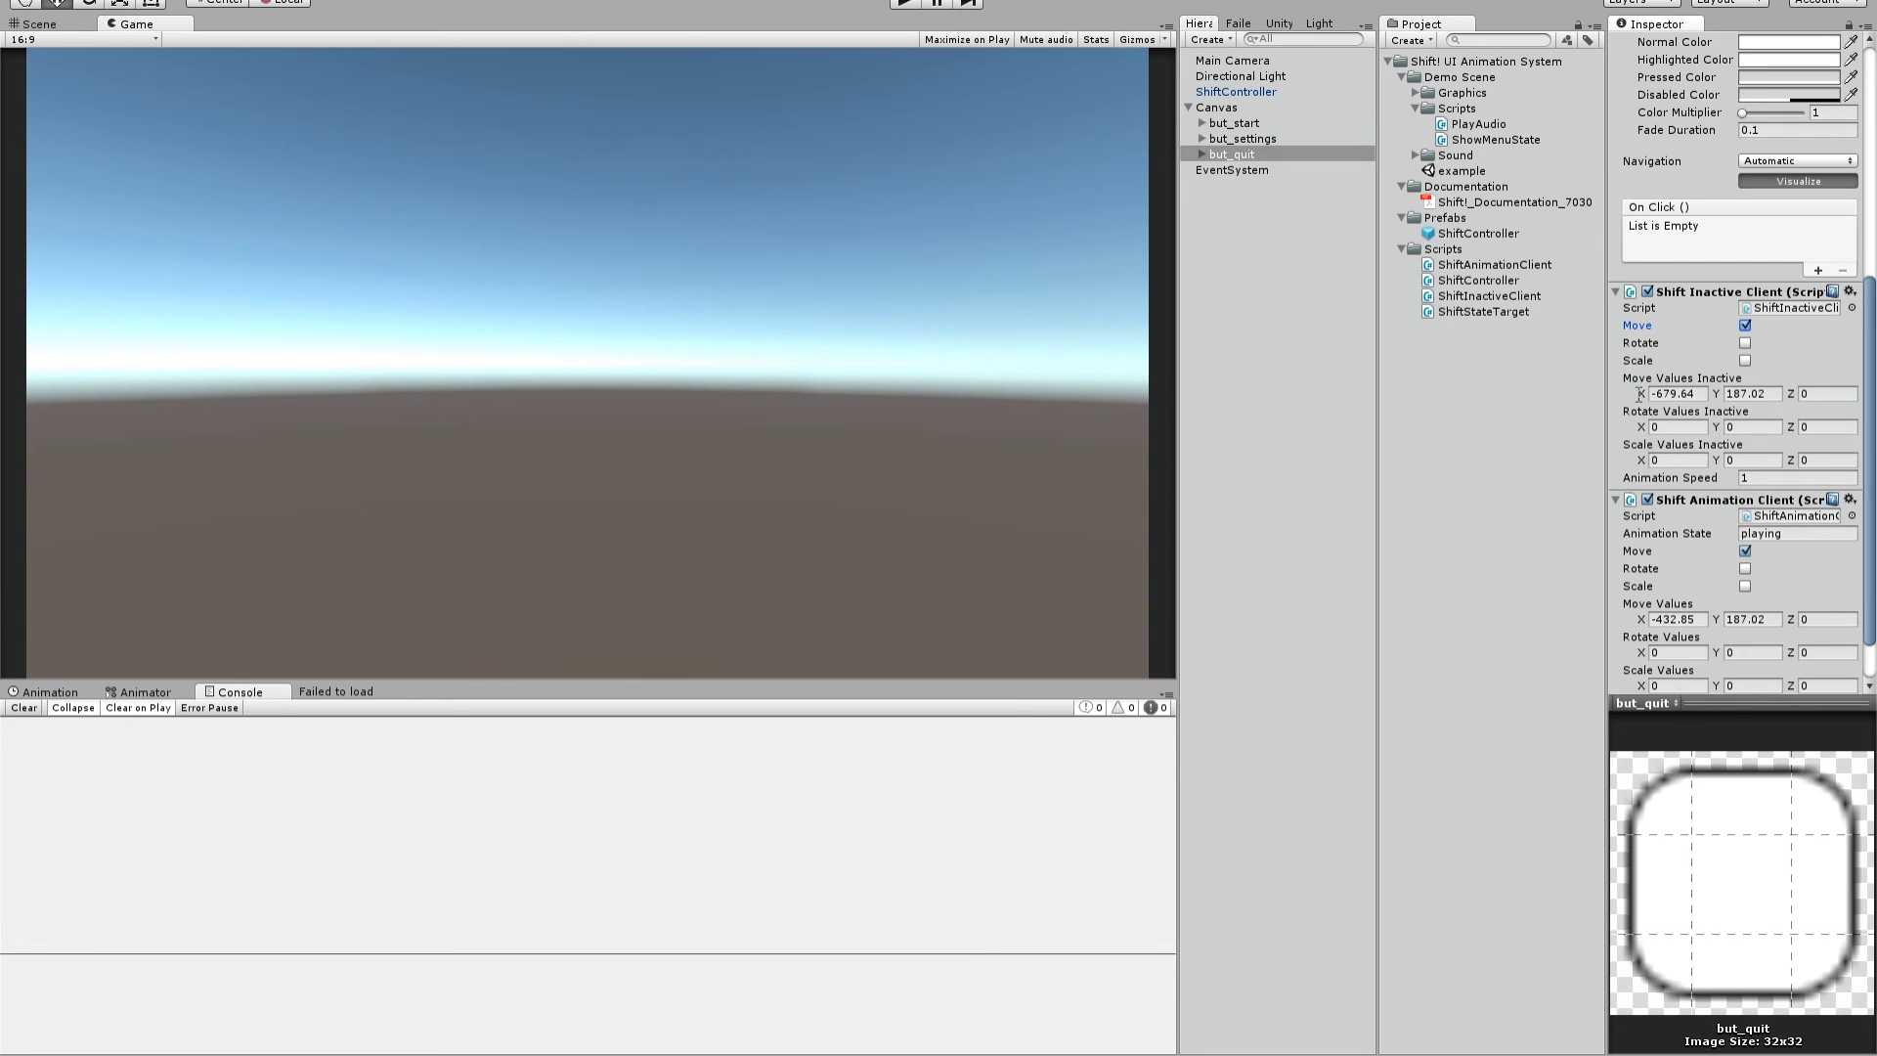
pyautogui.click(908, 5)
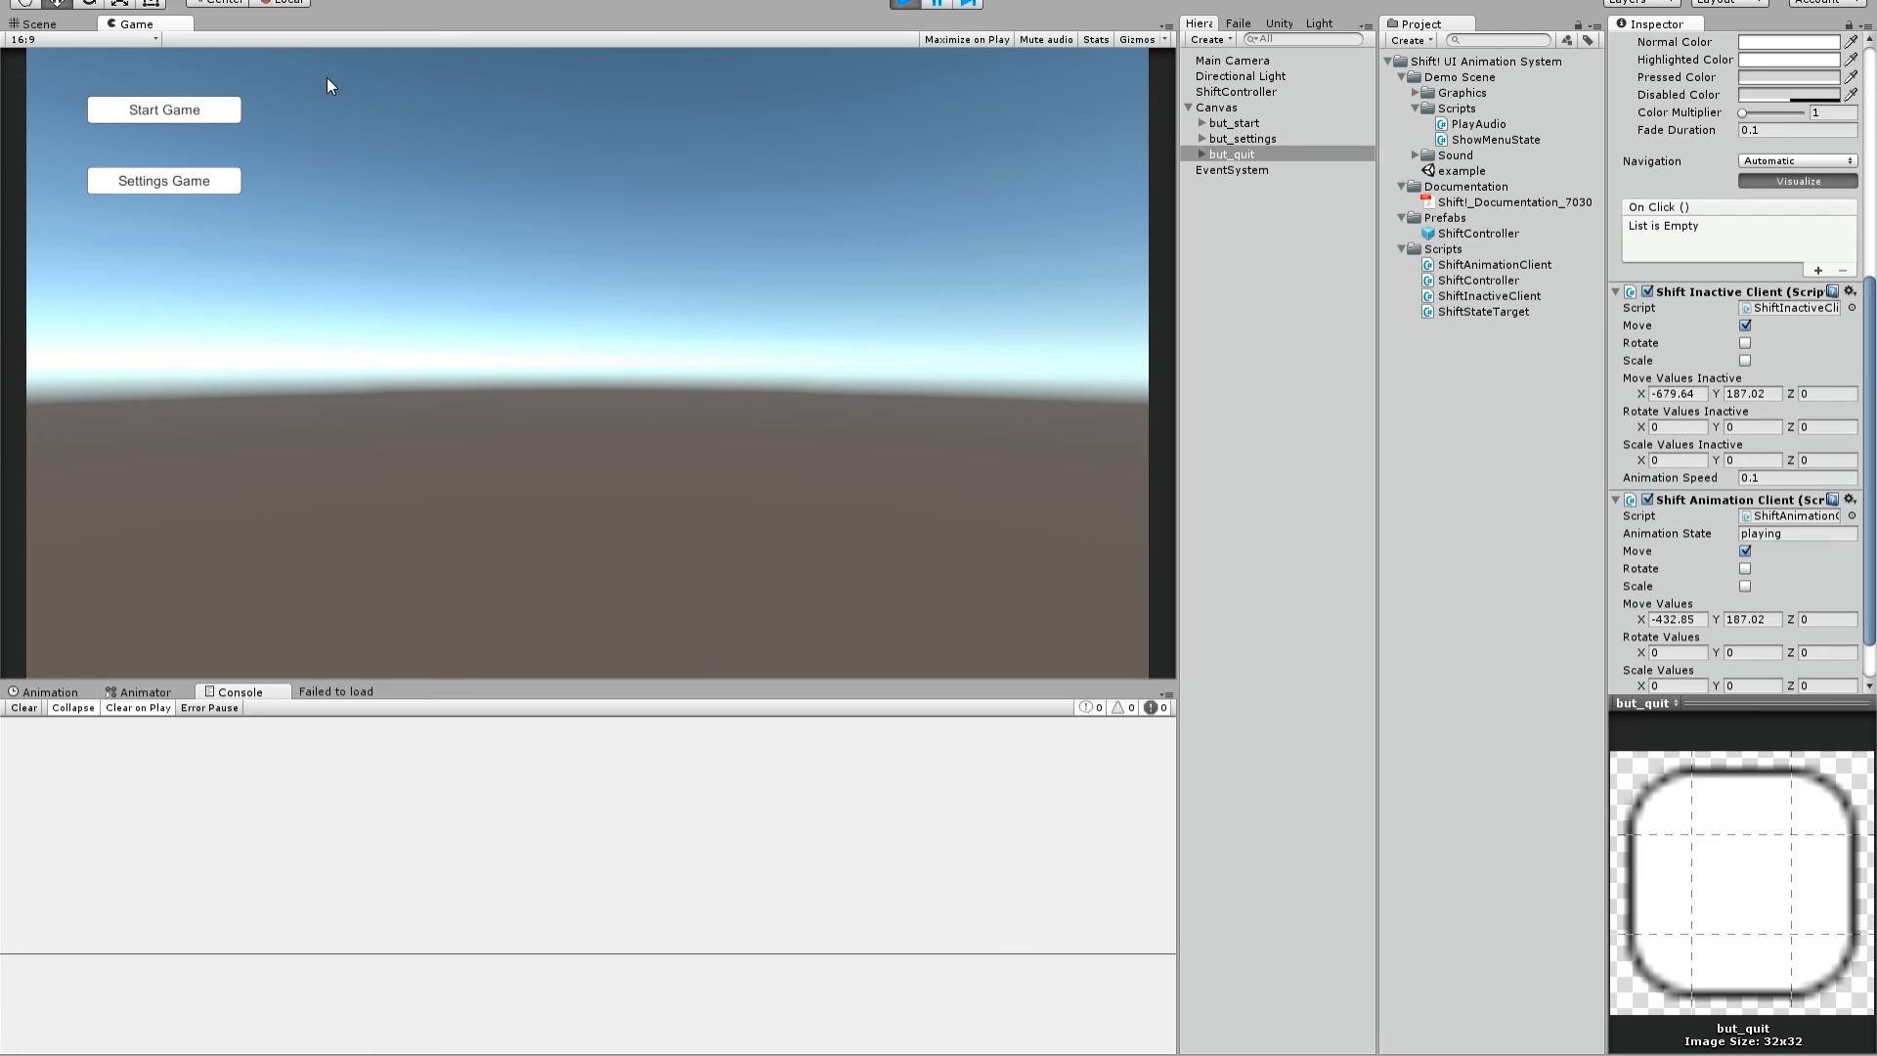
pyautogui.click(145, 111)
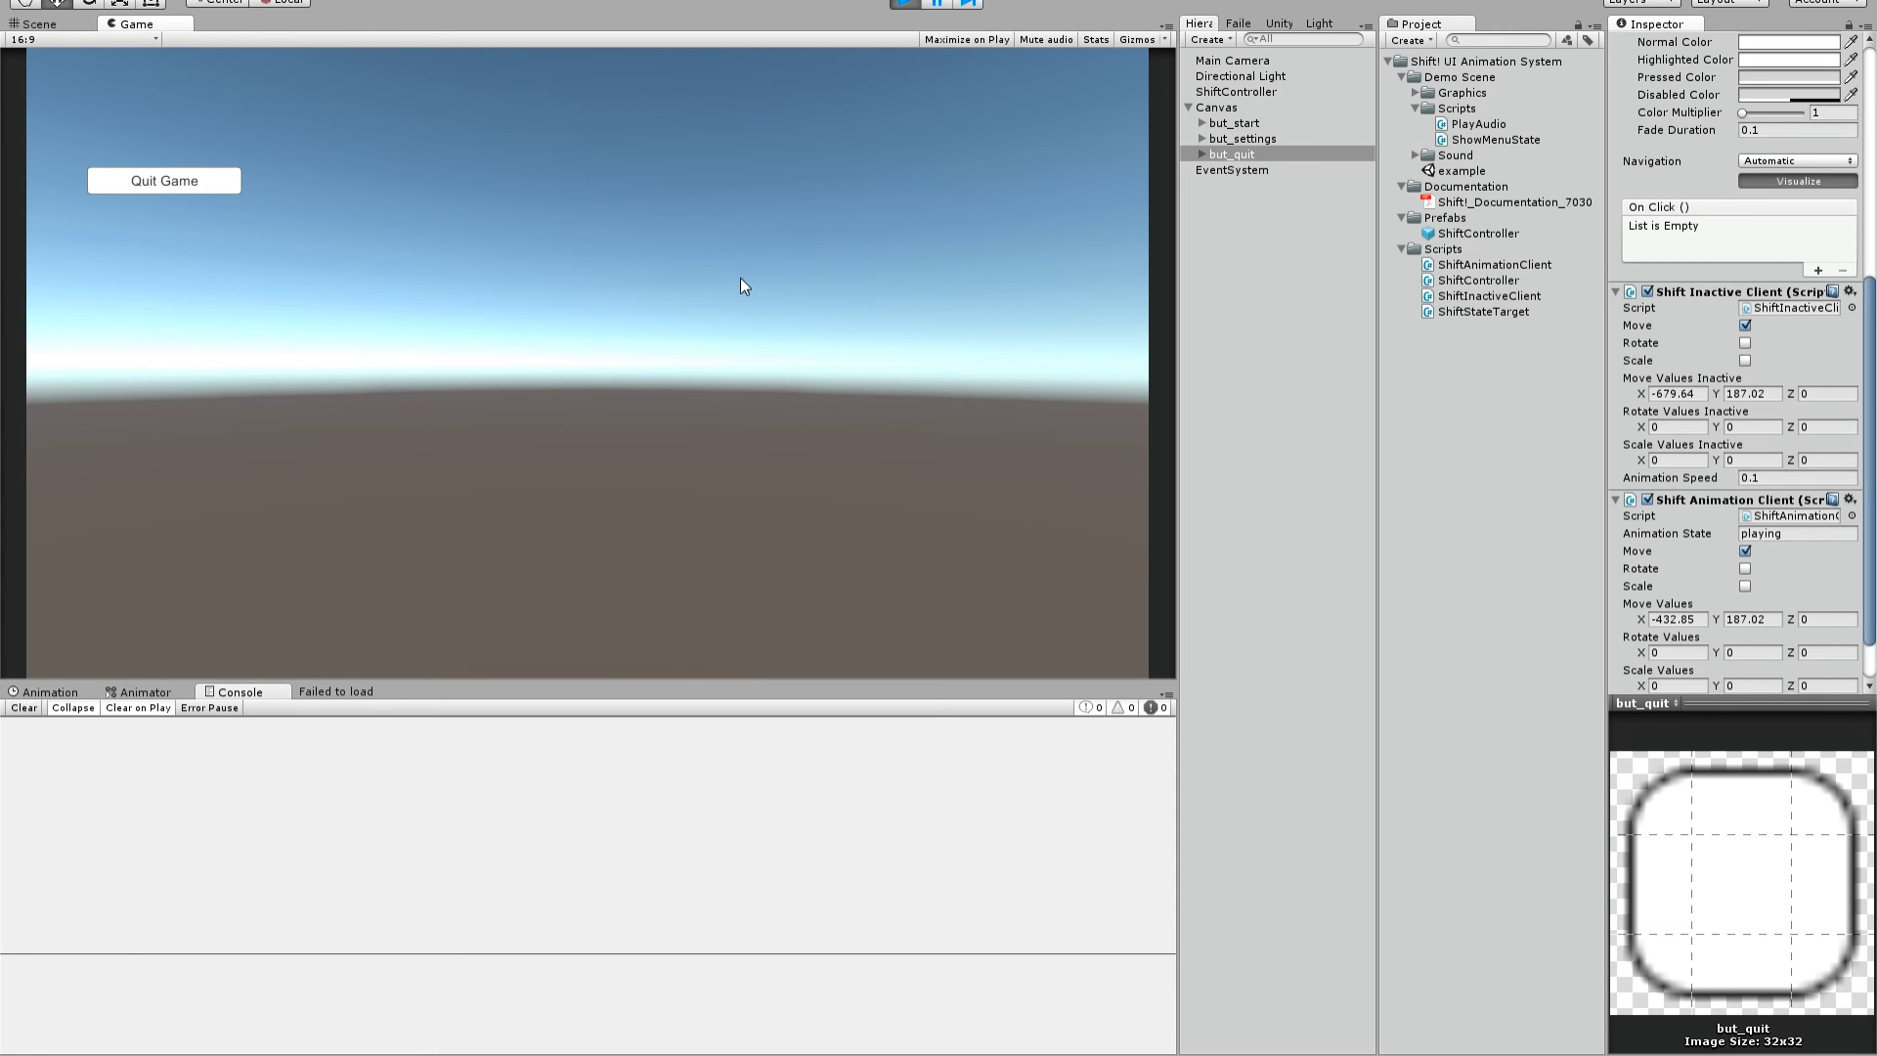
pyautogui.click(901, 7)
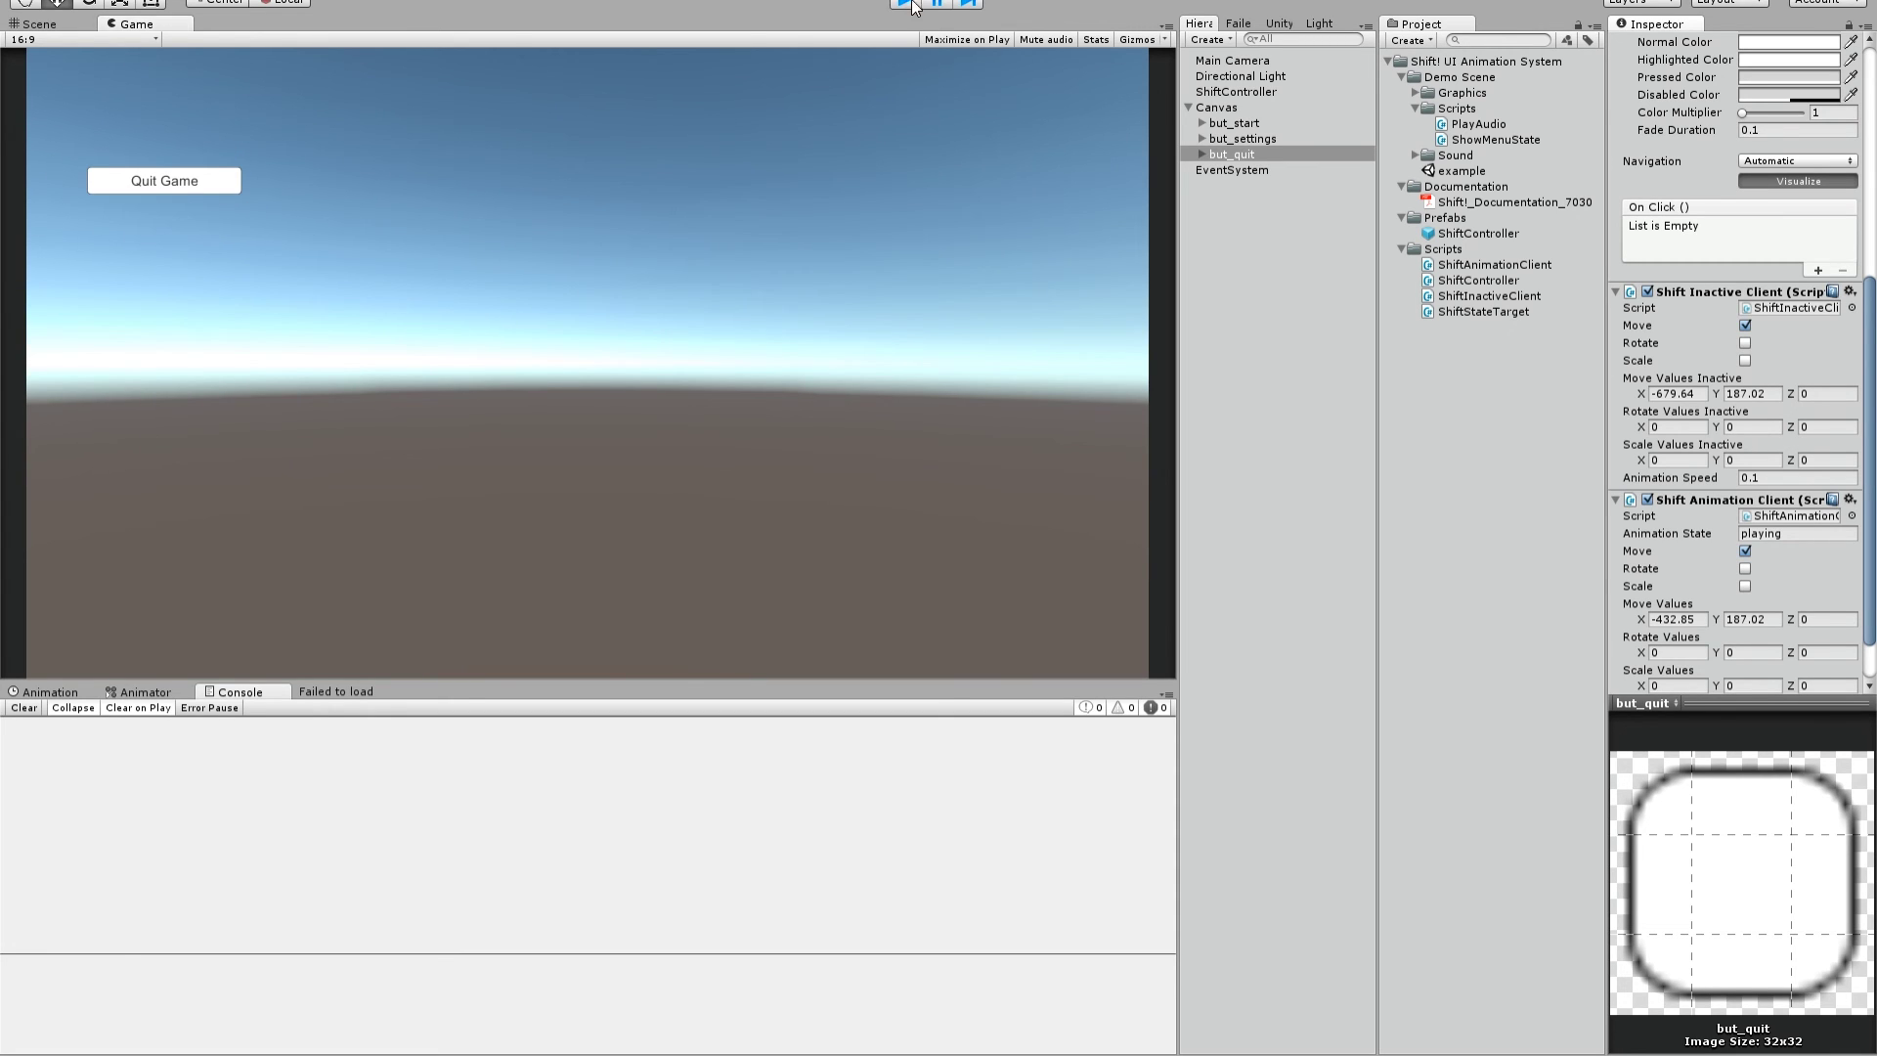
# With but_start, but_settings and but_quit selected, set animated Rotate Values Y to 30 and Z to 15.
pyautogui.click(1251, 124)
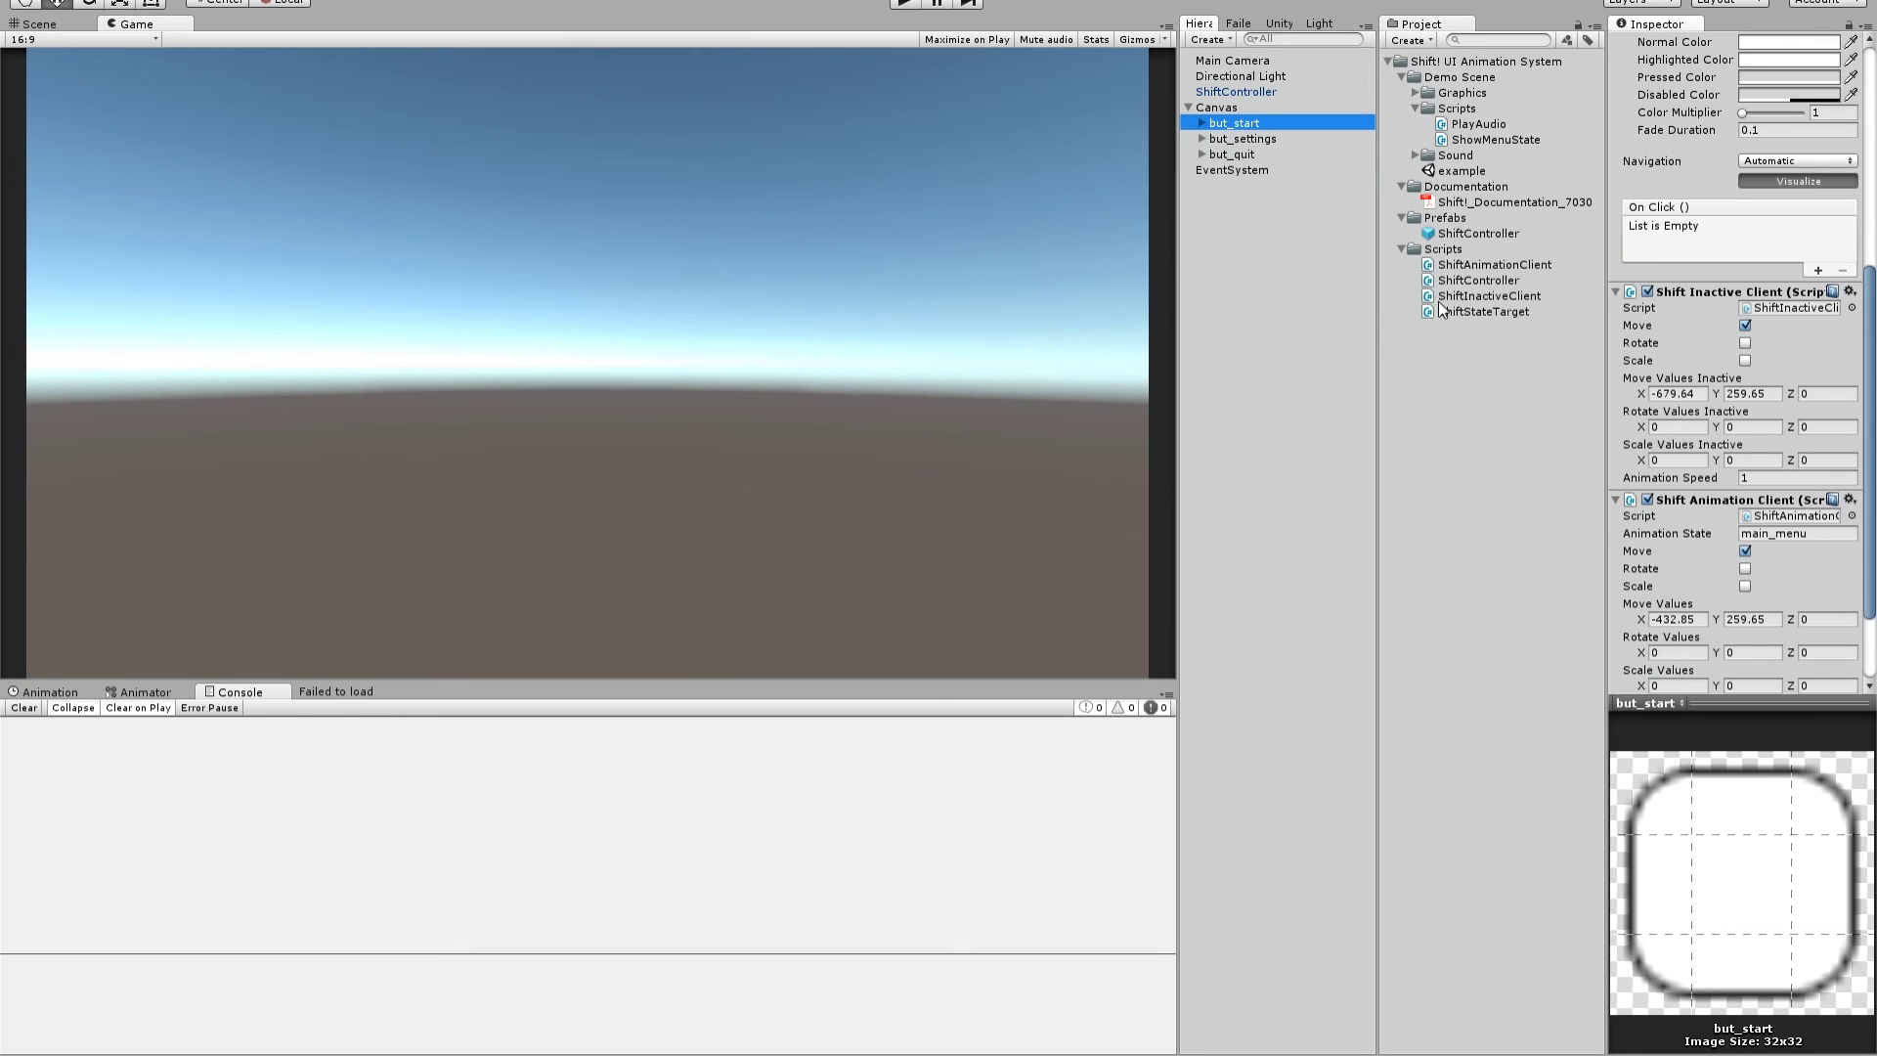
pyautogui.click(1674, 427)
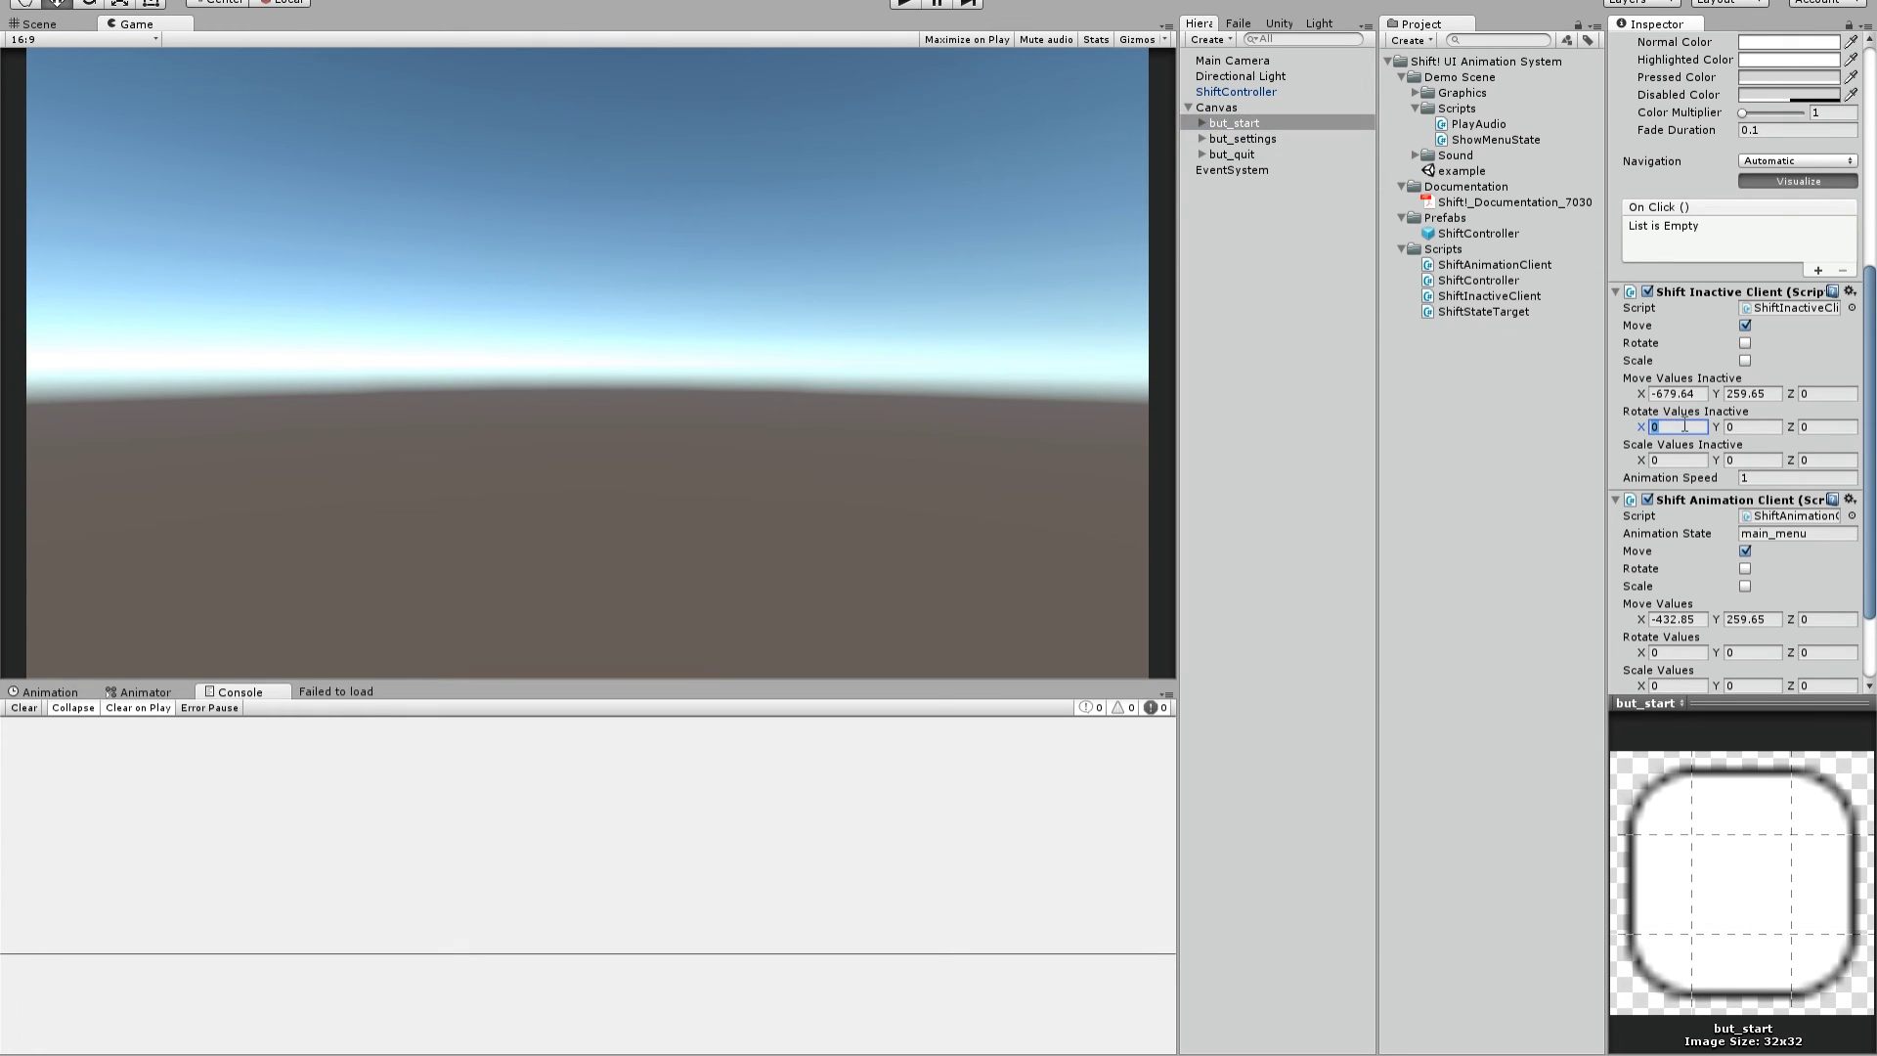
pyautogui.click(1677, 651)
pyautogui.keyDown('shift'); pyautogui.click(1234, 154); pyautogui.keyUp('shift')
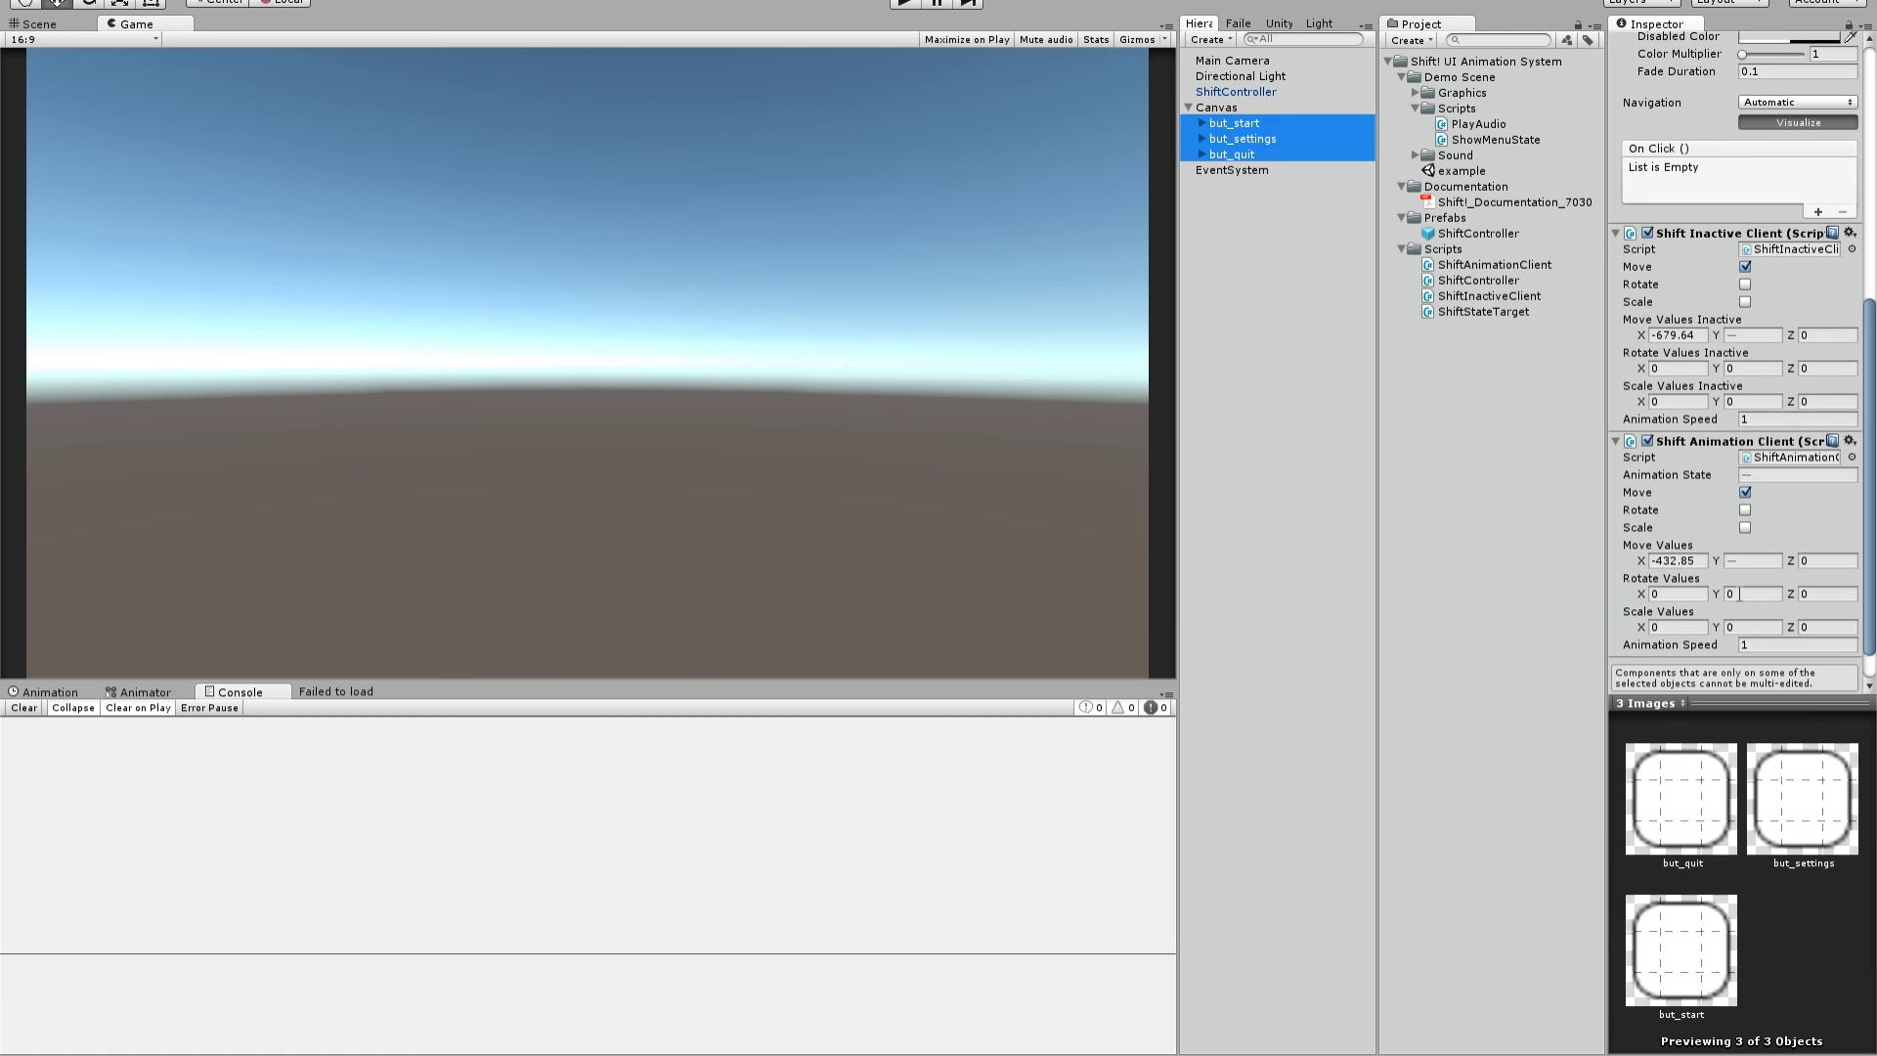
pyautogui.click(1740, 593)
pyautogui.write('3')
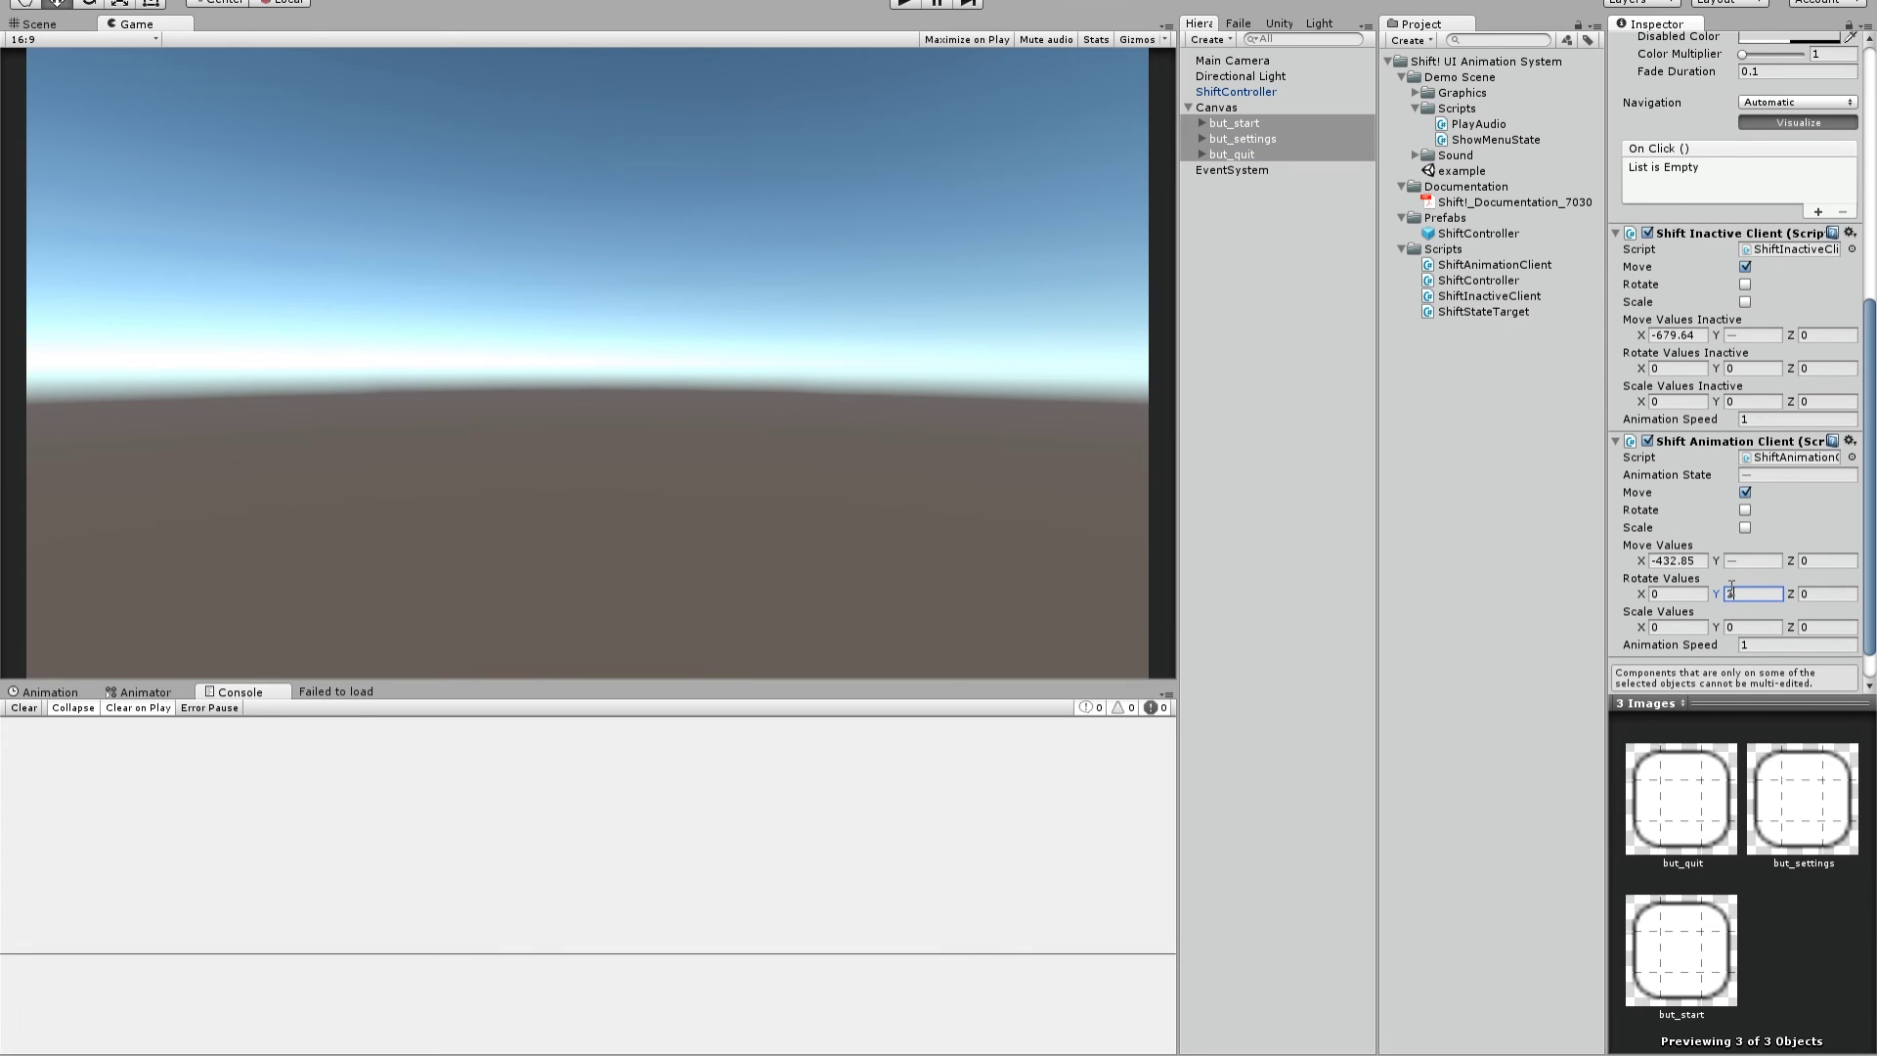
pyautogui.click(1815, 594)
pyautogui.write('15')
# Tick Rotate in both the Shift Inactive Client and the Shift Animation Client.
pyautogui.click(1744, 285)
pyautogui.click(1745, 511)
pyautogui.click(1234, 122)
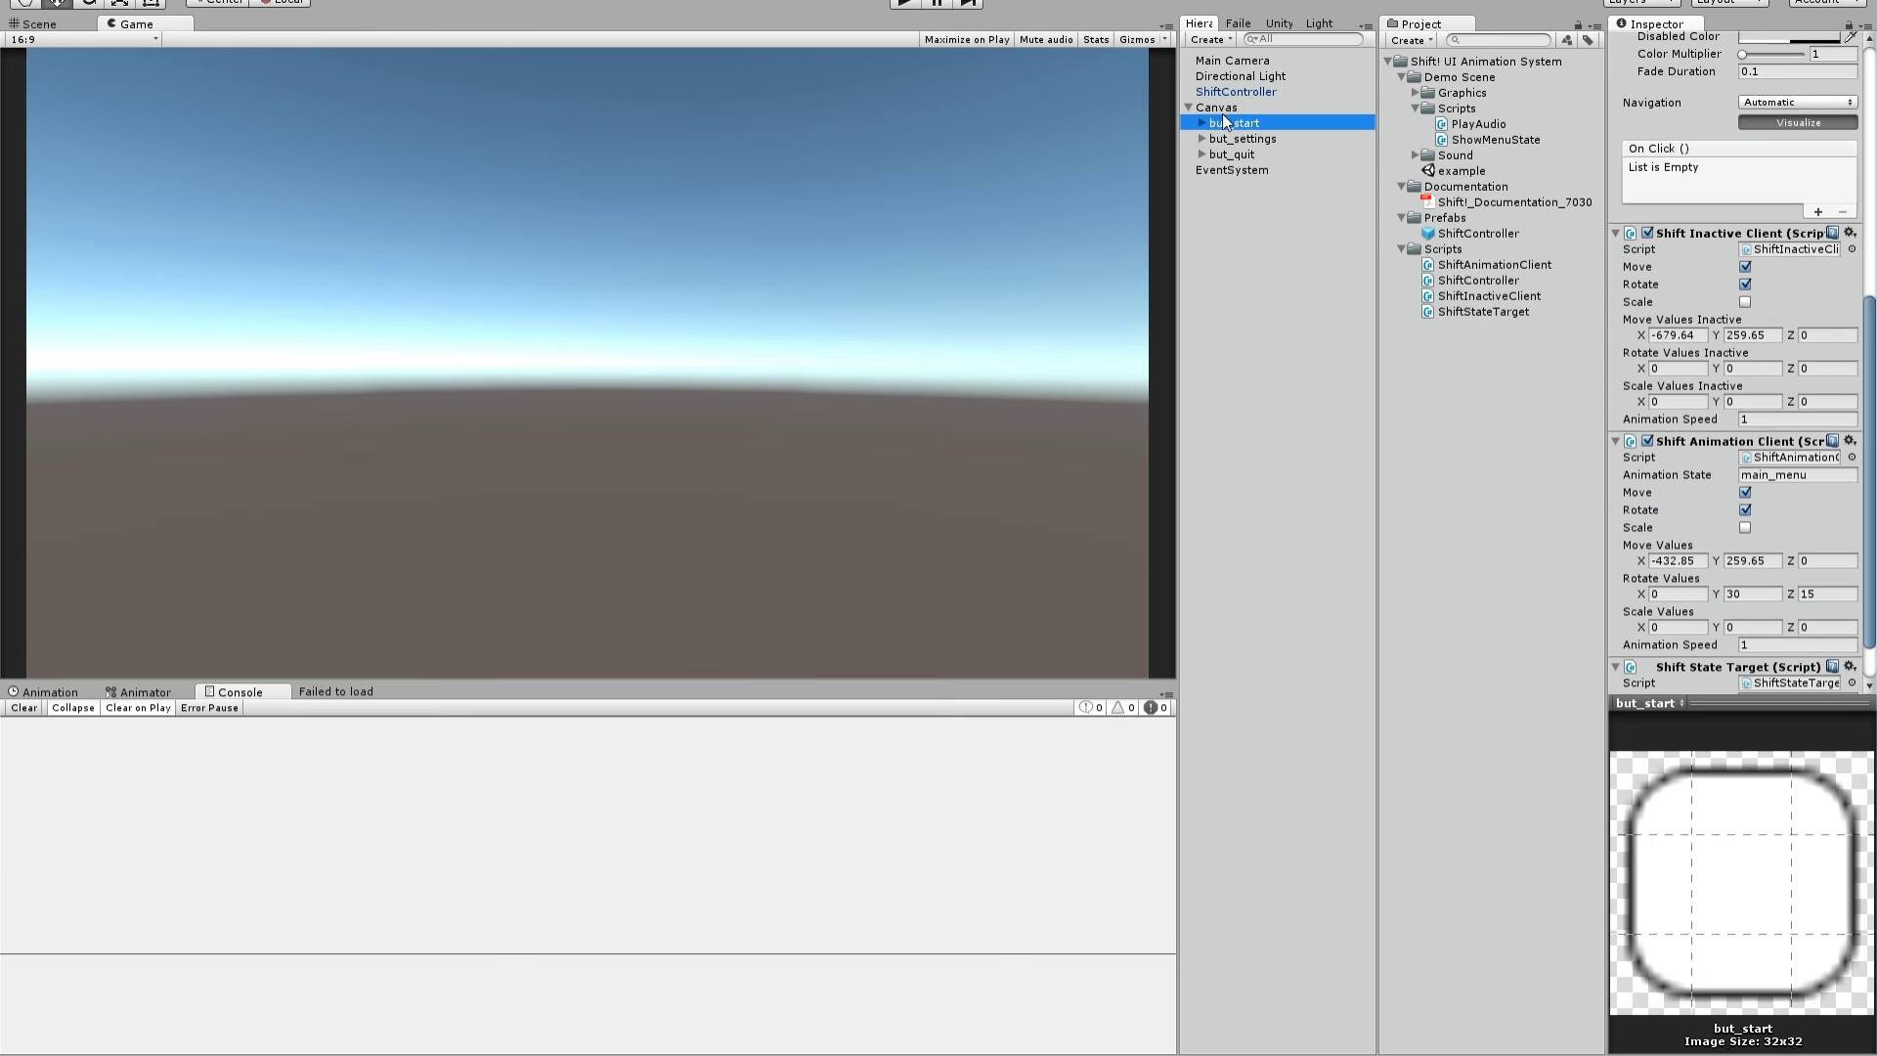
# Play the scene, click Start Game to check the buttons tilt as they slide, then stop and select but_quit.
pyautogui.click(907, 5)
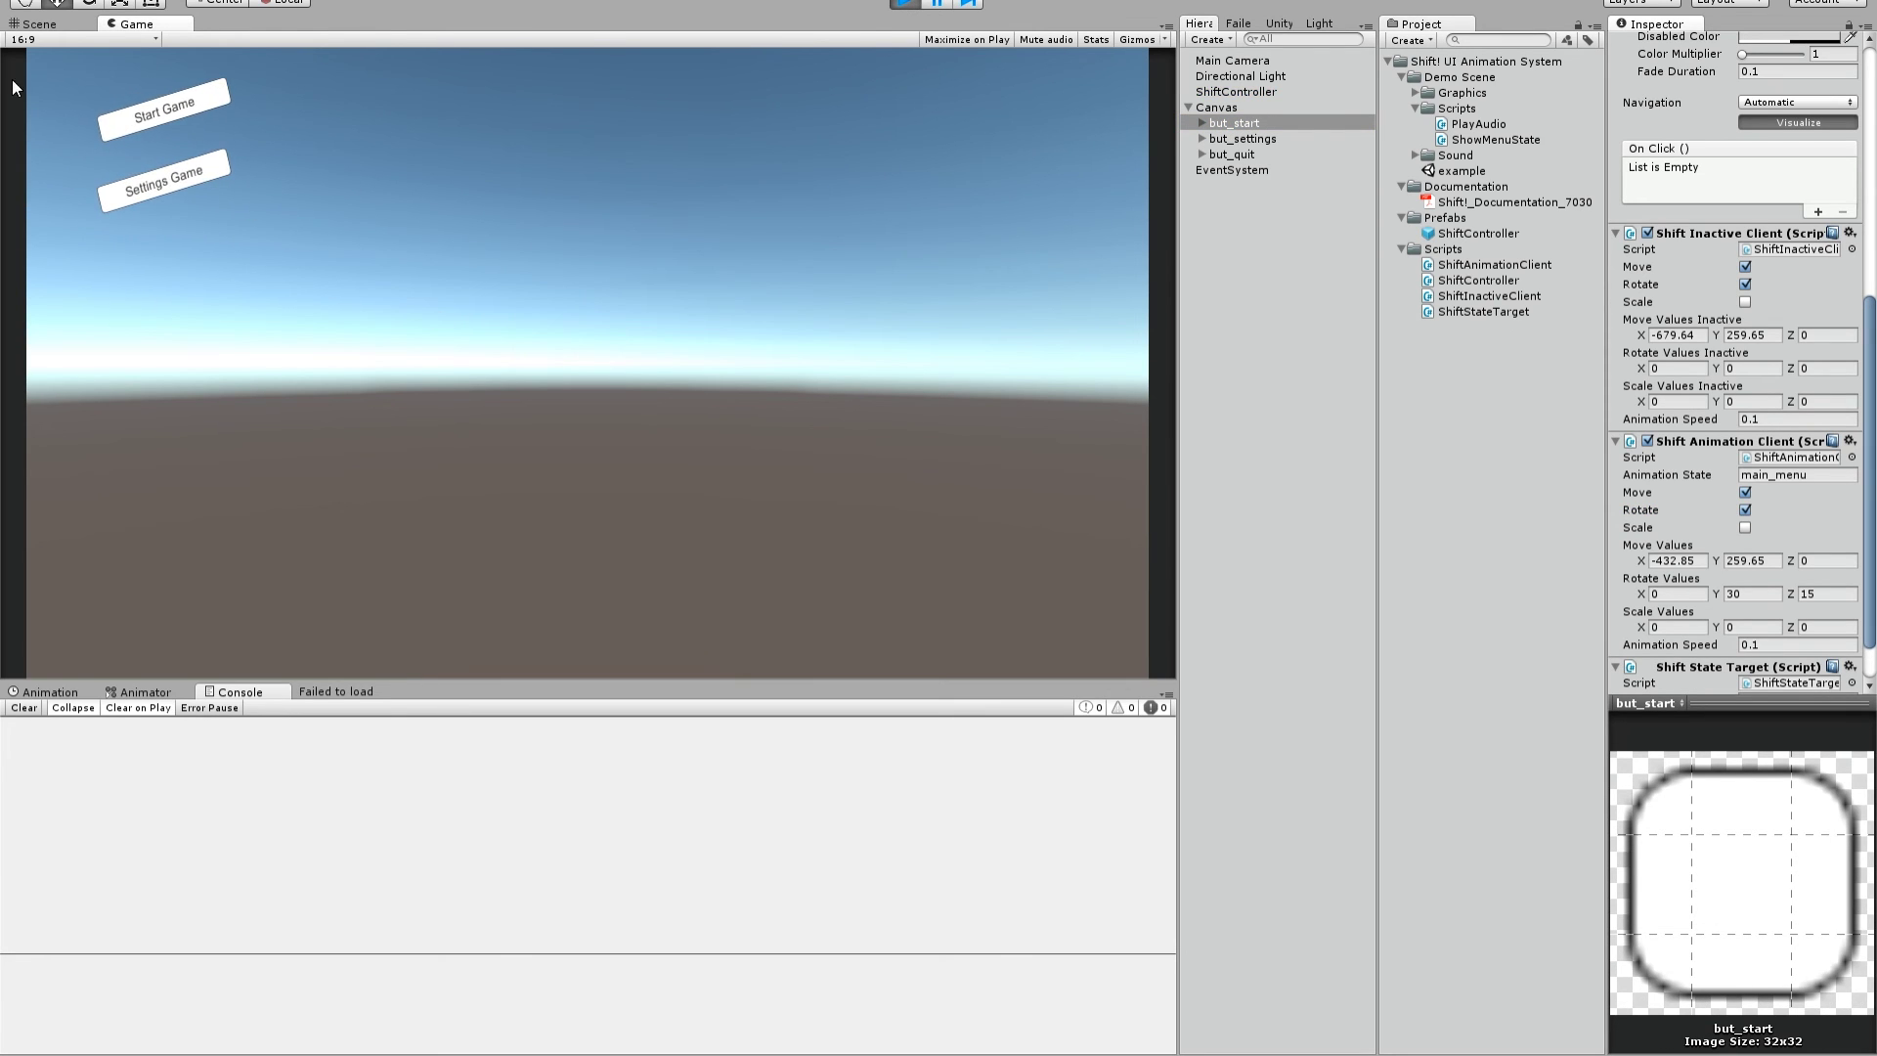
pyautogui.click(127, 131)
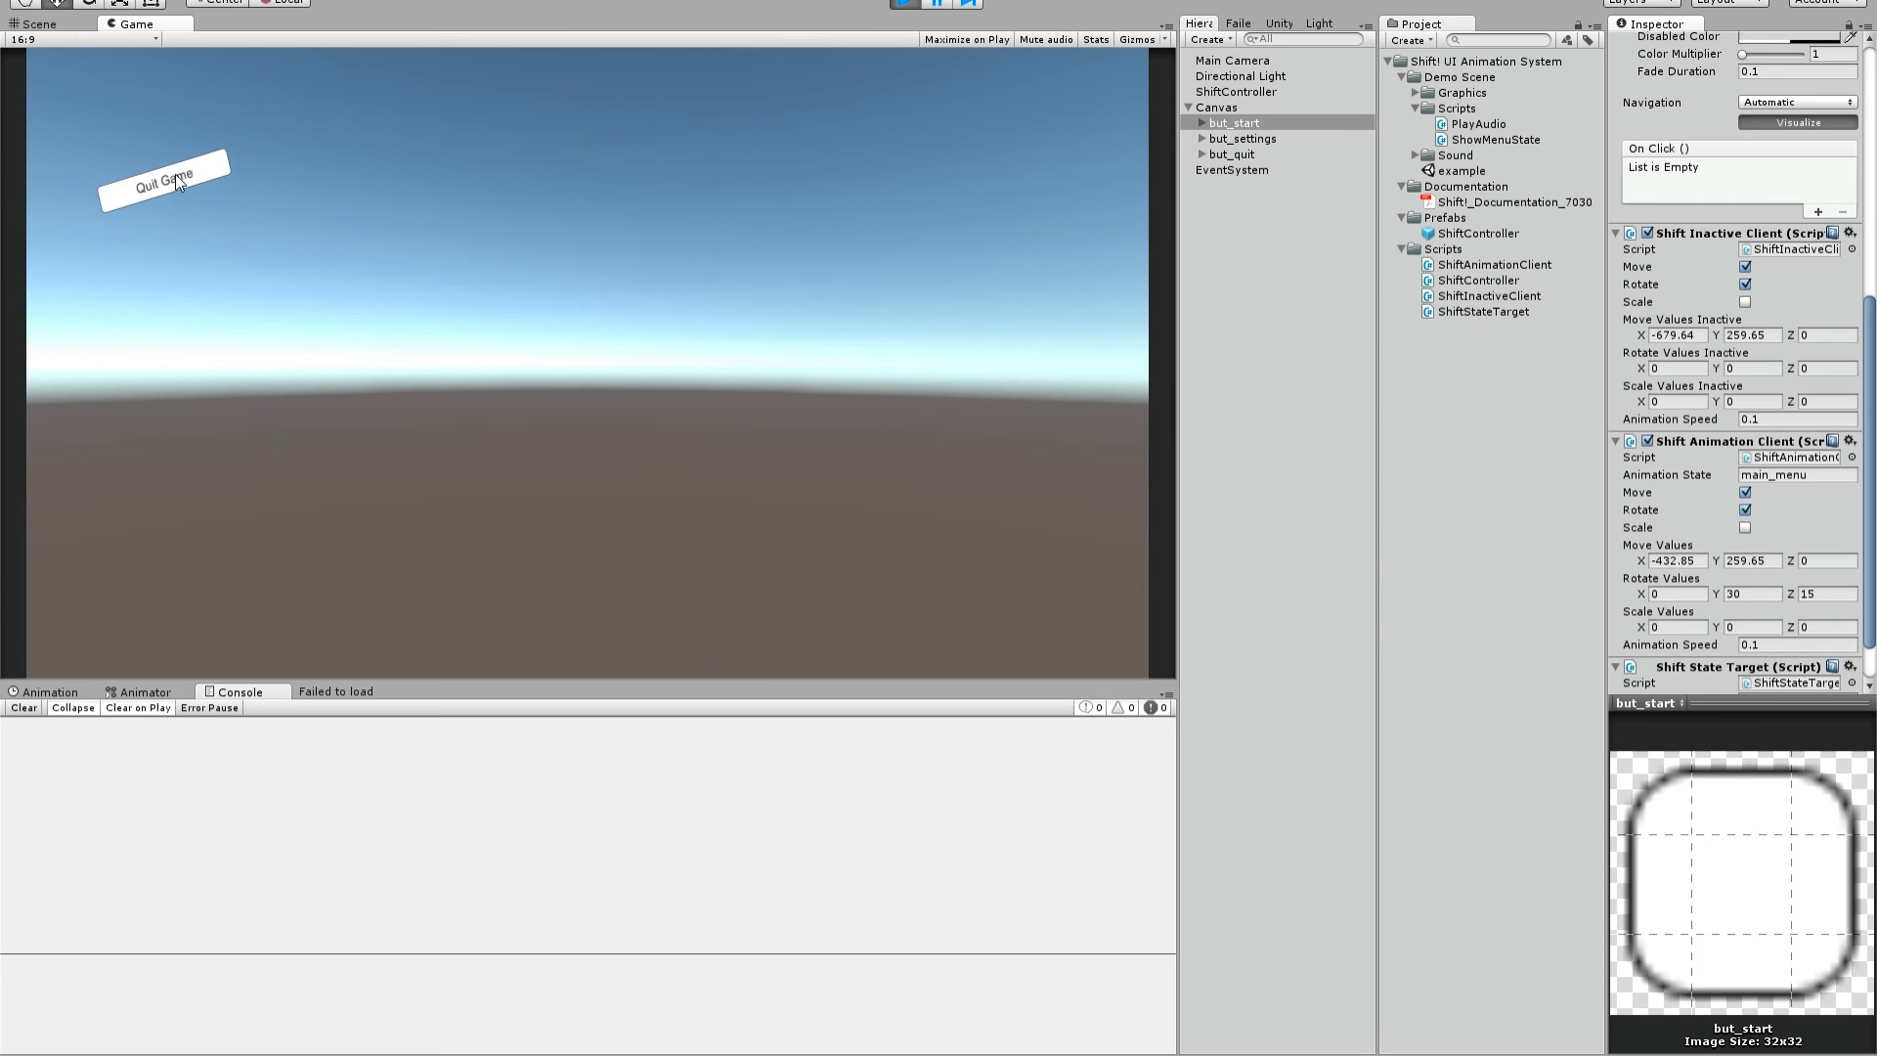
pyautogui.click(916, 4)
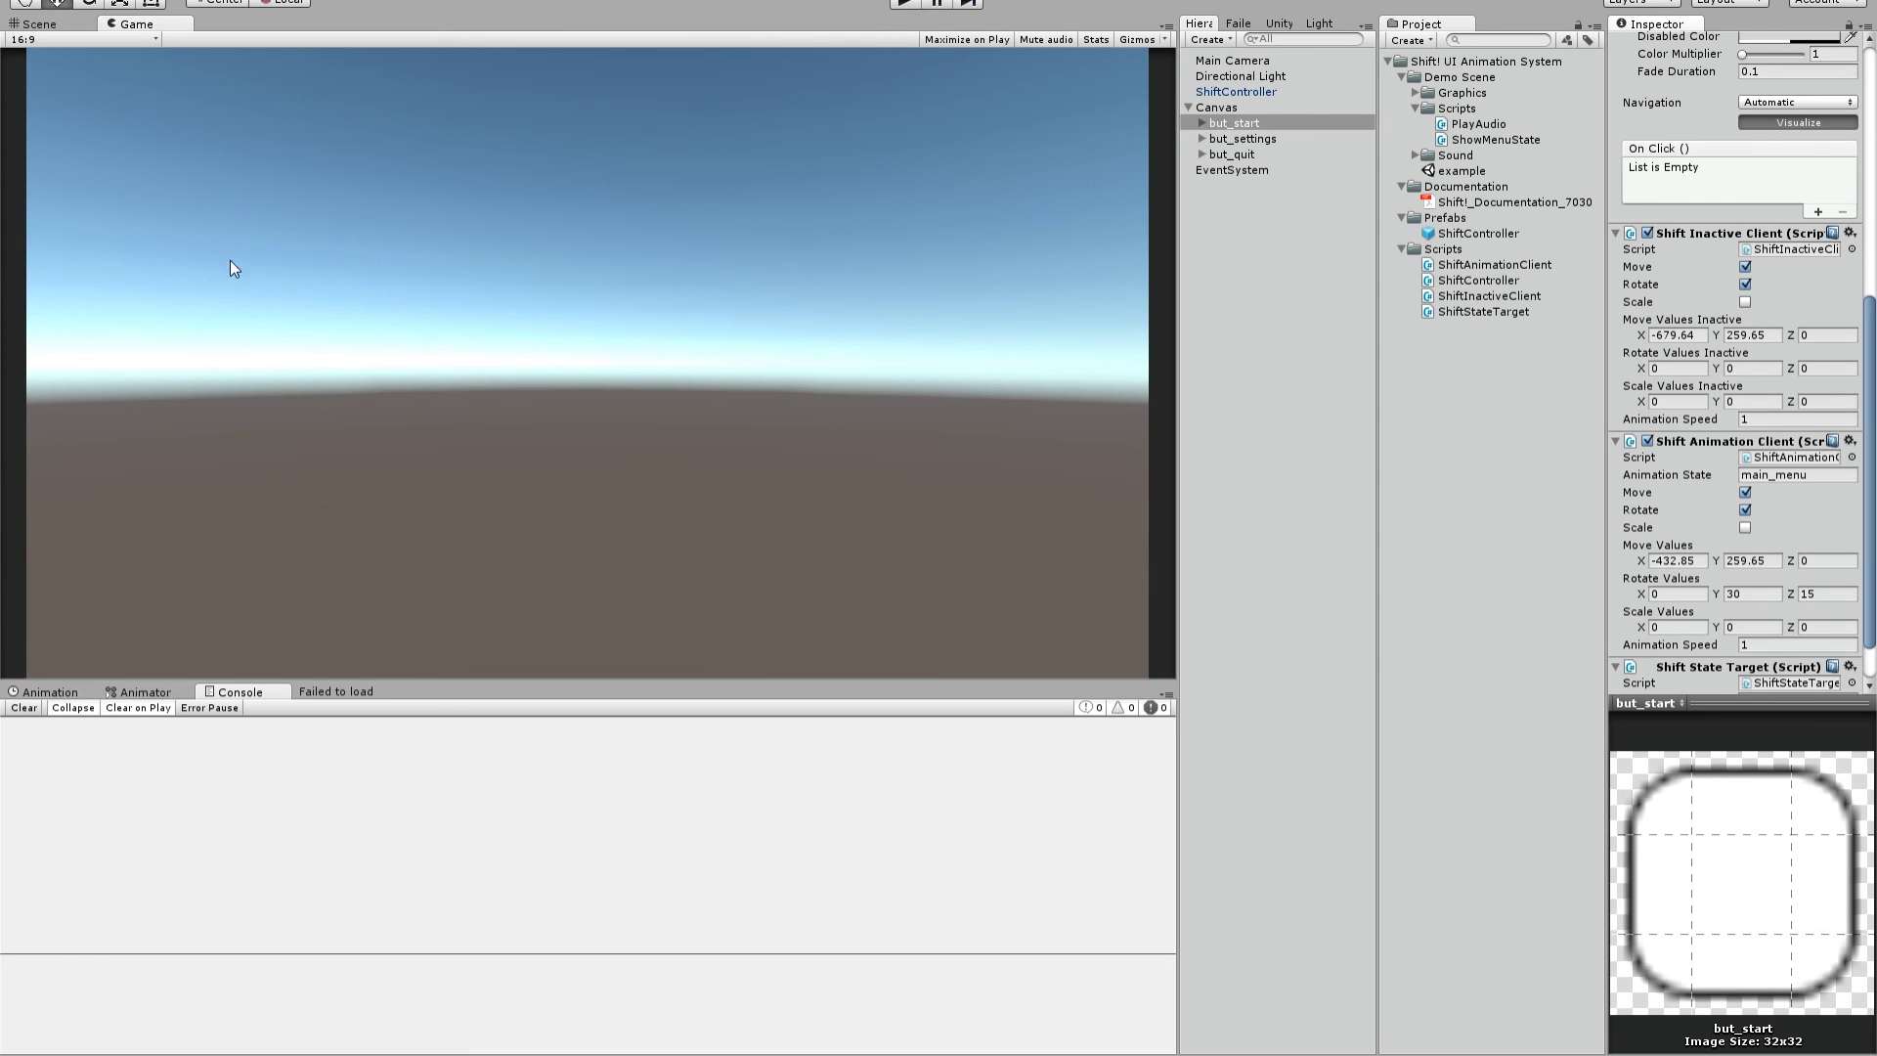
pyautogui.click(1246, 157)
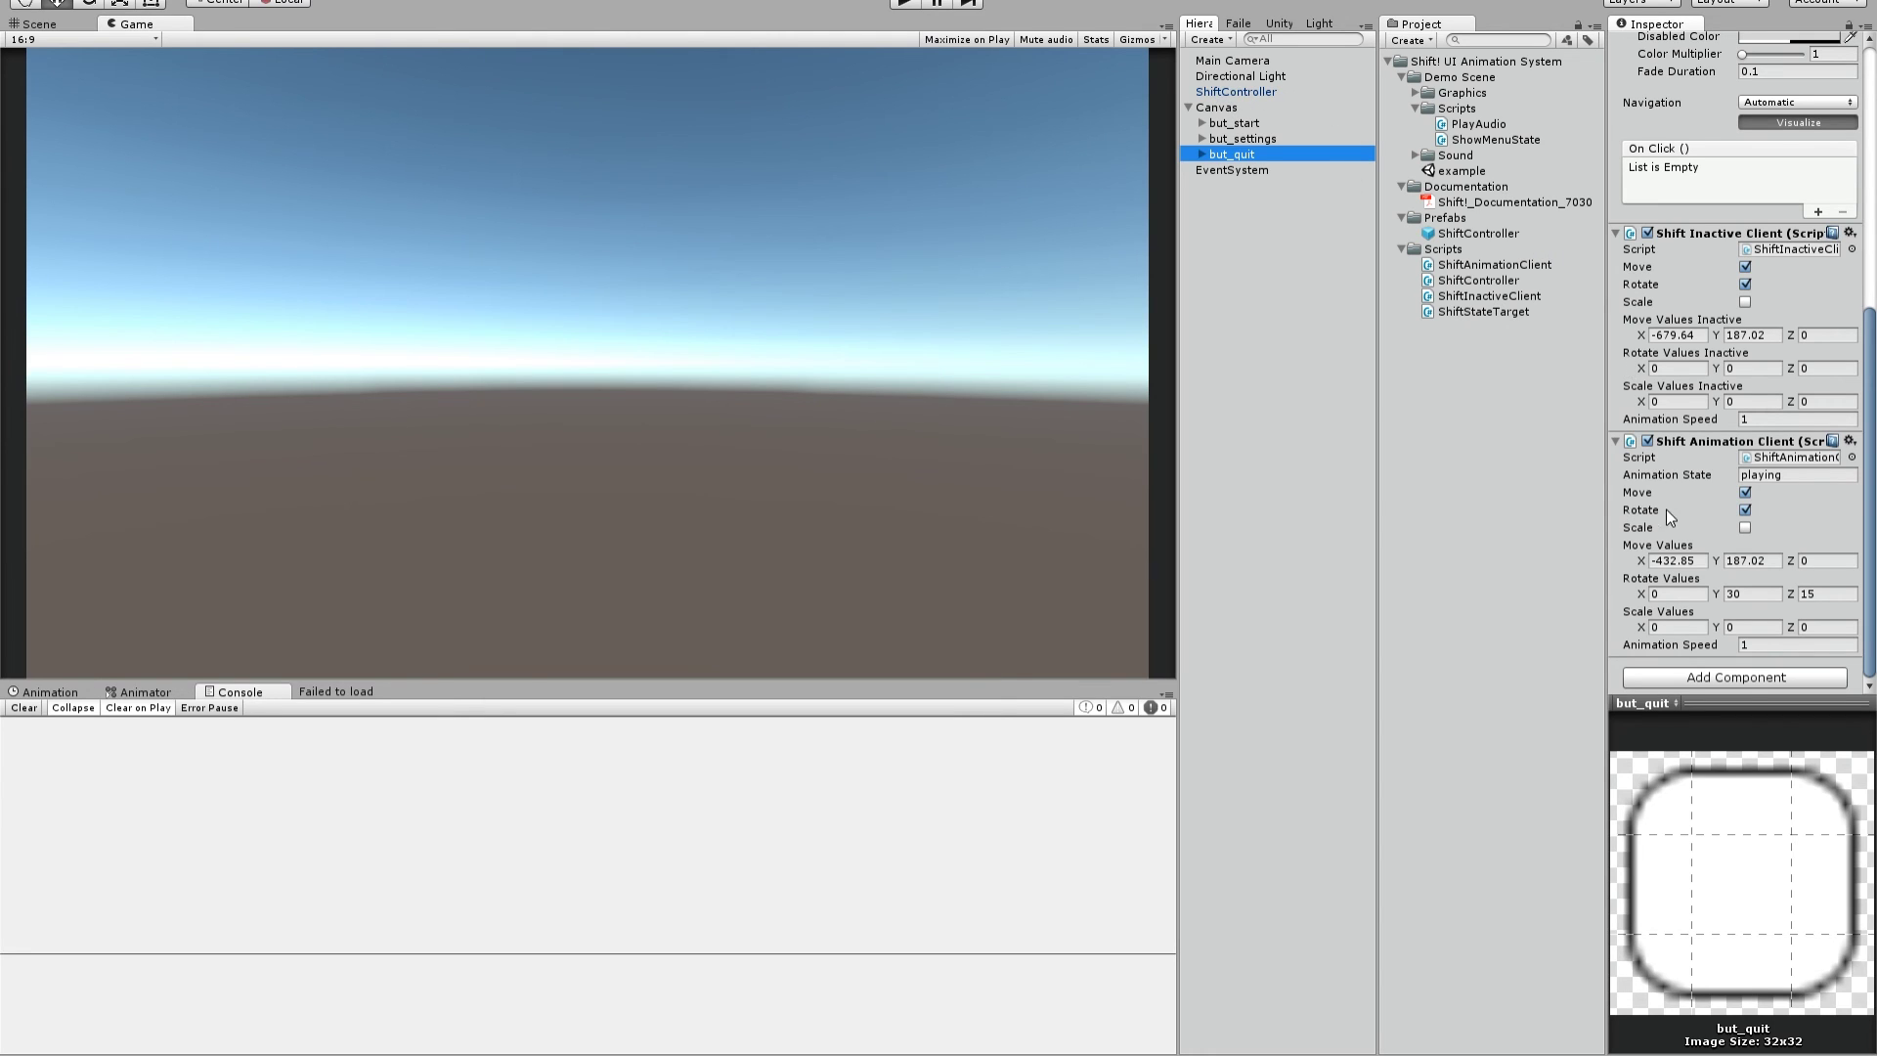
# Add an On Click entry to but_start that targets ShiftController and calls PlayButtonSound.
pyautogui.scroll(10, 1740, 344)
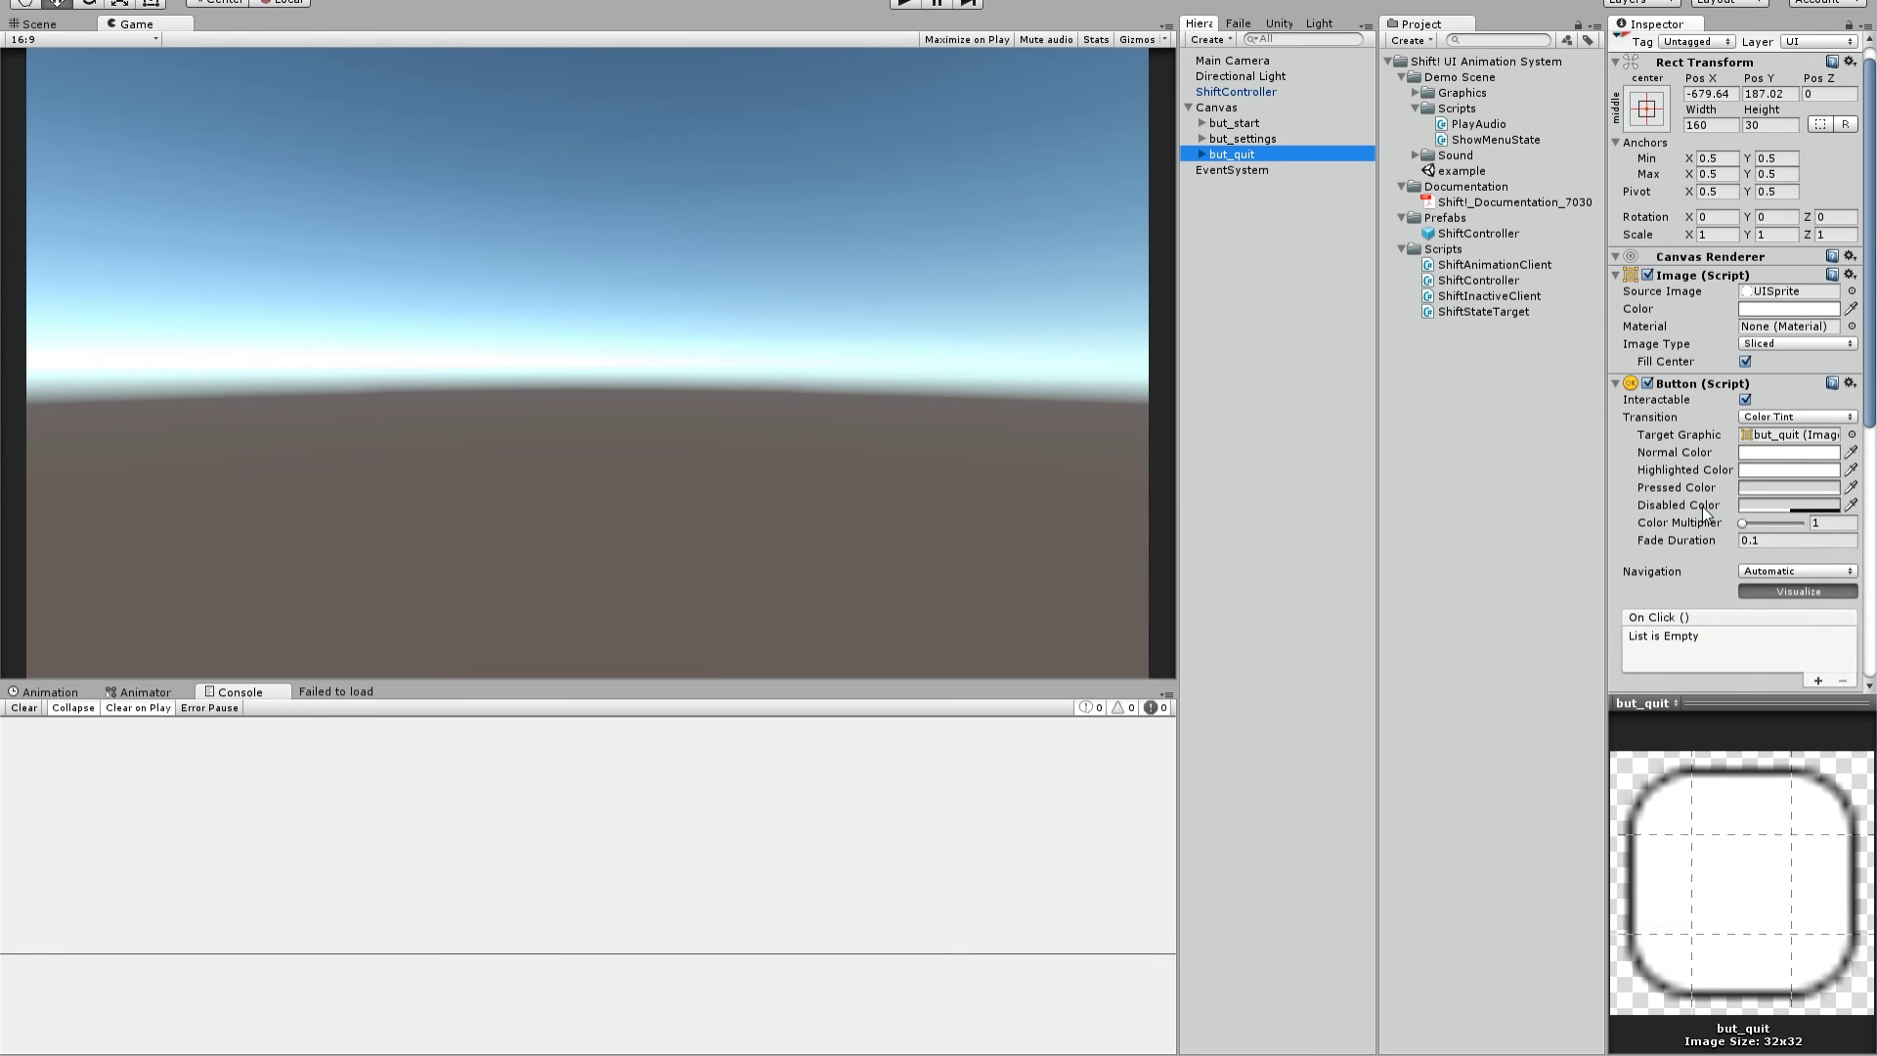
pyautogui.scroll(-3, 1688, 600)
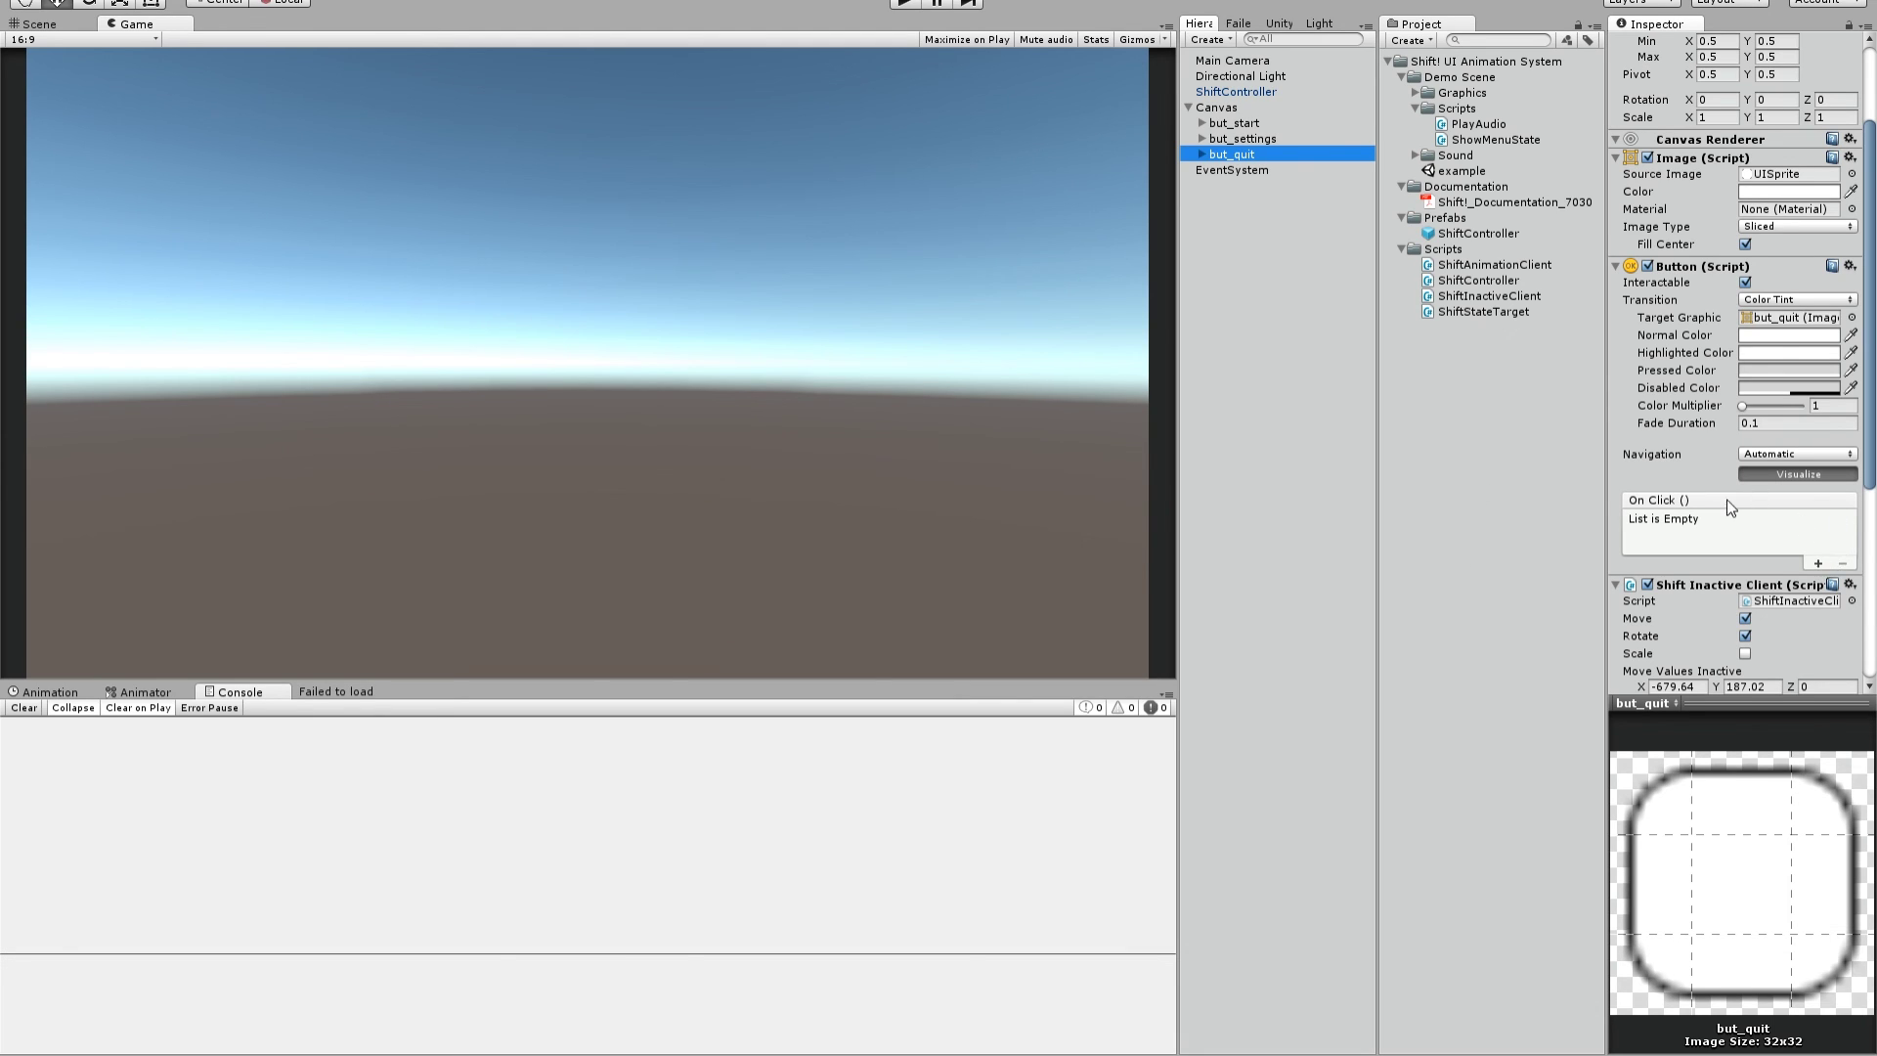
pyautogui.click(1234, 123)
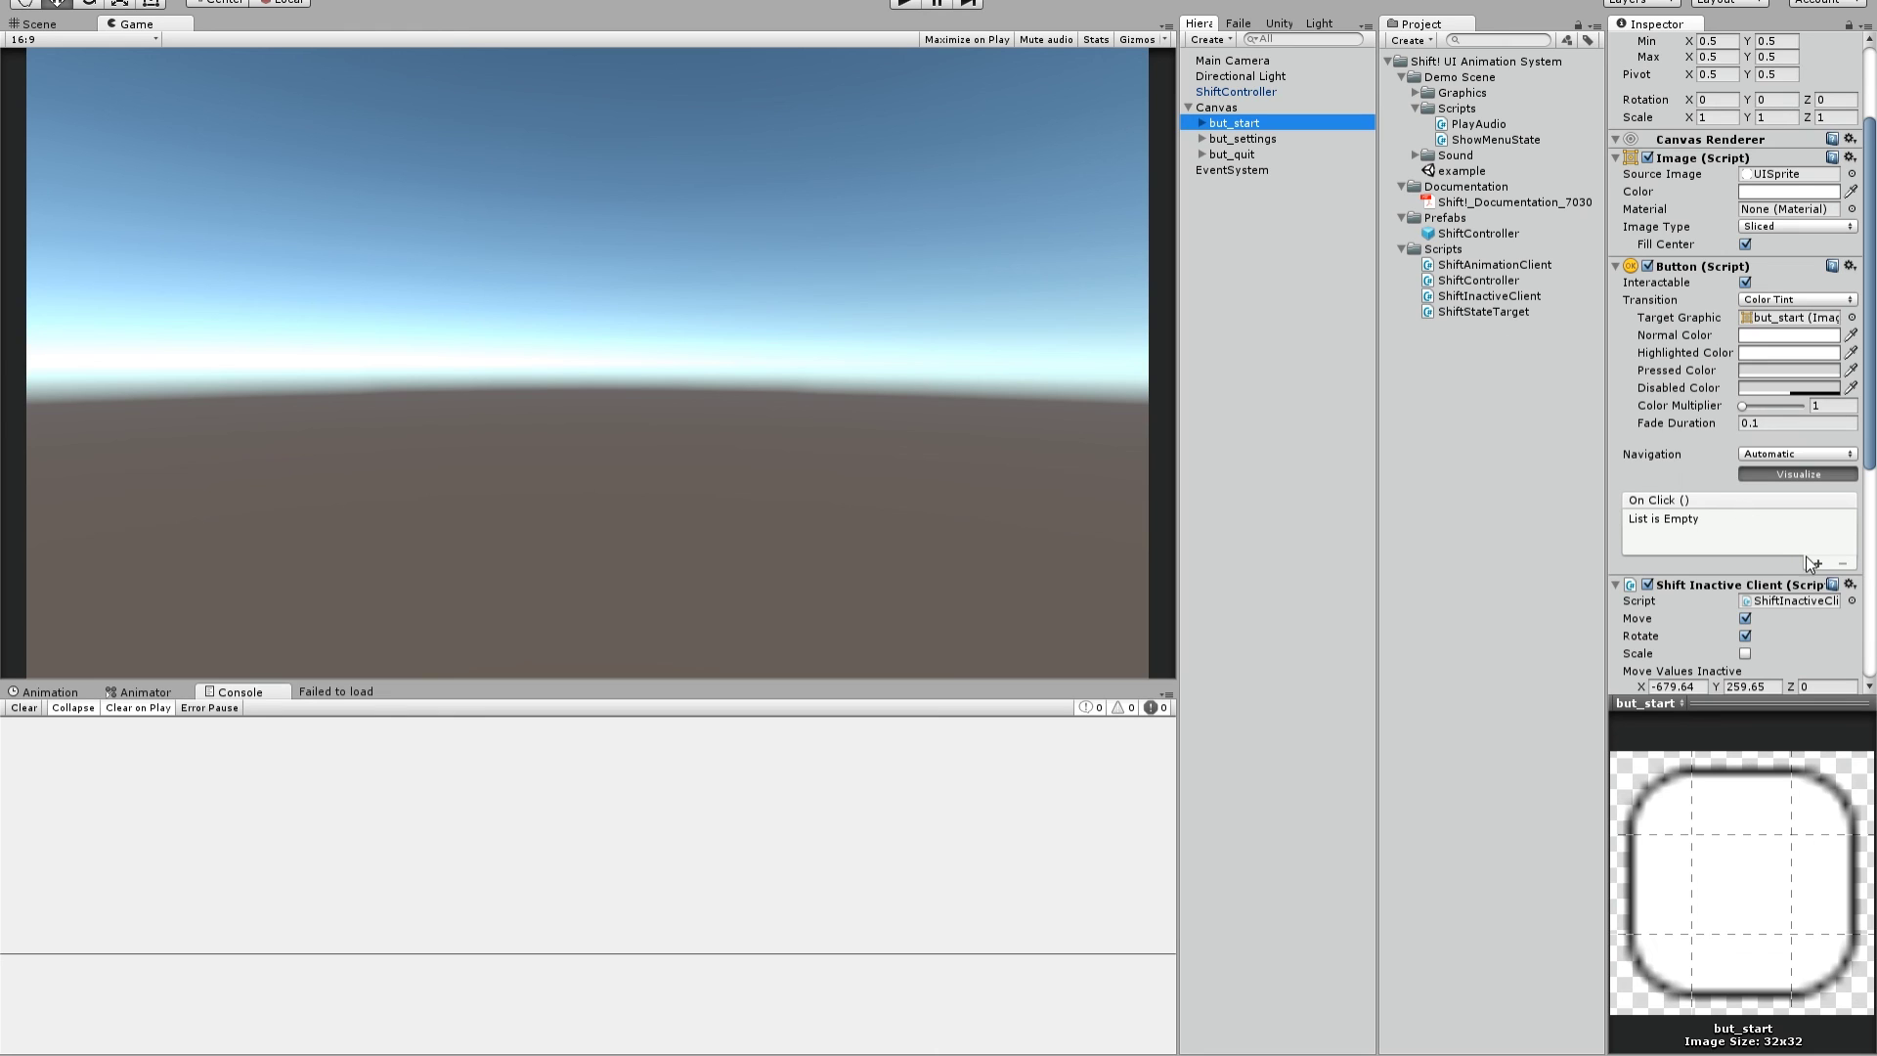
pyautogui.click(1818, 564)
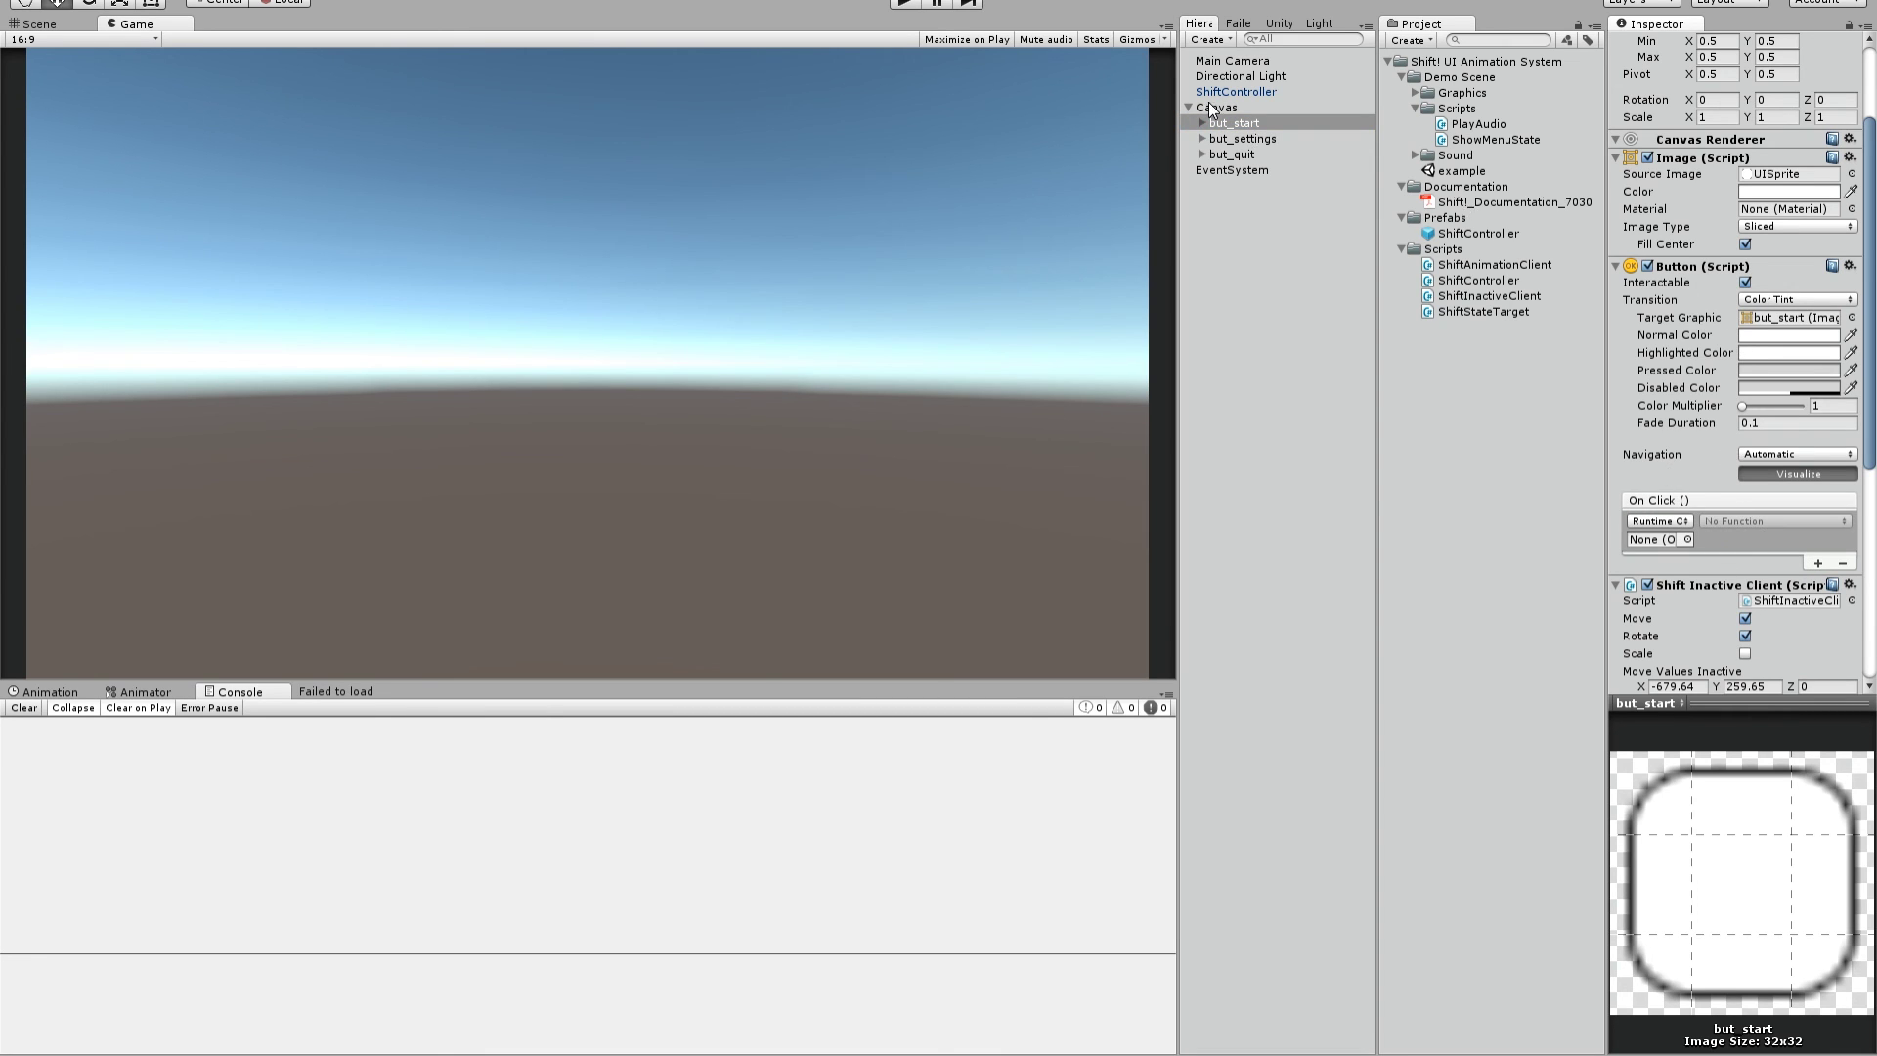
pyautogui.moveTo(1236, 92); pyautogui.dragTo(1659, 542)
pyautogui.click(1775, 520)
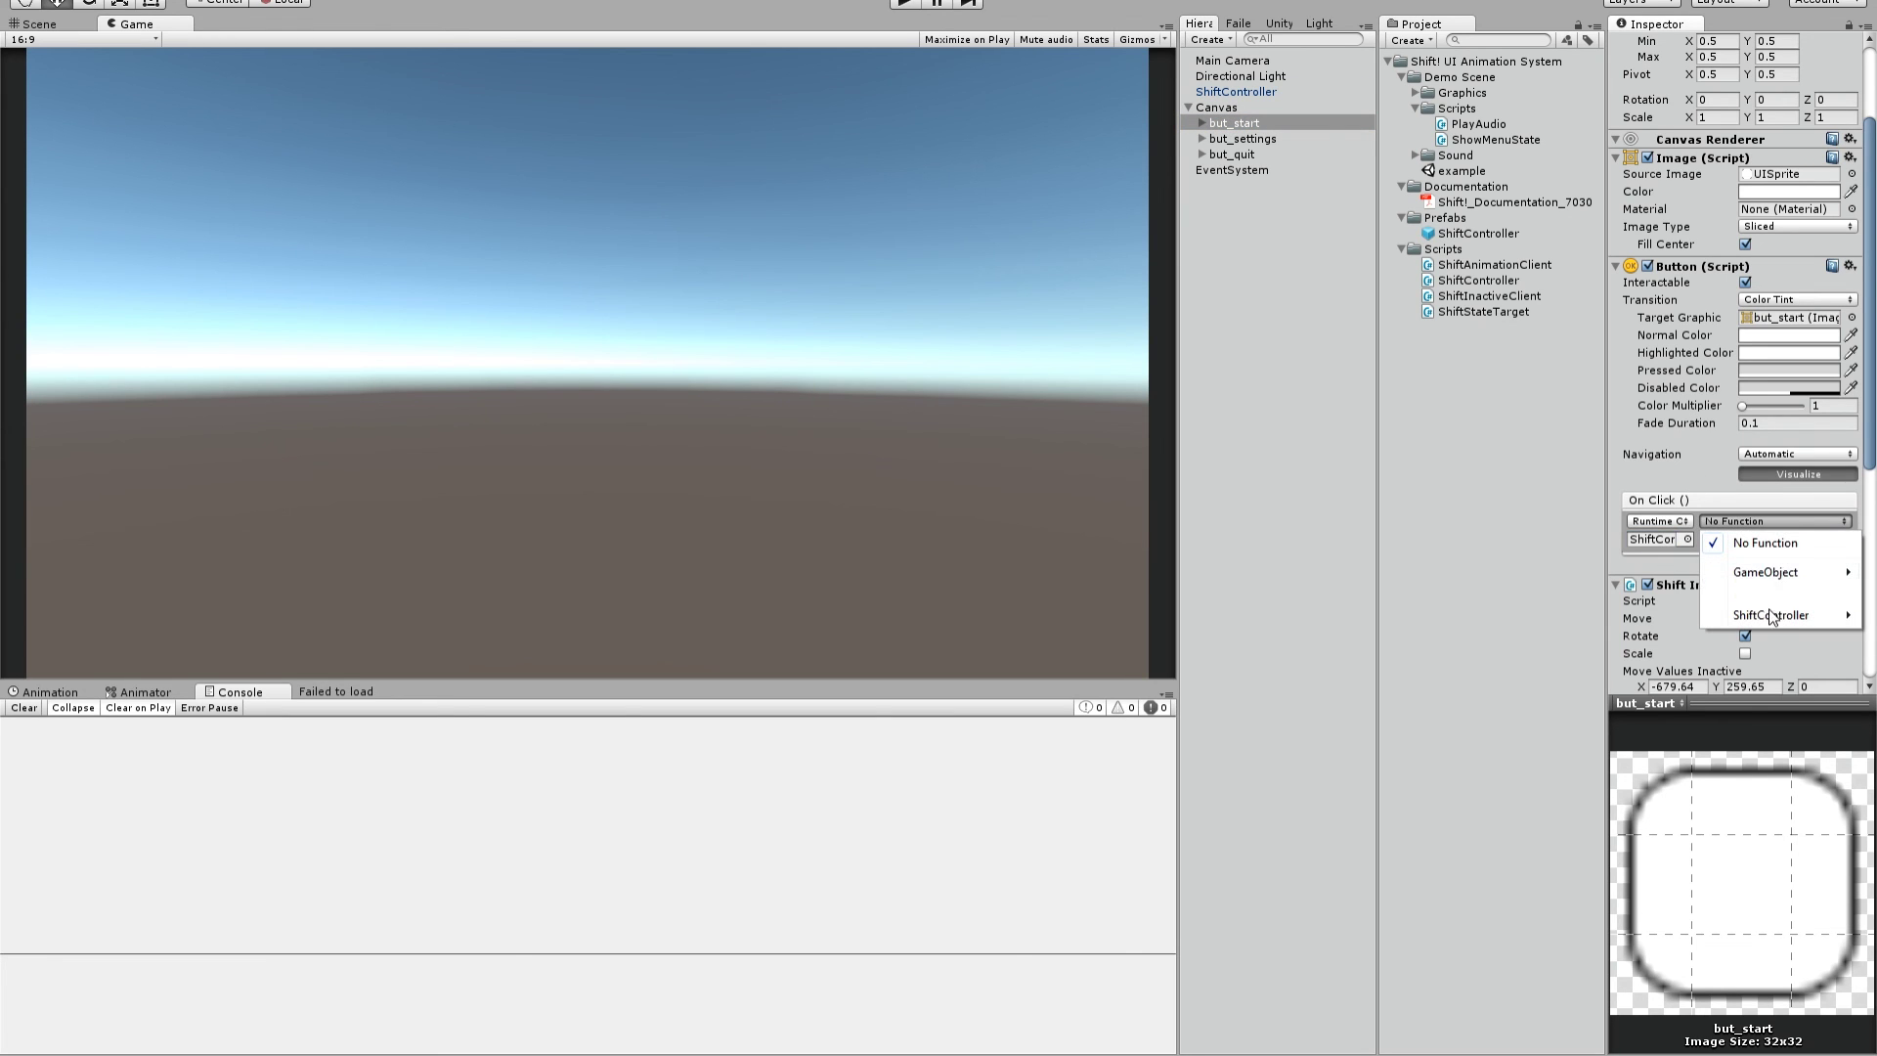
pyautogui.moveTo(1770, 615)
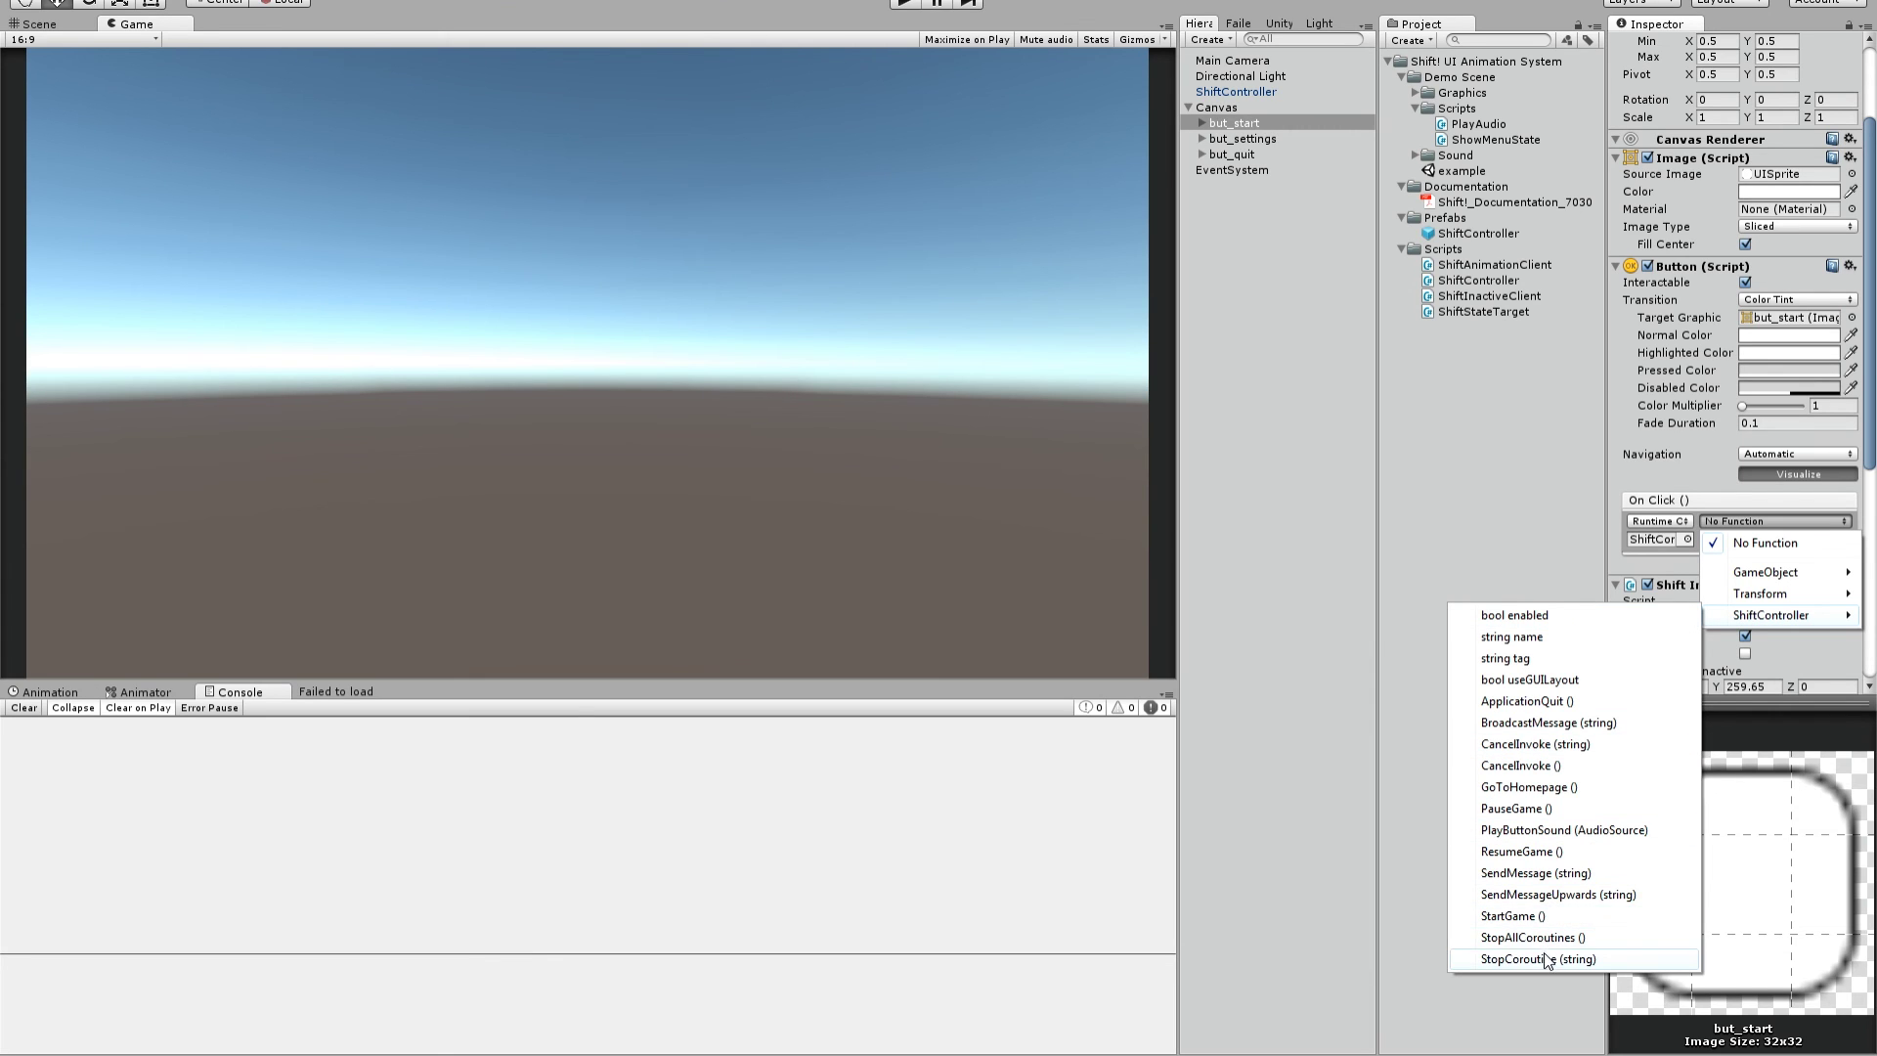
pyautogui.click(1549, 830)
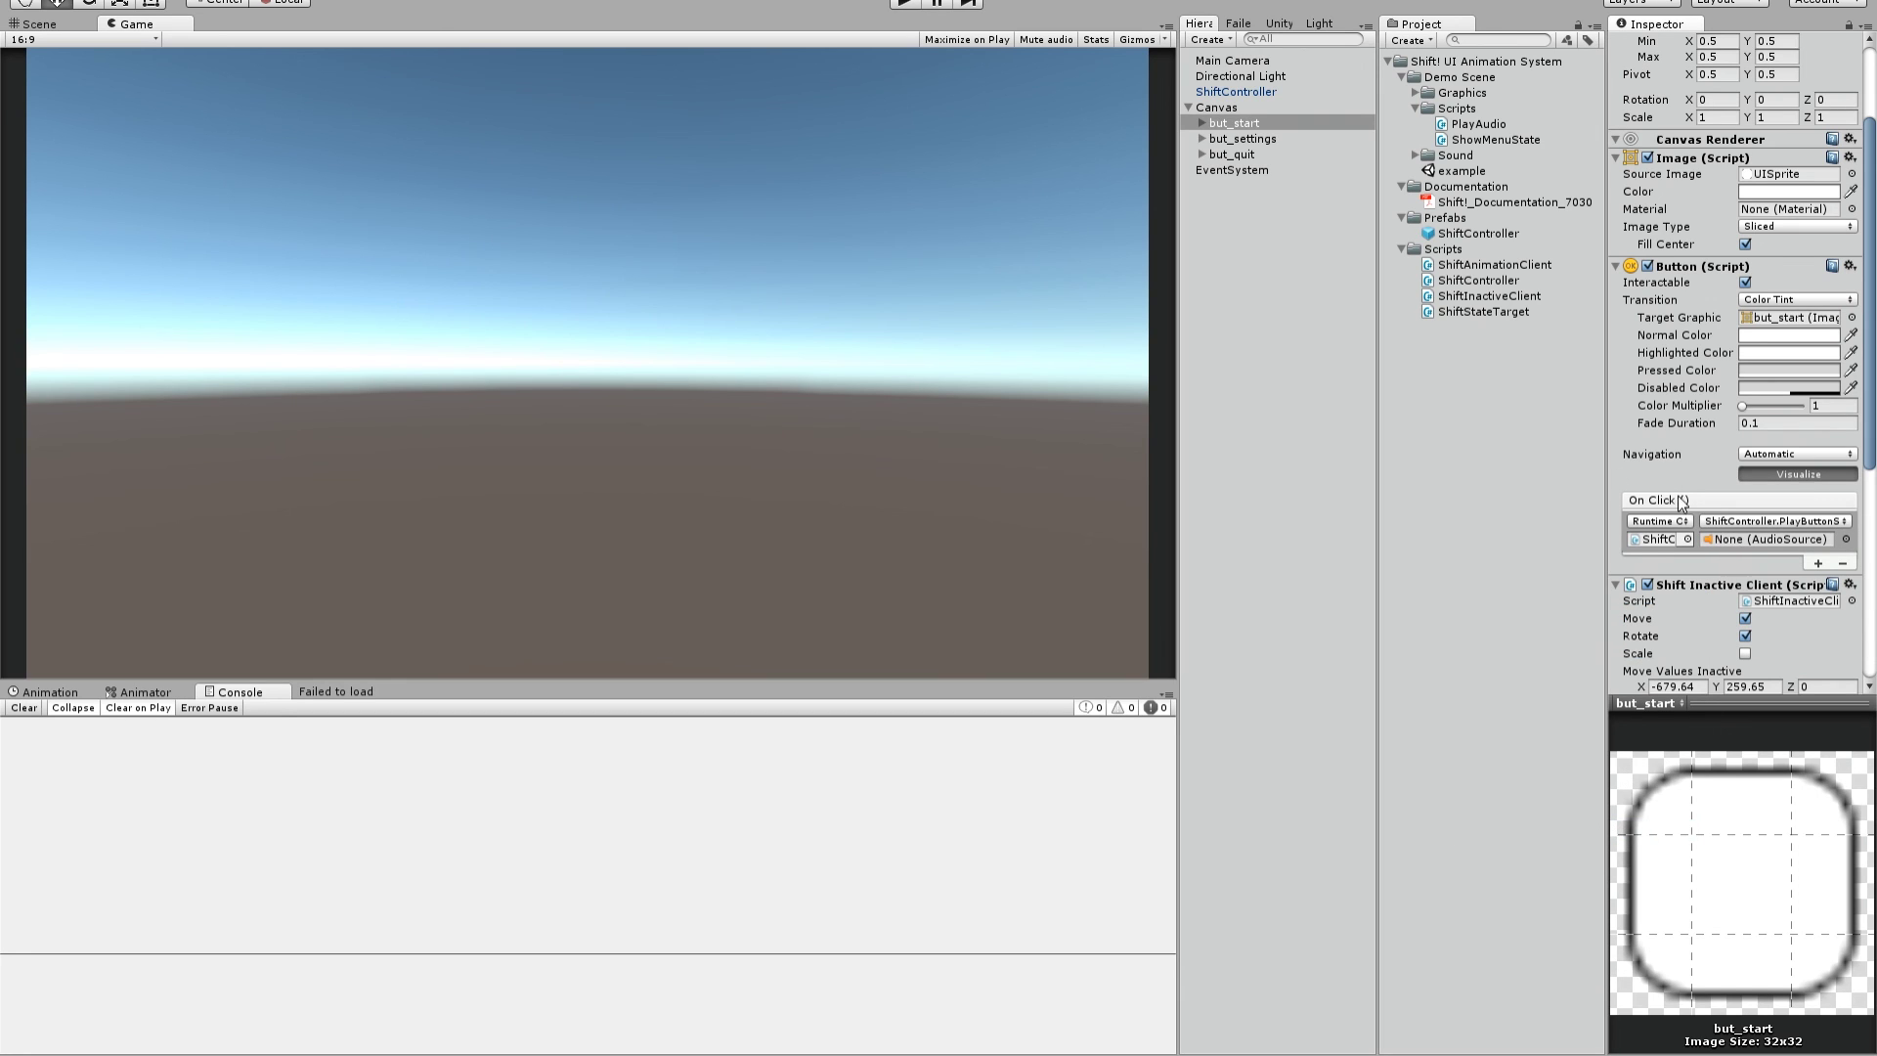
# Create an empty GameObject and give it an Audio Source with the buttonsoundtemplate clip.
pyautogui.click(1209, 39)
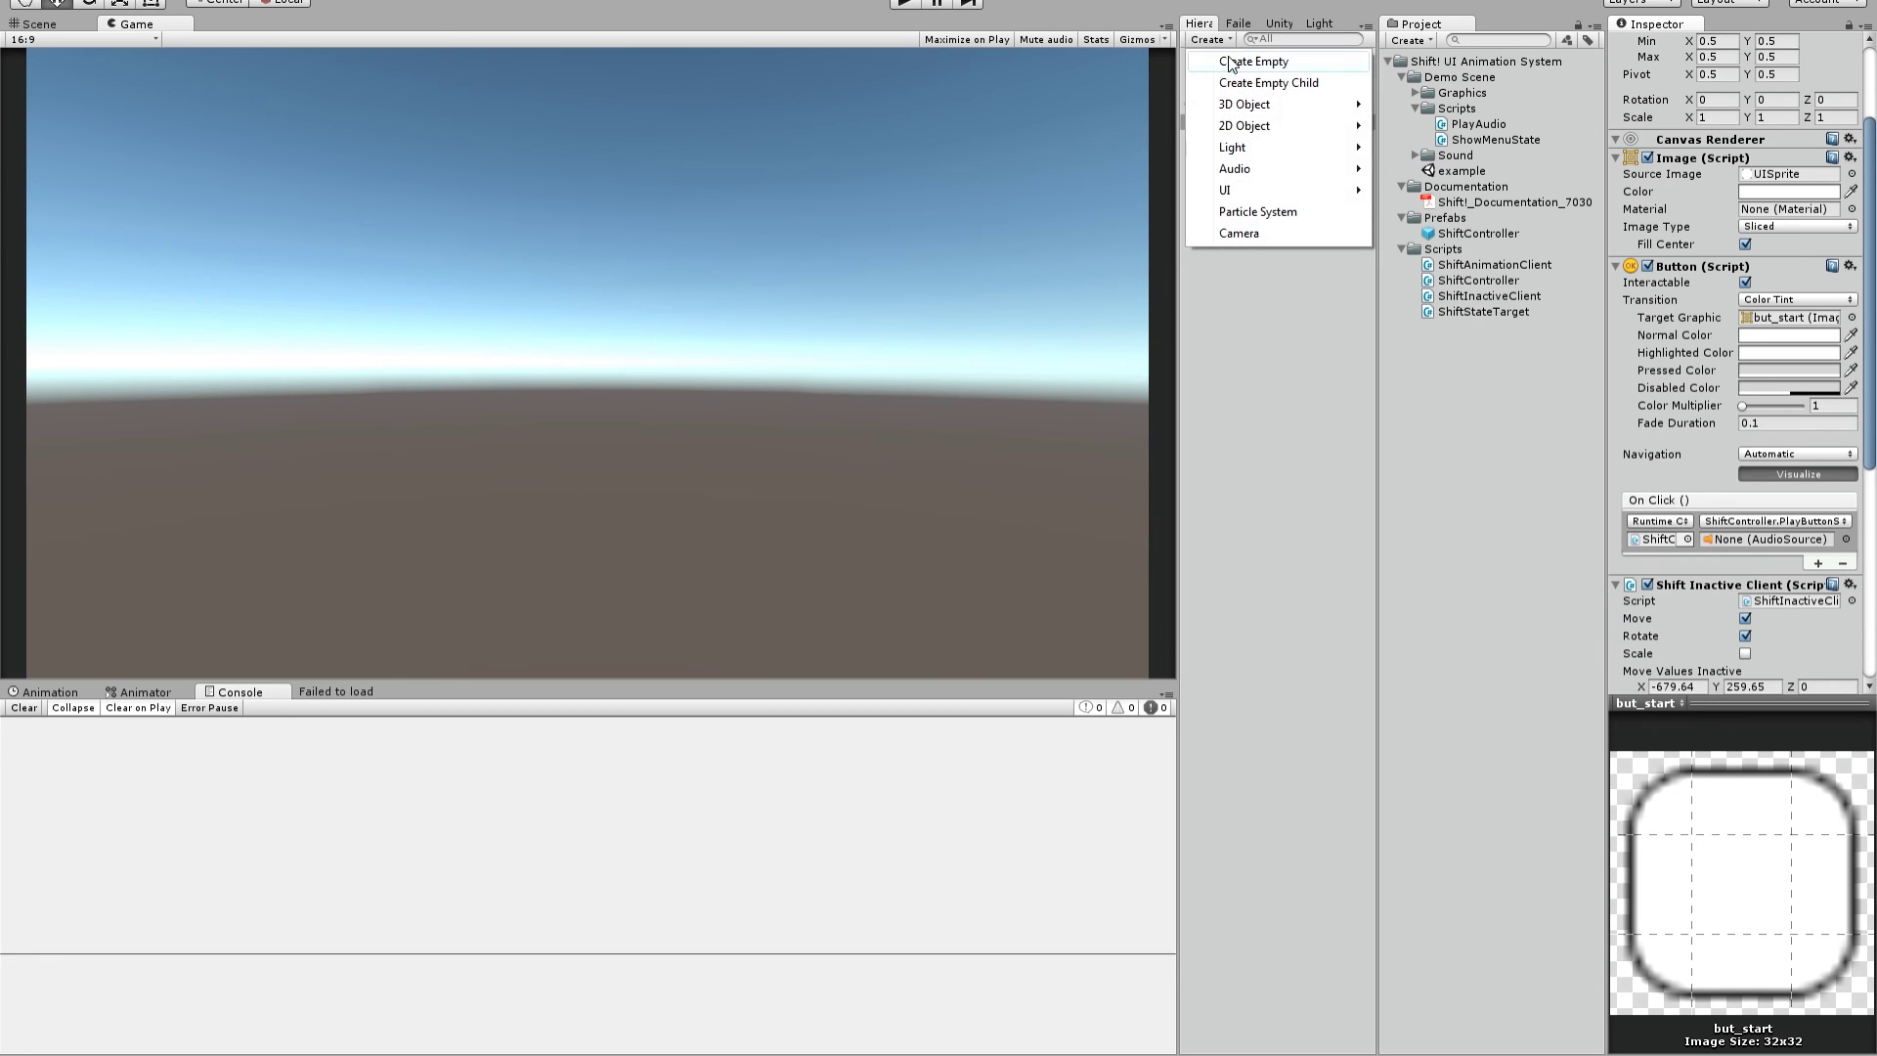
pyautogui.click(1256, 56)
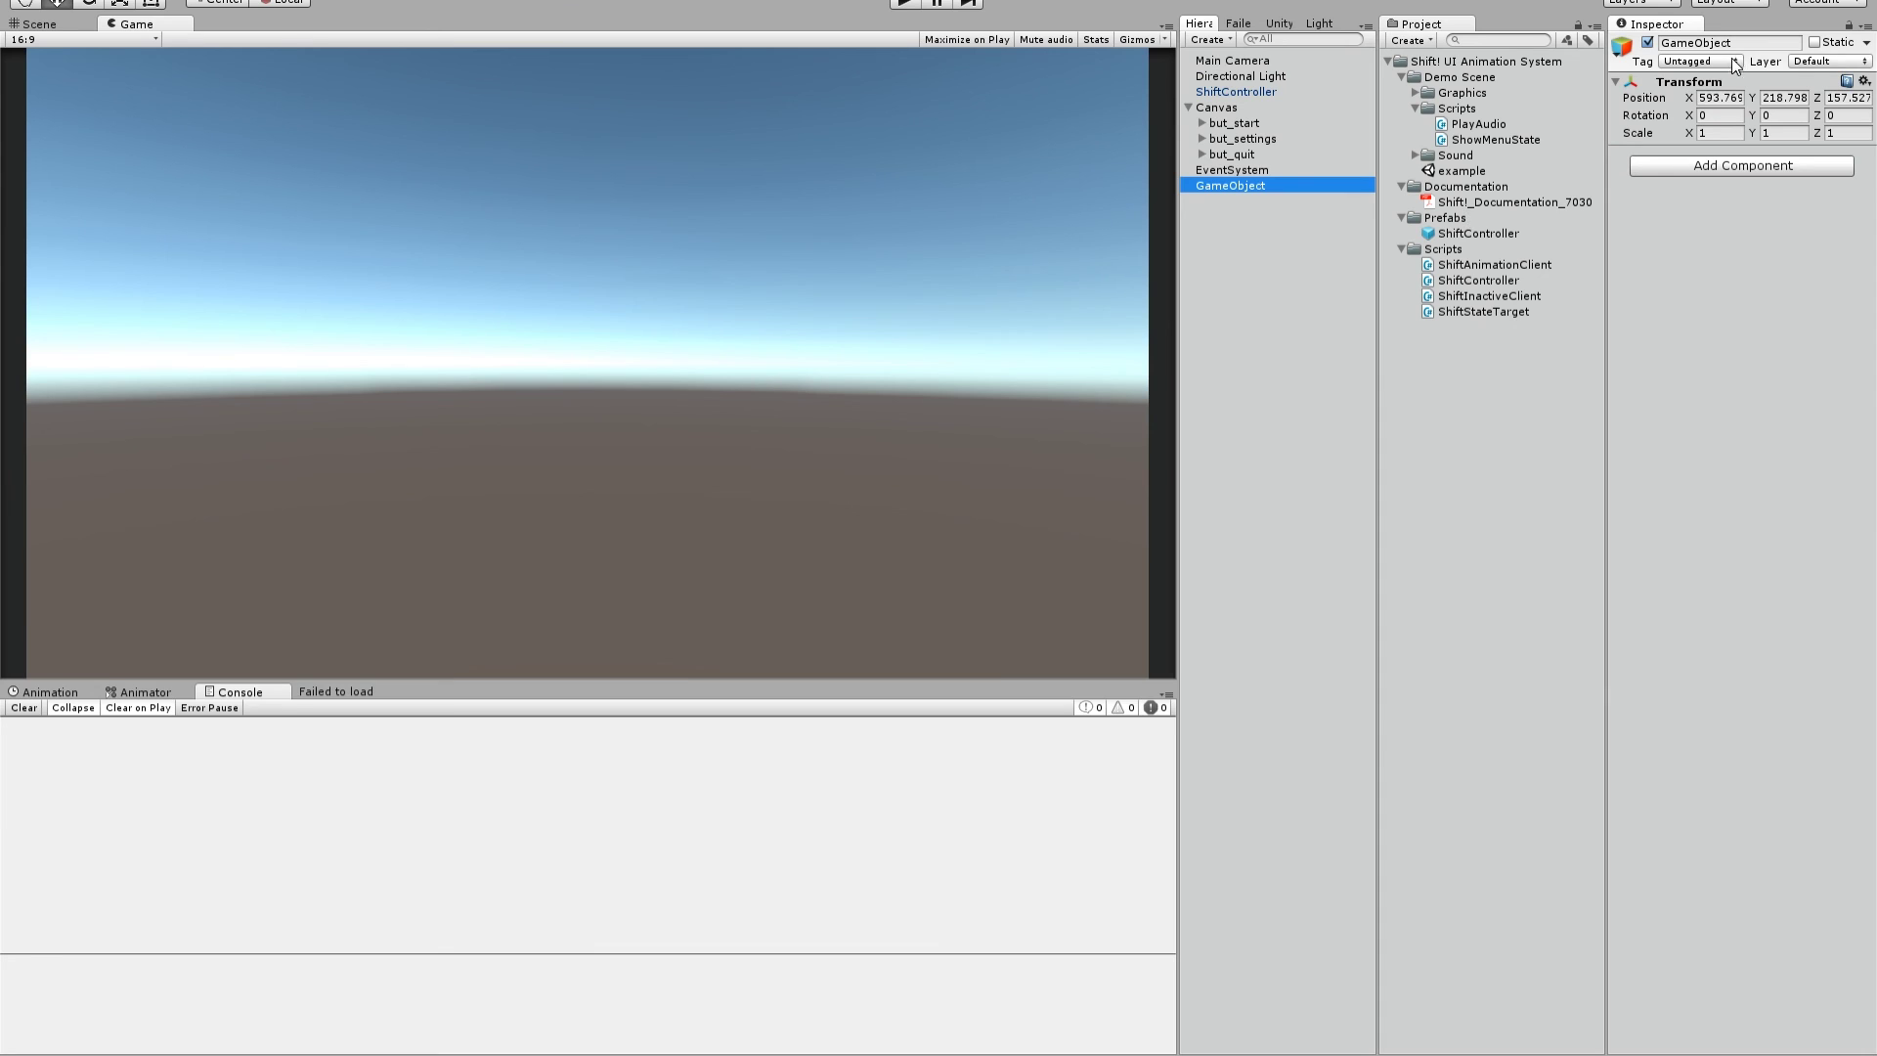
pyautogui.click(1415, 155)
pyautogui.moveTo(1494, 171); pyautogui.dragTo(1241, 185)
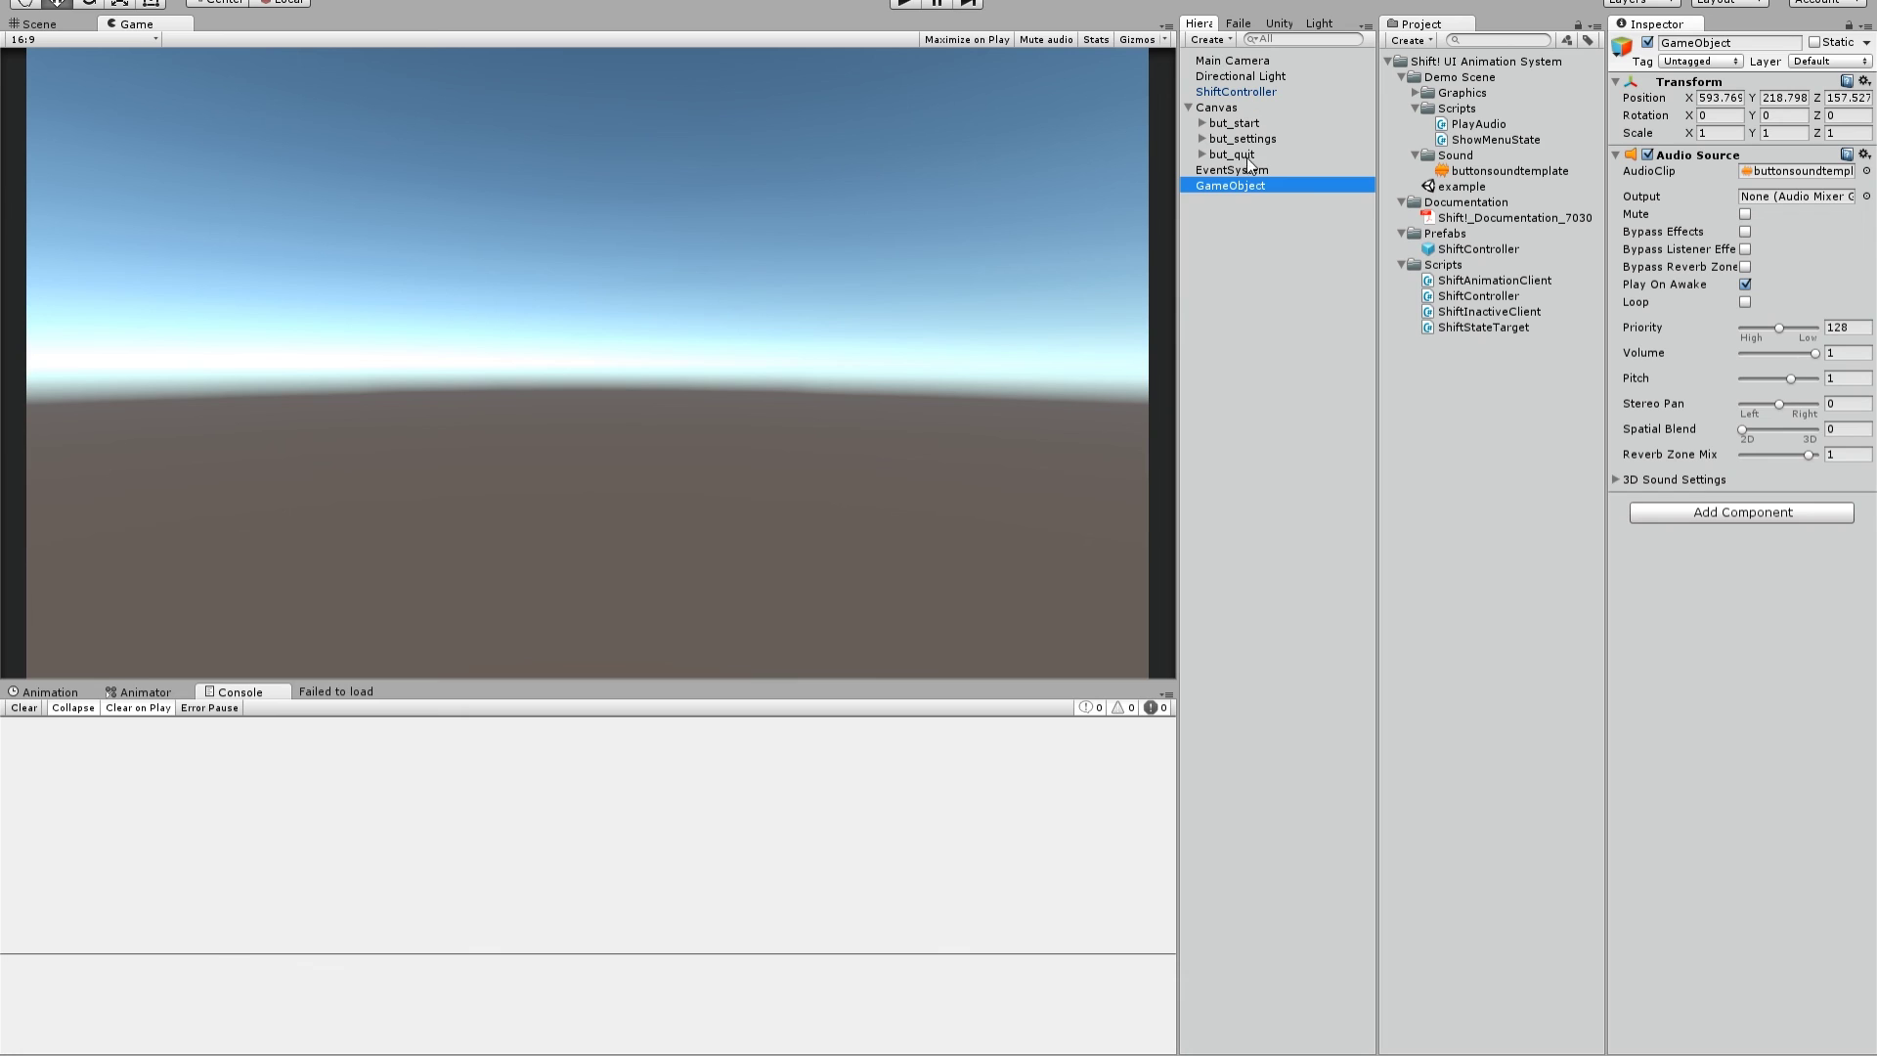
# Assign GameObject as but_start's PlayButtonSound AudioSource and turn off its Play On Awake.
pyautogui.click(1238, 93)
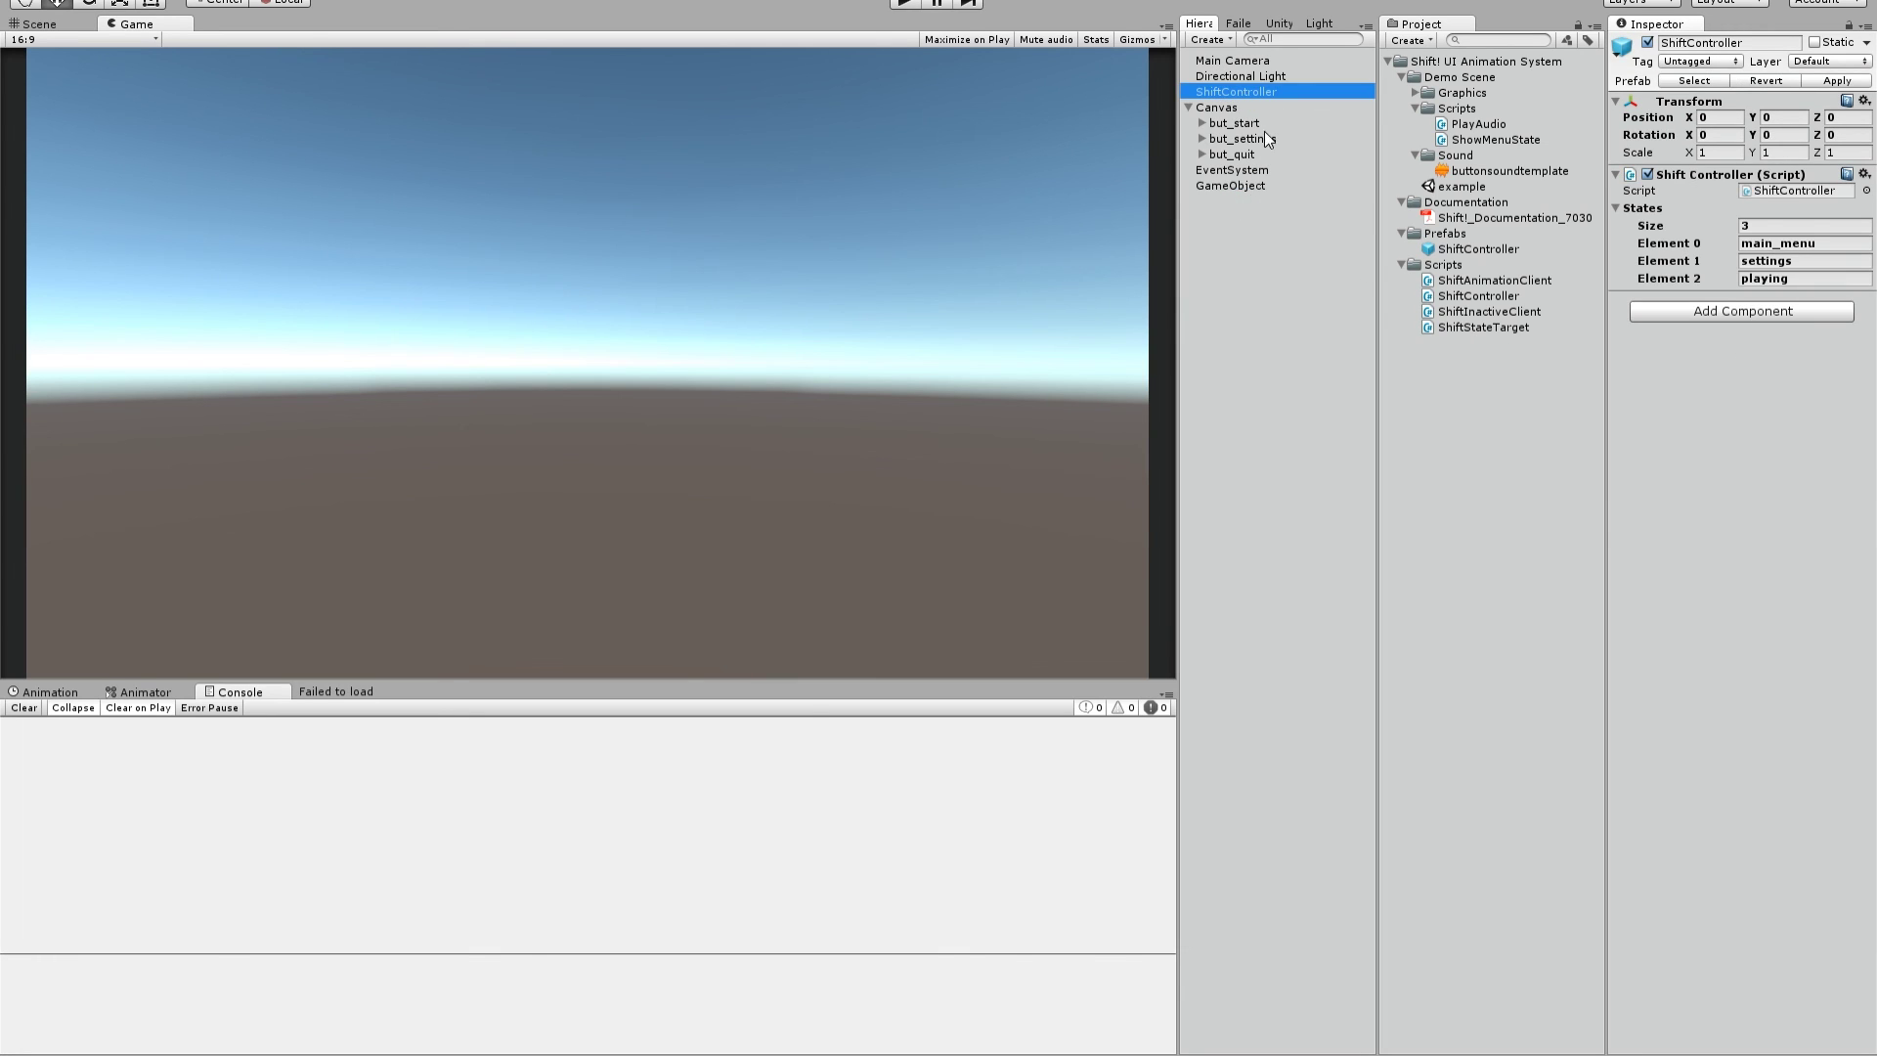
pyautogui.click(1248, 123)
pyautogui.moveTo(1242, 184); pyautogui.dragTo(1746, 682)
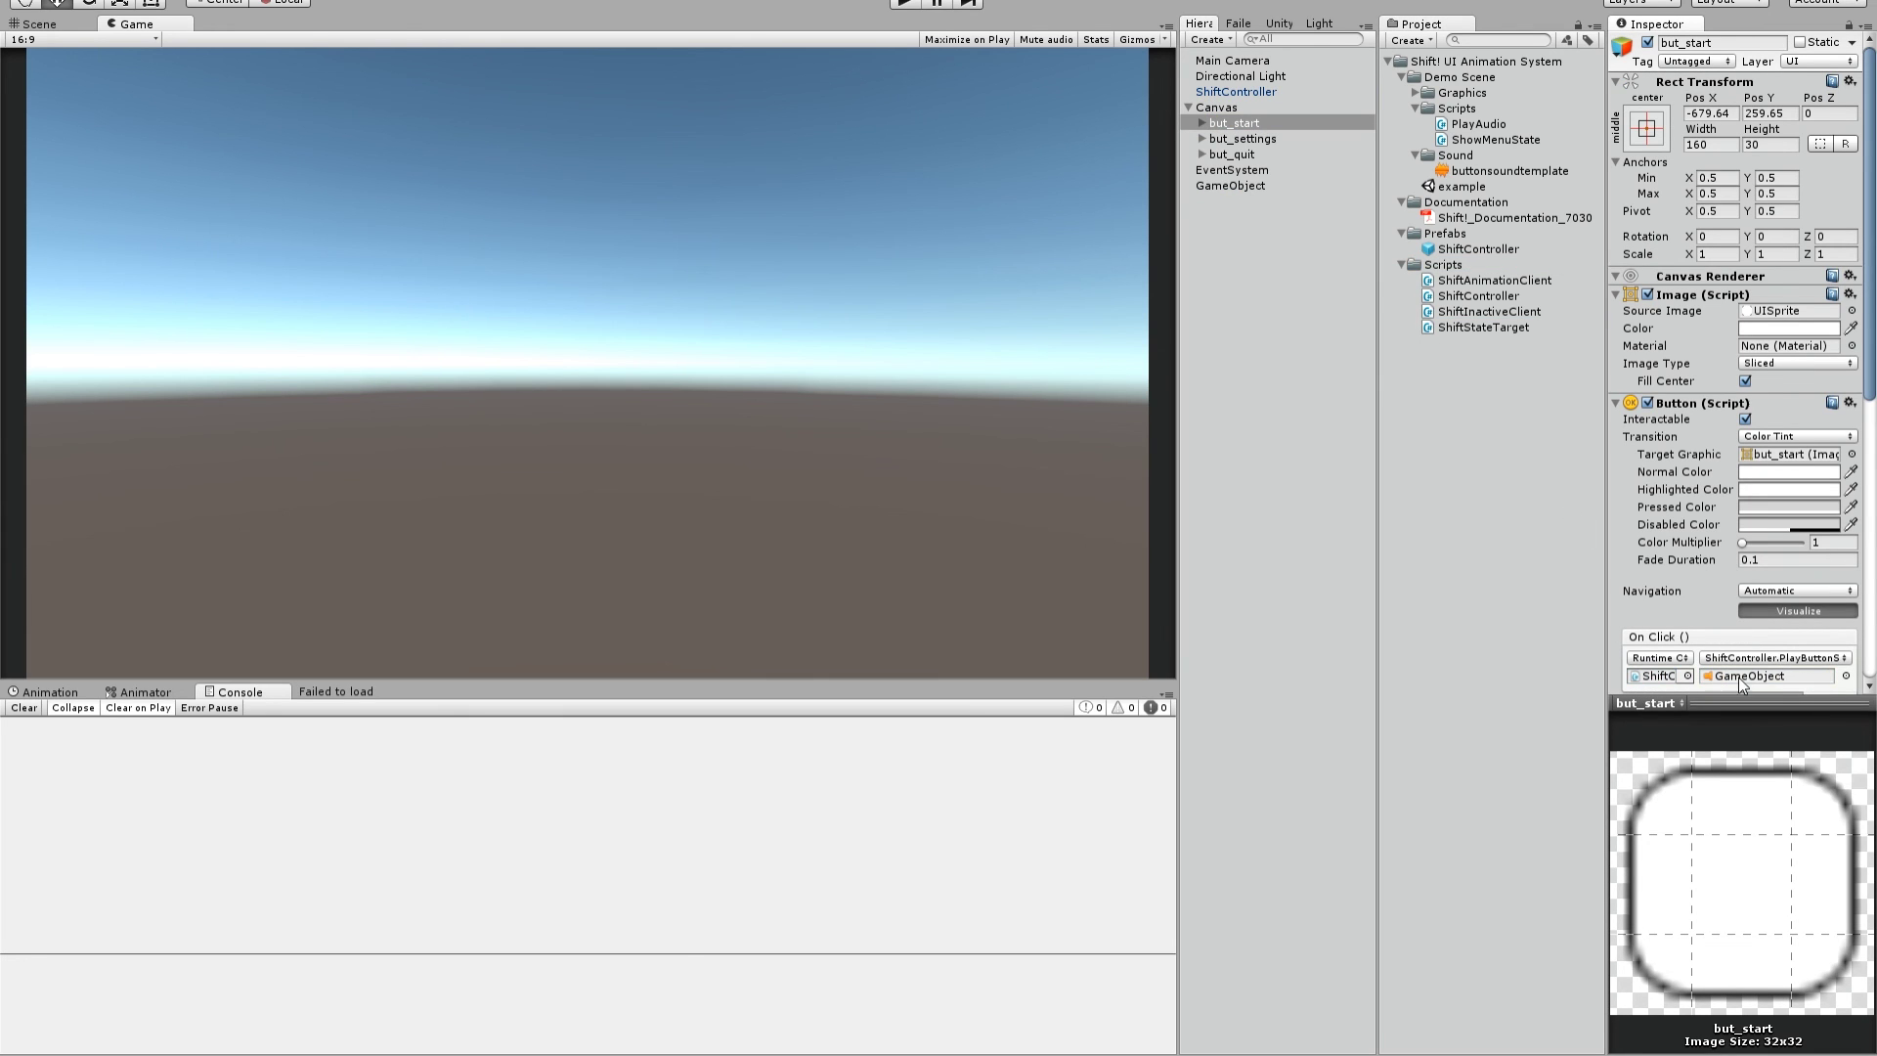
pyautogui.click(1244, 170)
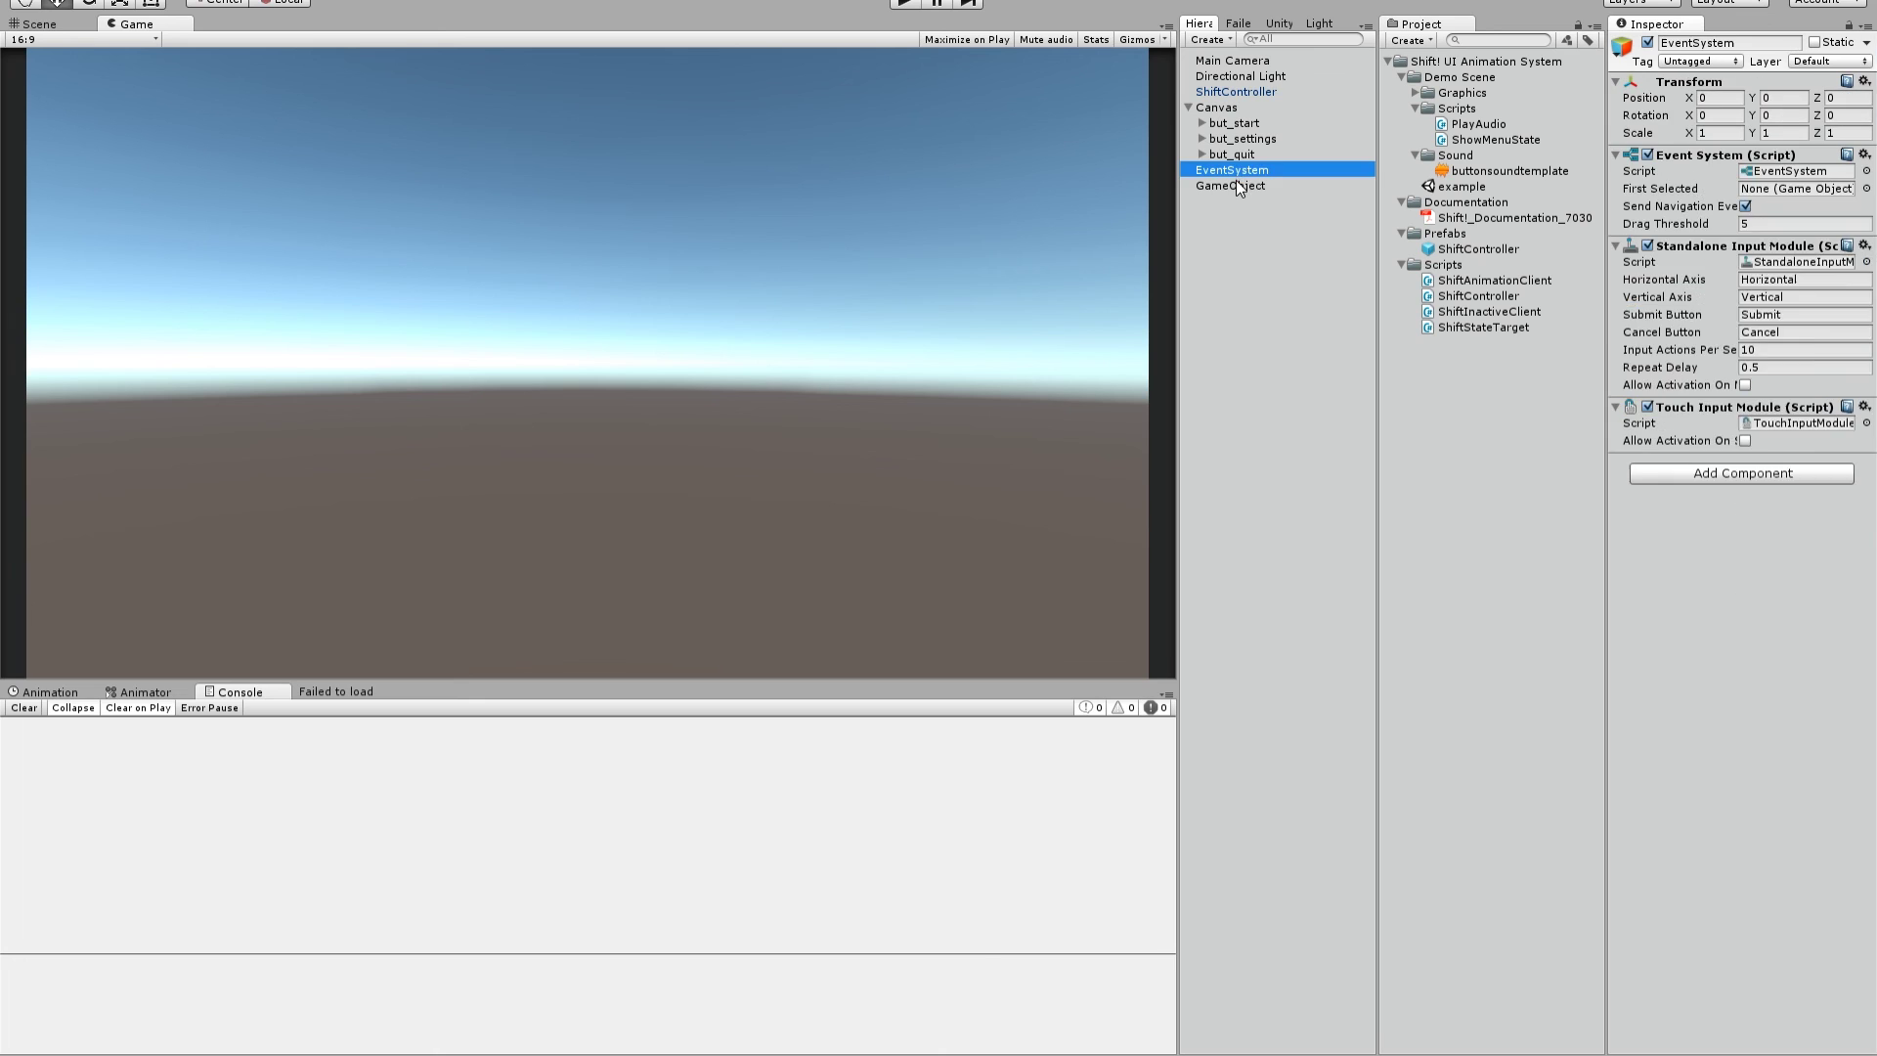
pyautogui.click(1236, 184)
pyautogui.click(1746, 284)
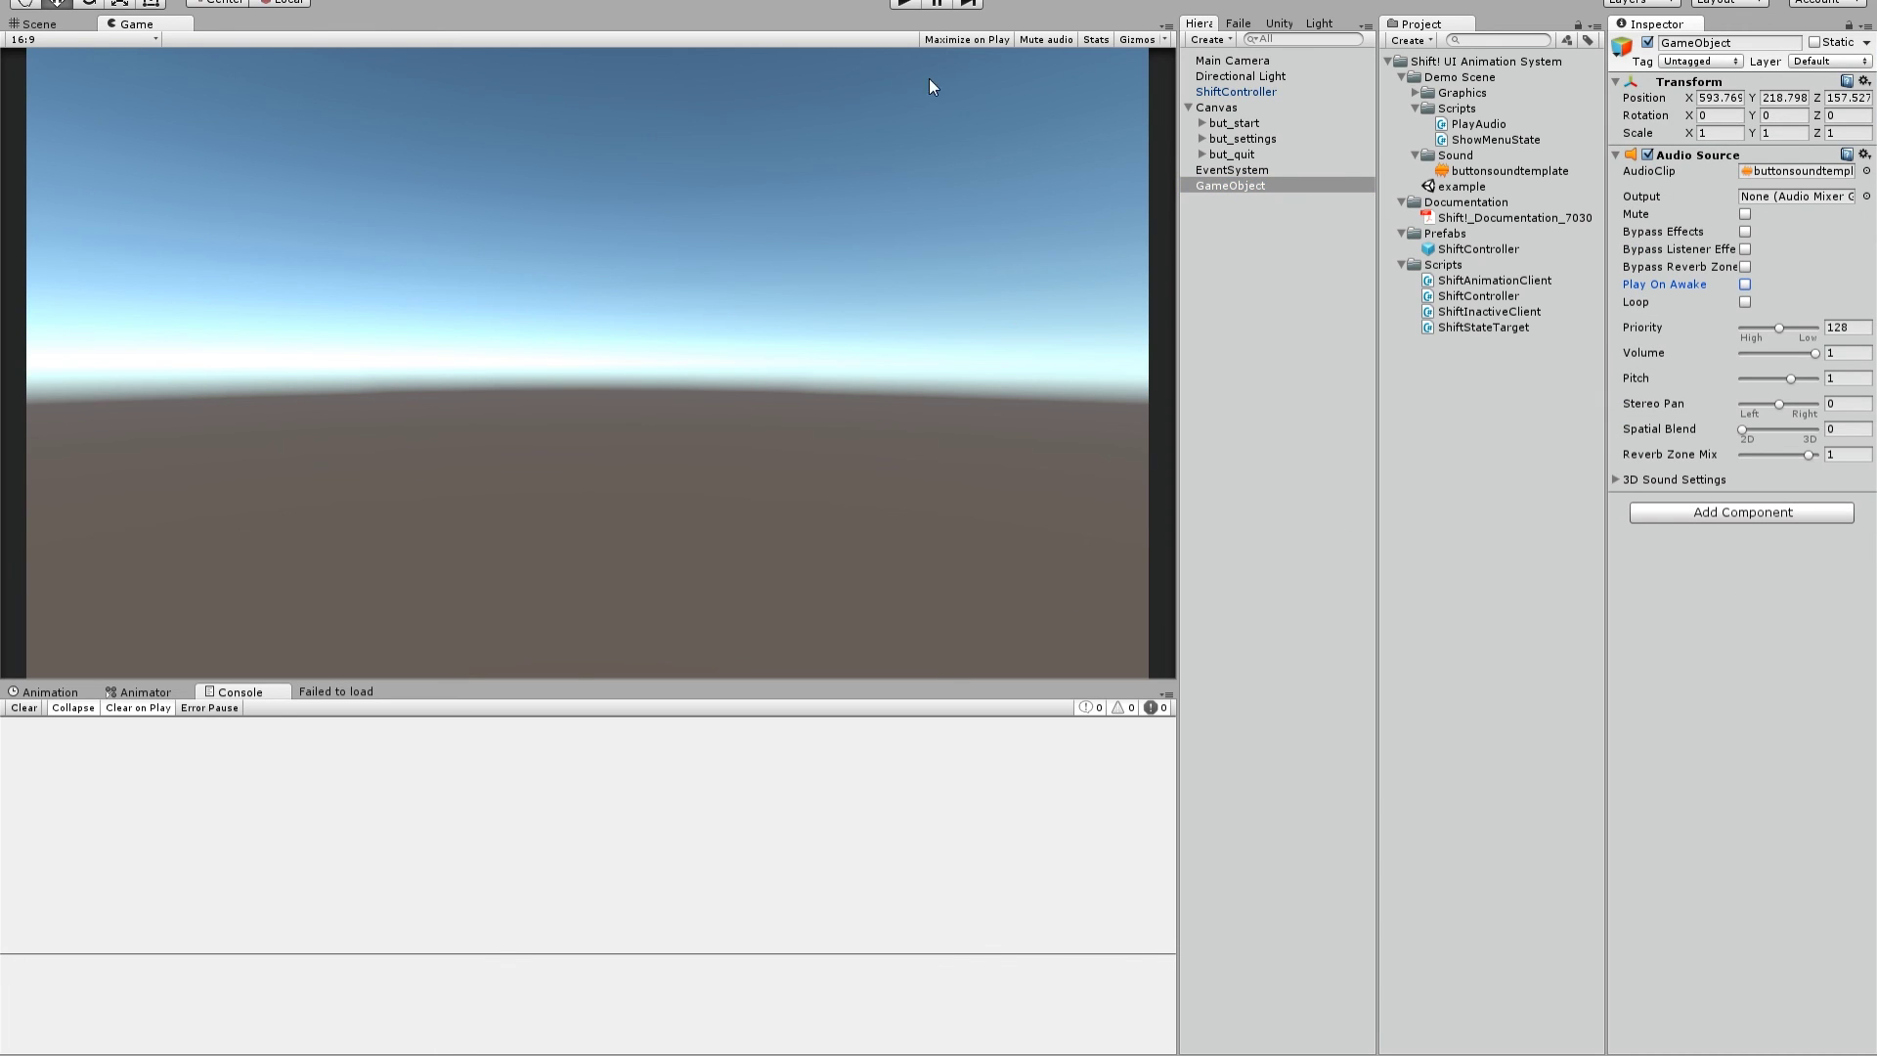
# Play-test the scene, click Start Game to confirm the menu swaps to Quit Game, then stop.
pyautogui.click(906, 4)
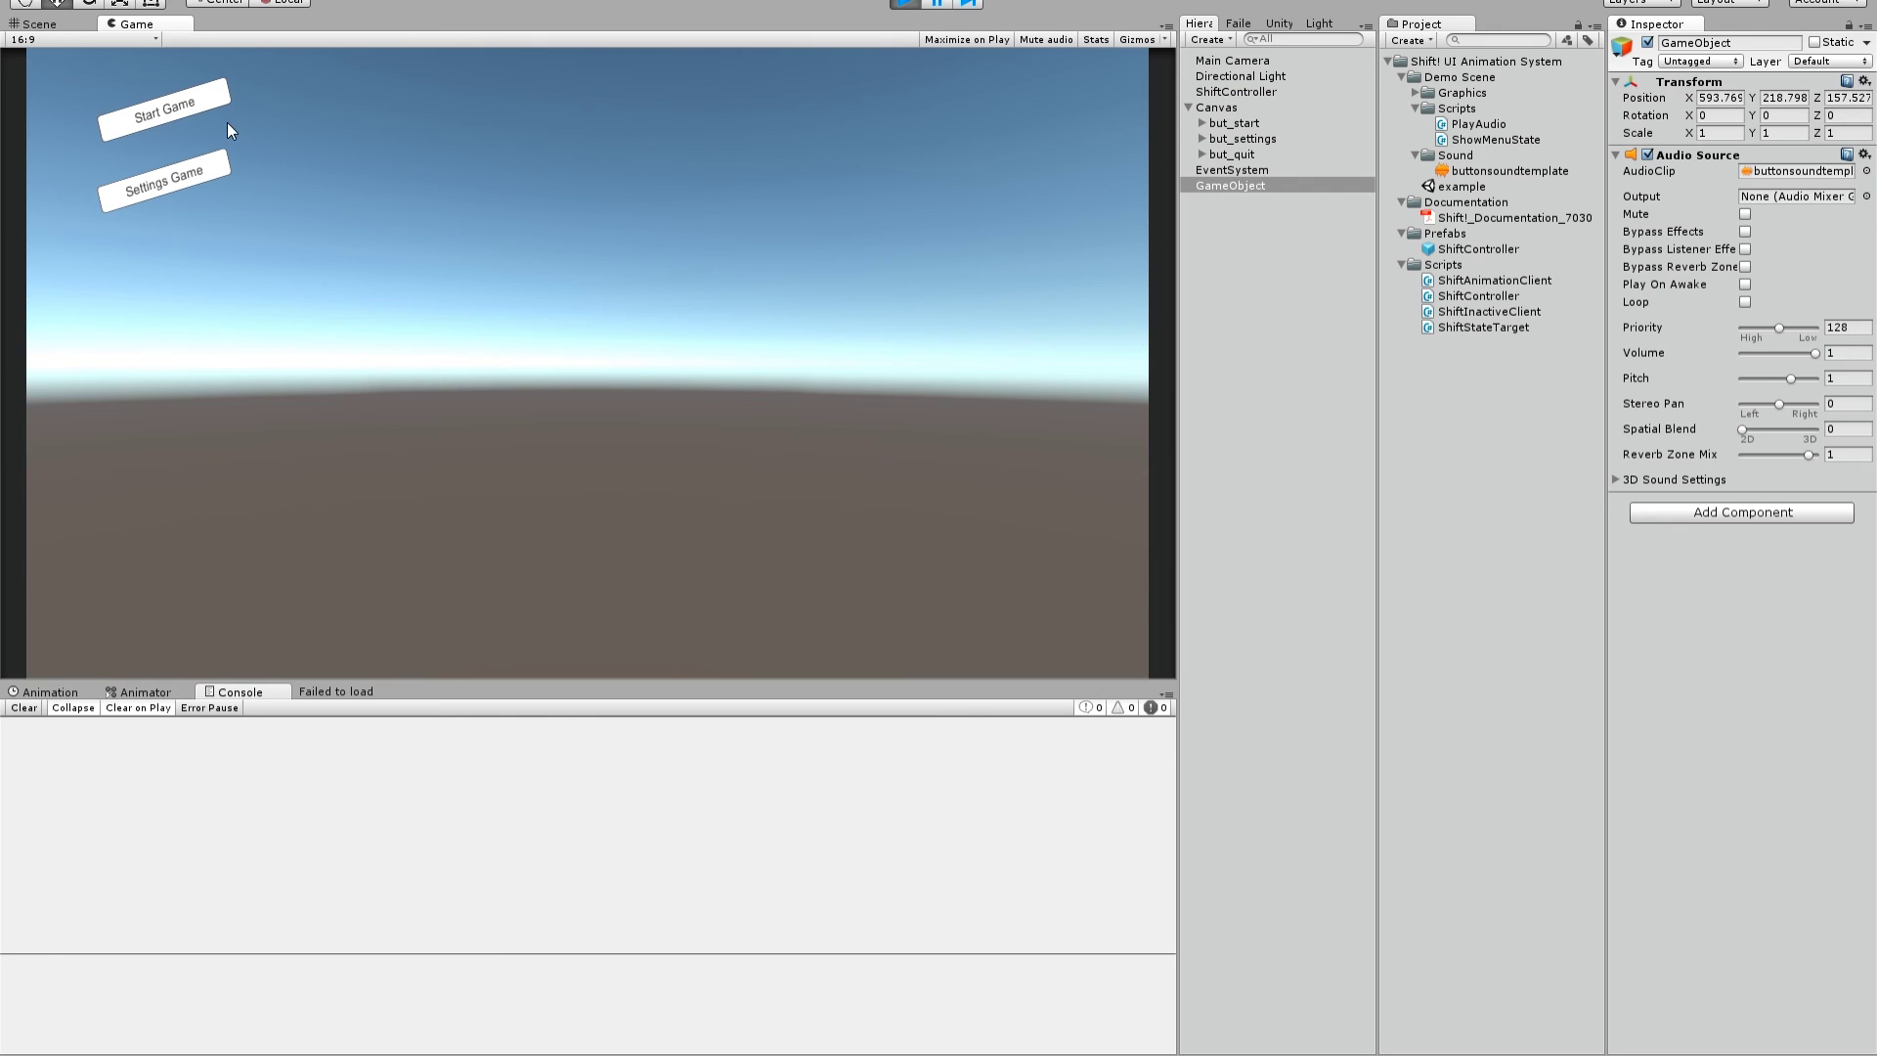
pyautogui.click(192, 107)
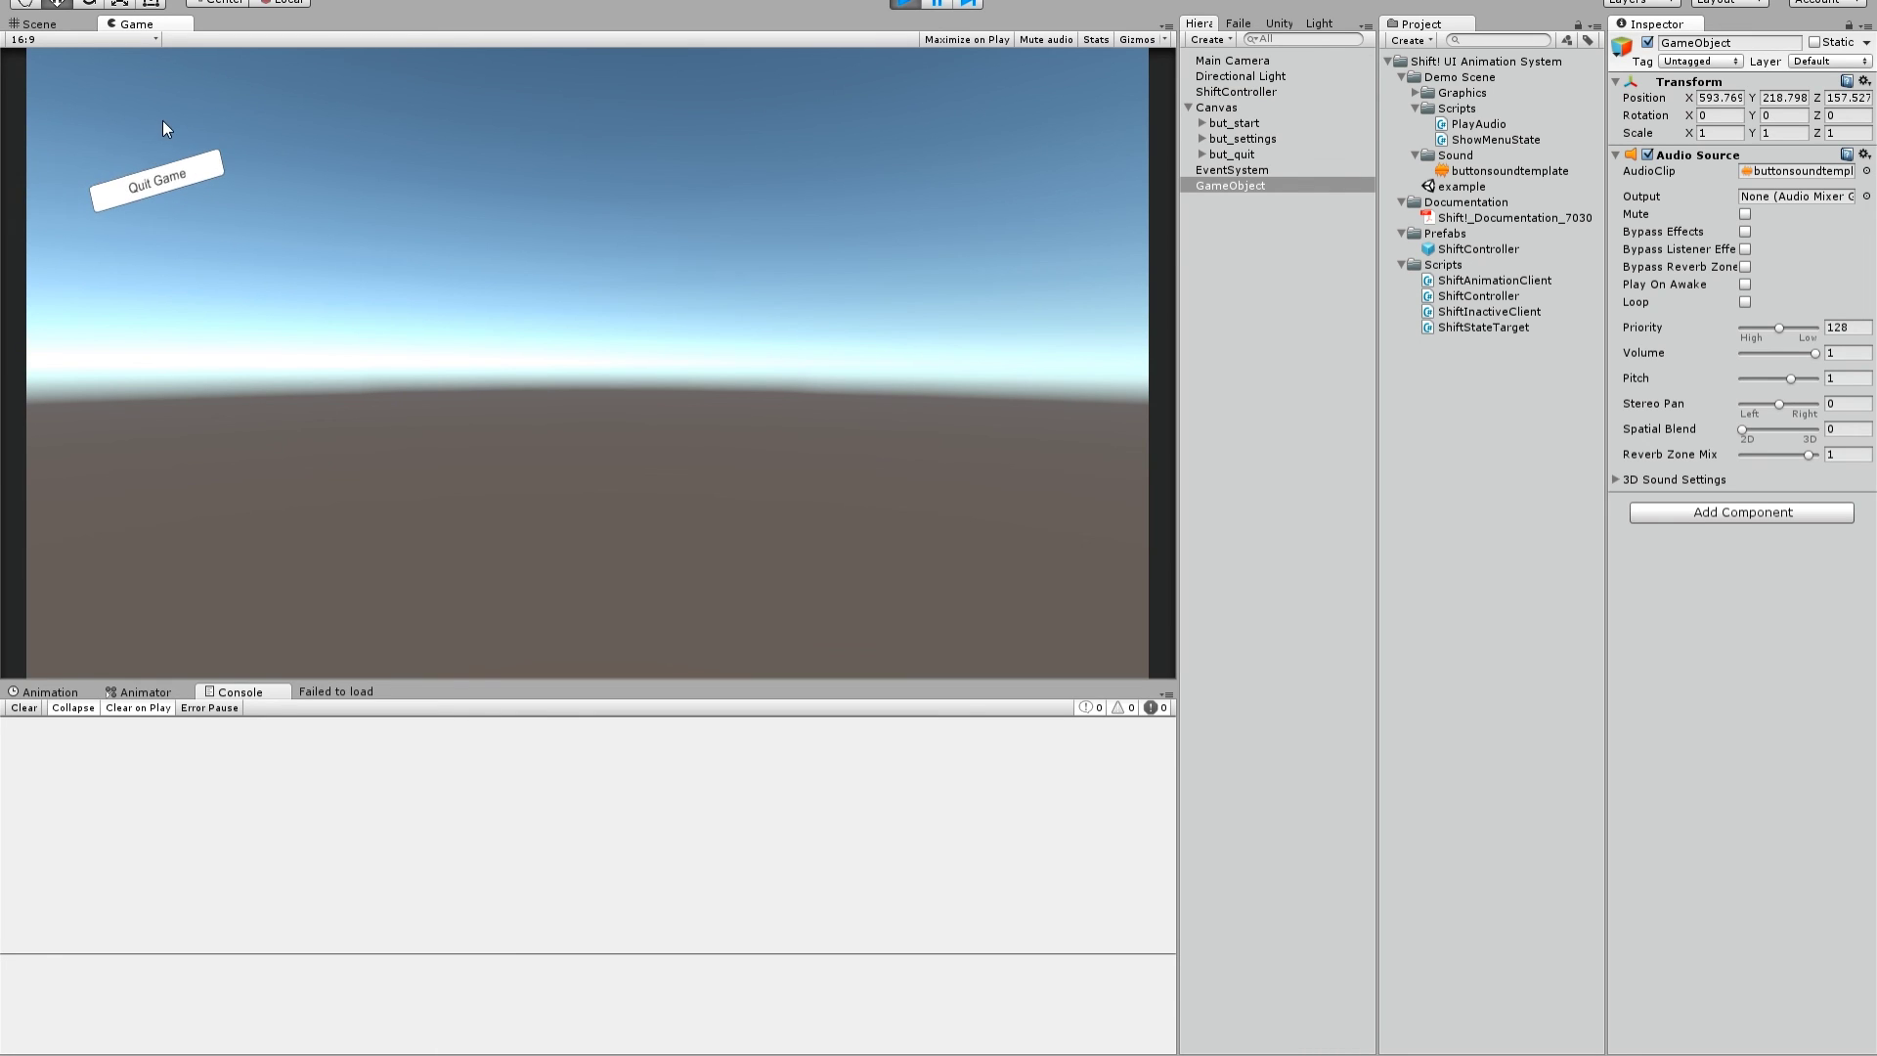
pyautogui.click(203, 162)
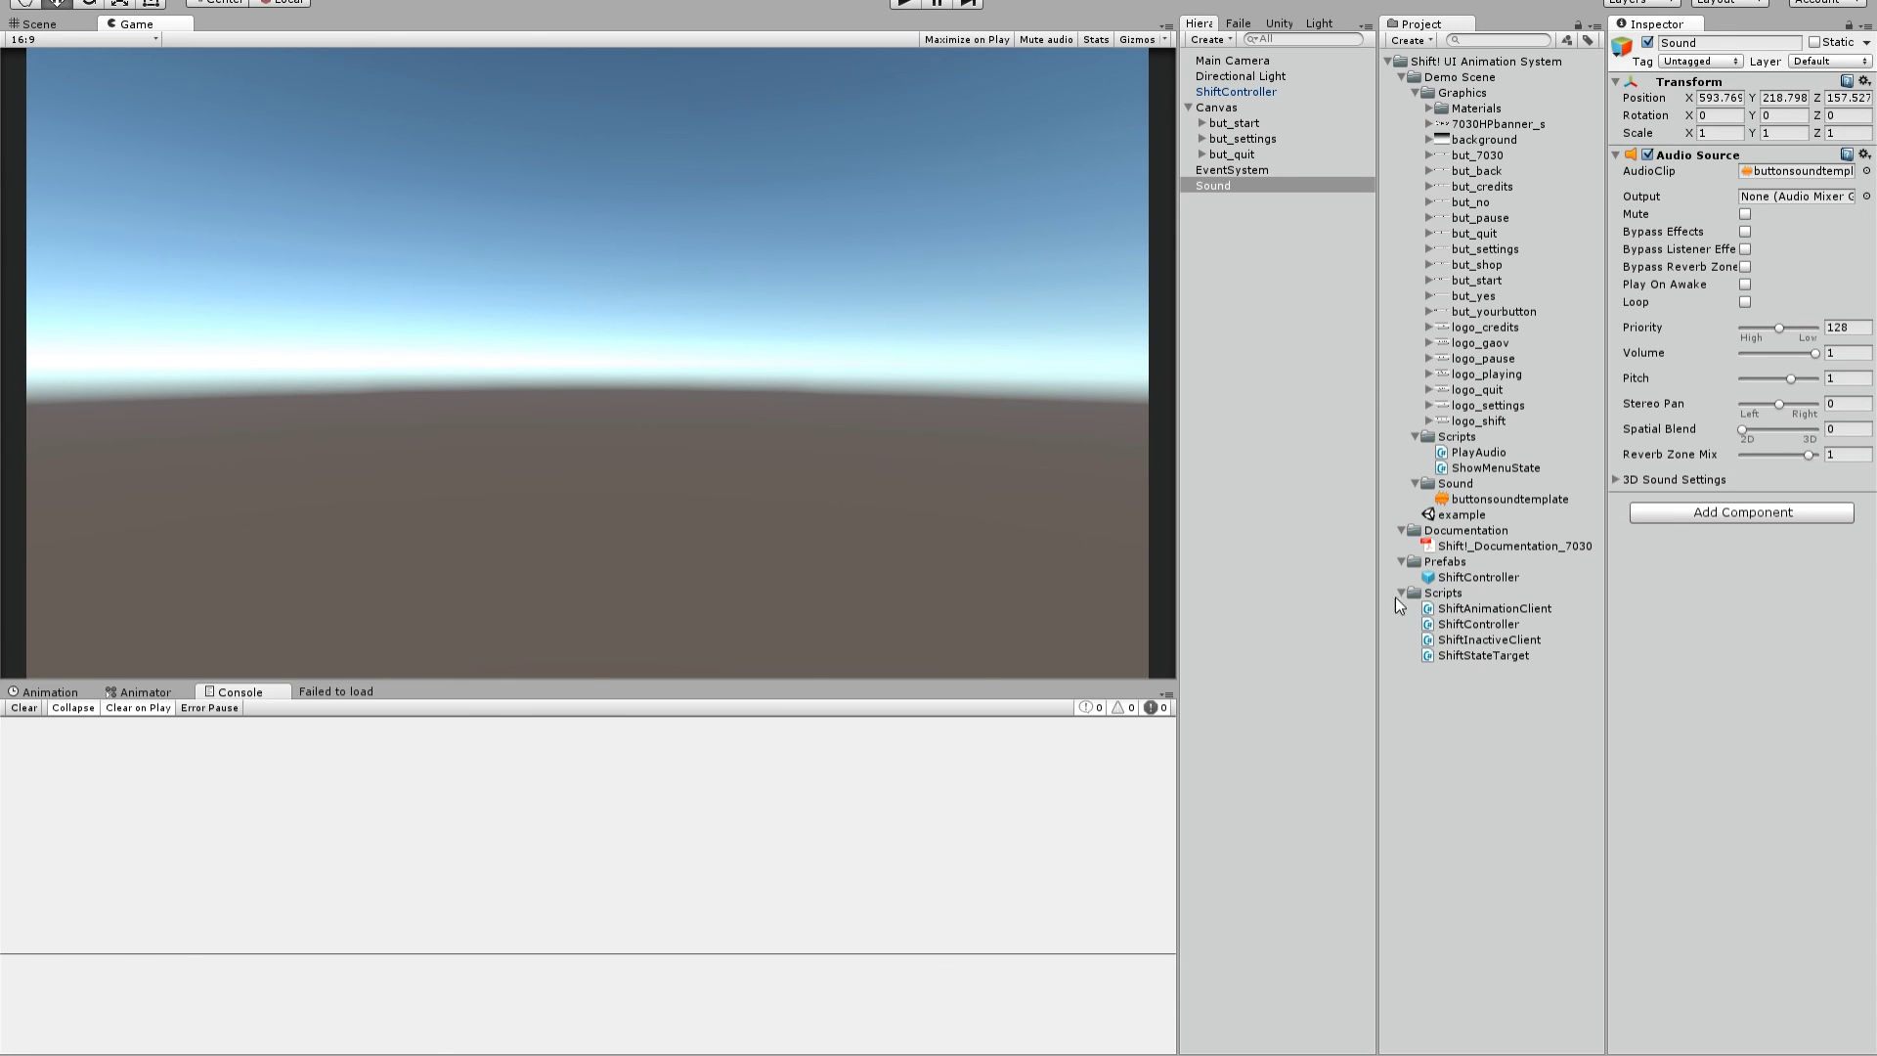
# Add a Cube to the scene from Hierarchy Create > 3D Object.
pyautogui.click(1212, 41)
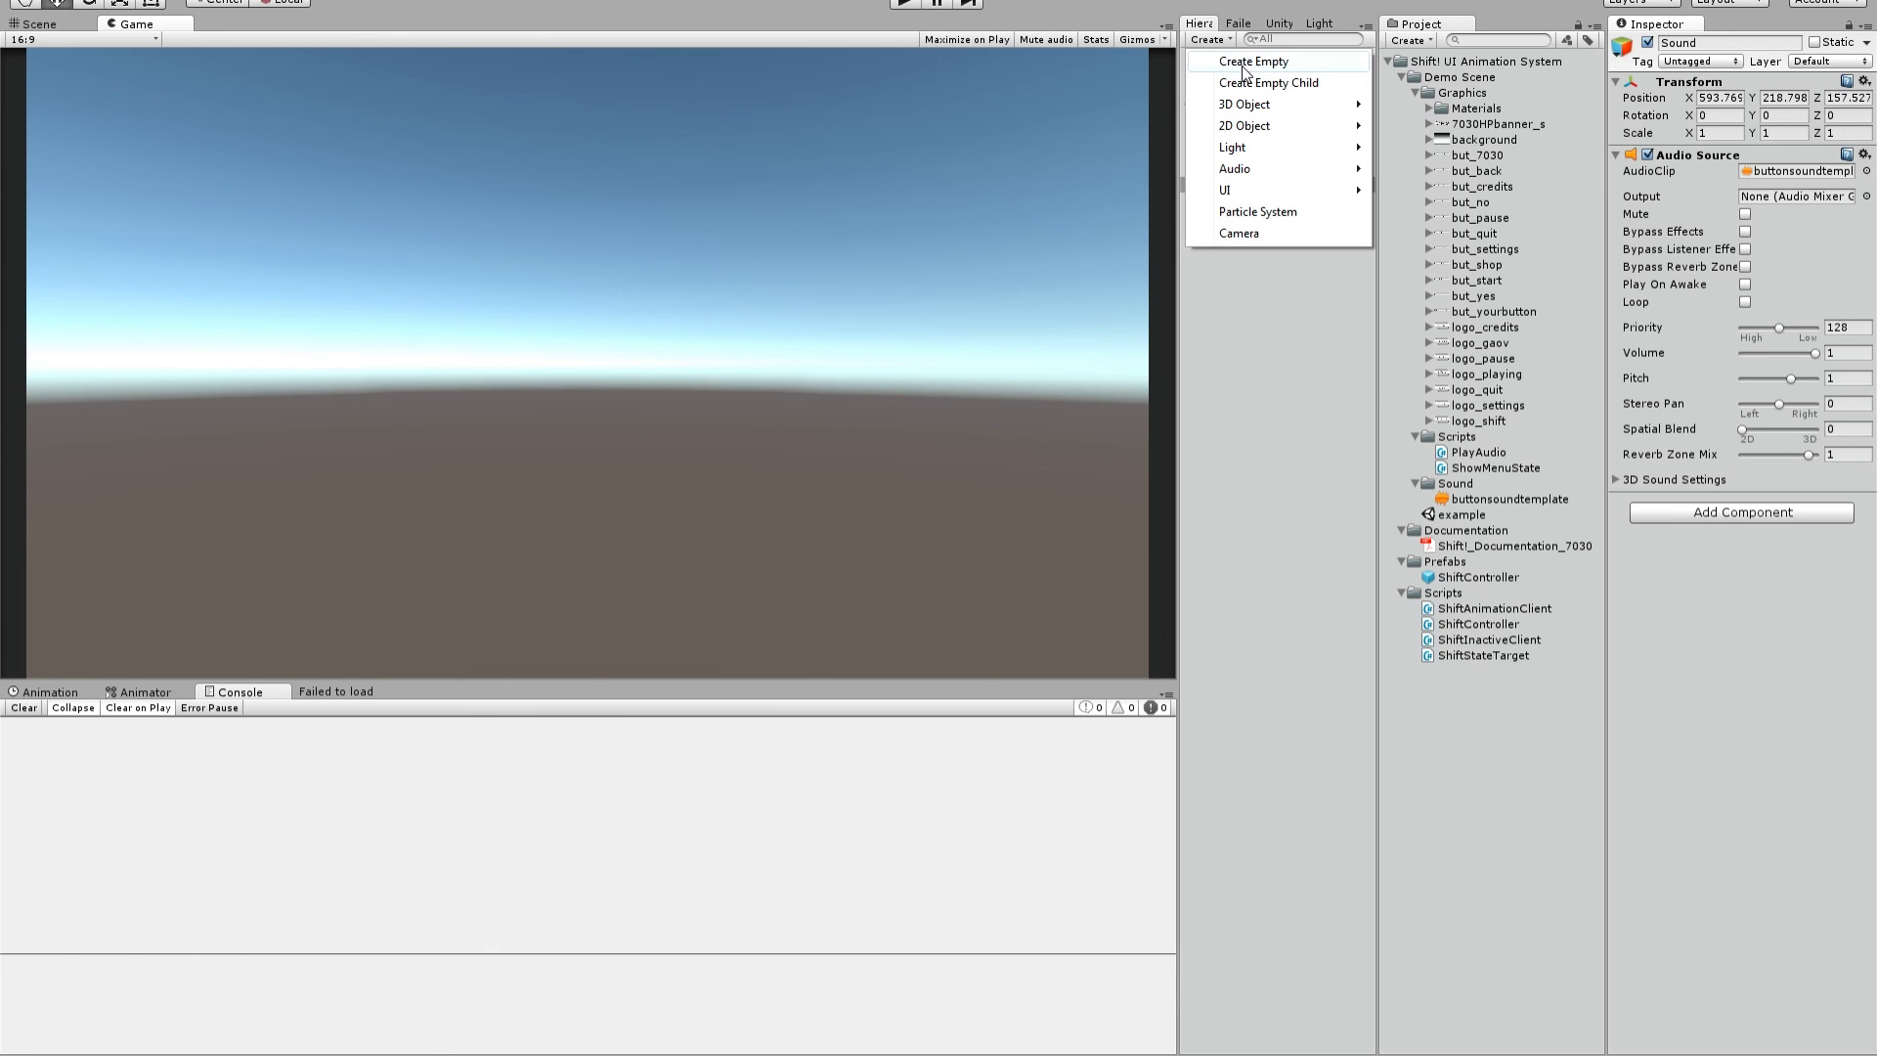
pyautogui.moveTo(1270, 108)
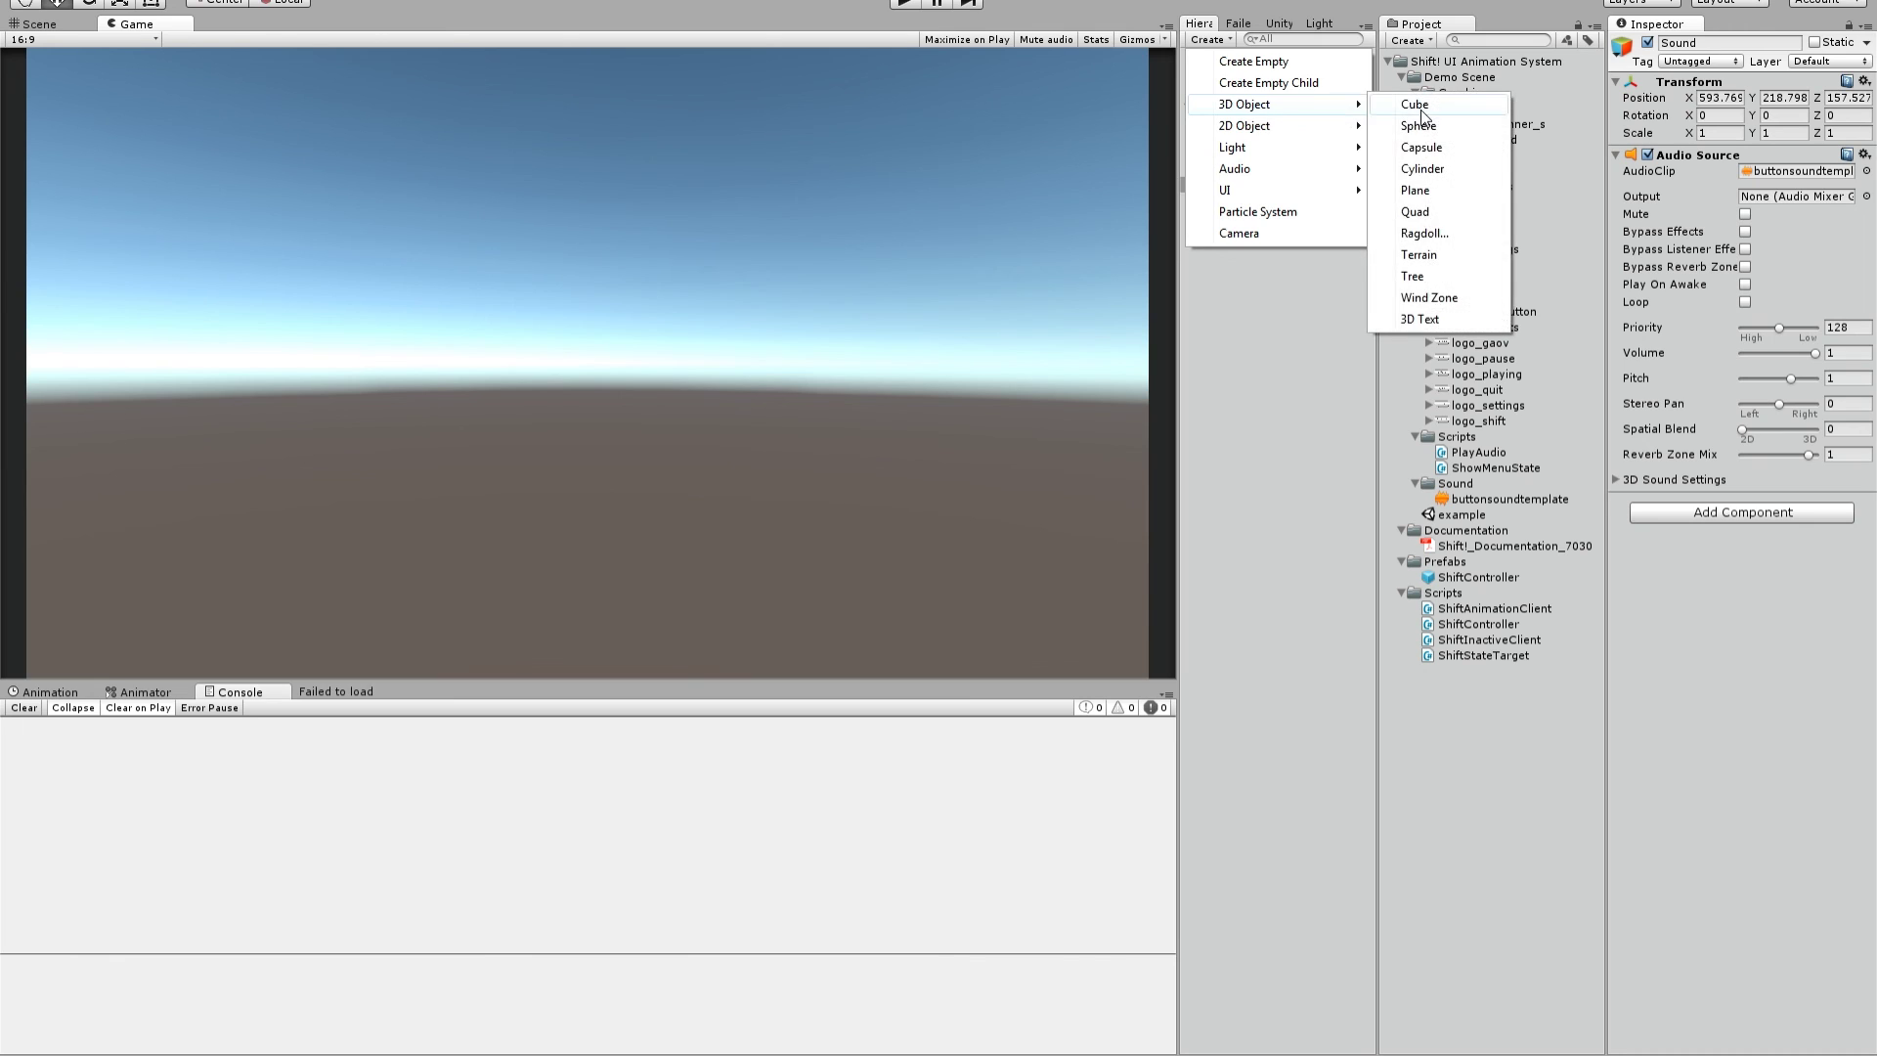
pyautogui.click(1409, 106)
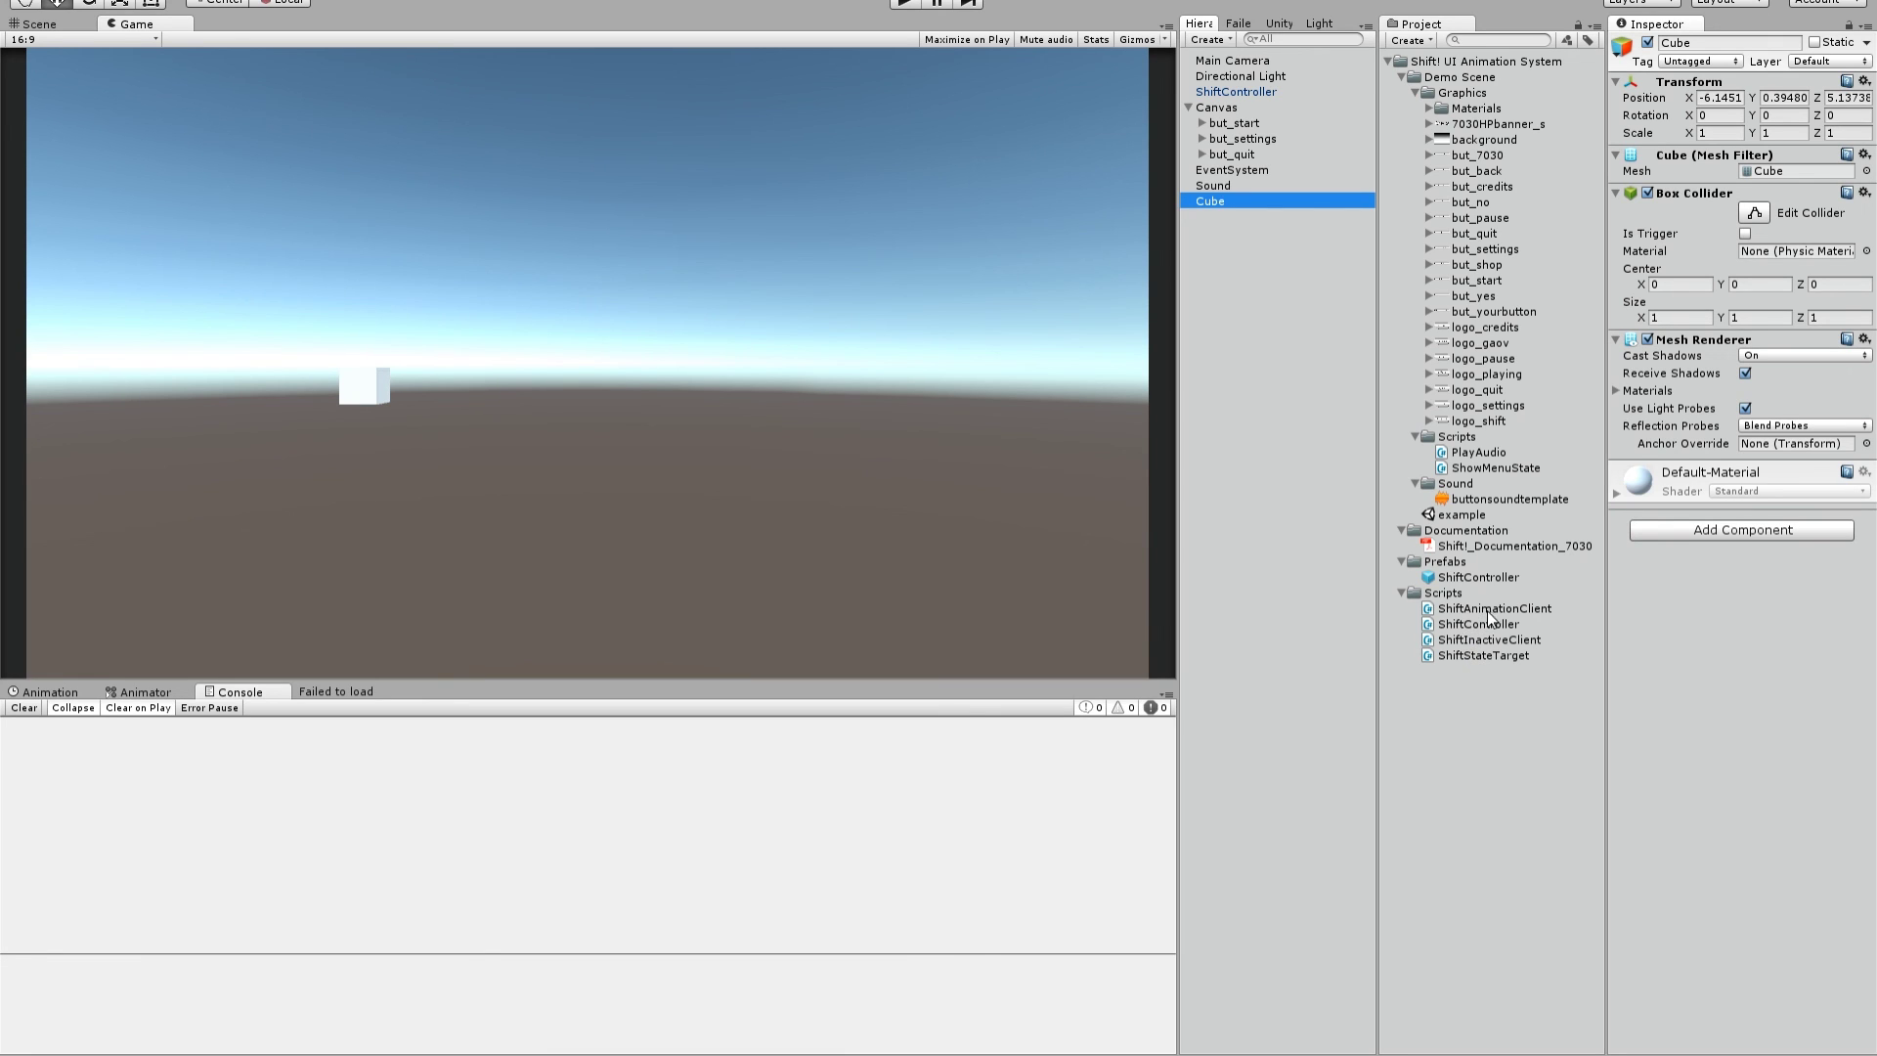
# Drag the ShiftInactiveClient and ShiftAnimationClient scripts from the Project panel onto the Cube.
pyautogui.moveTo(1496, 609); pyautogui.dragTo(1618, 641)
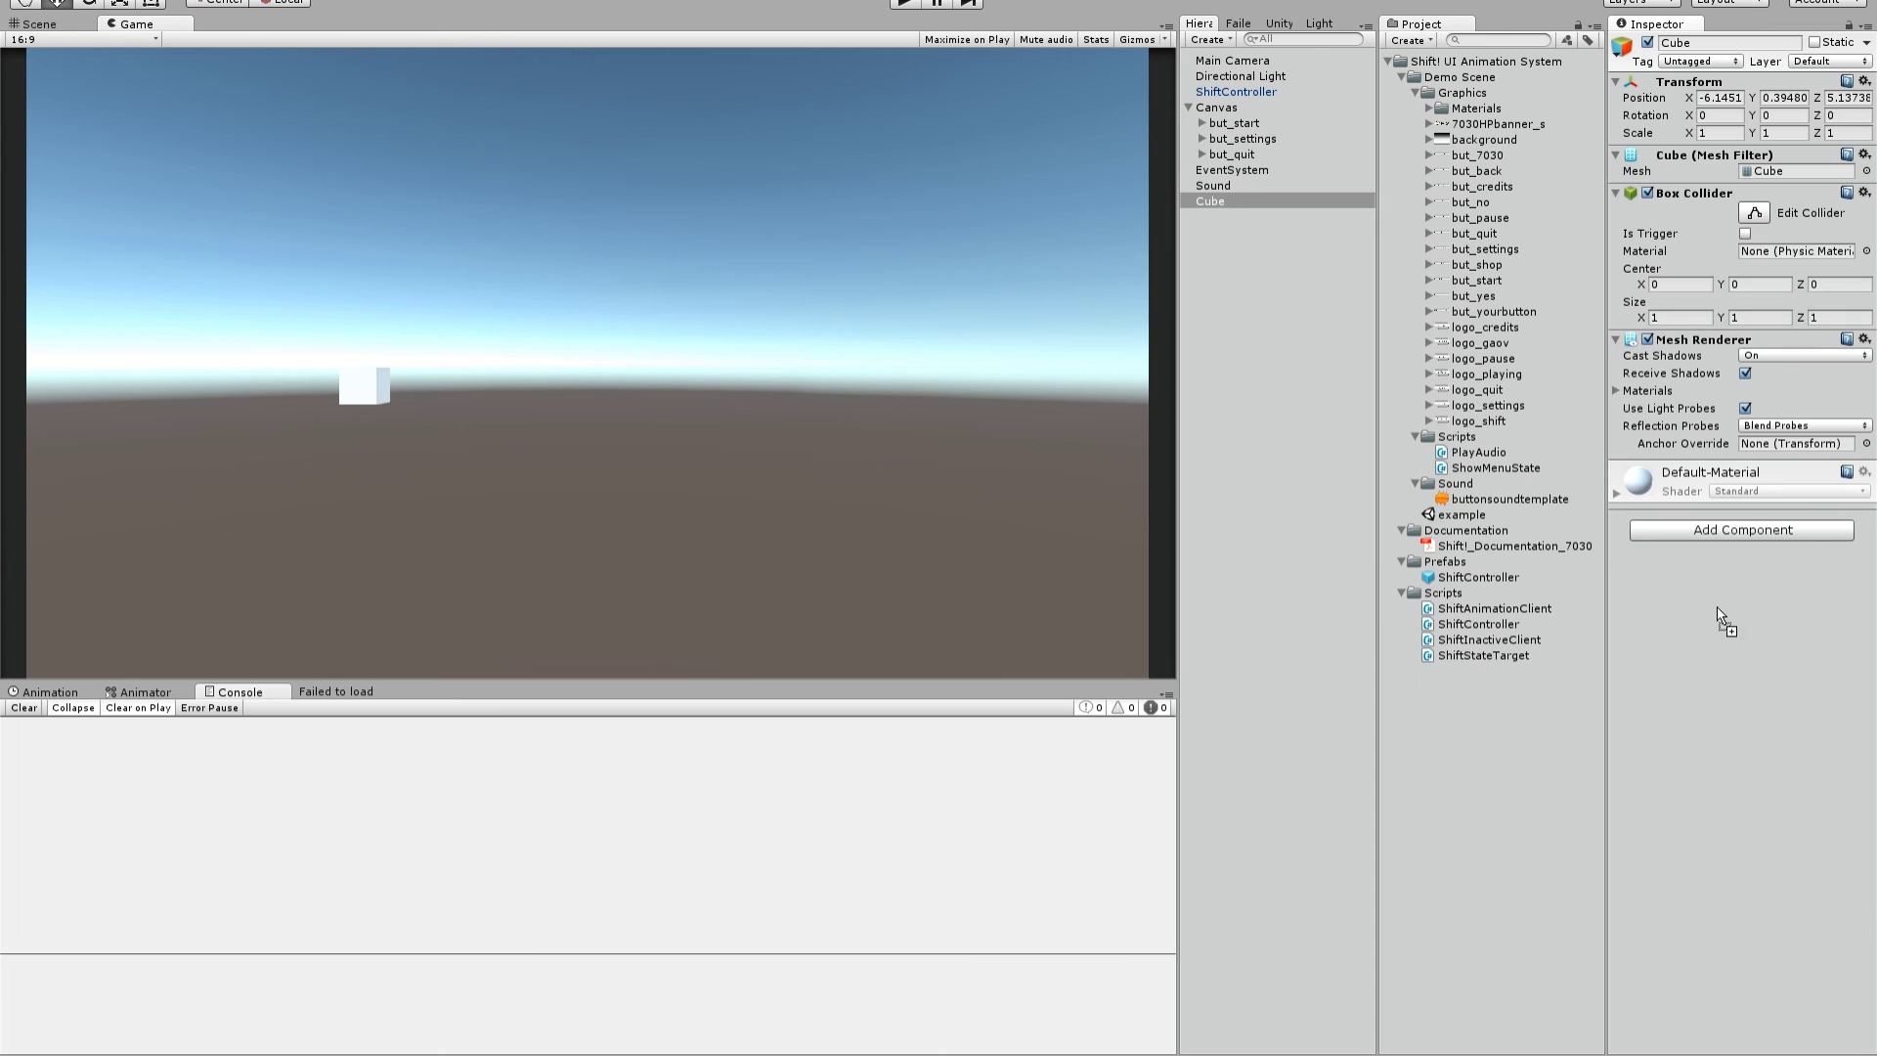
pyautogui.moveTo(1717, 608); pyautogui.dragTo(1344, 203)
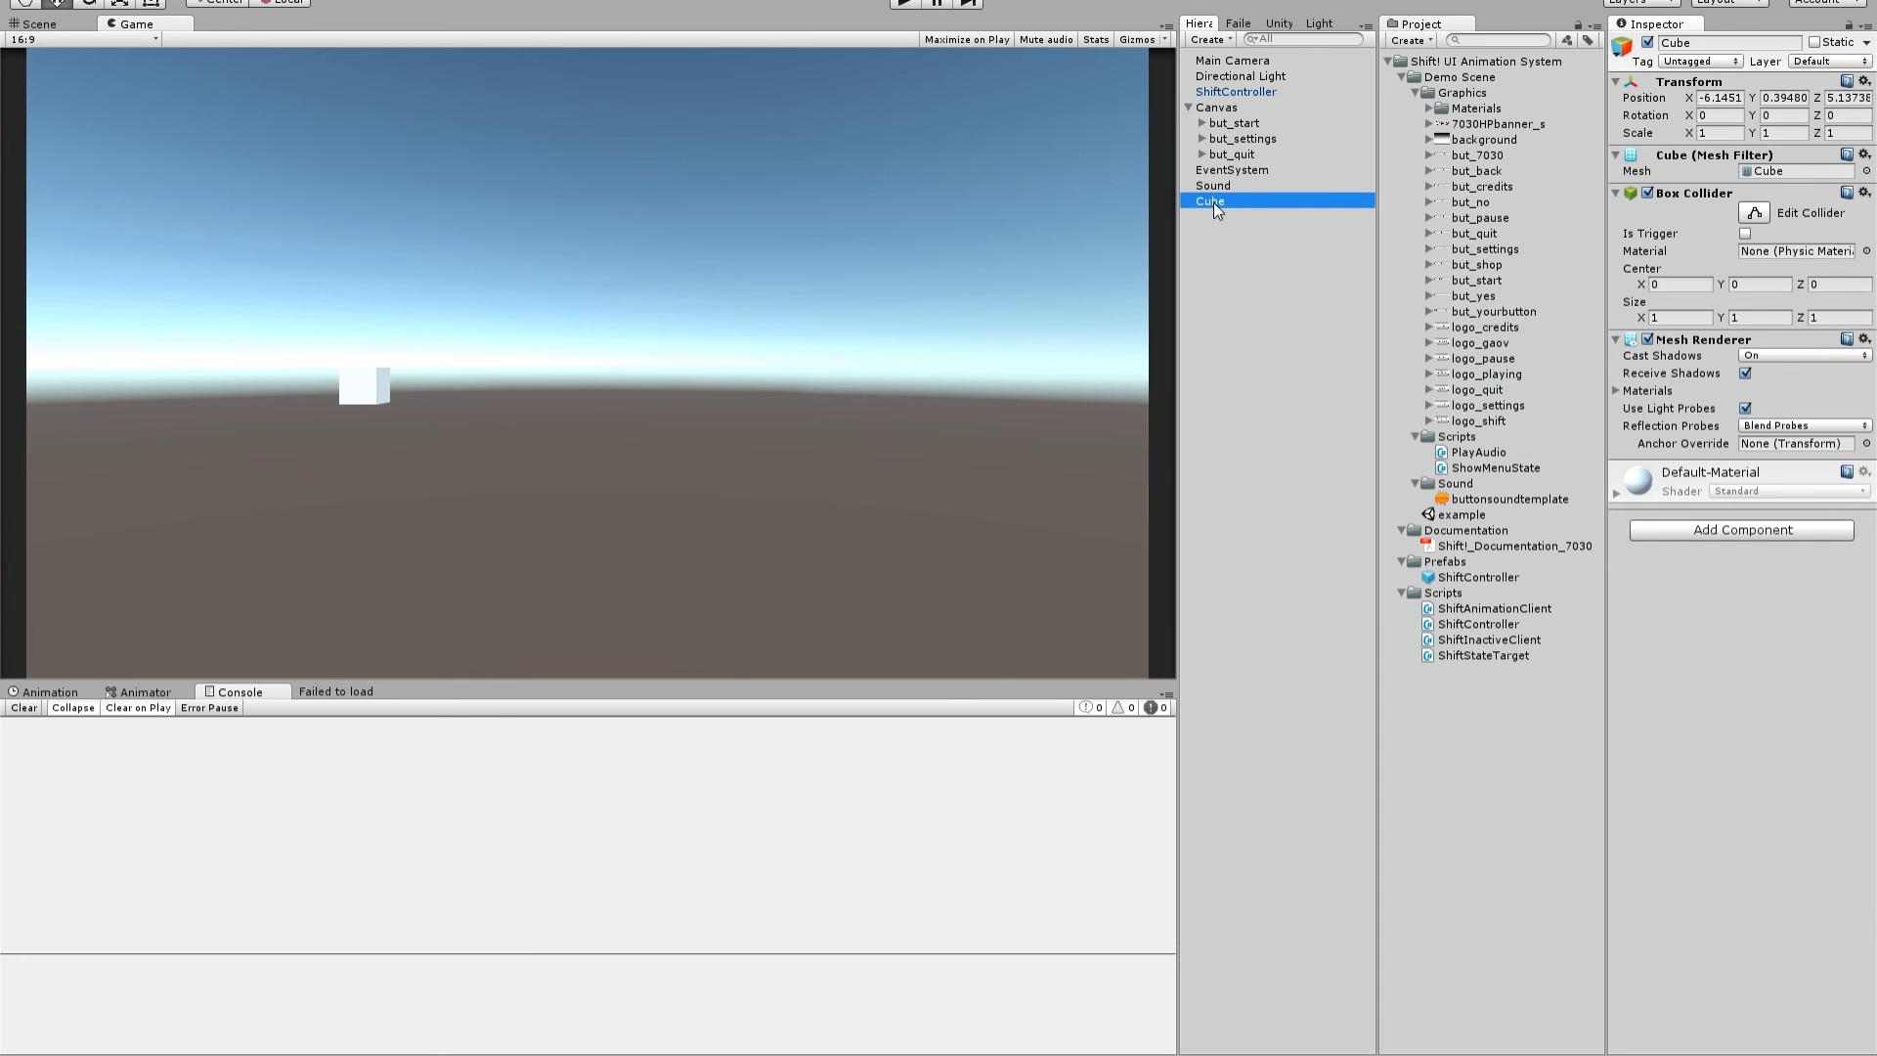
pyautogui.moveTo(1504, 609); pyautogui.dragTo(1750, 572)
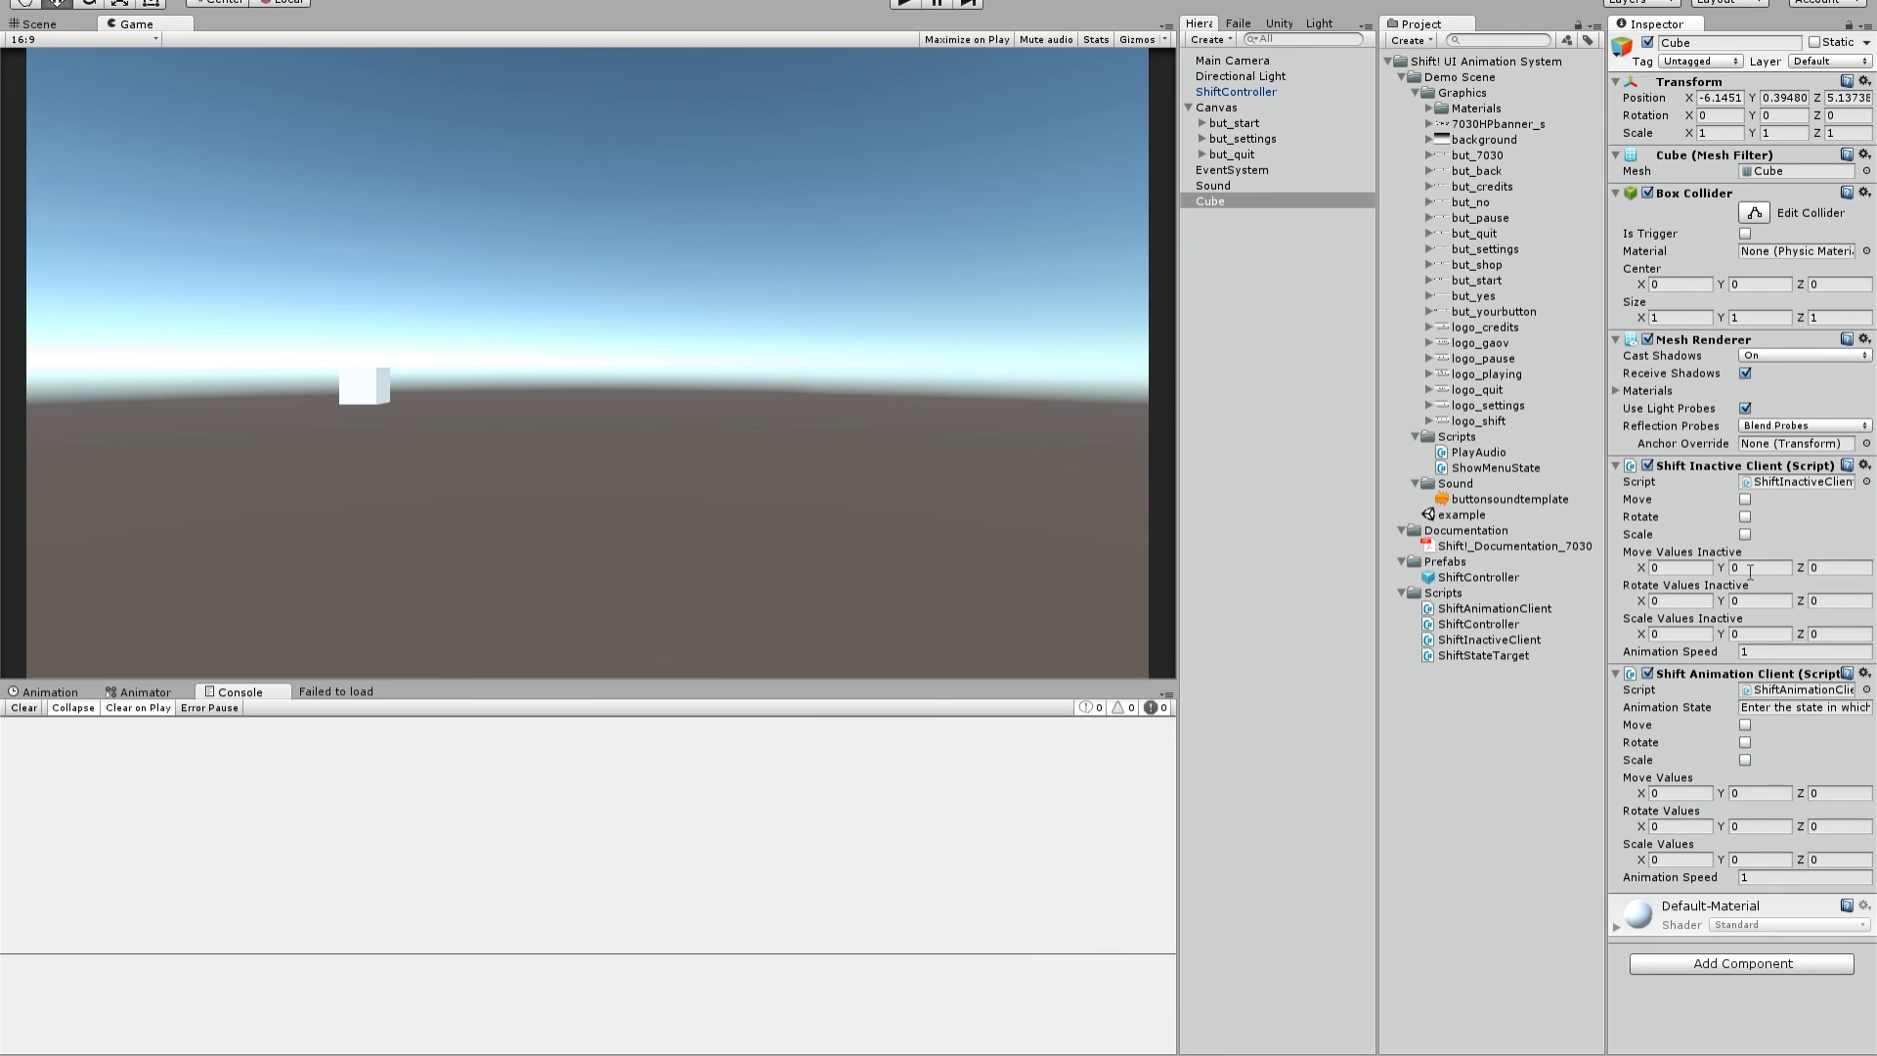
# Reset the cube's Transform and enable Scale in both Shift Inactive and Shift Animation clients.
pyautogui.rightClick(1817, 86)
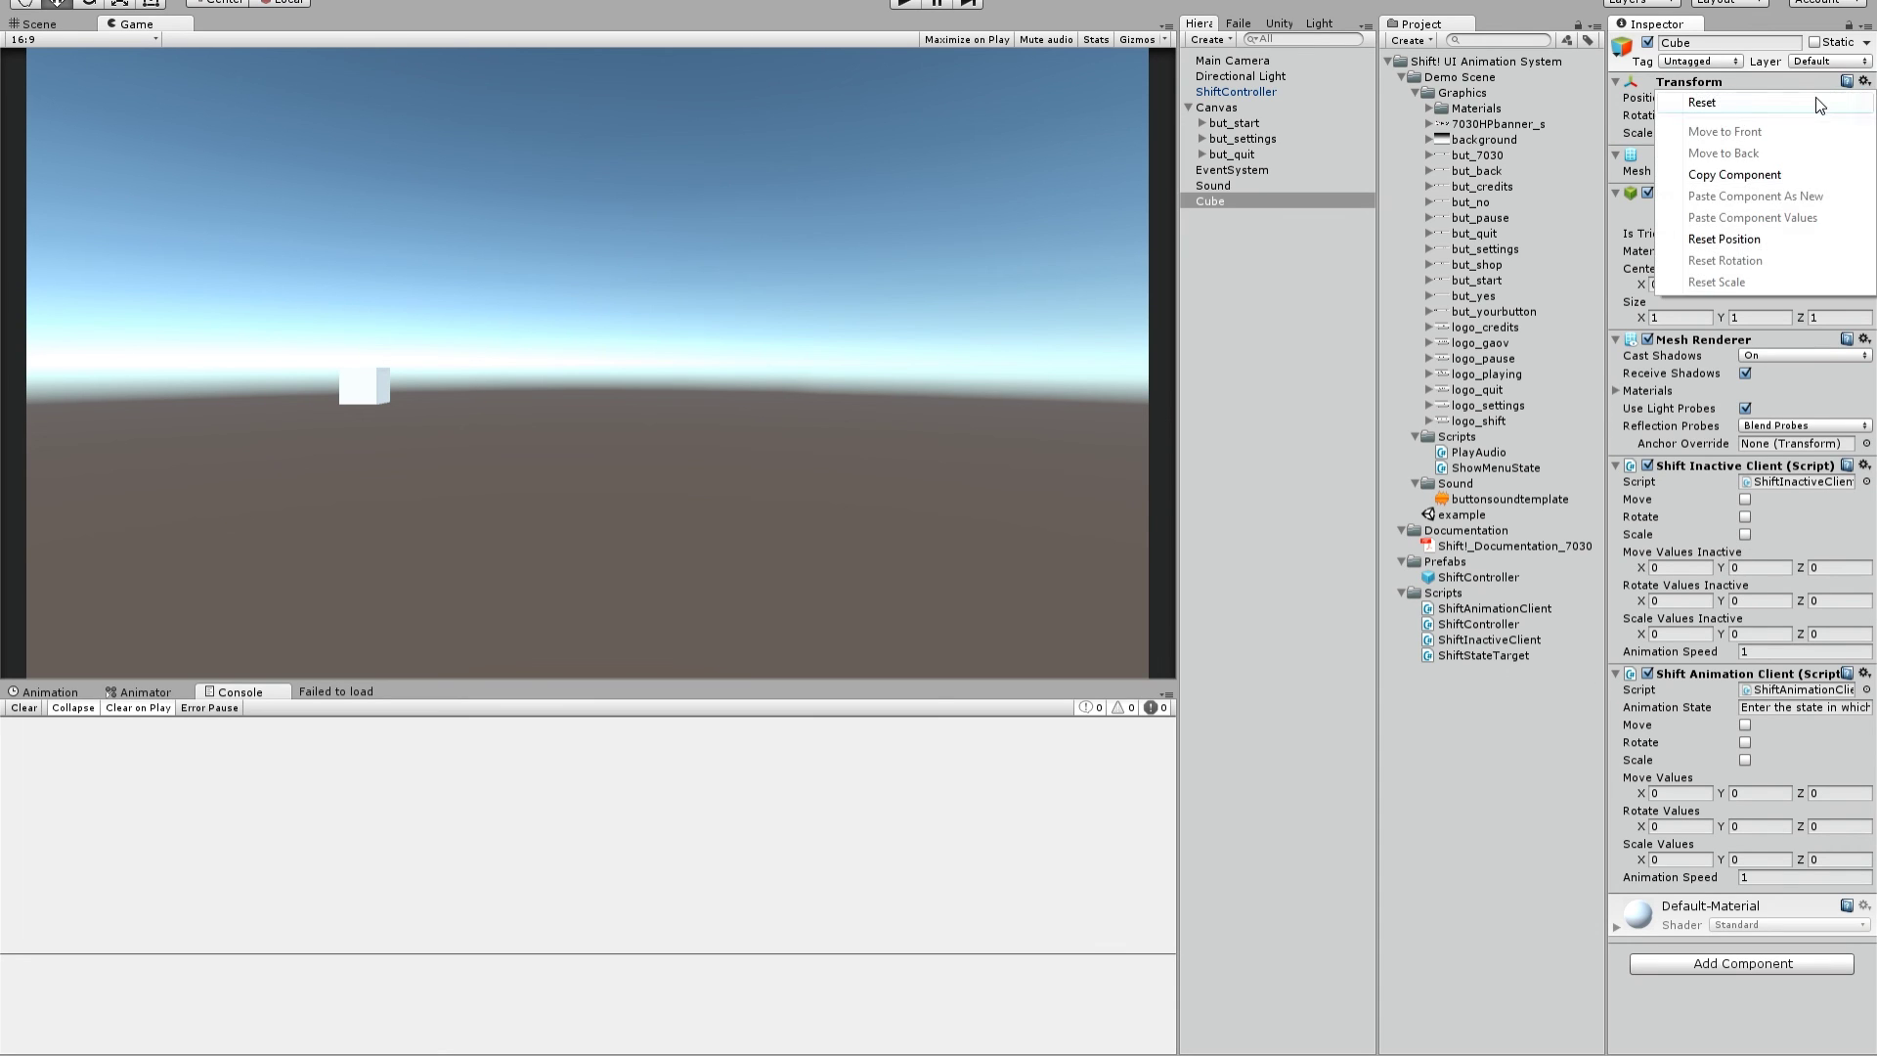
pyautogui.click(1817, 103)
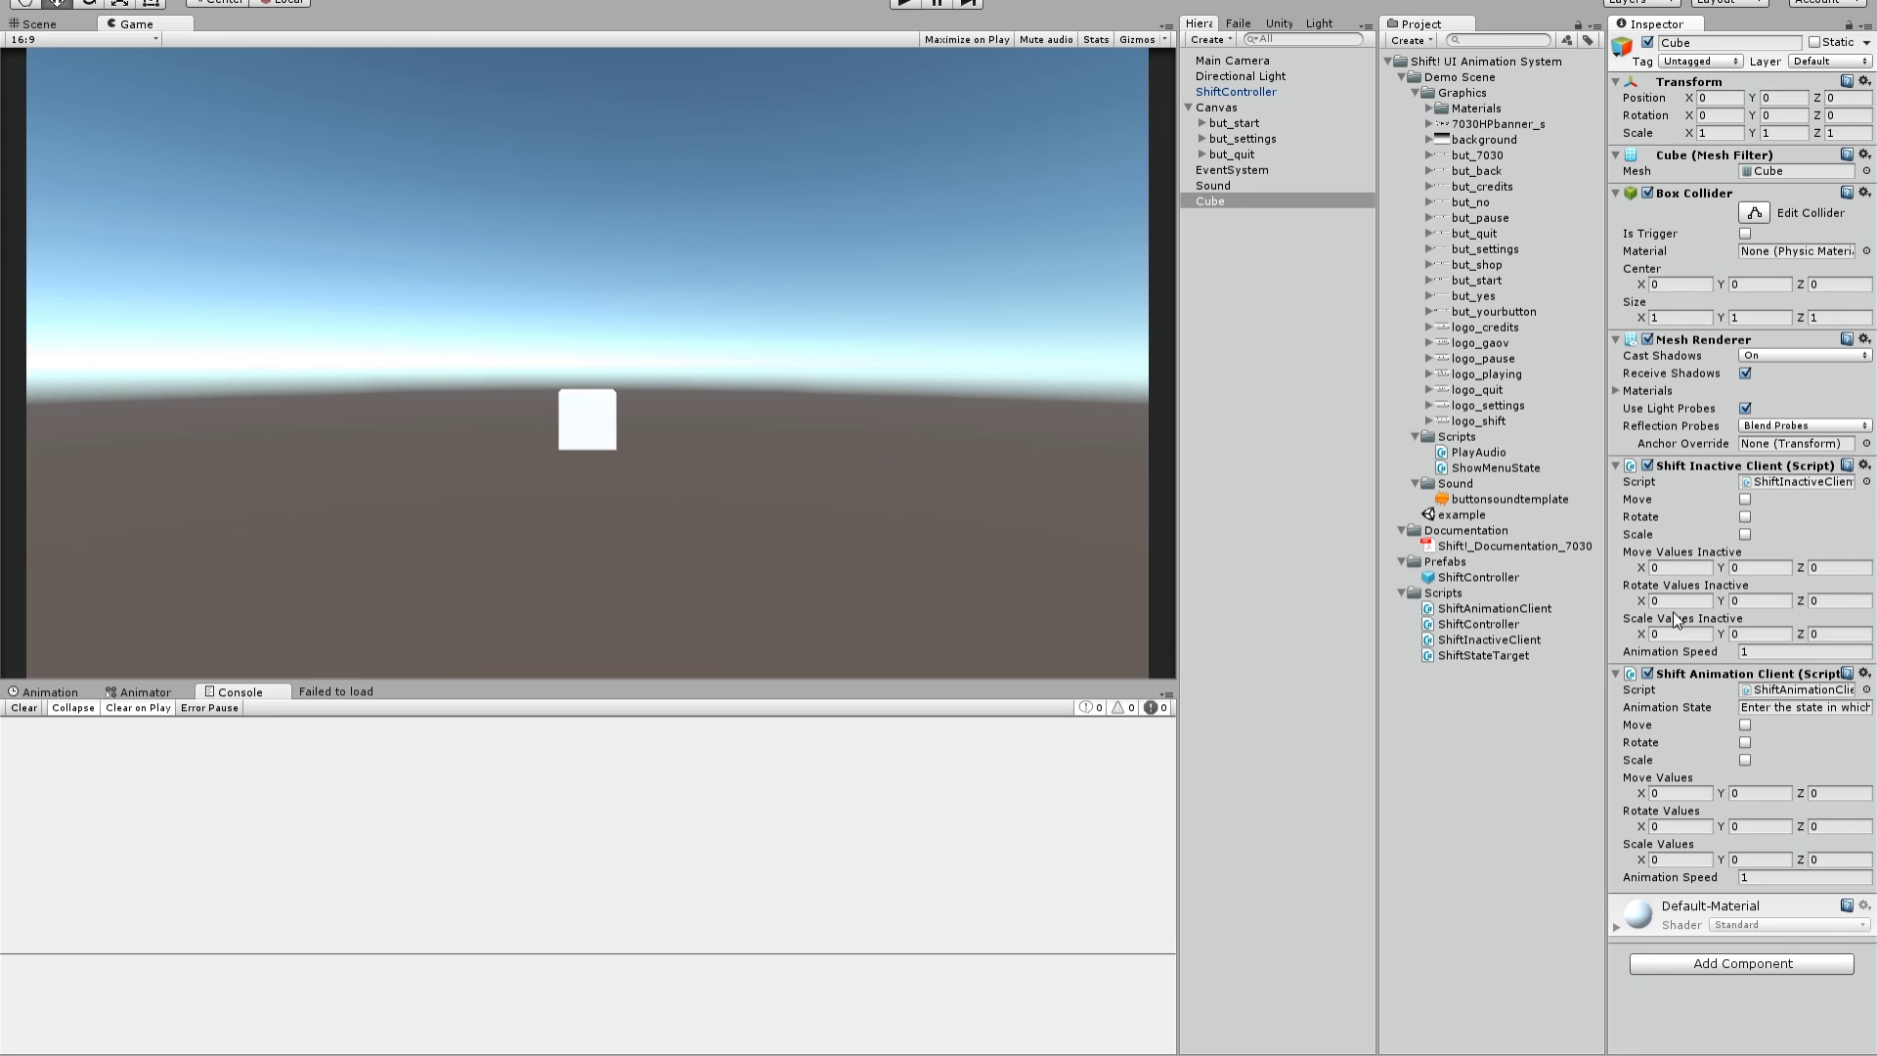
pyautogui.click(1747, 534)
pyautogui.click(1746, 760)
# Set the inactive scale to 1, 1, 1 and the animated scale to 3, 3, 3.
pyautogui.click(1701, 633)
pyautogui.write('1')
pyautogui.press('Tab')
pyautogui.write('1')
pyautogui.press('Tab')
pyautogui.write('1')
pyautogui.click(1682, 860)
pyautogui.write('3')
pyautogui.click(1768, 860)
pyautogui.write('3')
pyautogui.click(1825, 861)
pyautogui.write('3')
# Keep movement off for the animation and name the Animation State 'playing'.
pyautogui.click(1746, 725)
pyautogui.click(1746, 724)
pyautogui.click(1786, 707)
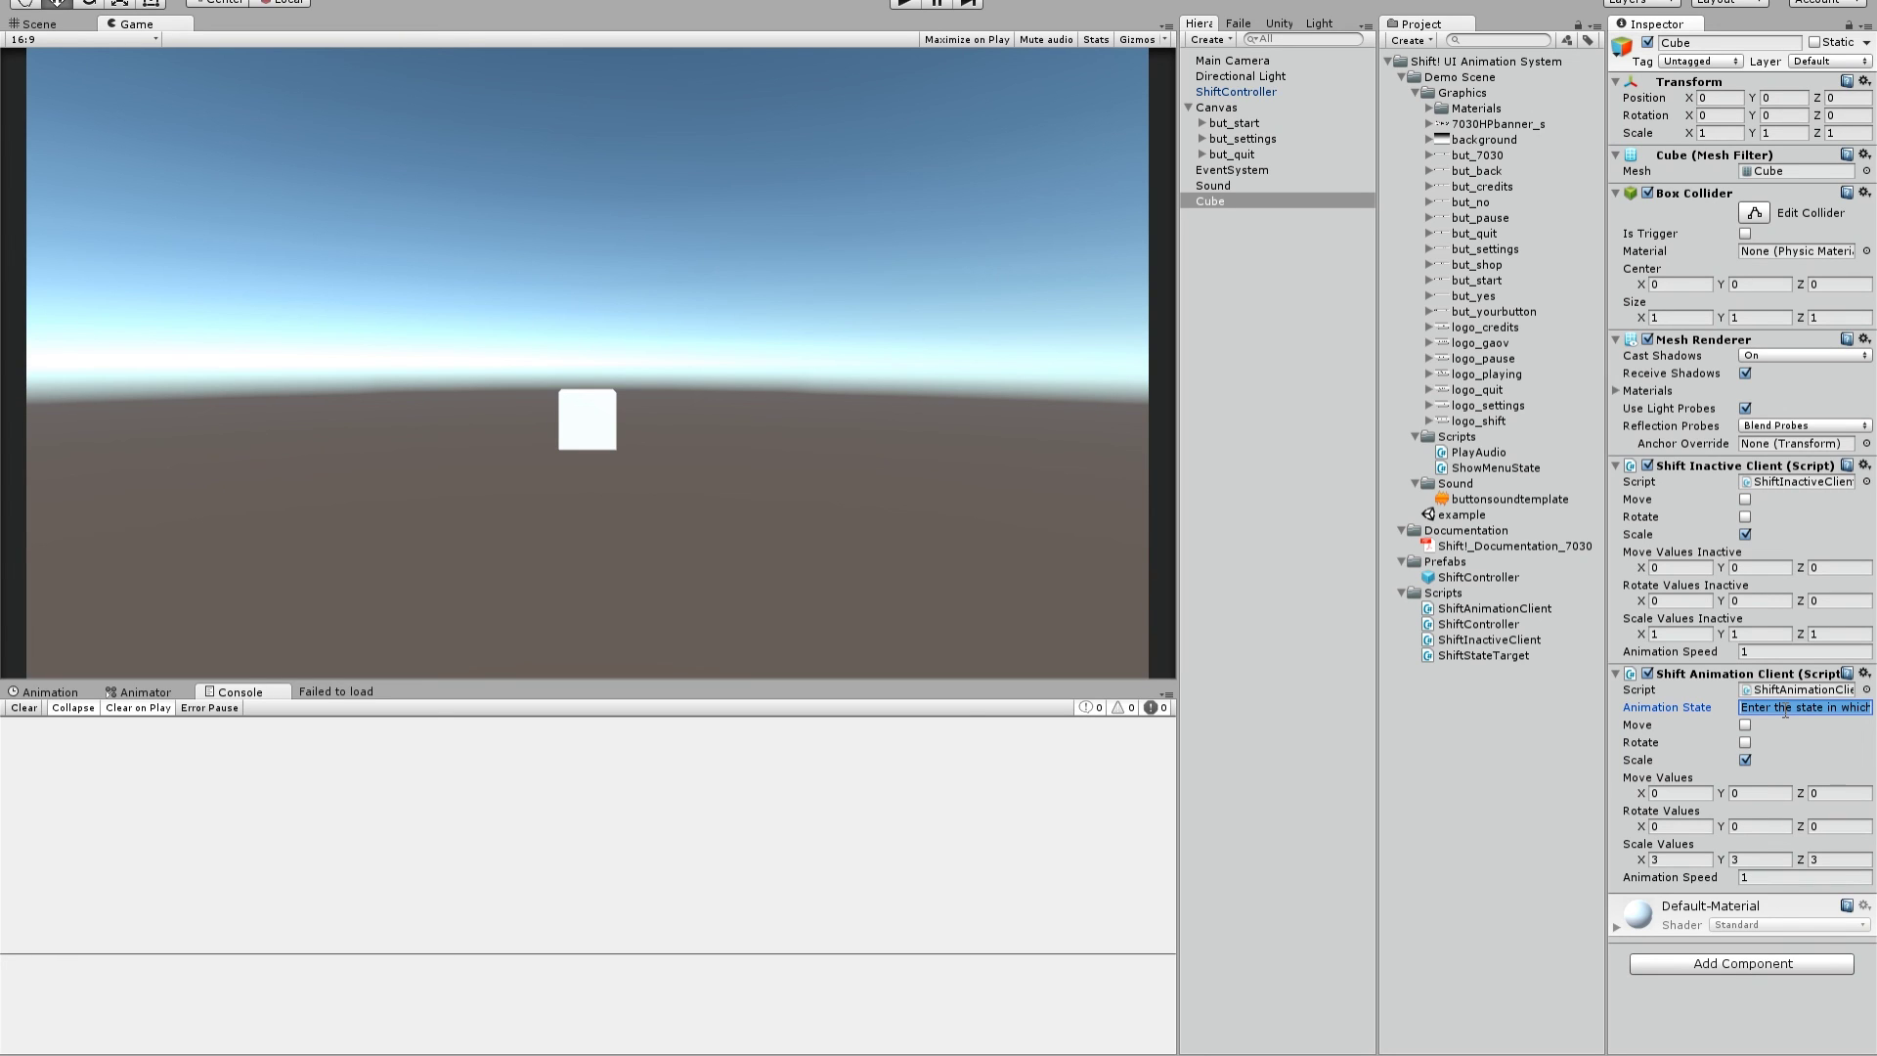
pyautogui.write('playing')
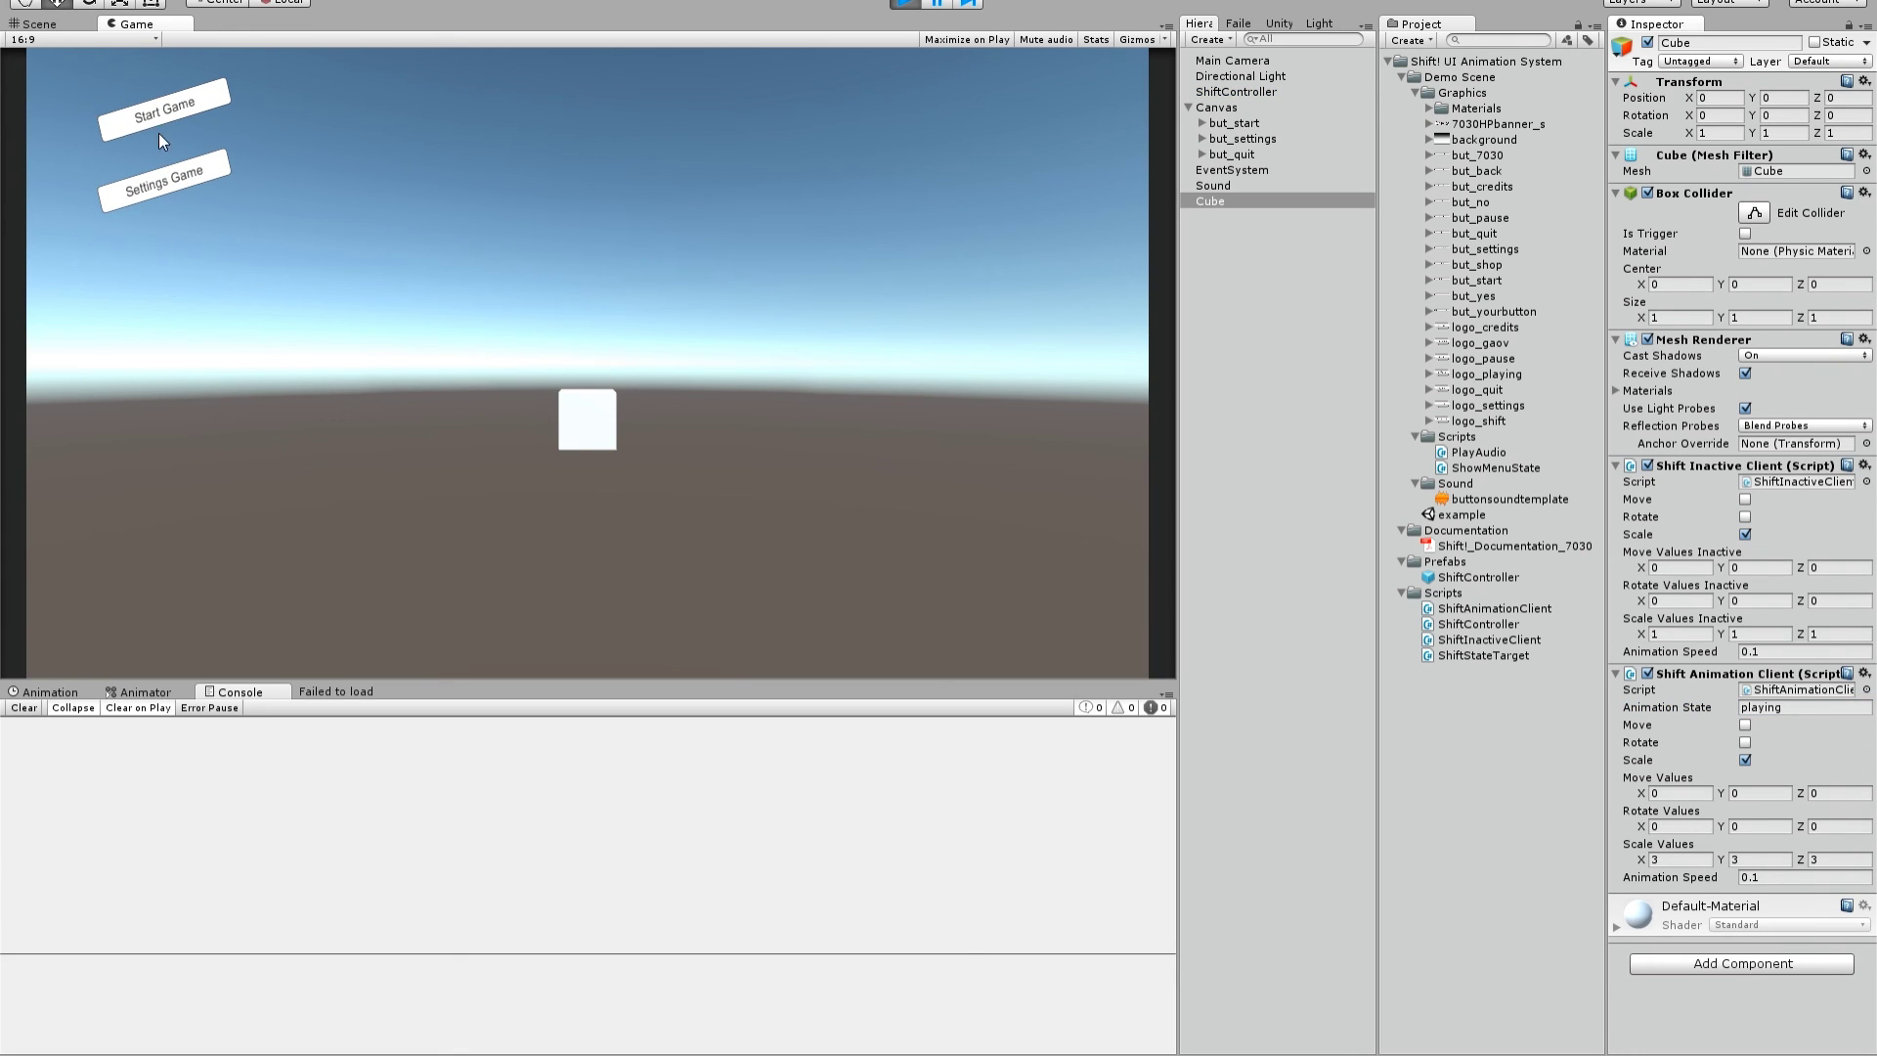
# Press Start Game in Play mode to watch the cube grow, then stop the test run.
pyautogui.click(179, 102)
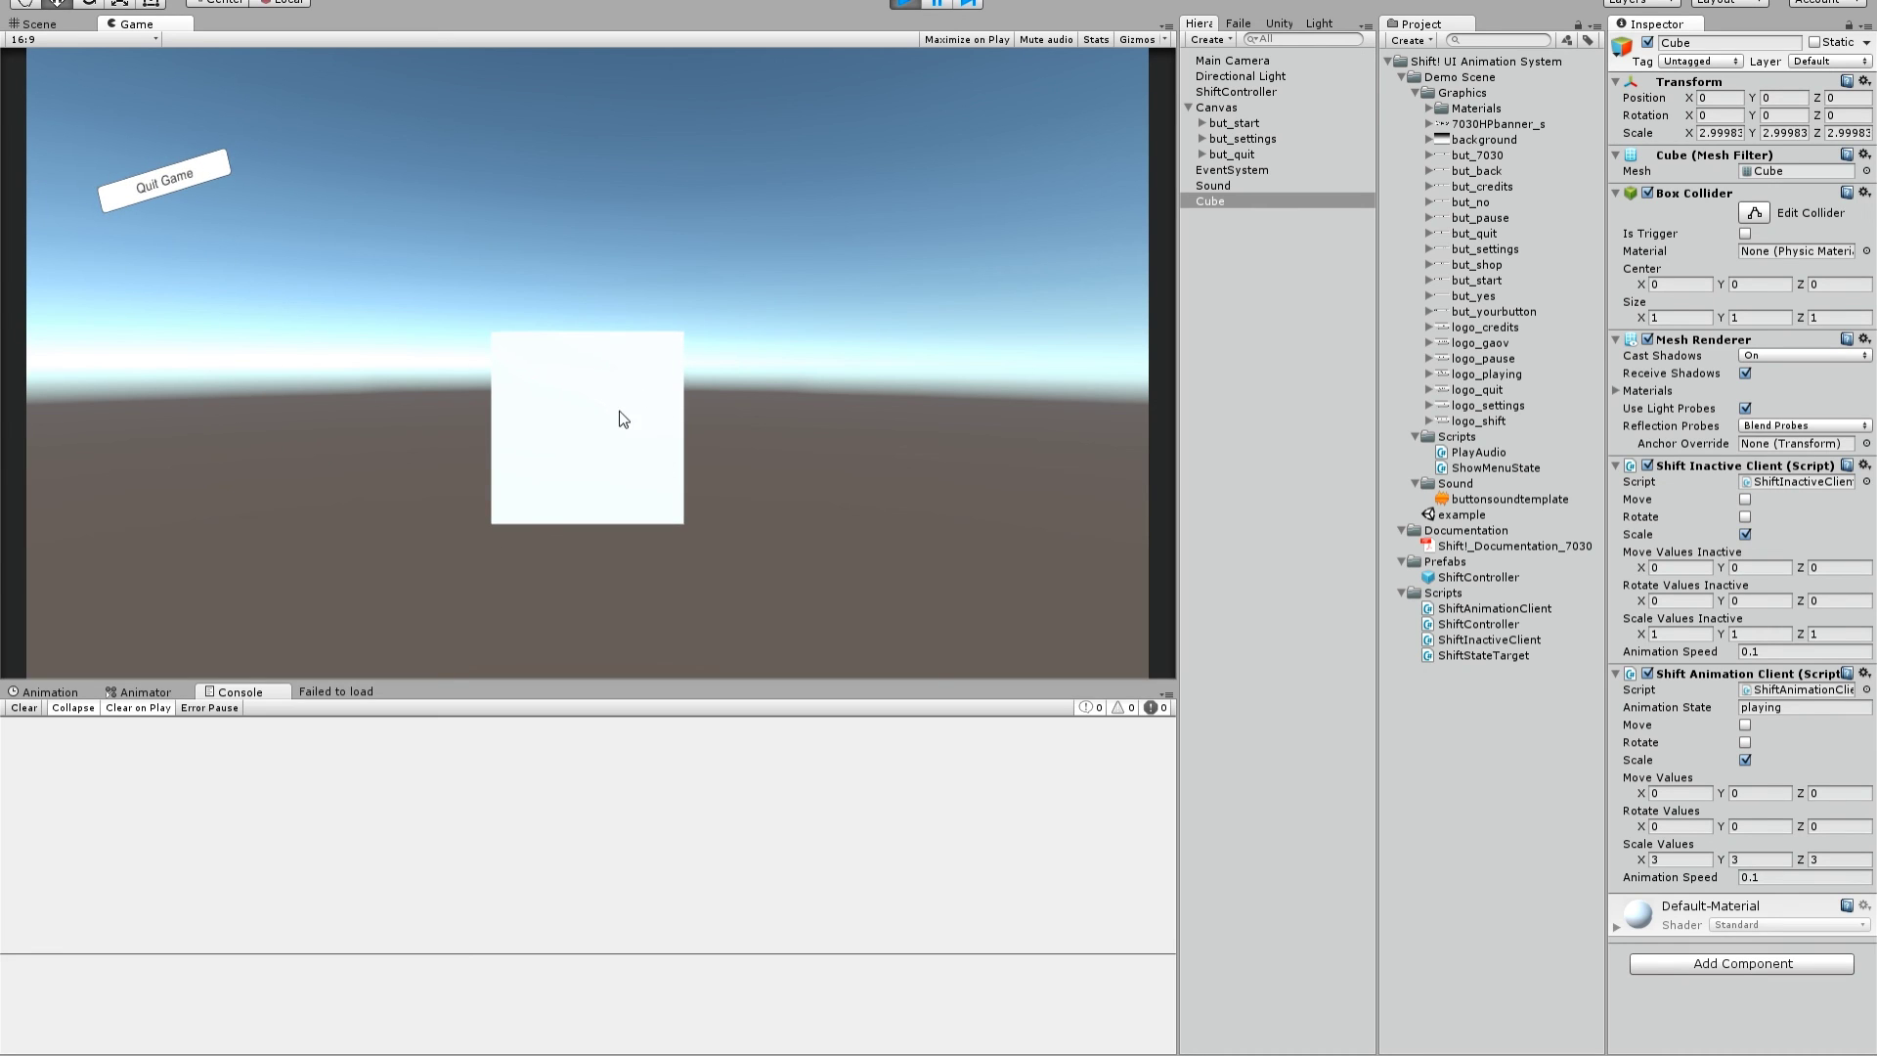
pyautogui.click(906, 5)
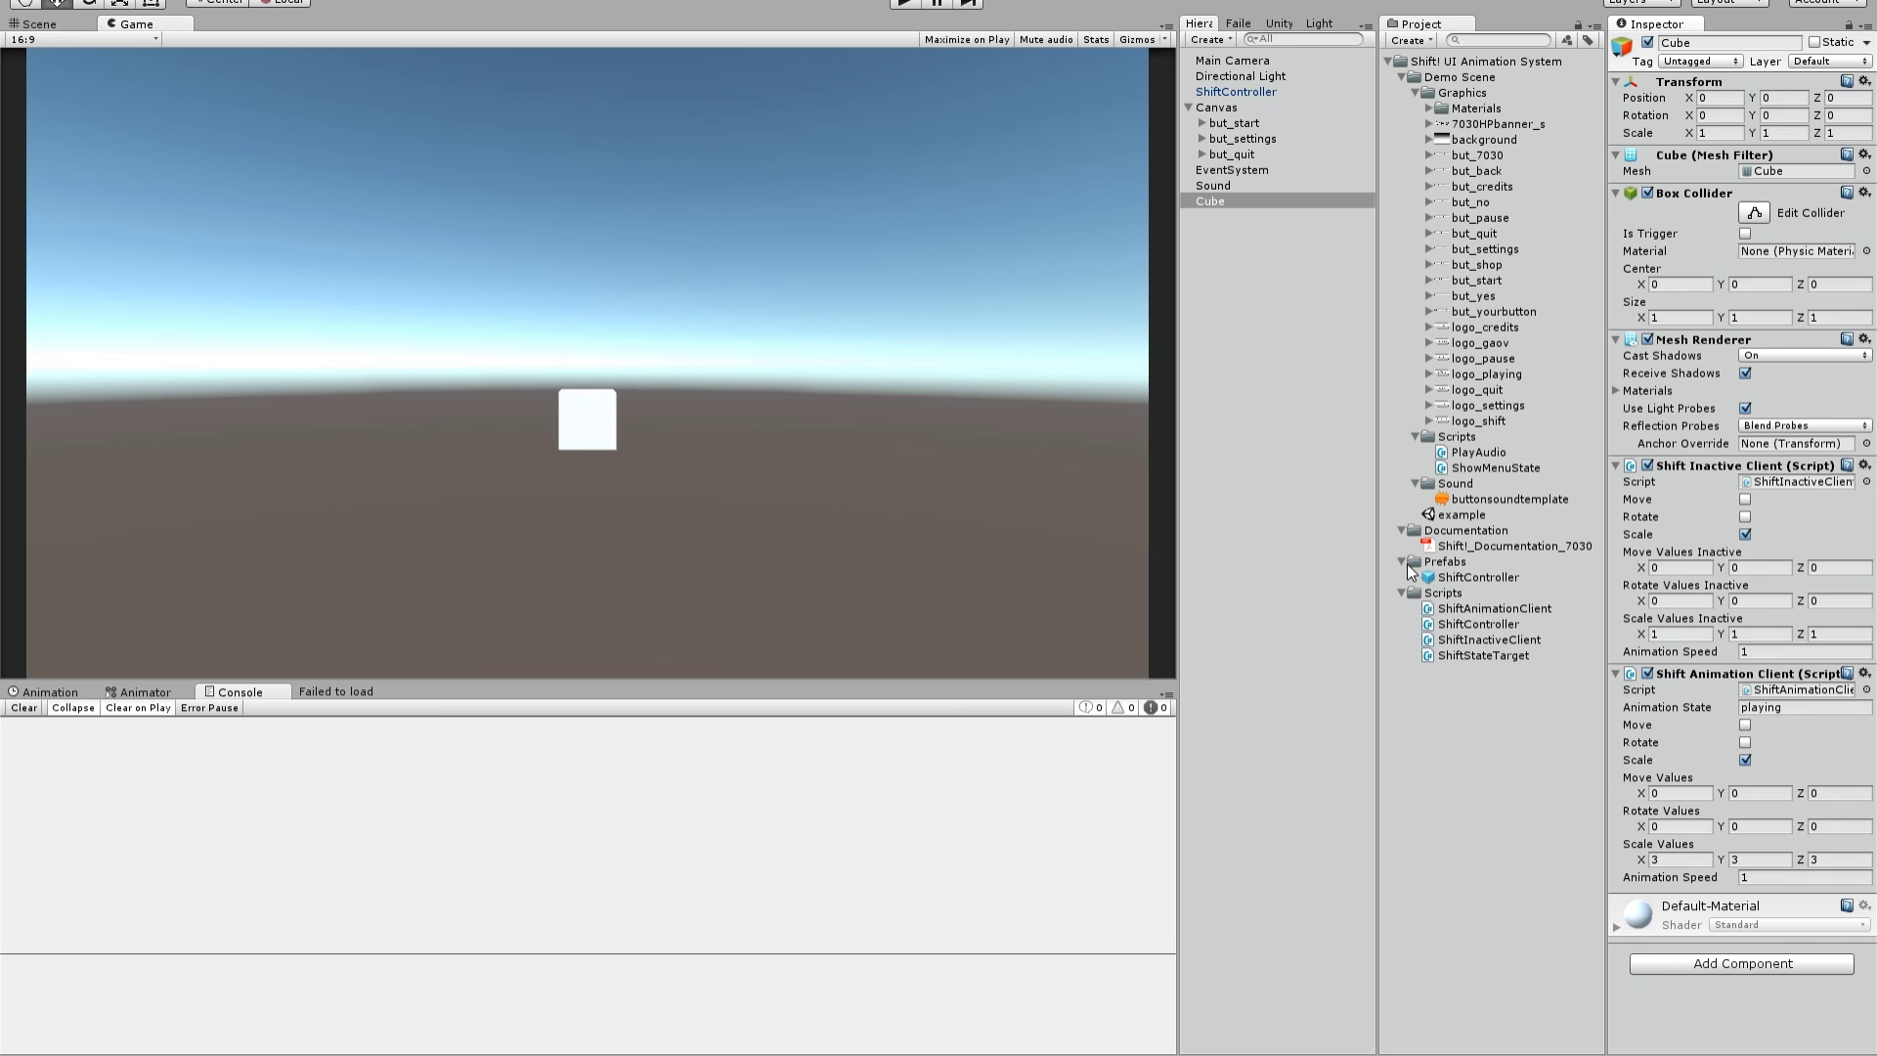